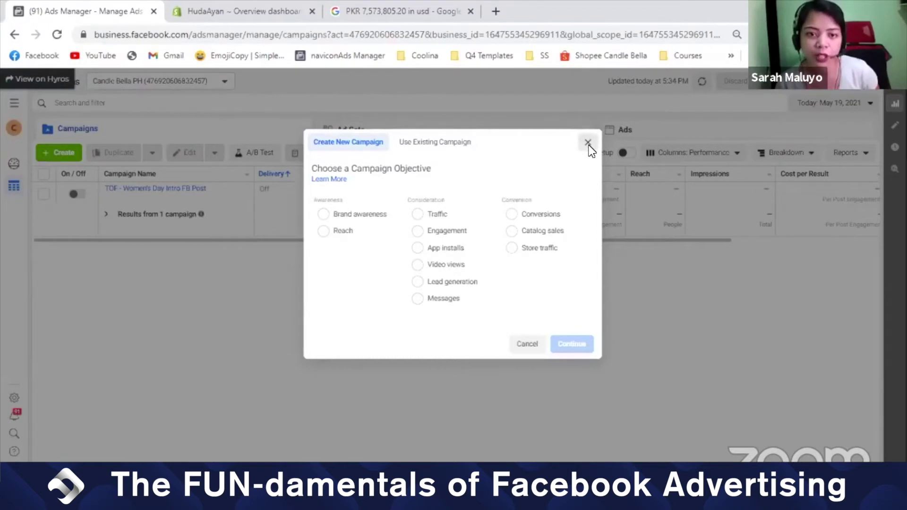
# - Start creating a new campaign and review the awareness, consideration and conversion objectives offered
pyautogui.click(588, 144)
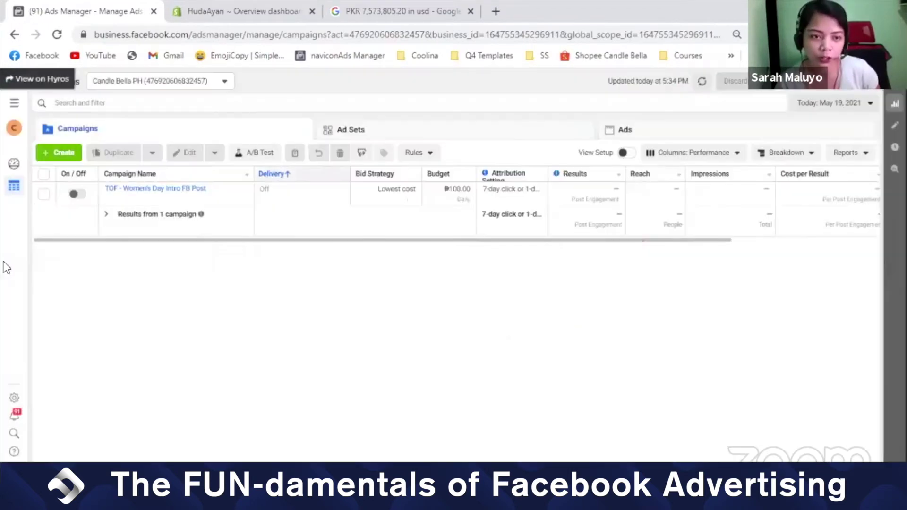
pyautogui.click(62, 156)
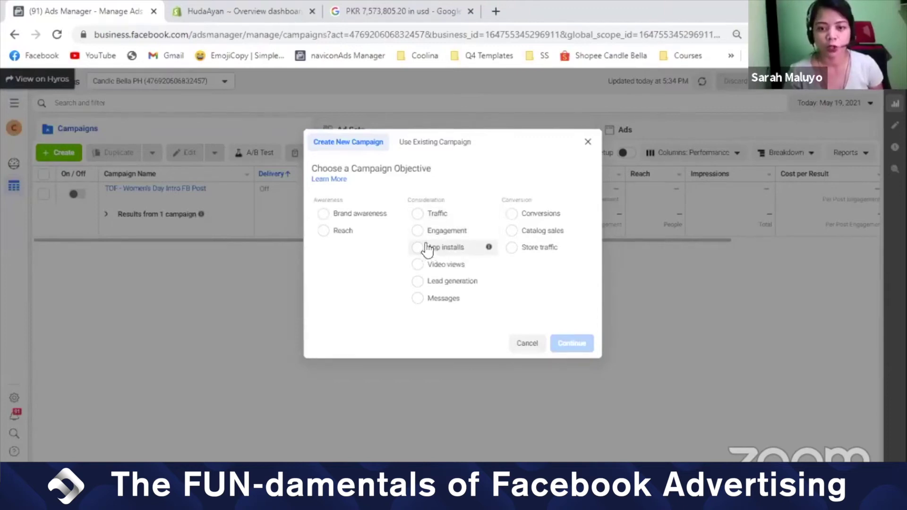
pyautogui.moveTo(354, 228)
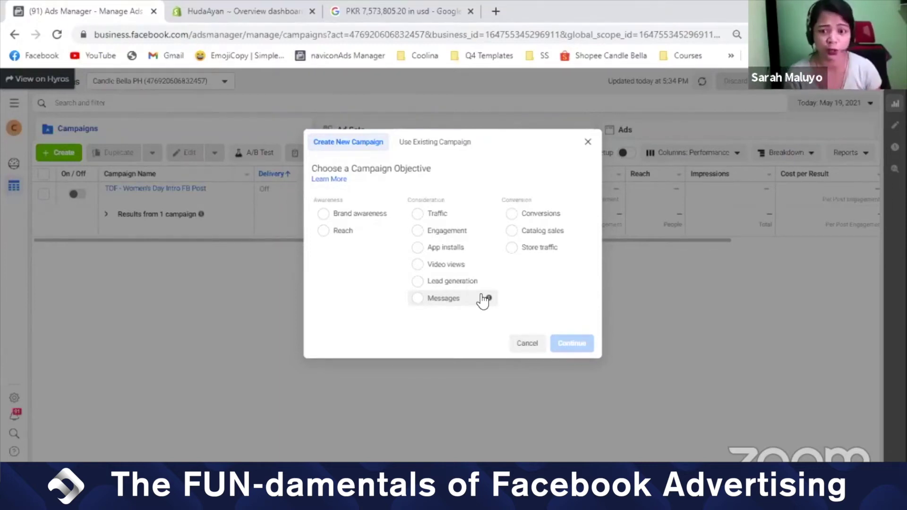
pyautogui.moveTo(489, 214)
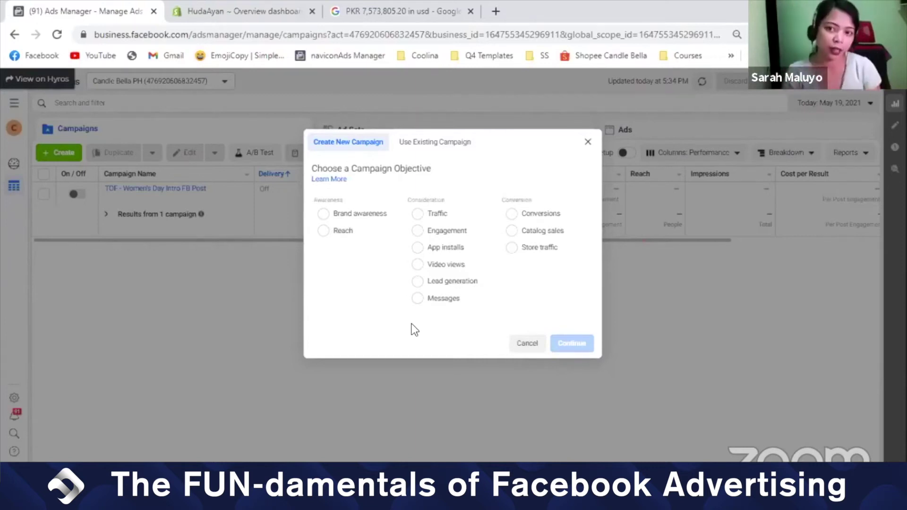
# - Open the hudaayan.com storefront in a new browser tab
pyautogui.click(496, 12)
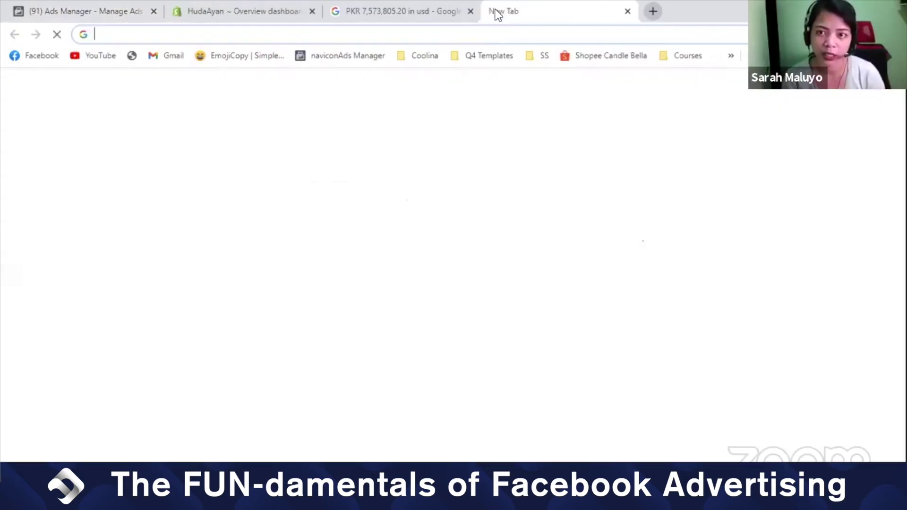
pyautogui.click(289, 34)
pyautogui.write('hu')
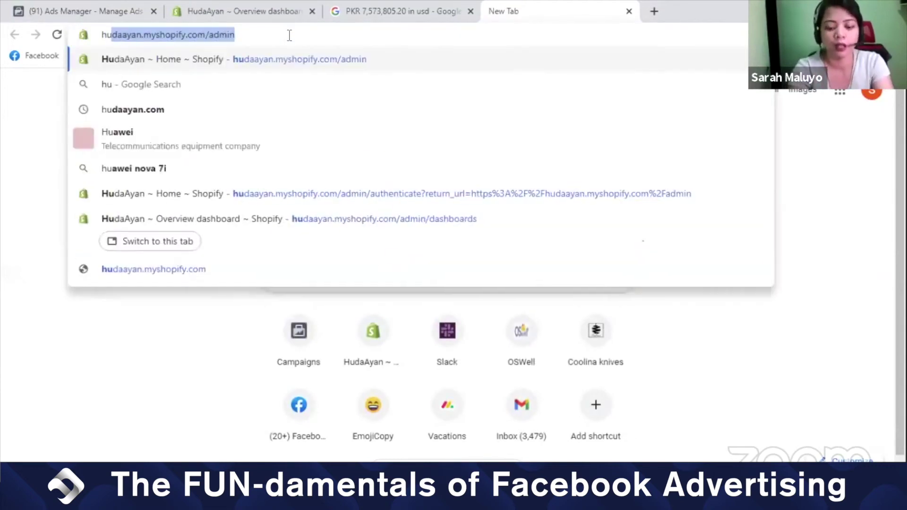
pyautogui.write('daayan')
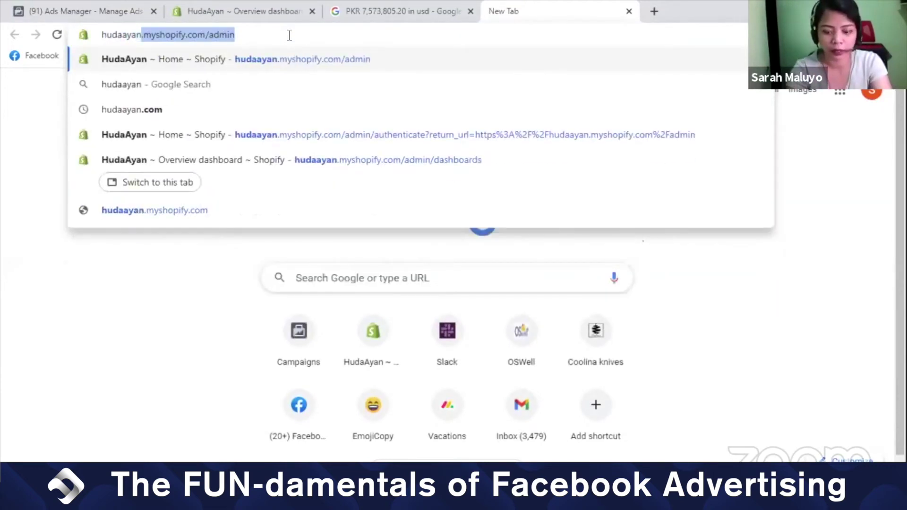
pyautogui.write('.com')
pyautogui.press('Return')
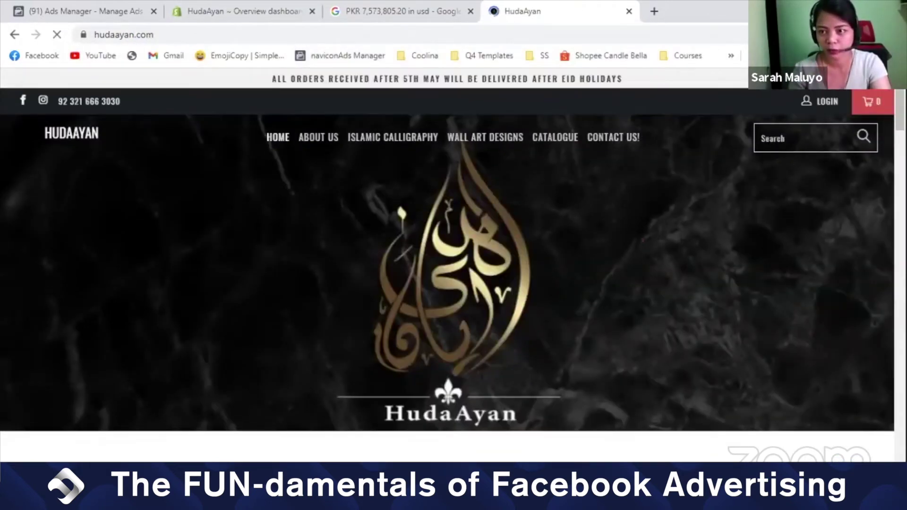
# - Look through the store's home page down to the Best Sellers section, and open the product catalogue
pyautogui.scroll(-5, 865, 132)
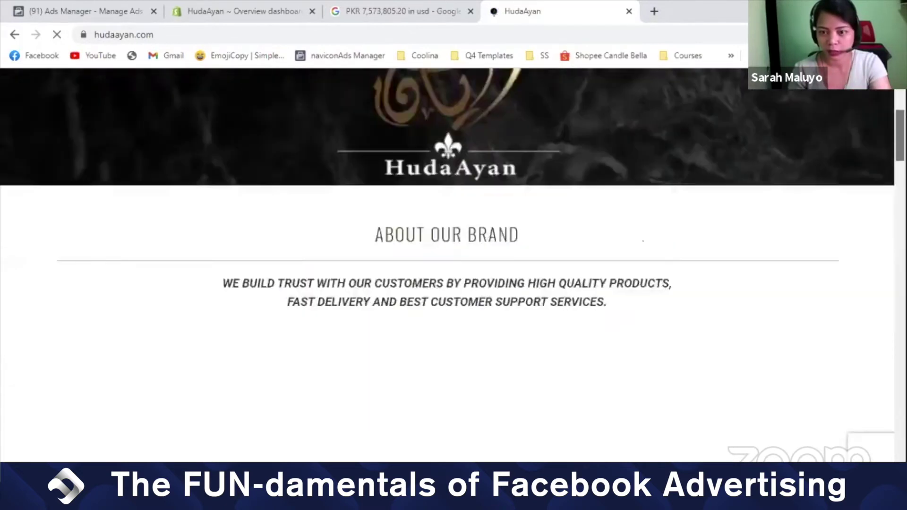
pyautogui.scroll(-8, 452, 265)
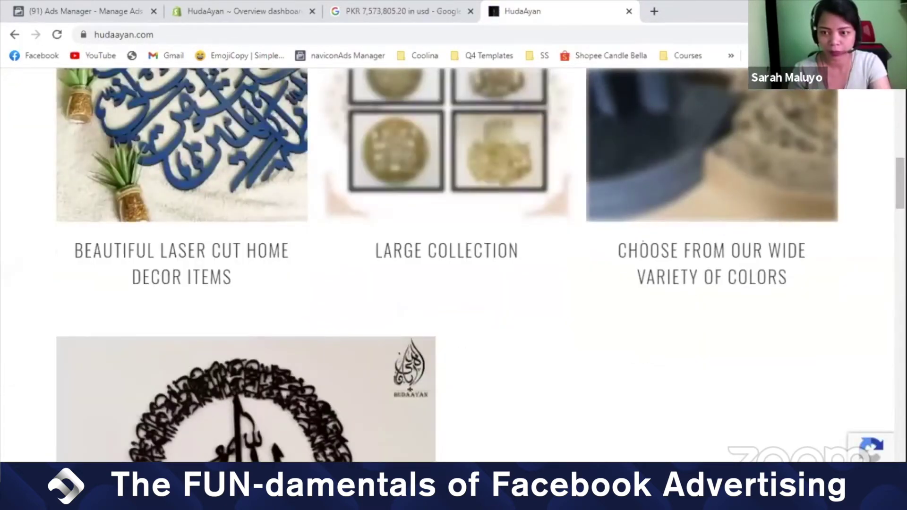
pyautogui.scroll(-9, 453, 265)
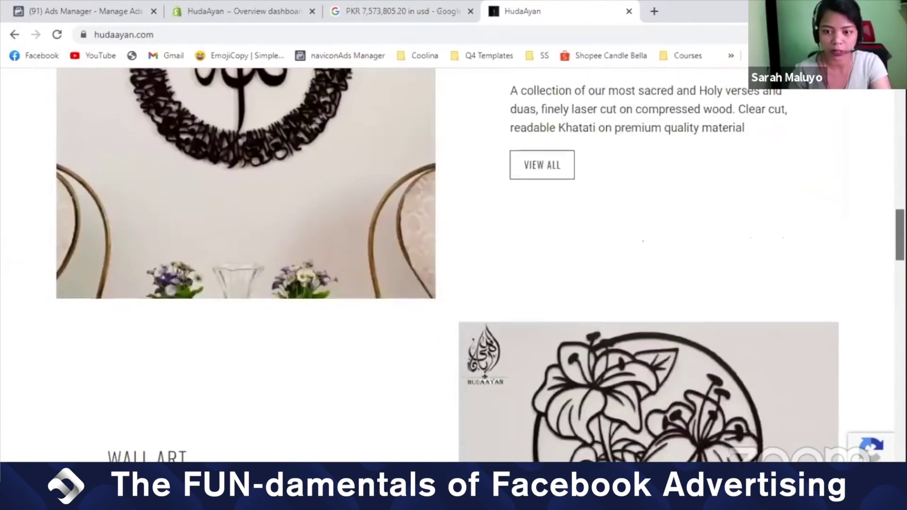
pyautogui.scroll(-13, 453, 265)
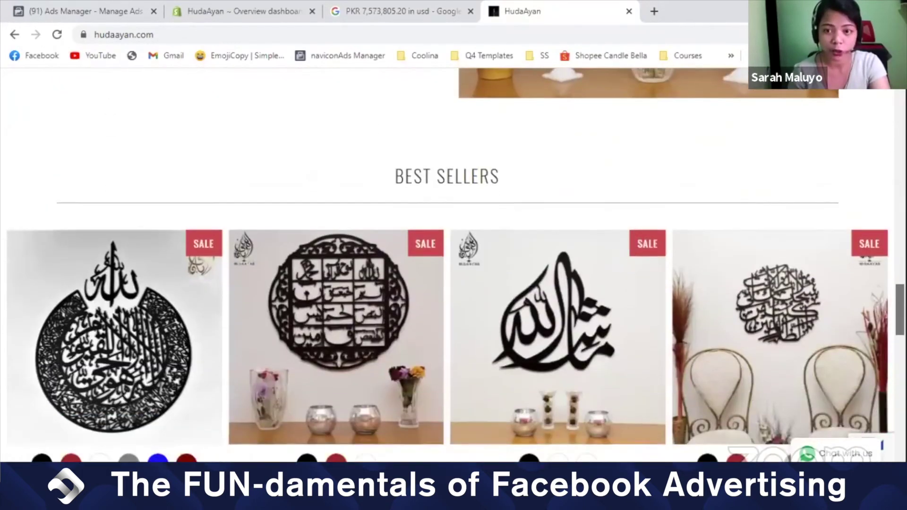
pyautogui.scroll(20, 433, 104)
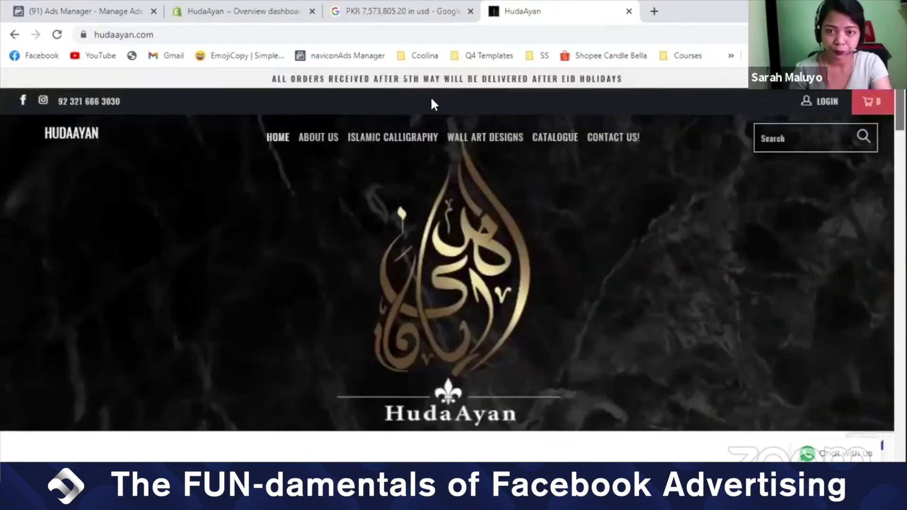
pyautogui.click(550, 141)
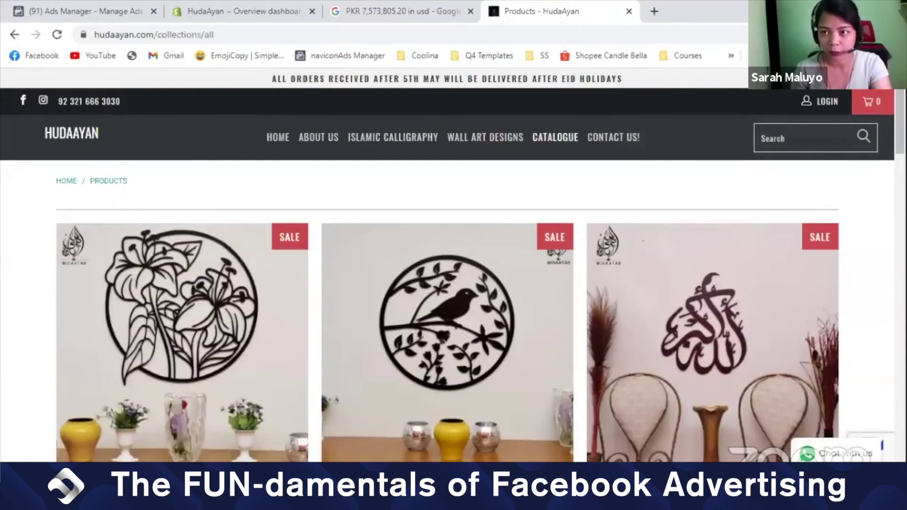
# - Check which pixel events fire on the catalogue page with Facebook Pixel Helper
pyautogui.click(784, 35)
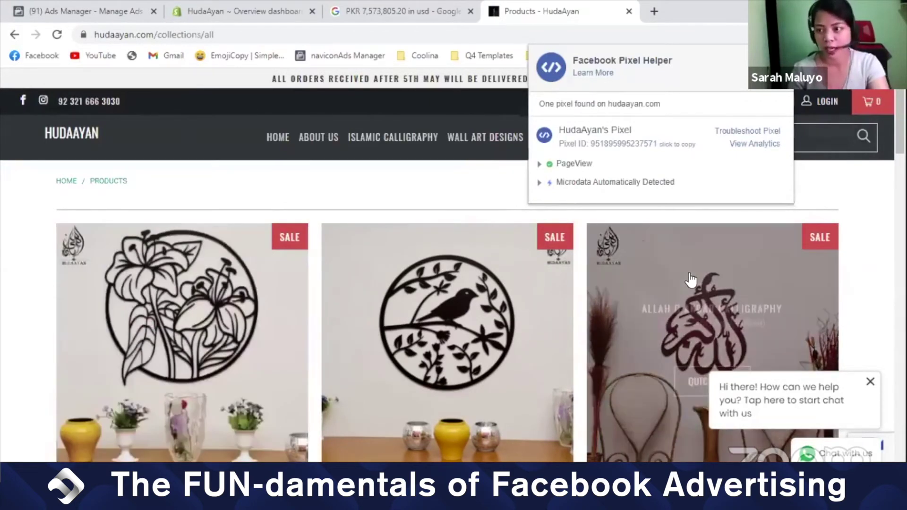
pyautogui.click(875, 186)
pyautogui.scroll(-3, 683, 365)
pyautogui.scroll(-10, 448, 264)
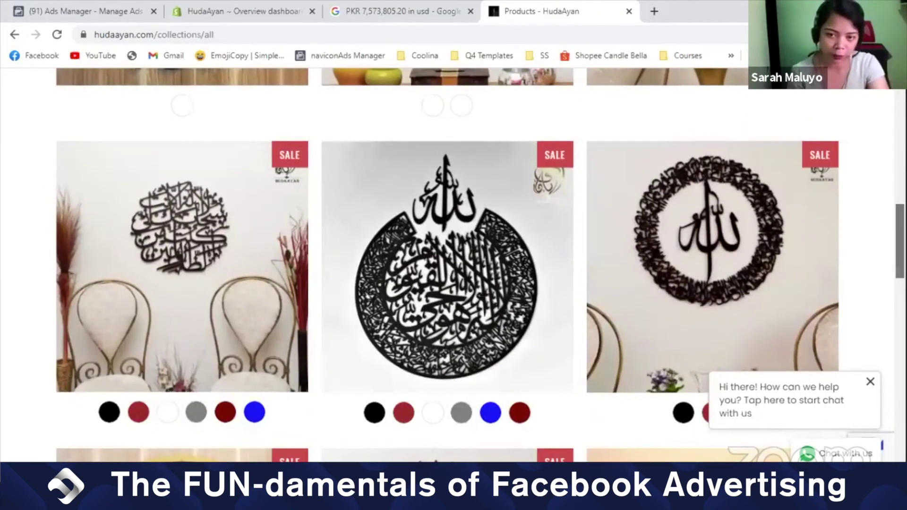
pyautogui.scroll(12, 447, 265)
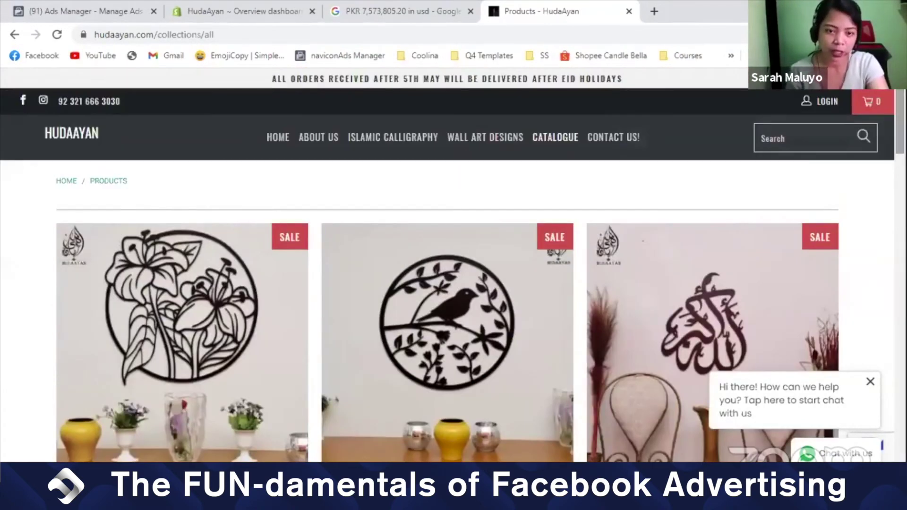
pyautogui.click(786, 35)
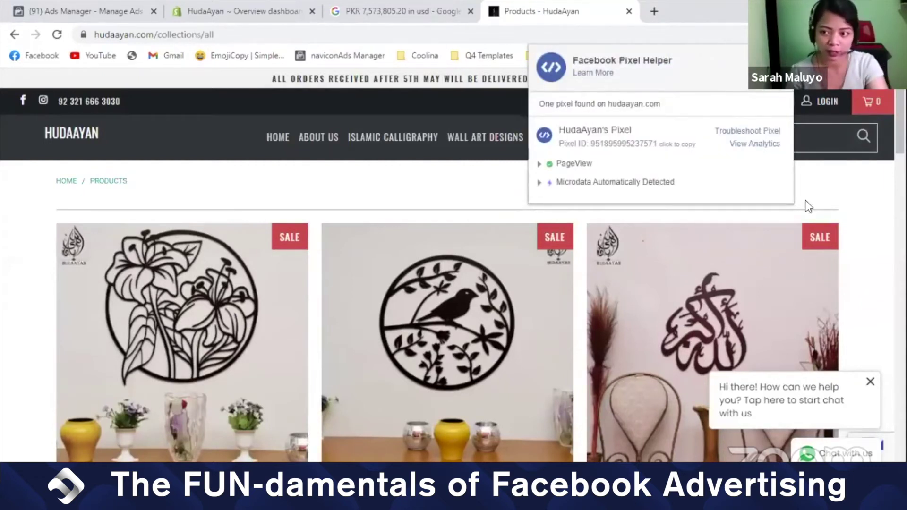
pyautogui.click(881, 214)
# - Open the bird-on-tree wall hanging's product page and inspect the ViewContent event details in Facebook Pixel Helper
pyautogui.scroll(-7, 881, 213)
pyautogui.scroll(7, 454, 264)
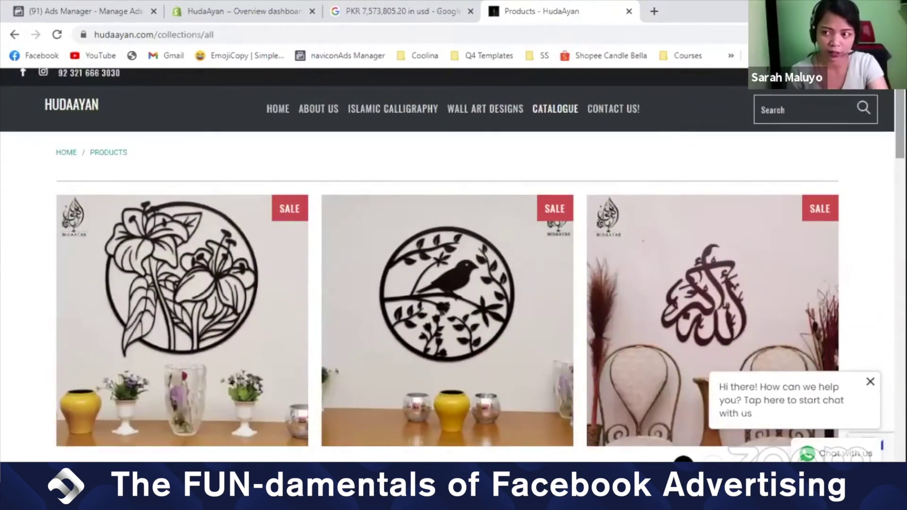
pyautogui.scroll(-5, 453, 264)
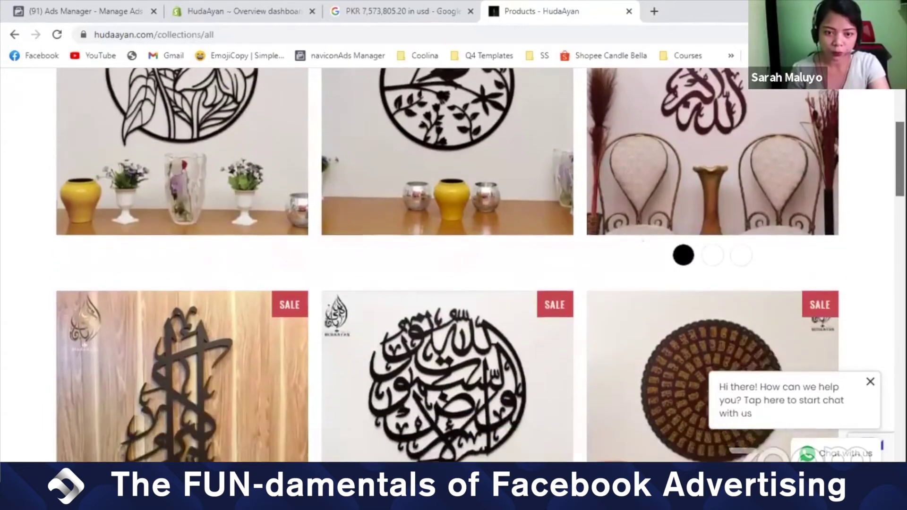
pyautogui.scroll(-3, 626, 191)
pyautogui.scroll(8, 626, 191)
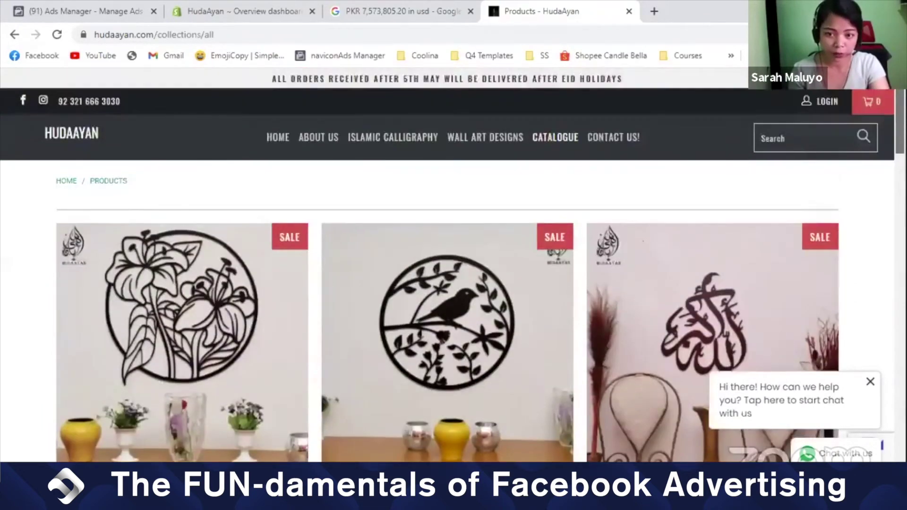
pyautogui.scroll(-1, 626, 191)
pyautogui.click(493, 229)
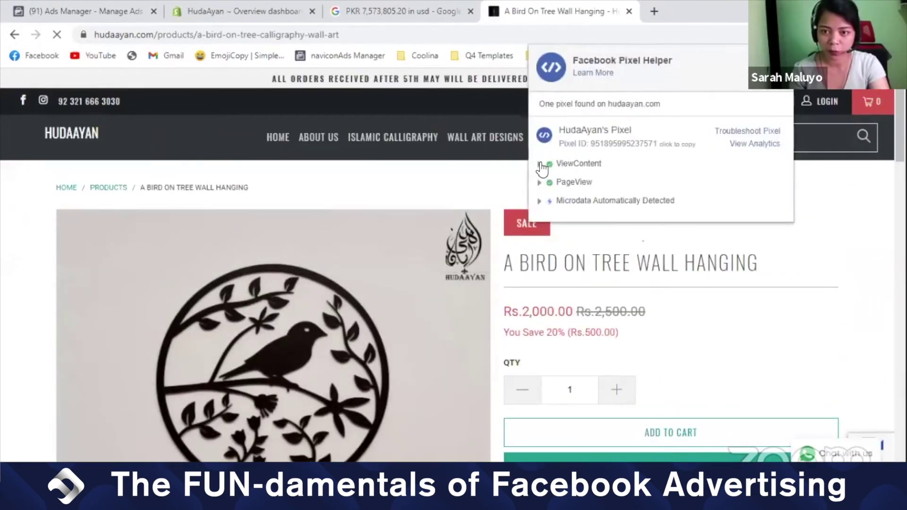
pyautogui.click(546, 165)
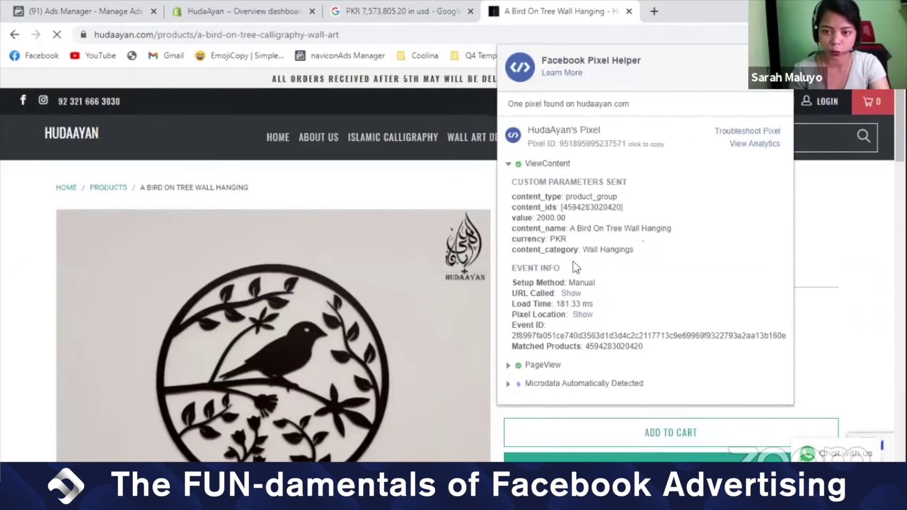
pyautogui.click(858, 184)
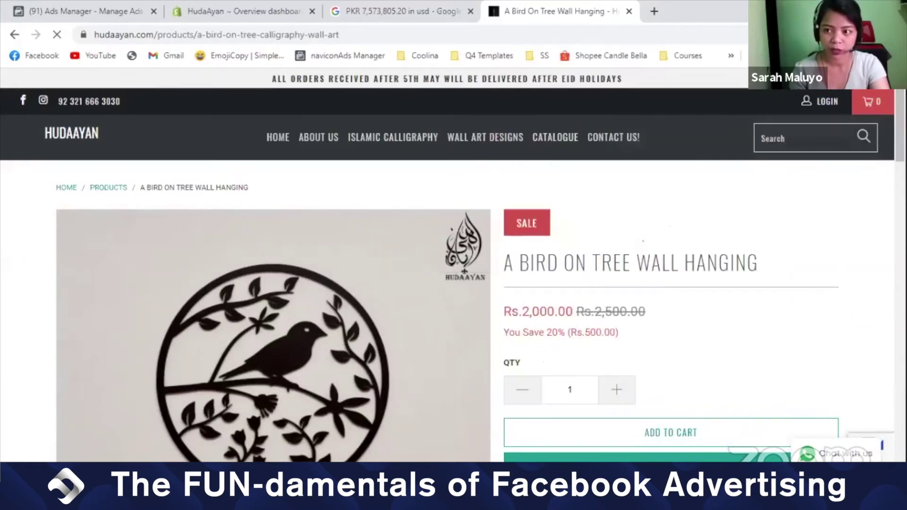
# - Add the bird-on-tree wall hanging to the cart and inspect the AddToCart event in Facebook Pixel Helper
pyautogui.scroll(-5, 558, 223)
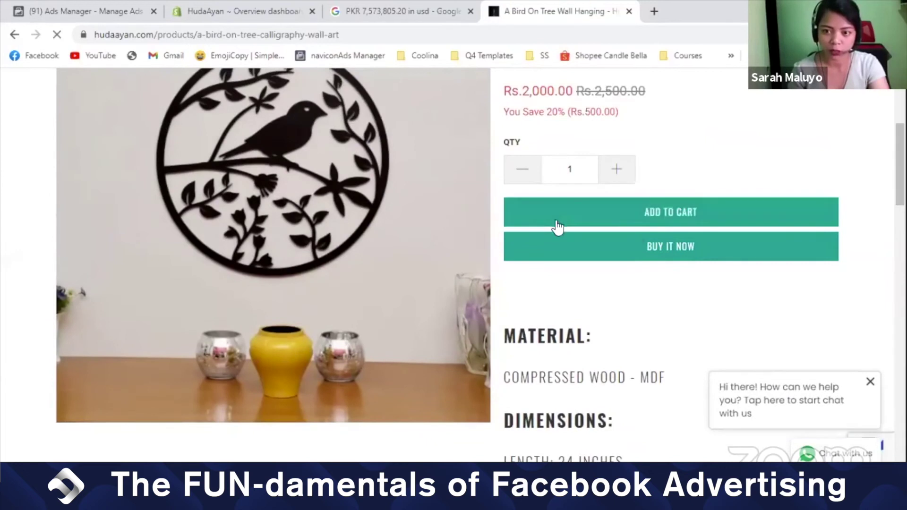
pyautogui.click(557, 223)
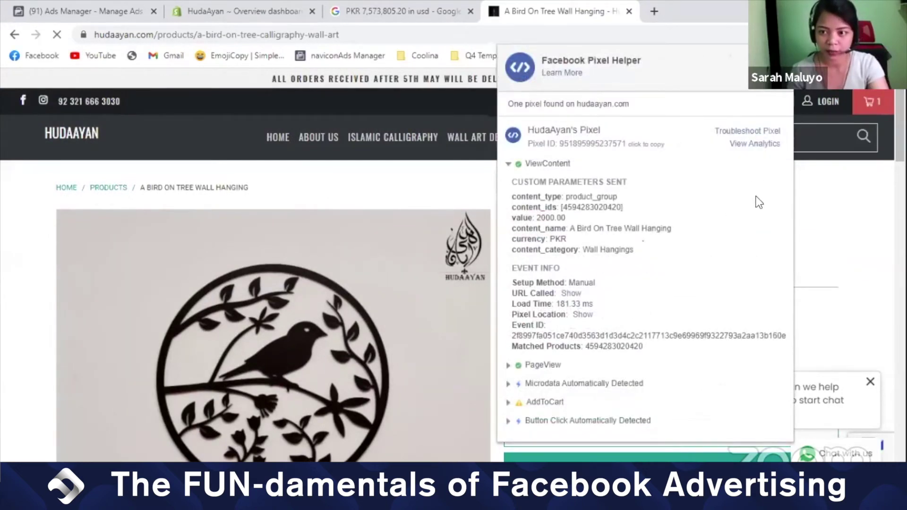
pyautogui.click(508, 402)
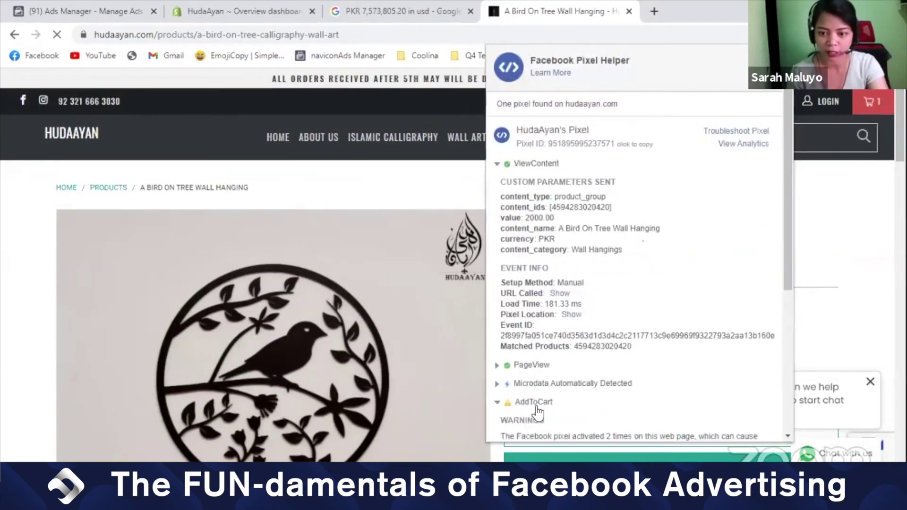
pyautogui.press('Escape')
# - Open the store's shopping cart page and check its pixel events with Facebook Pixel Helper
pyautogui.scroll(-3, 794, 104)
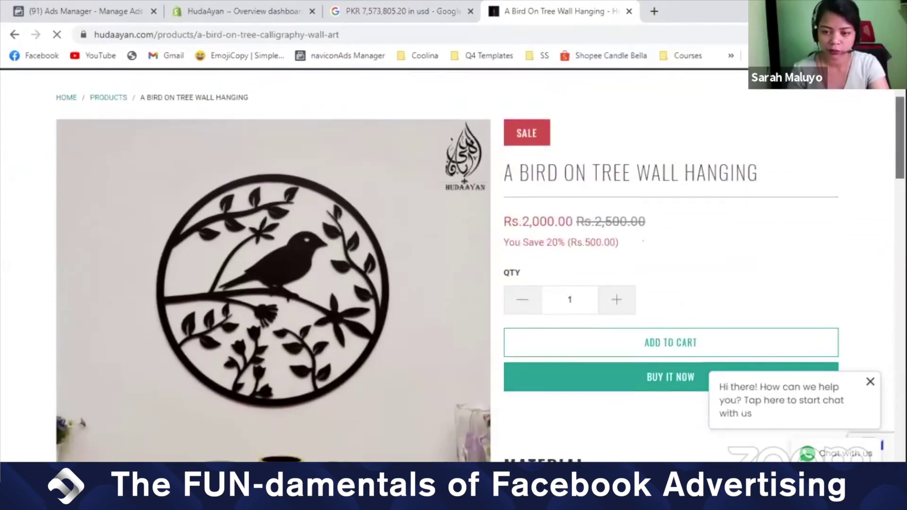
pyautogui.scroll(3, 794, 104)
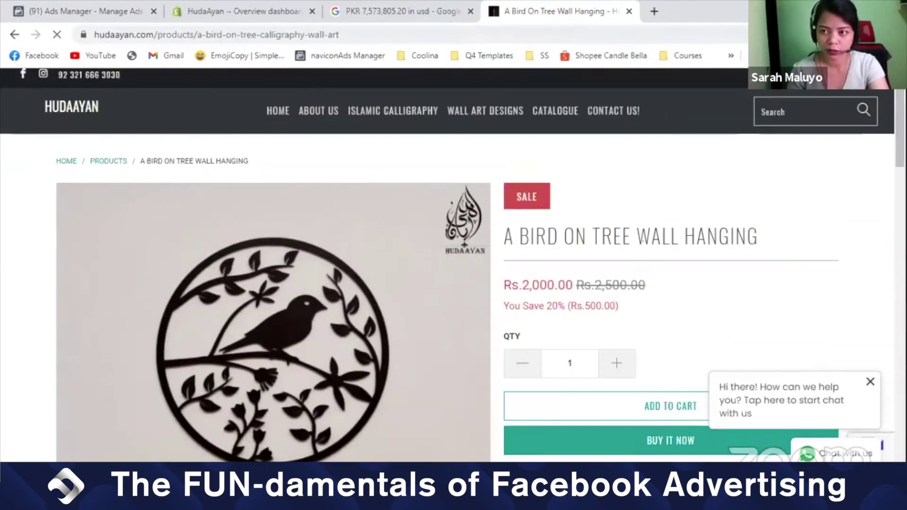
pyautogui.scroll(1, 864, 111)
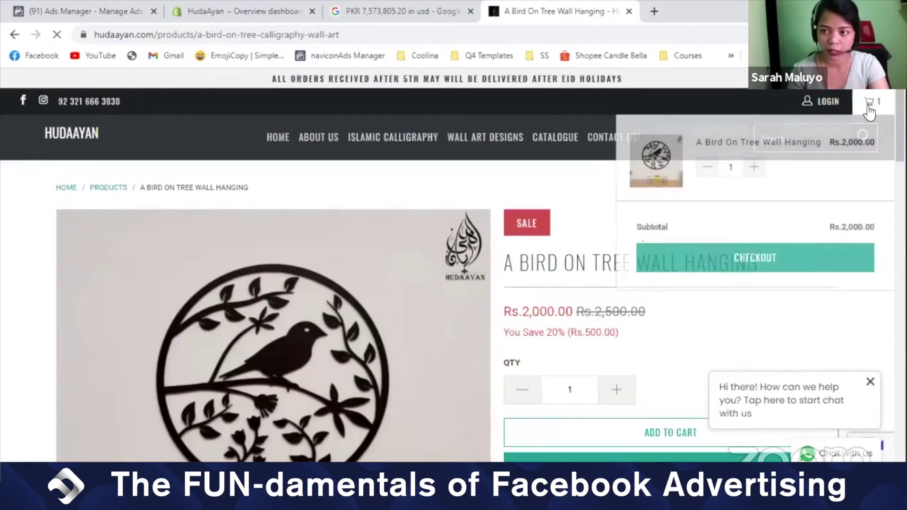
pyautogui.click(869, 108)
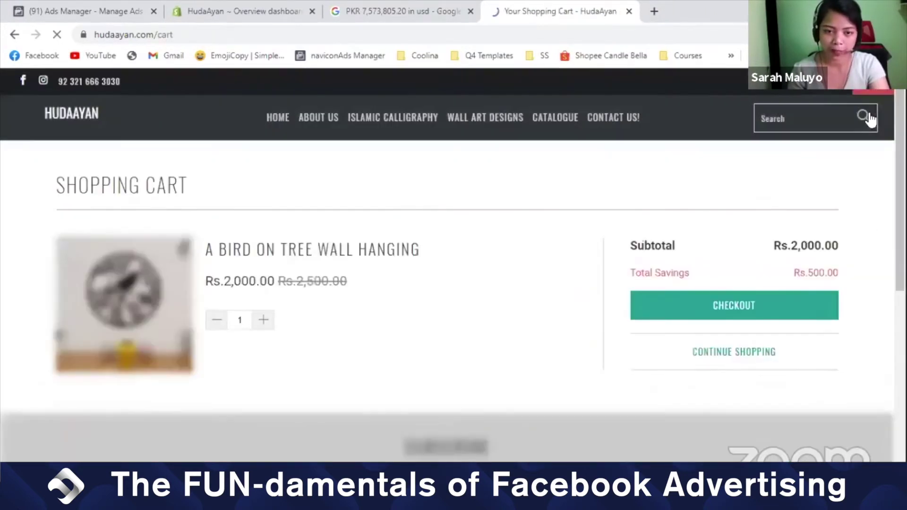
pyautogui.scroll(-1, 454, 265)
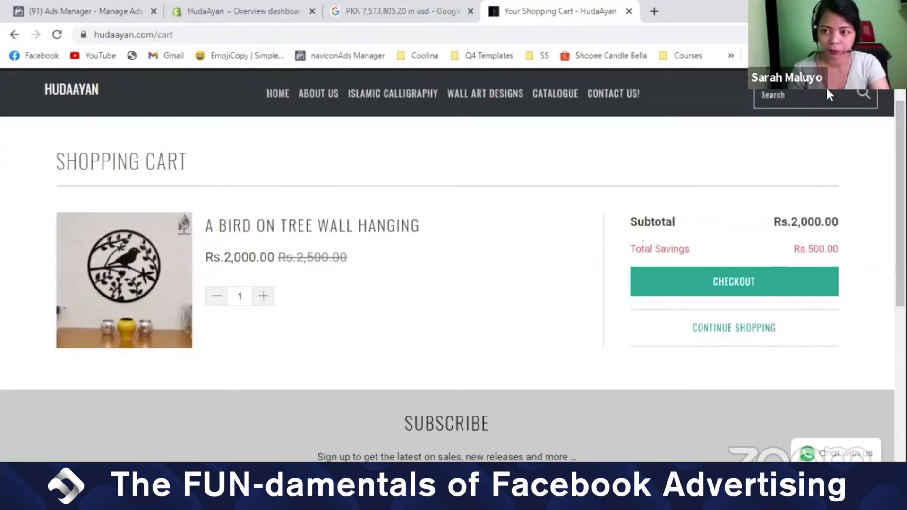
pyautogui.click(786, 34)
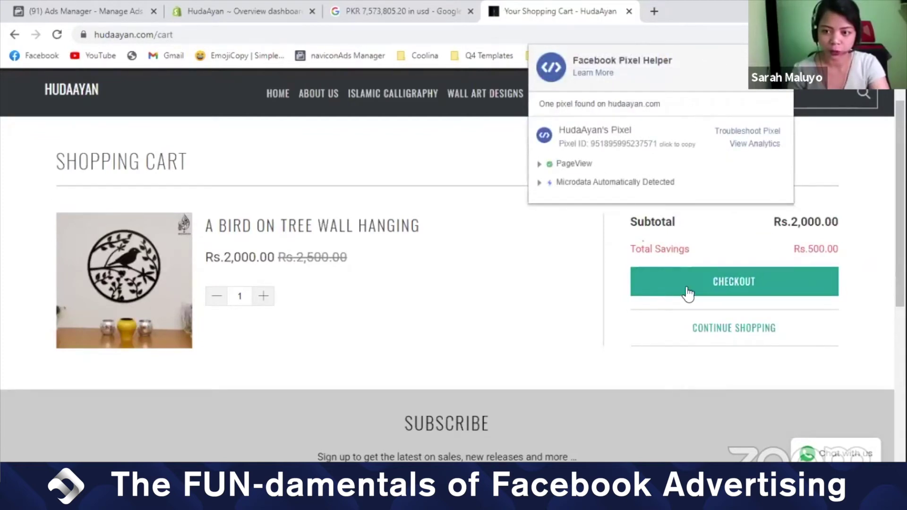
# - Proceed from the cart to checkout and check the checkout page's events in Facebook Pixel Helper
pyautogui.click(709, 282)
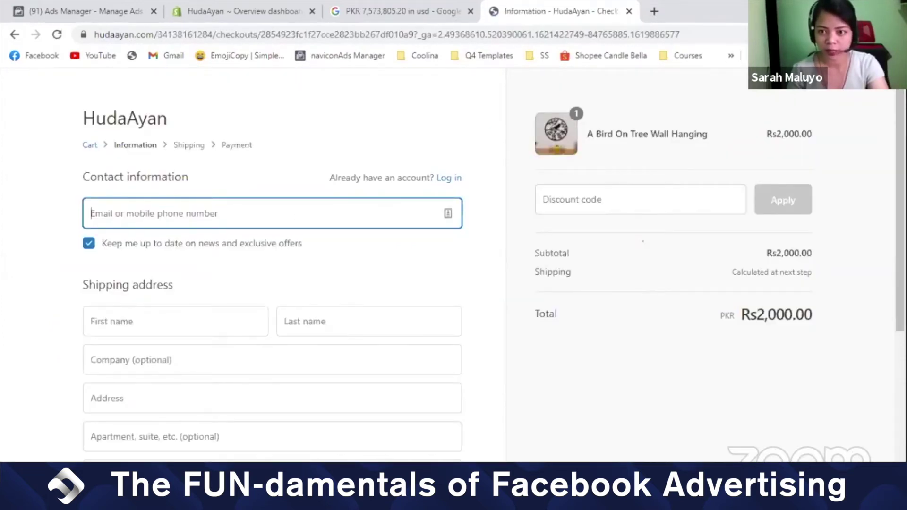
pyautogui.click(785, 34)
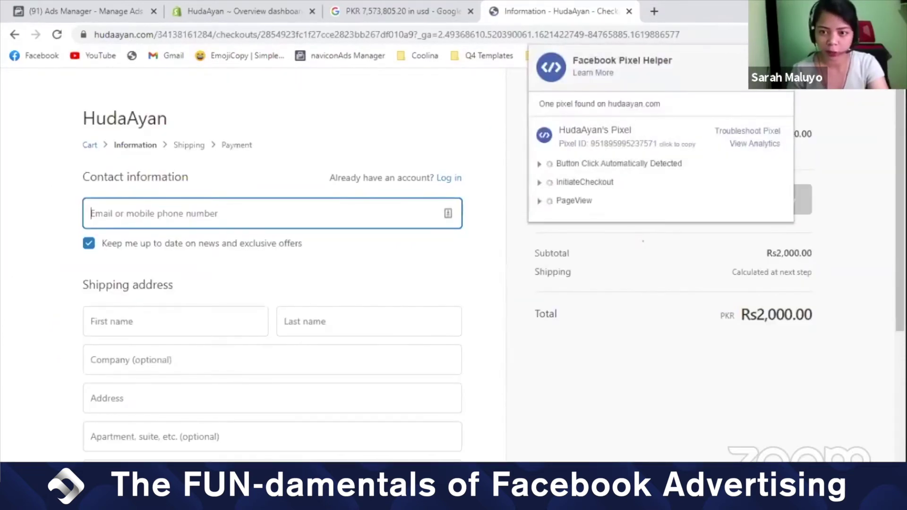
# - Expand the InitiateCheckout event in Facebook Pixel Helper to inspect its parameters, and return to the checkout page's contact form
pyautogui.click(541, 184)
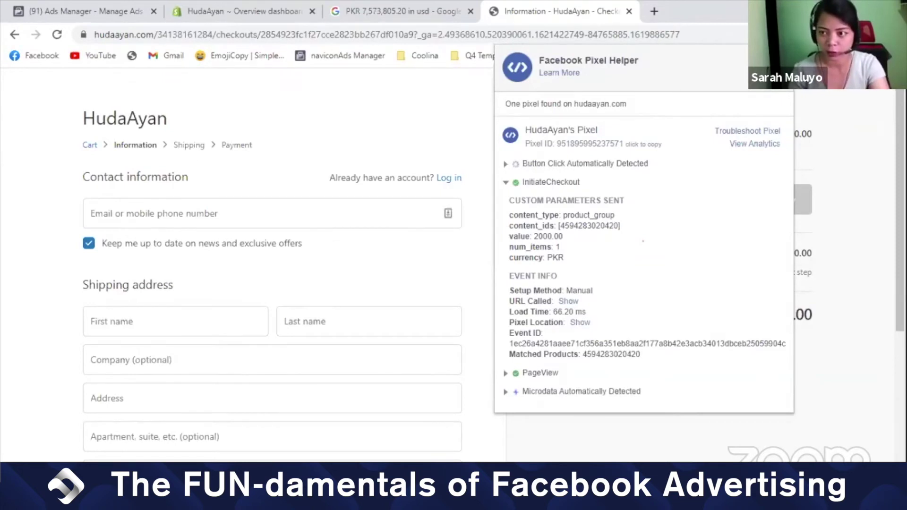
pyautogui.click(265, 214)
pyautogui.scroll(-2, 272, 265)
pyautogui.scroll(2, 272, 264)
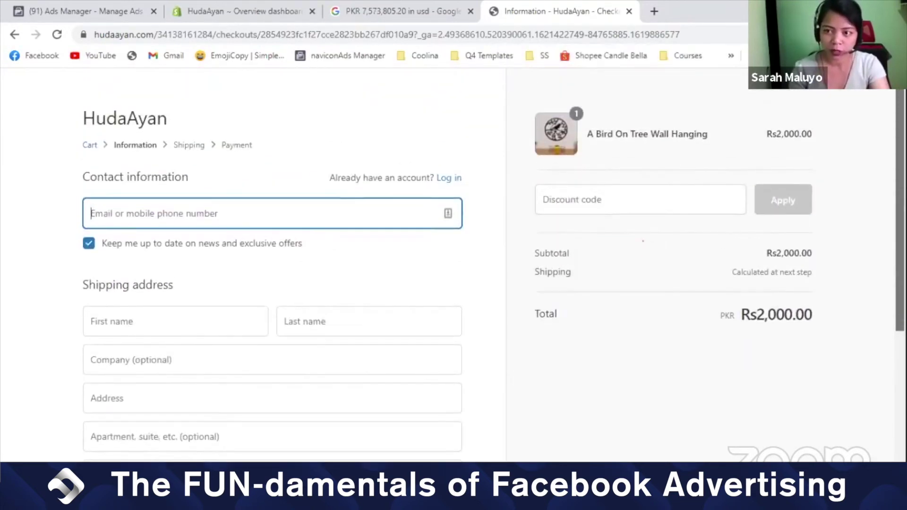
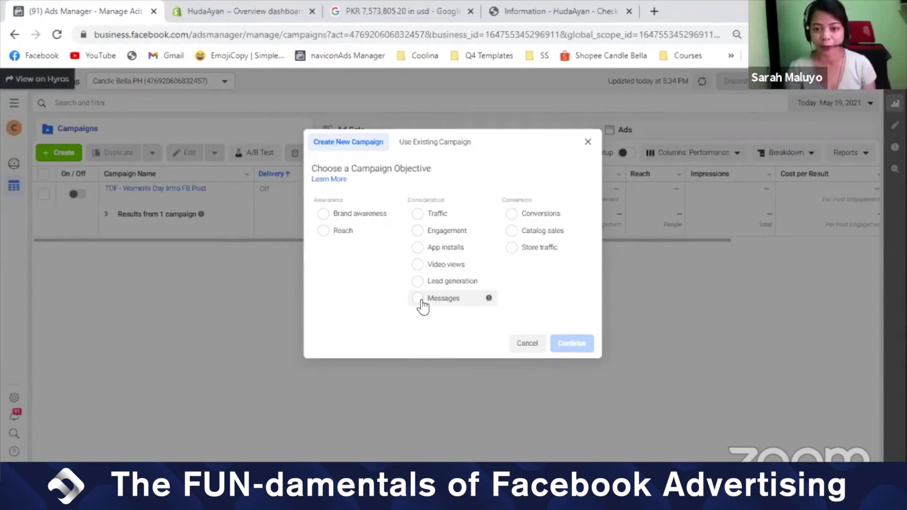
# - In Ads Manager, create a new campaign with the Messages objective and name it "Message - CBPH - Launch"
pyautogui.click(416, 304)
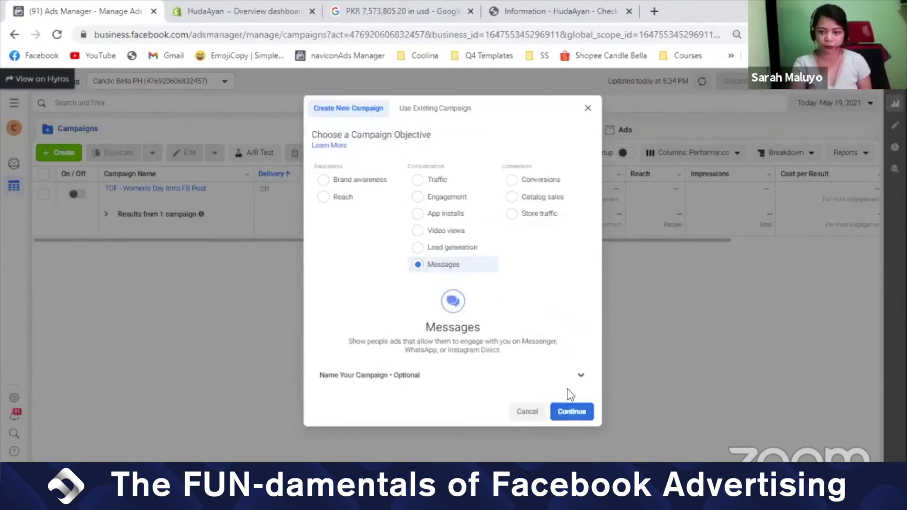
pyautogui.click(568, 414)
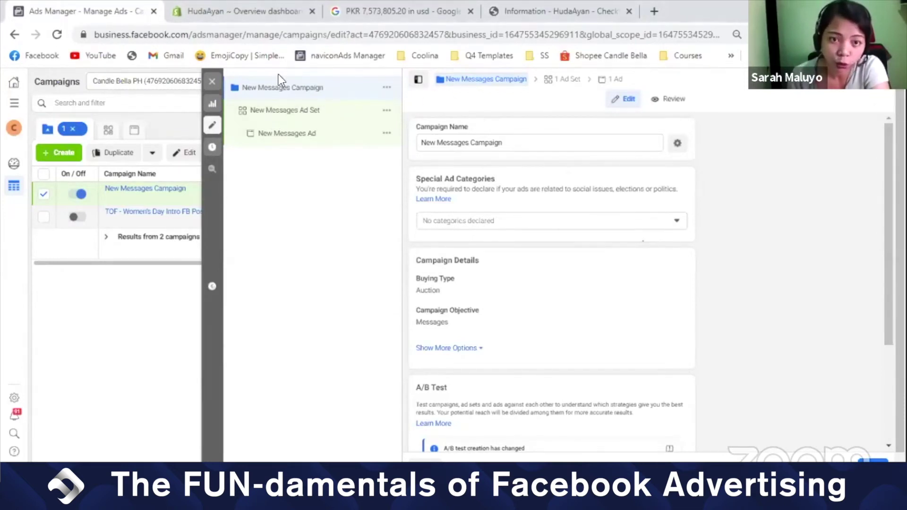
pyautogui.doubleClick(574, 142)
pyautogui.click(574, 142)
pyautogui.tripleClick(576, 141)
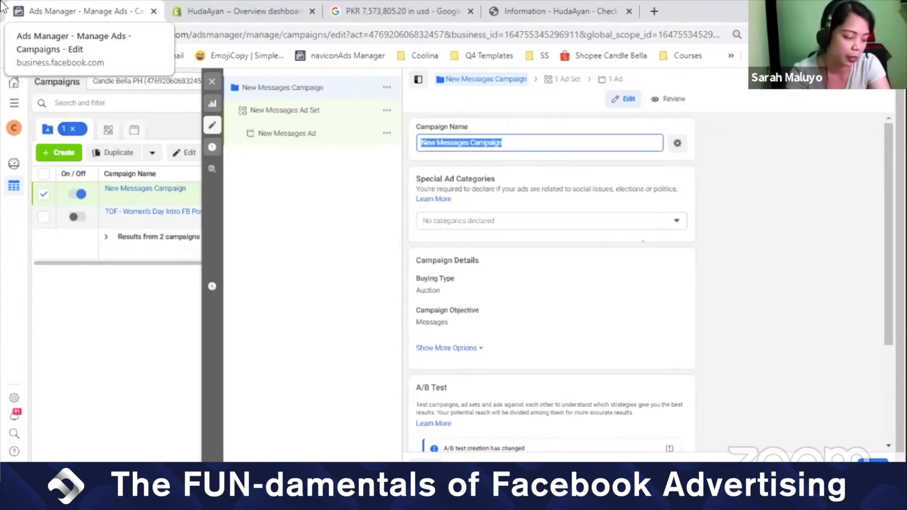
pyautogui.write('M')
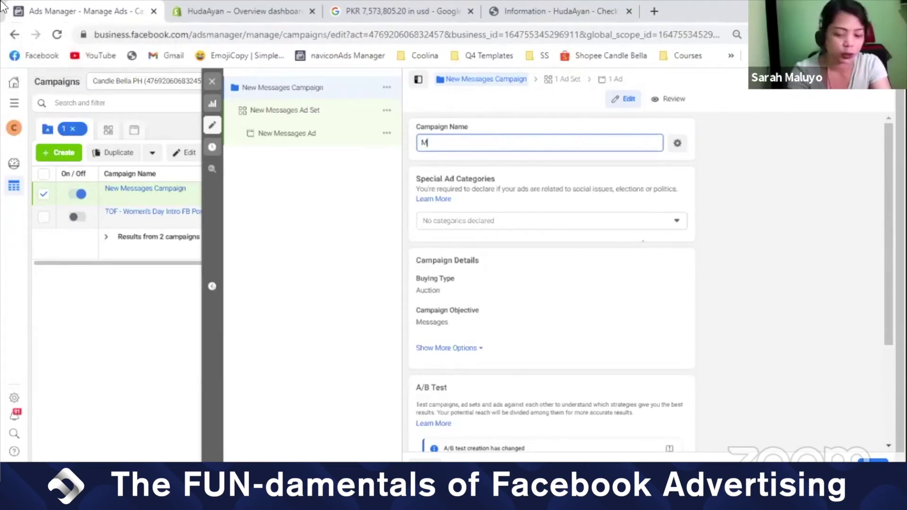
pyautogui.write('essage')
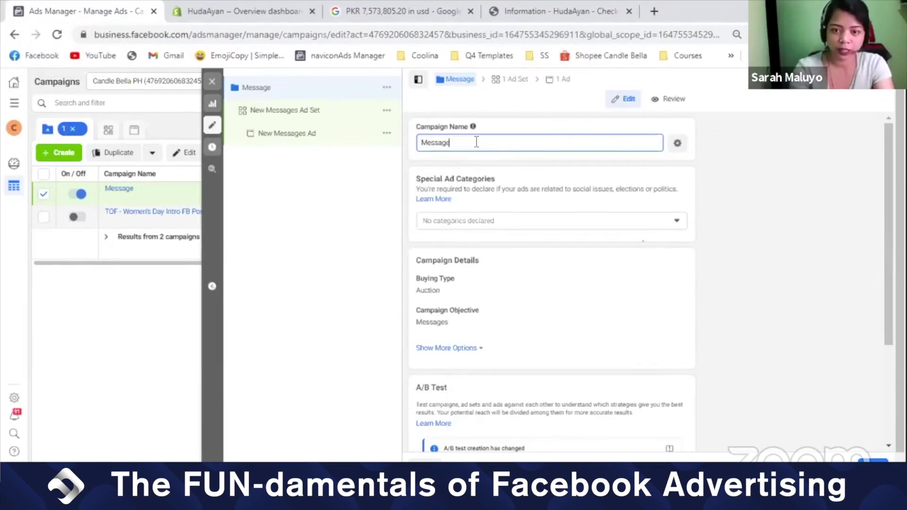
pyautogui.write(' -')
pyautogui.write('Cdl')
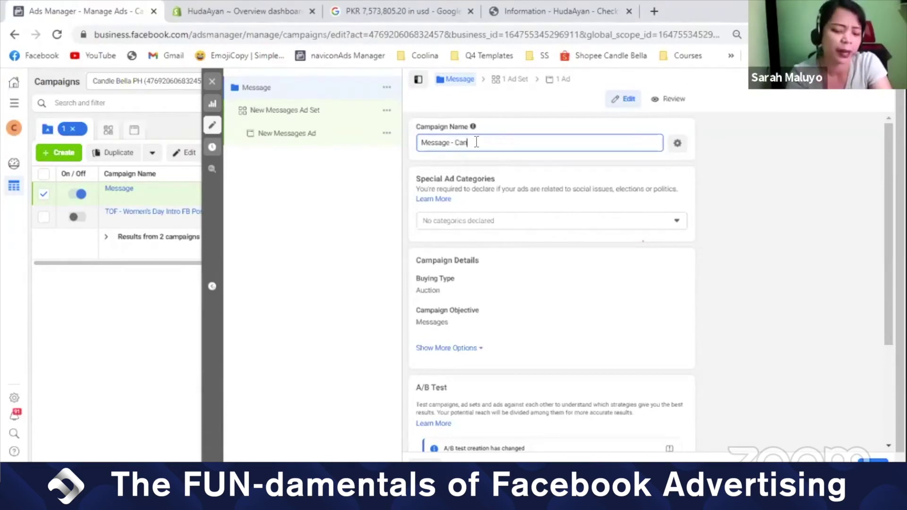
pyautogui.press('BackSpace')
pyautogui.press('BackSpace')
pyautogui.write('BPH')
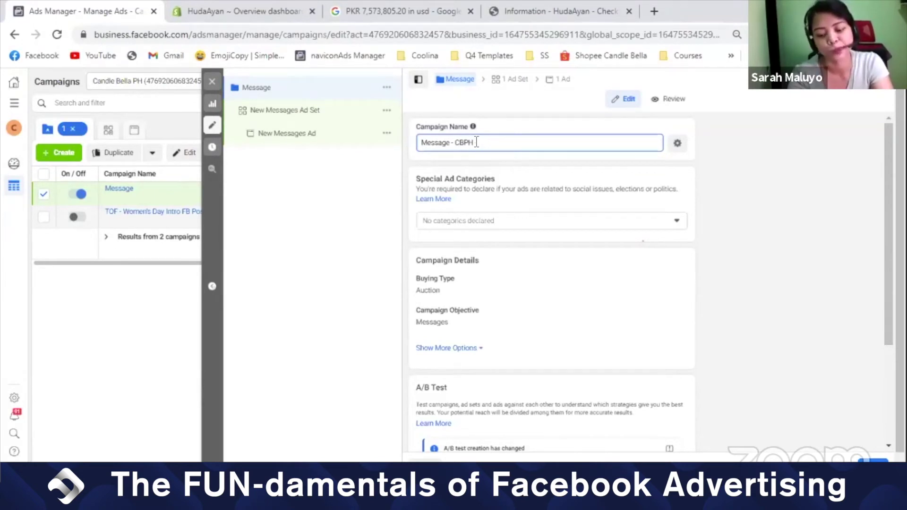
pyautogui.write(' Launch')
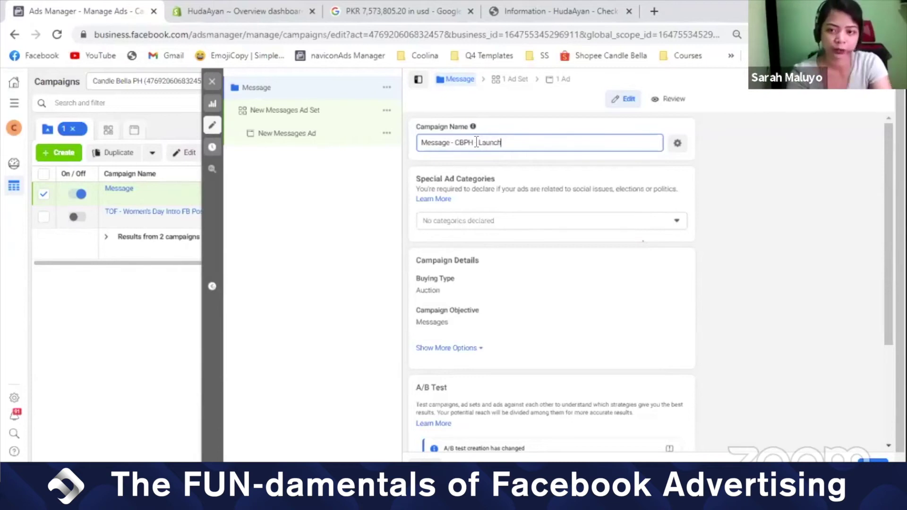
pyautogui.click(477, 142)
pyautogui.write('-')
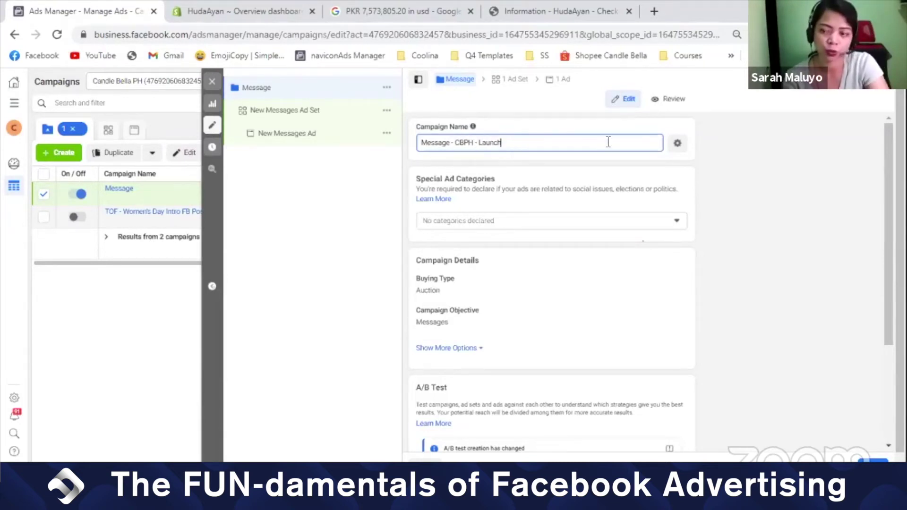
pyautogui.click(781, 124)
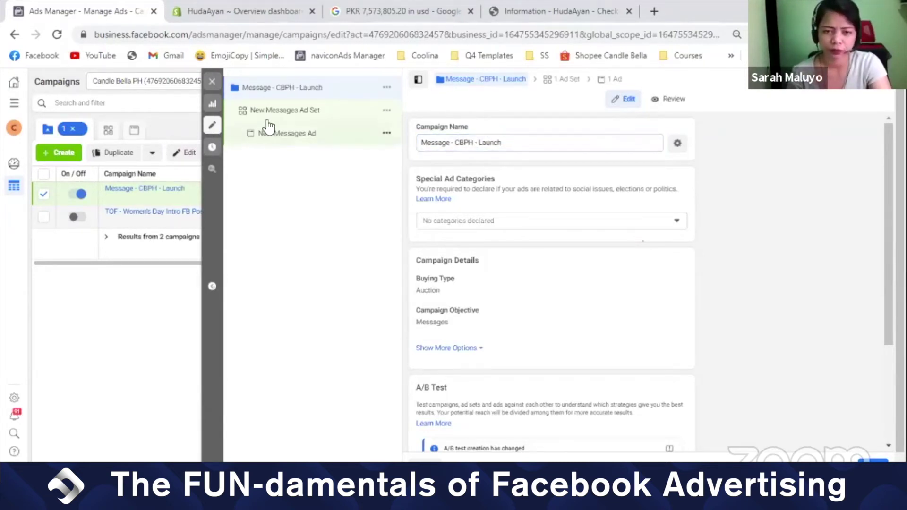
# - Review the remaining campaign settings and close the campaign editor without publishing the draft
pyautogui.scroll(-1, 889, 236)
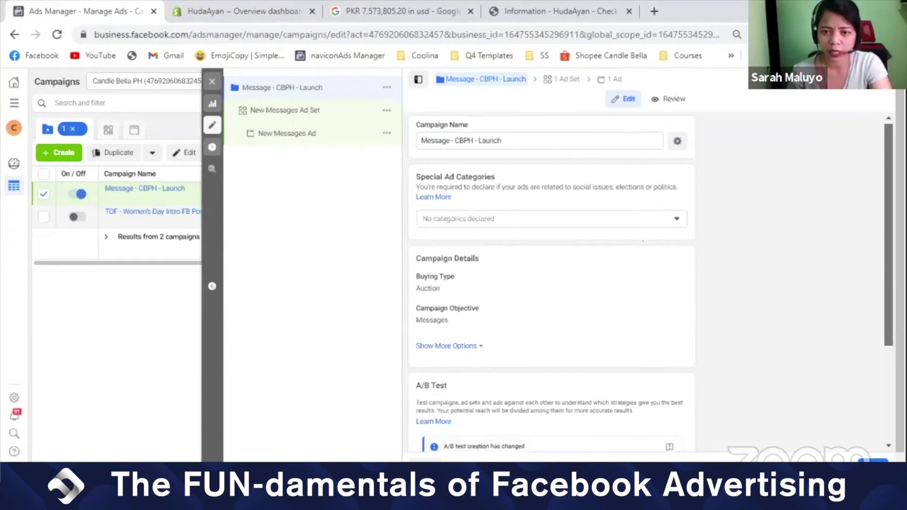
pyautogui.scroll(-5, 651, 282)
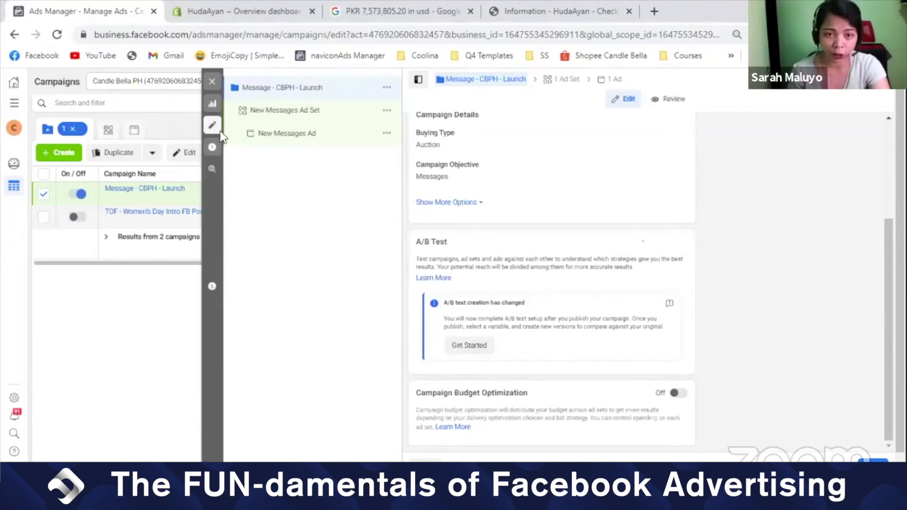
pyautogui.click(213, 82)
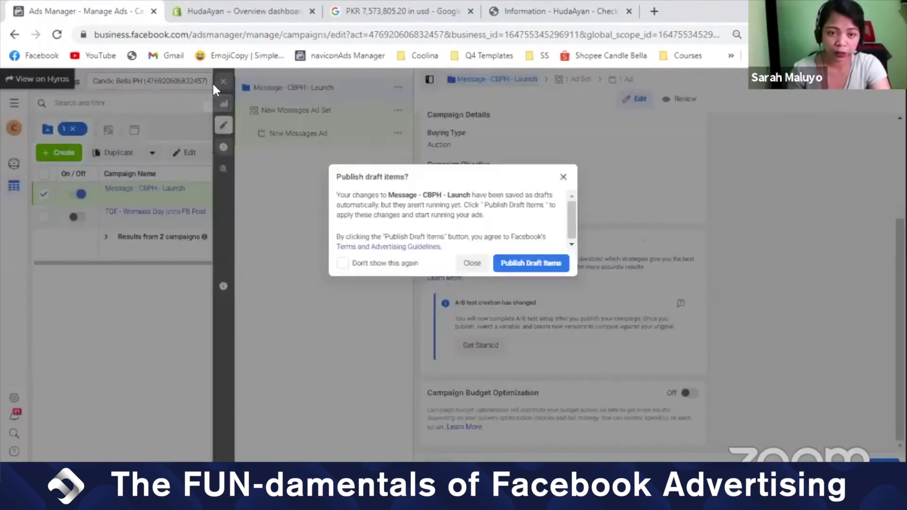
pyautogui.click(471, 263)
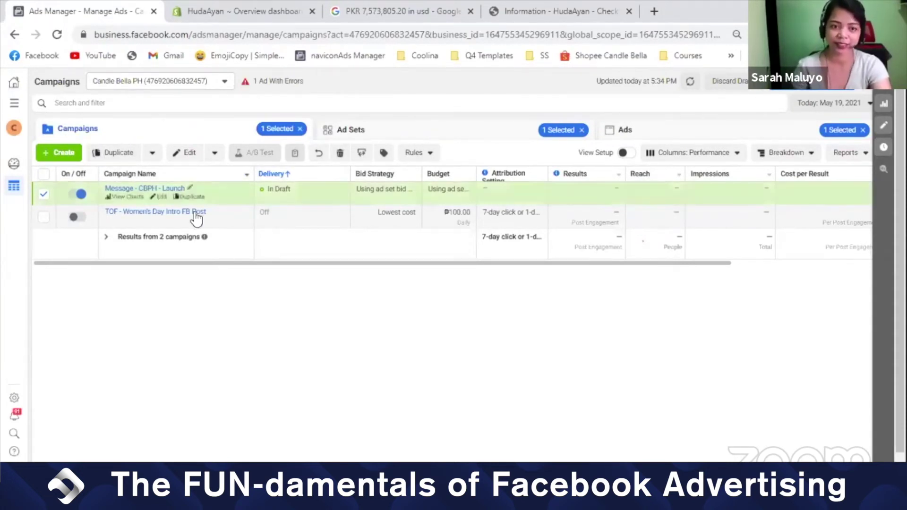
# - Reopen the Message - CBPH - Launch campaign for editing and enable Campaign Budget Optimization with a daily budget of ₱200
pyautogui.click(161, 198)
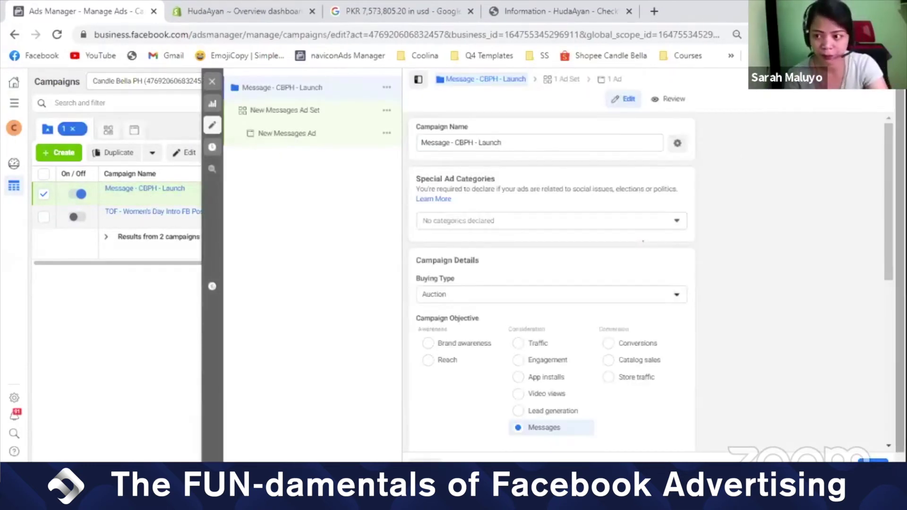
pyautogui.scroll(-7, 885, 314)
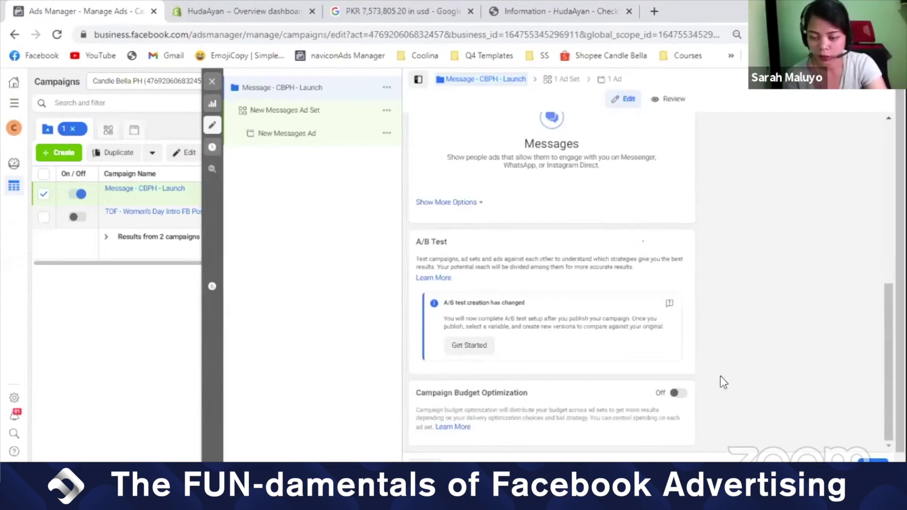
pyautogui.click(677, 396)
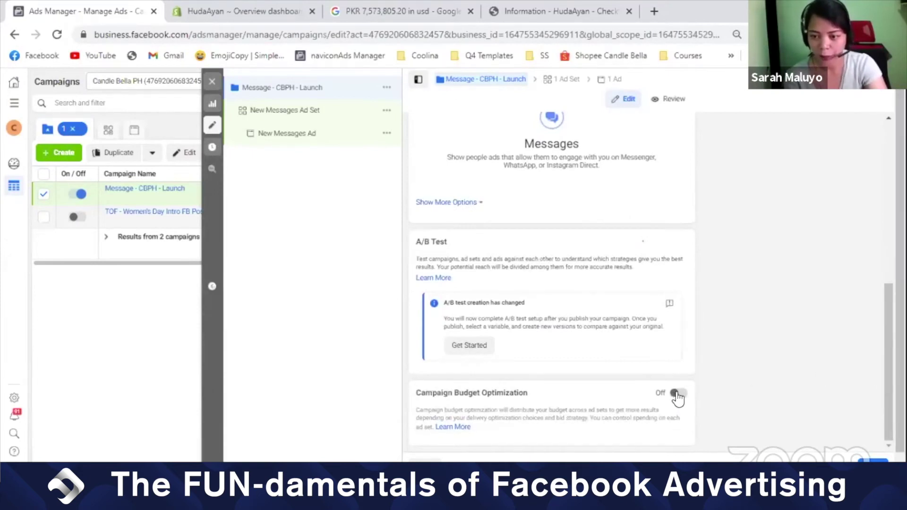
pyautogui.scroll(-3, 882, 406)
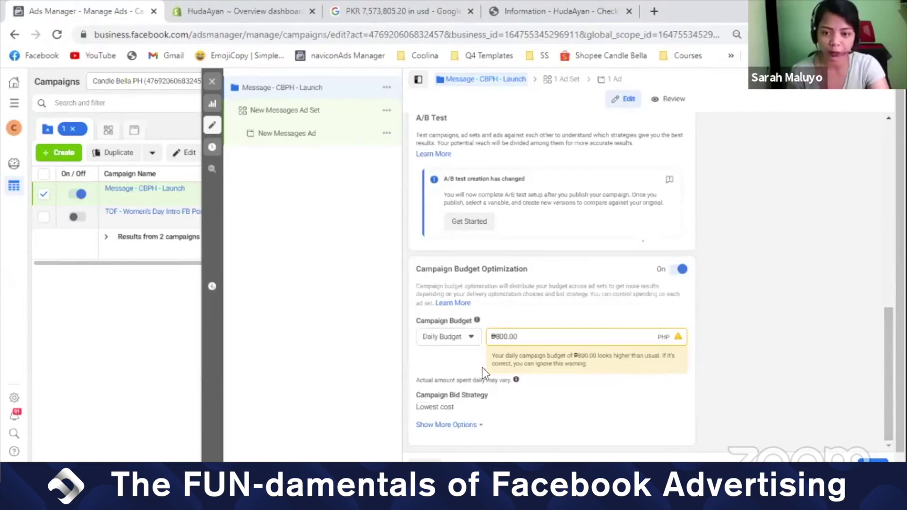
pyautogui.doubleClick(534, 337)
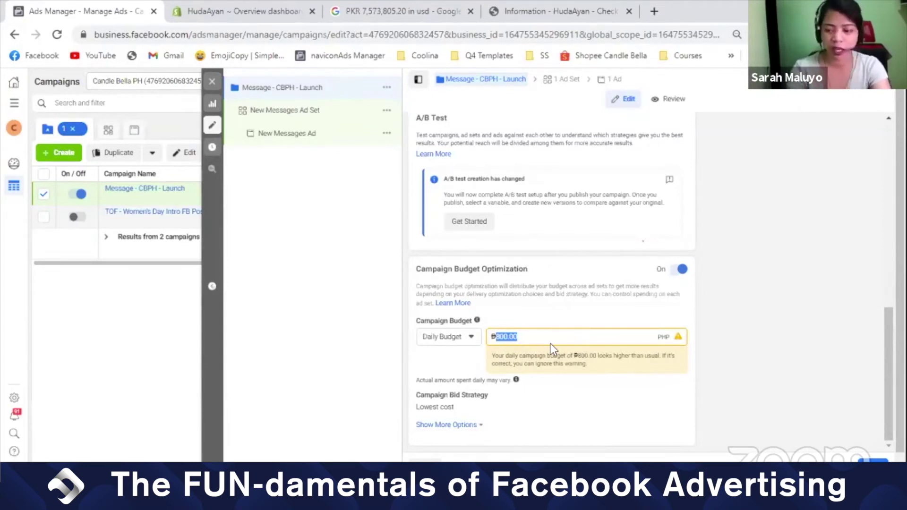
pyautogui.write('200')
pyautogui.click(775, 288)
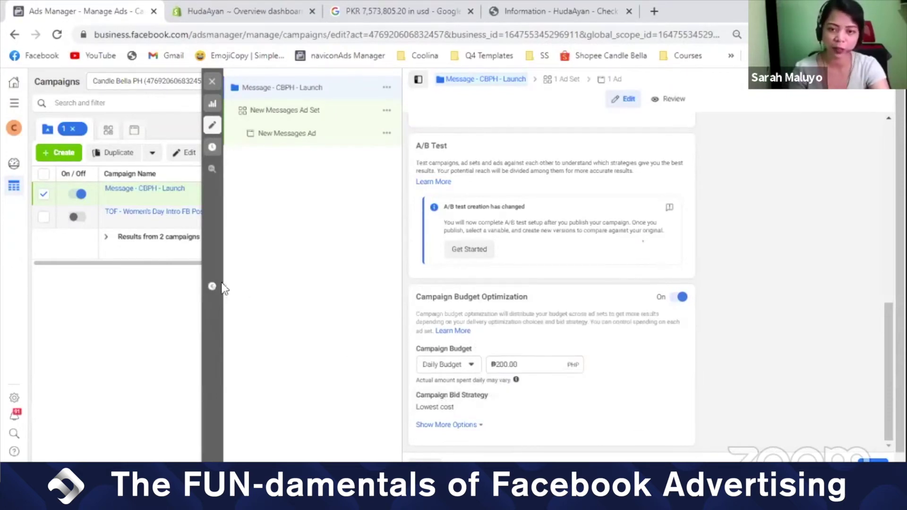
# - Open the campaign's ad set and rename it "Soy Candles - FB -"
pyautogui.click(287, 113)
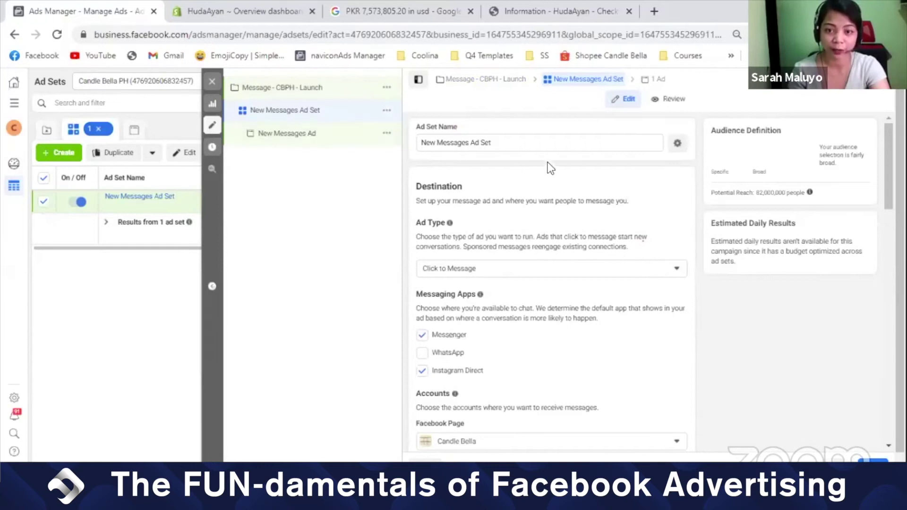
pyautogui.tripleClick(551, 144)
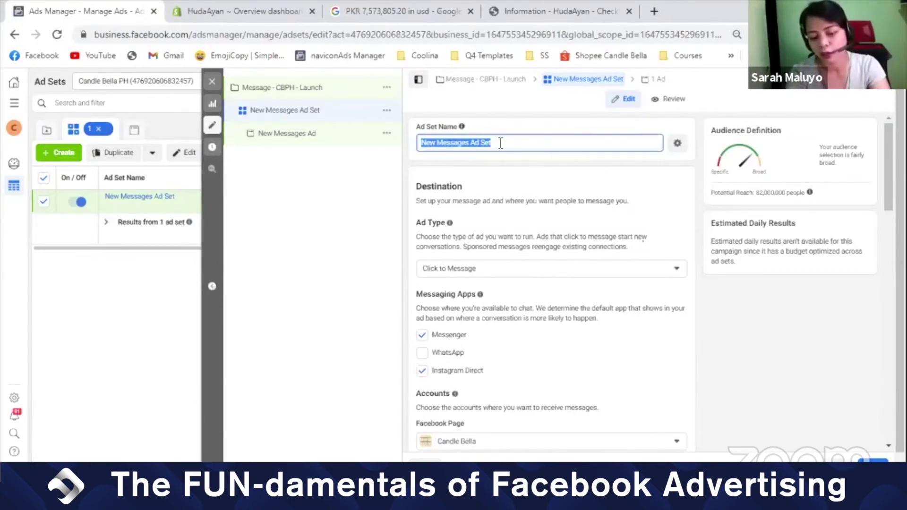
pyautogui.write('SBC')
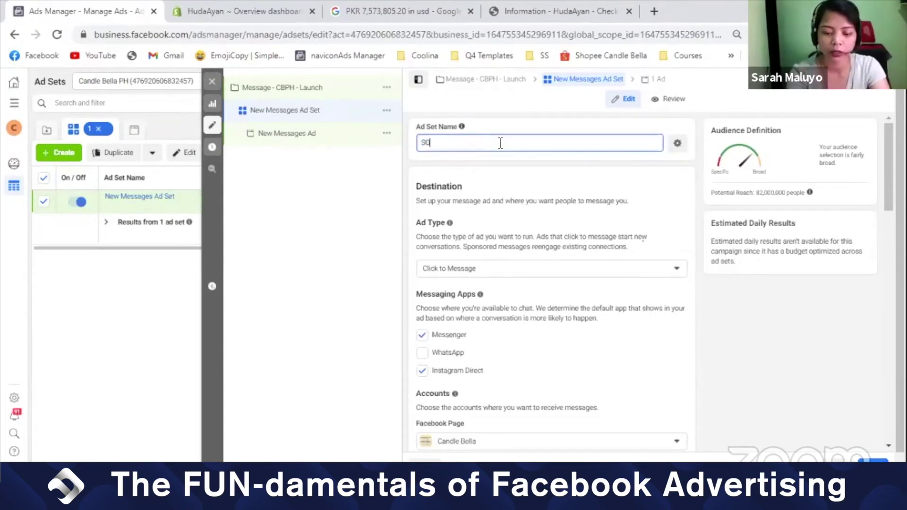
pyautogui.press('BackSpace')
pyautogui.press('BackSpace')
pyautogui.write('oy Can')
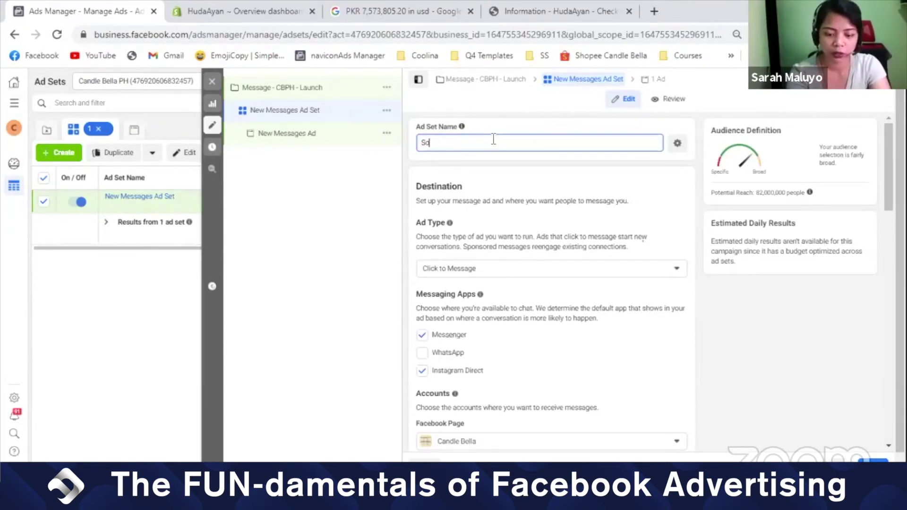
pyautogui.write('dles ')
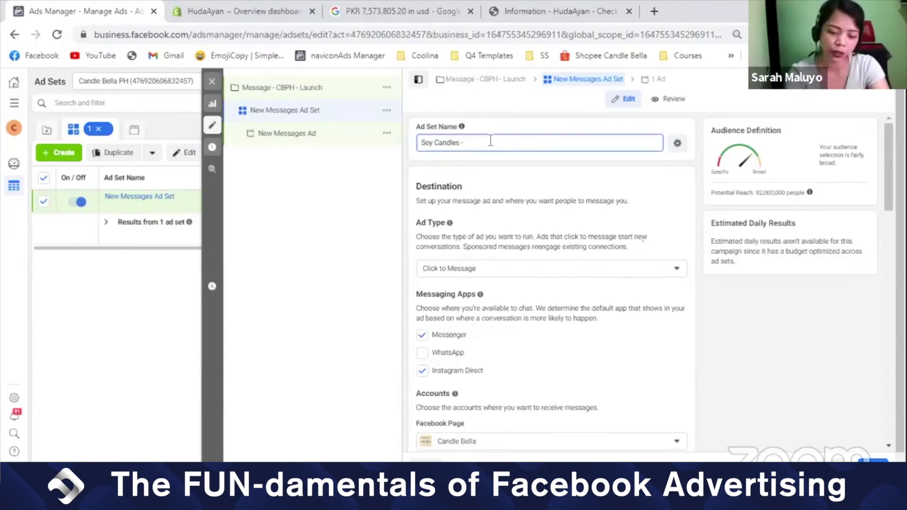
pyautogui.write('- FB')
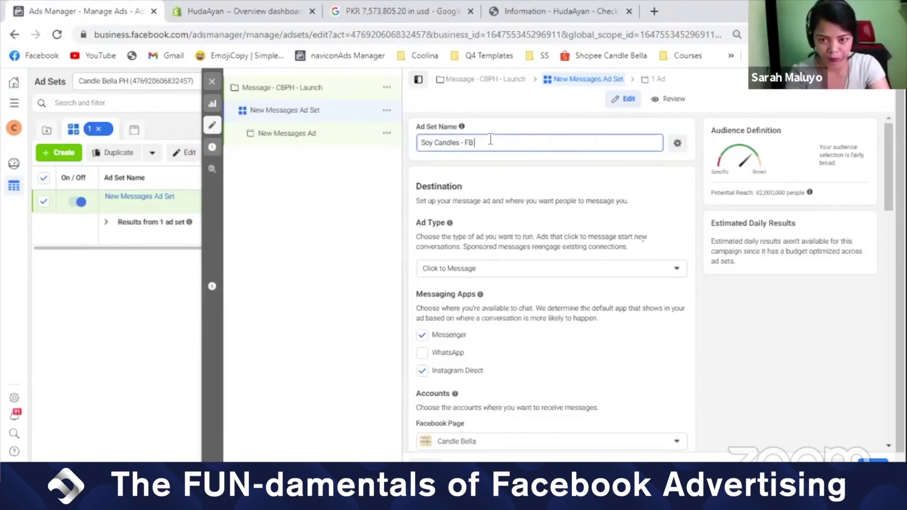
pyautogui.write(' -')
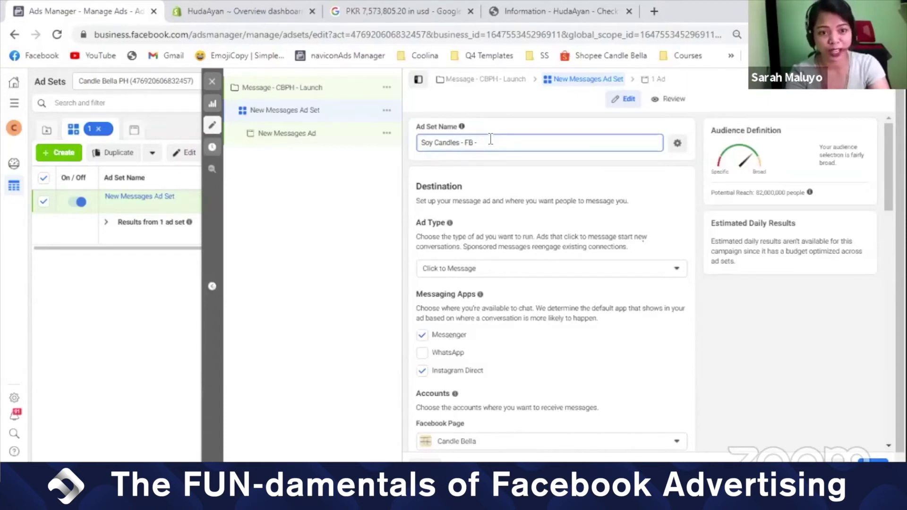
pyautogui.click(704, 249)
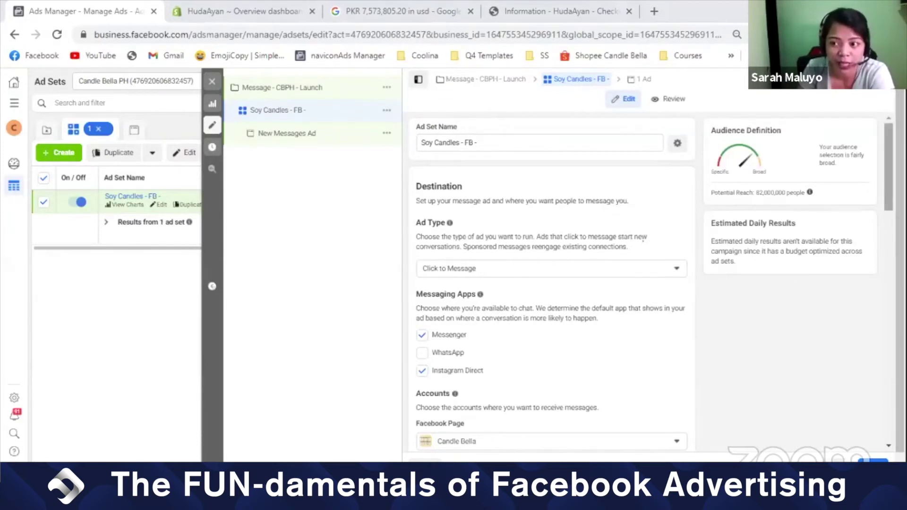
# - In the Soy Candles ad set's audience, open the age range for editing and set the minimum age to 20
pyautogui.scroll(-4, 888, 189)
pyautogui.scroll(-3, 888, 236)
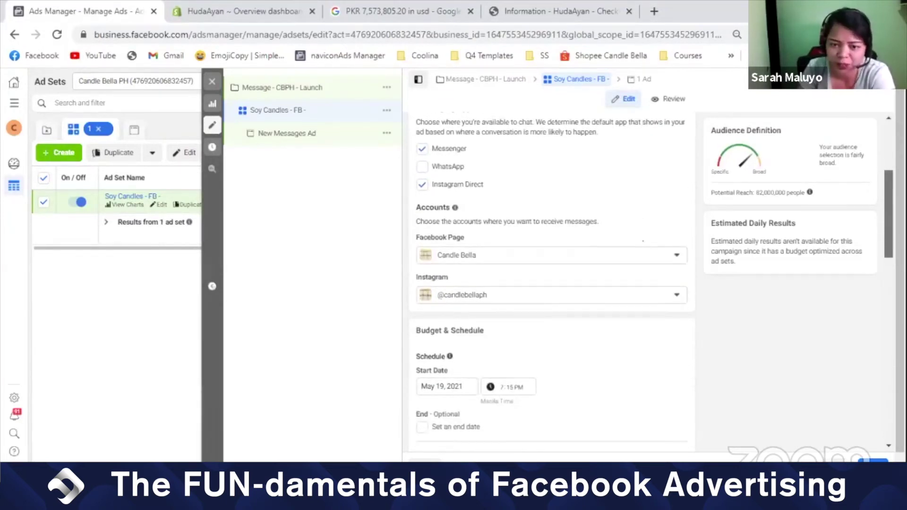
pyautogui.scroll(-5, 881, 330)
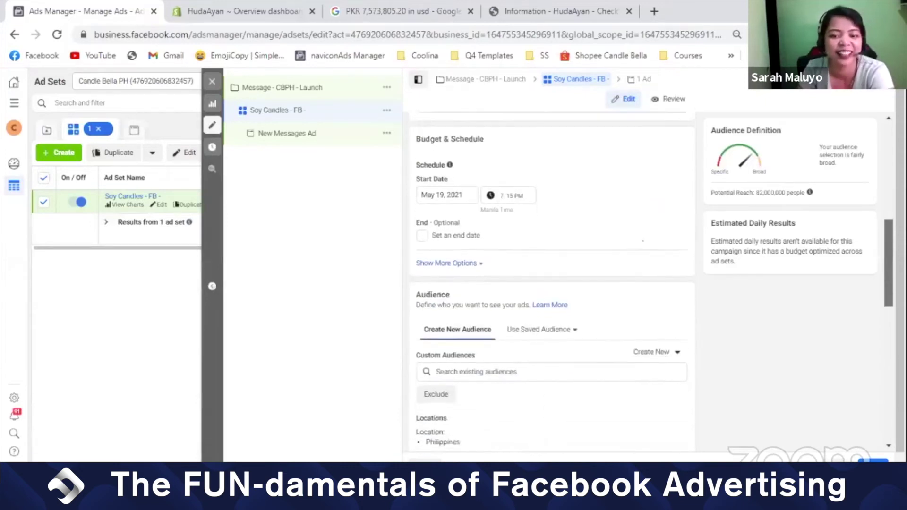
pyautogui.scroll(-1, 878, 336)
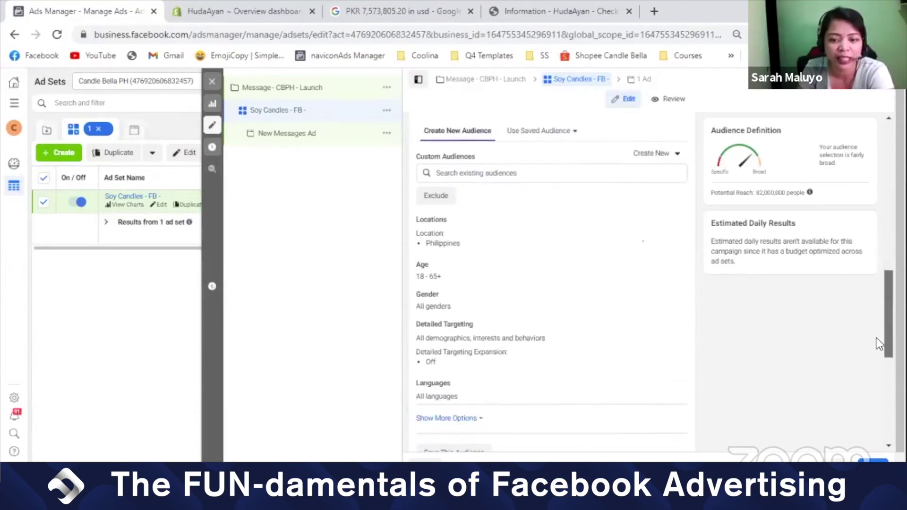
pyautogui.click(679, 263)
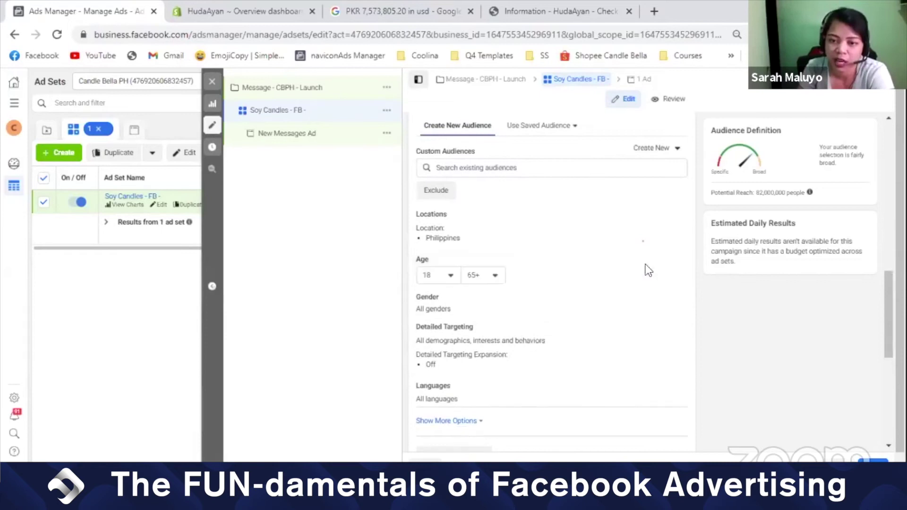
pyautogui.click(439, 276)
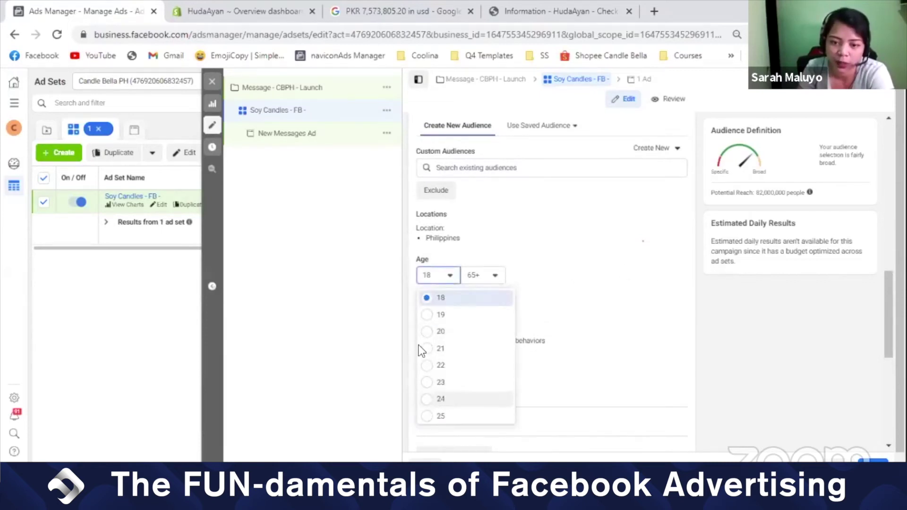
pyautogui.click(439, 315)
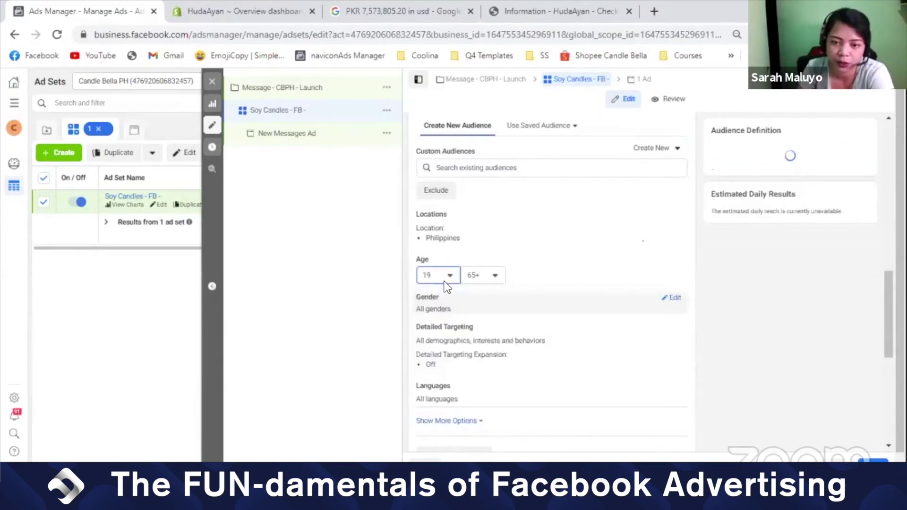
pyautogui.click(445, 281)
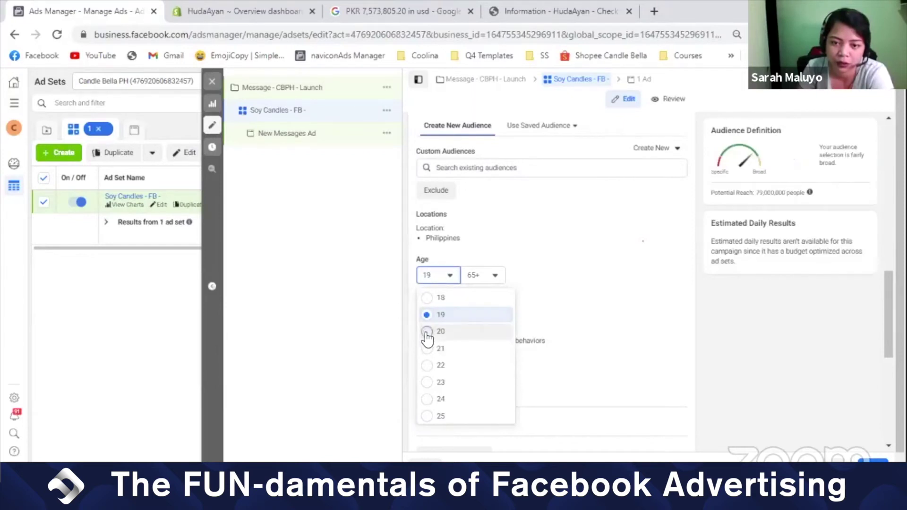
pyautogui.click(428, 333)
# - Set the audience's maximum age to 60
pyautogui.click(485, 280)
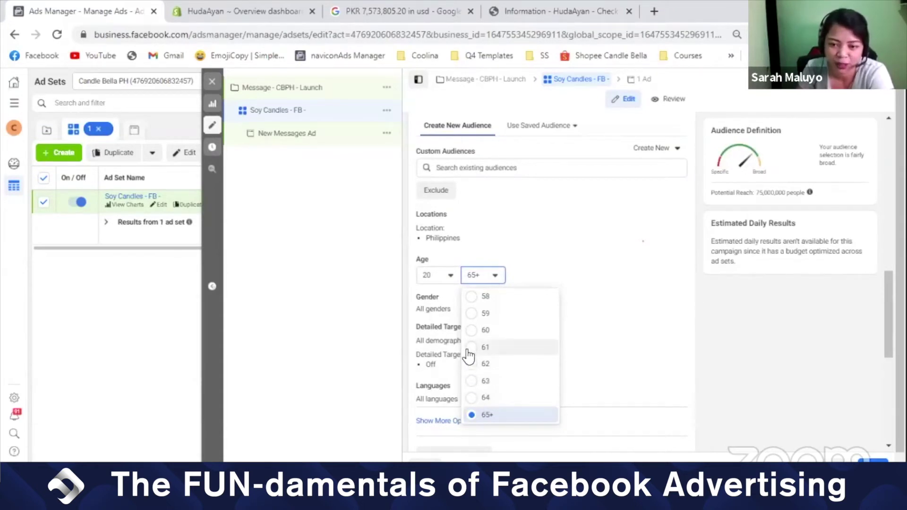
pyautogui.click(475, 278)
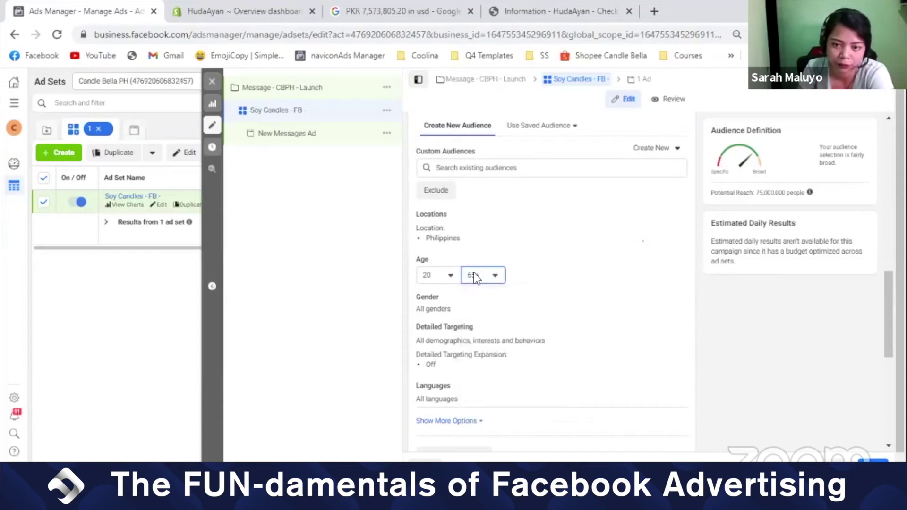
pyautogui.click(476, 279)
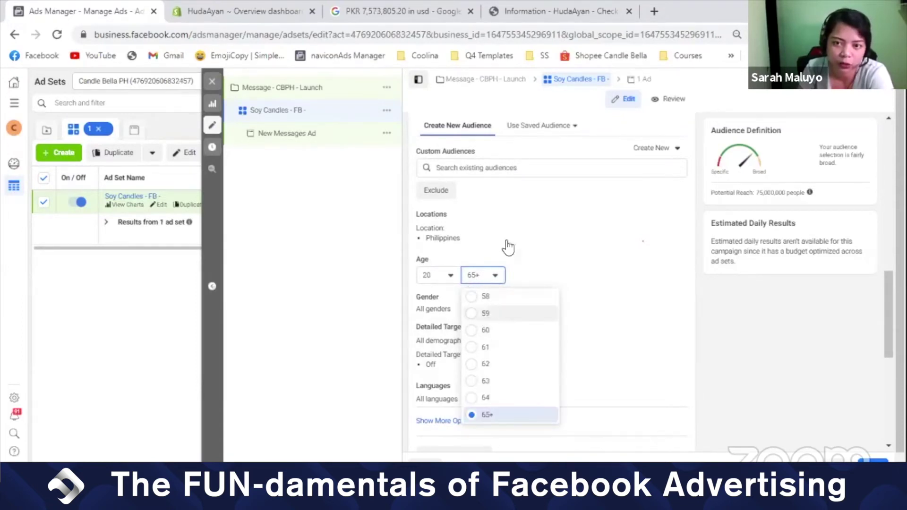
pyautogui.scroll(-1, 543, 334)
pyautogui.scroll(2, 480, 318)
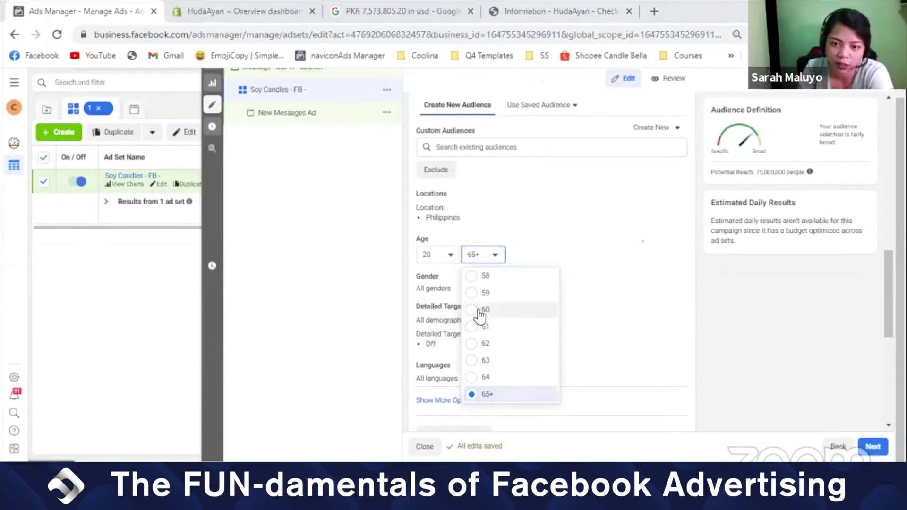
pyautogui.scroll(-2, 475, 302)
pyautogui.scroll(2, 494, 297)
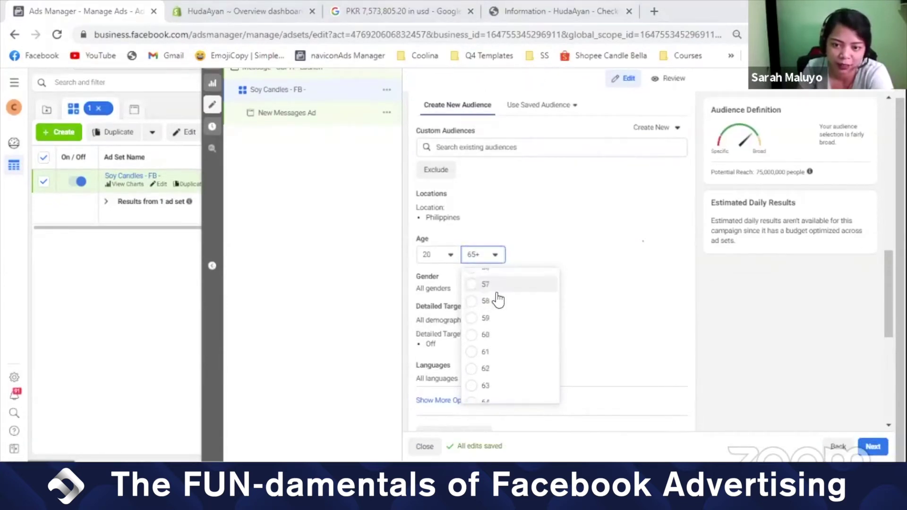
pyautogui.scroll(-2, 493, 294)
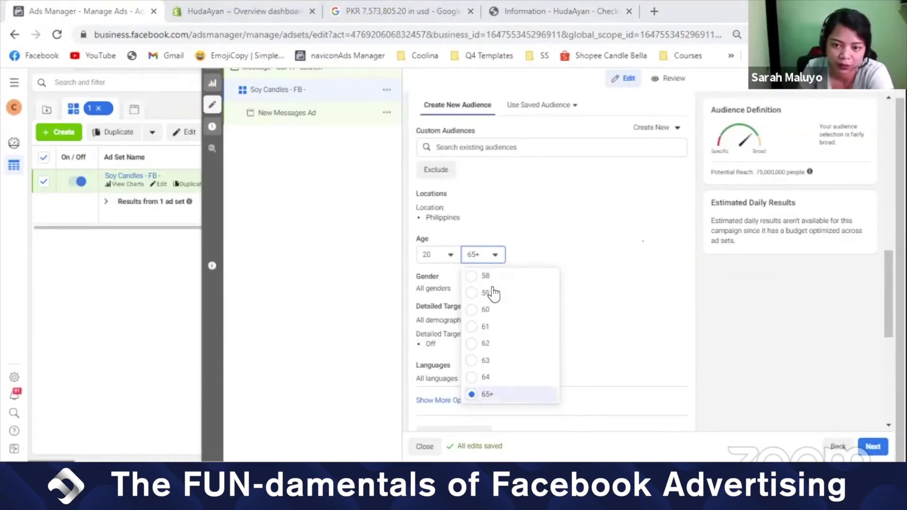
pyautogui.click(477, 289)
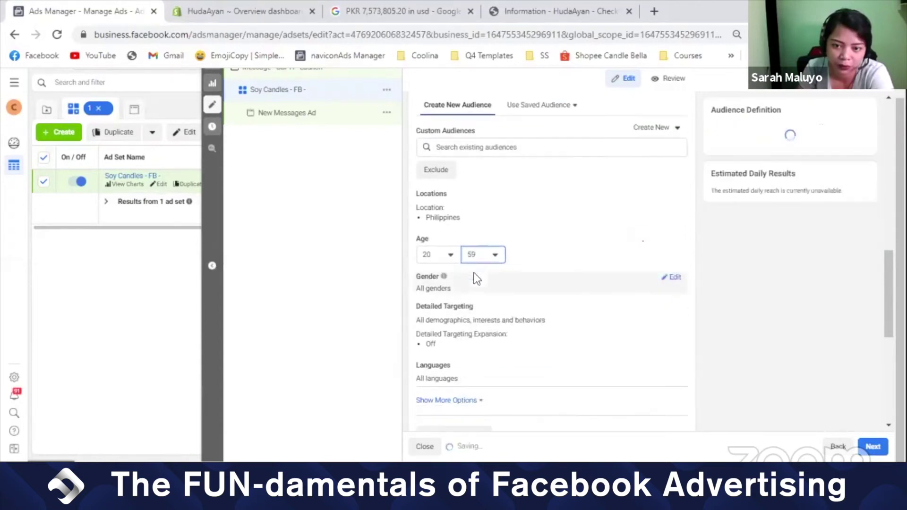
pyautogui.click(487, 259)
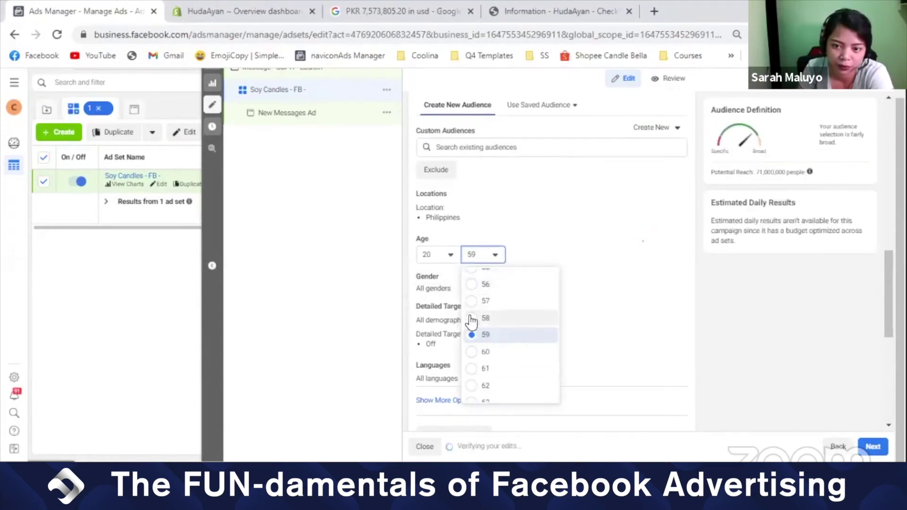
pyautogui.scroll(1, 474, 352)
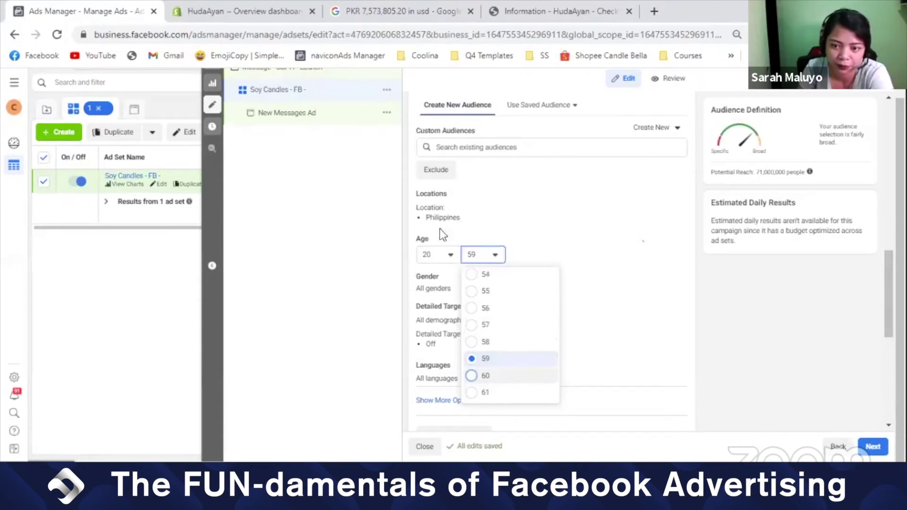
pyautogui.click(470, 376)
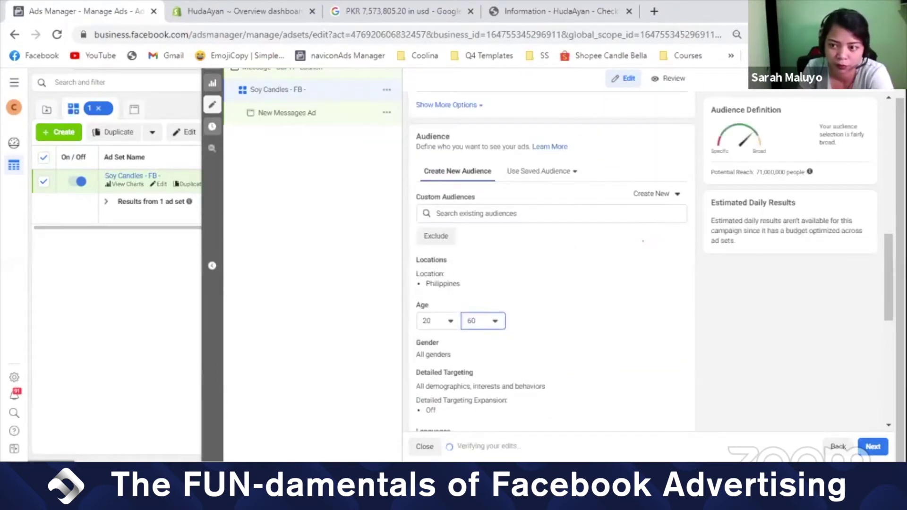
# - Review the ad set's audience, placement, and optimization and delivery settings
pyautogui.scroll(-3, 885, 282)
pyautogui.scroll(3, 843, 271)
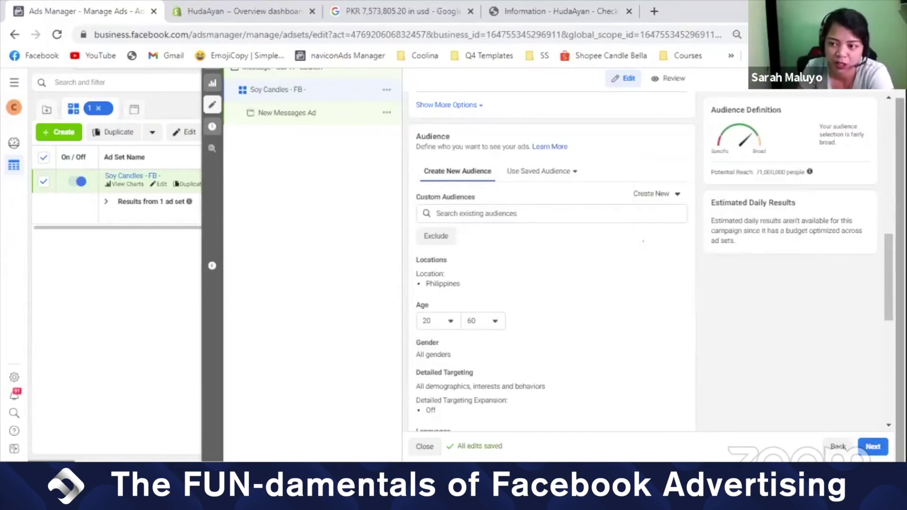
pyautogui.scroll(-3, 643, 241)
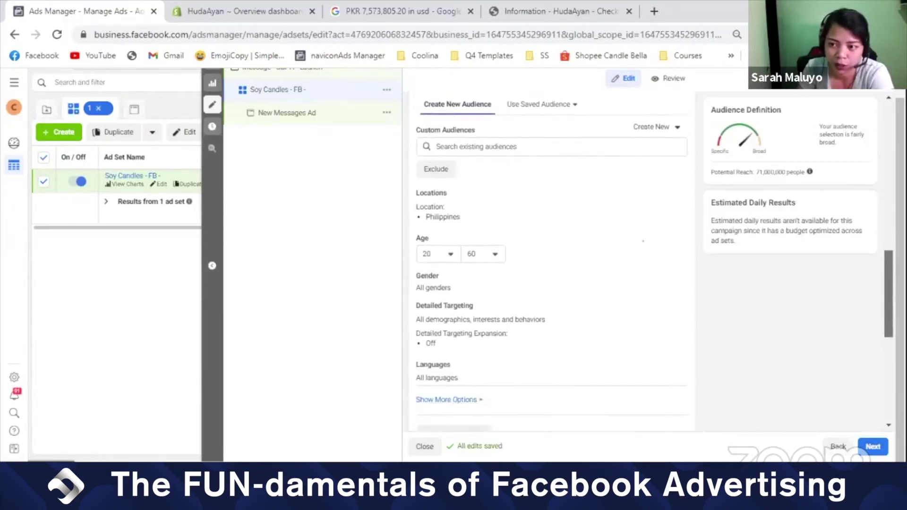
pyautogui.scroll(-5, 643, 241)
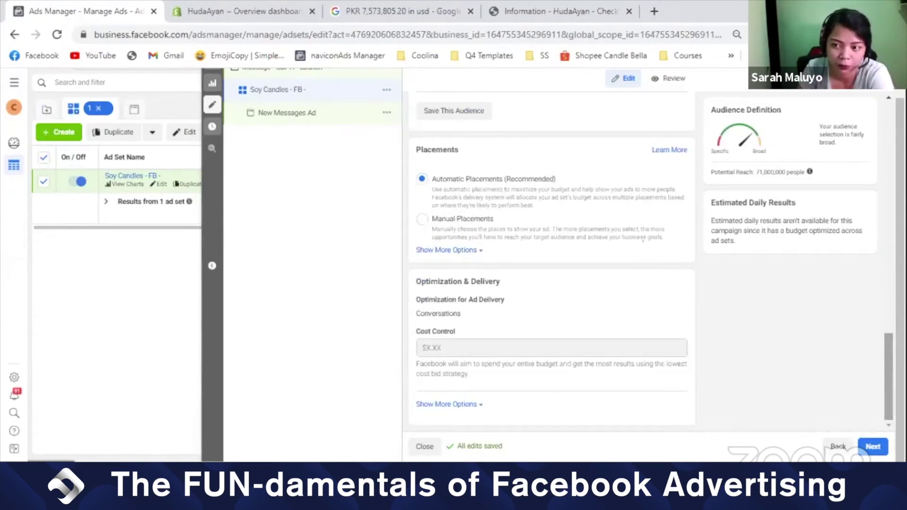
pyautogui.scroll(3, 643, 241)
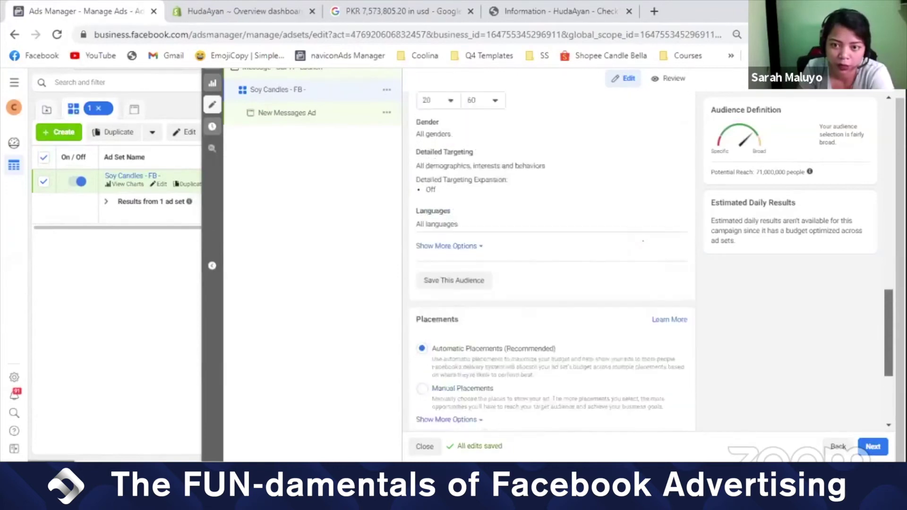
pyautogui.scroll(4, 643, 241)
pyautogui.scroll(-5, 643, 241)
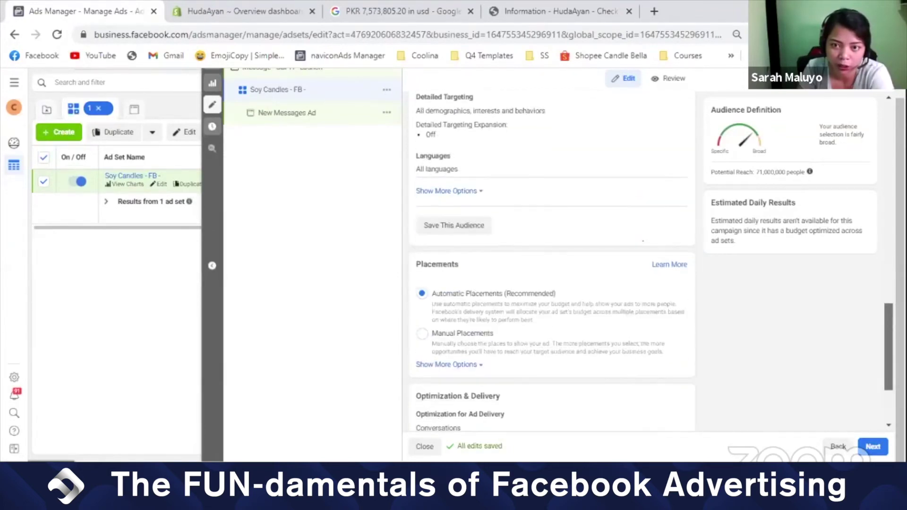
pyautogui.scroll(2, 643, 241)
pyautogui.scroll(2, 814, 271)
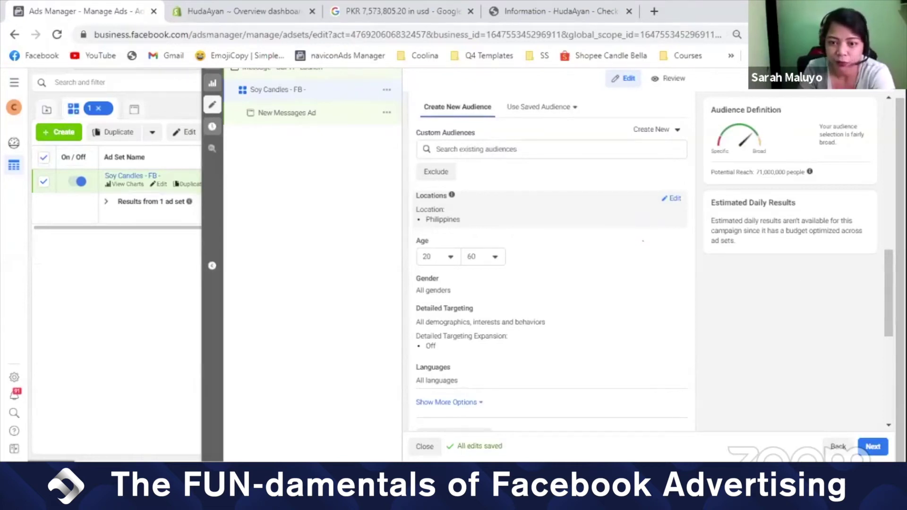
pyautogui.scroll(-2, 889, 293)
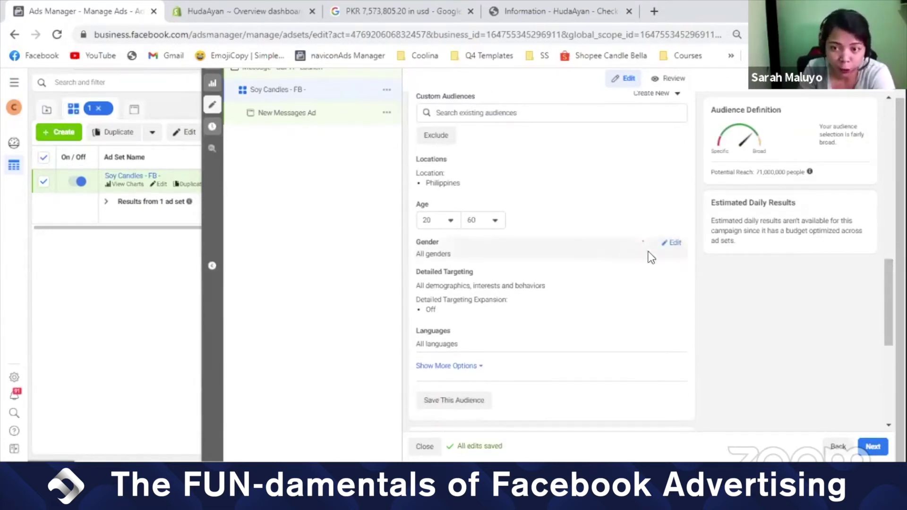
# - Restrict the audience's gender to Women
pyautogui.click(675, 243)
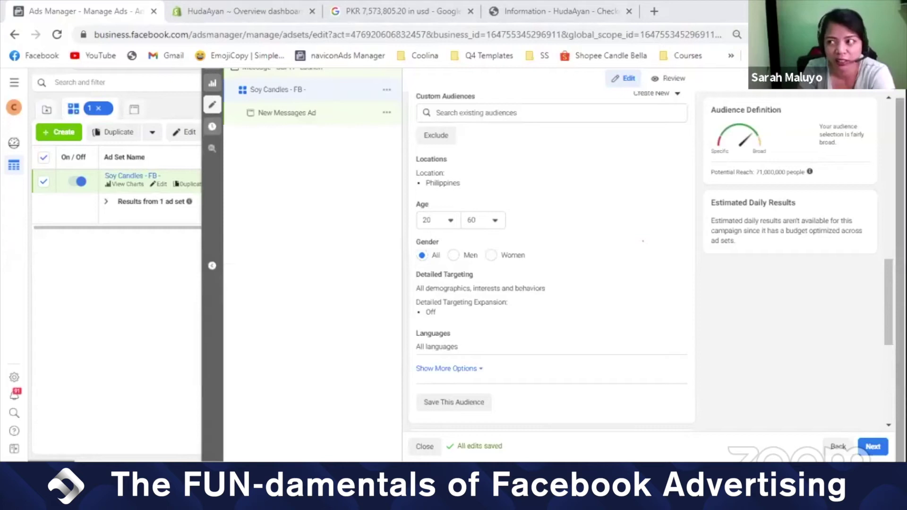
pyautogui.scroll(-1, 551, 260)
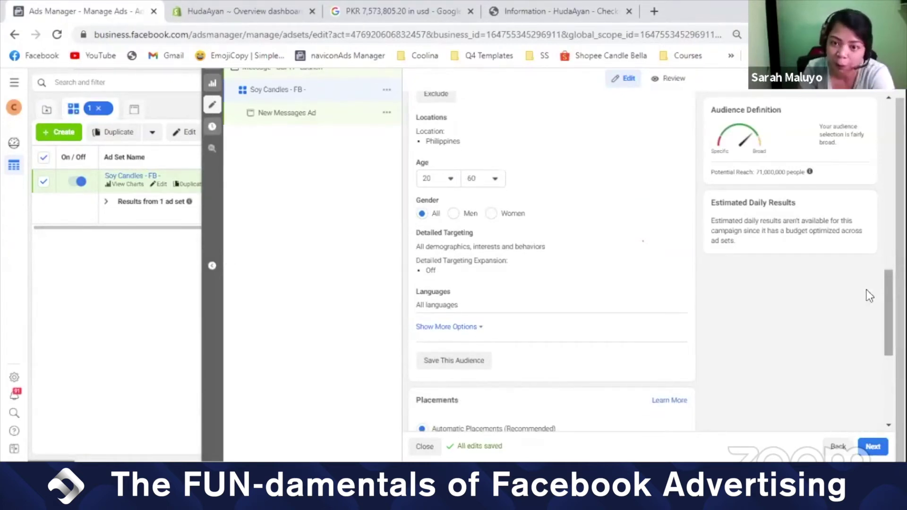
pyautogui.click(491, 213)
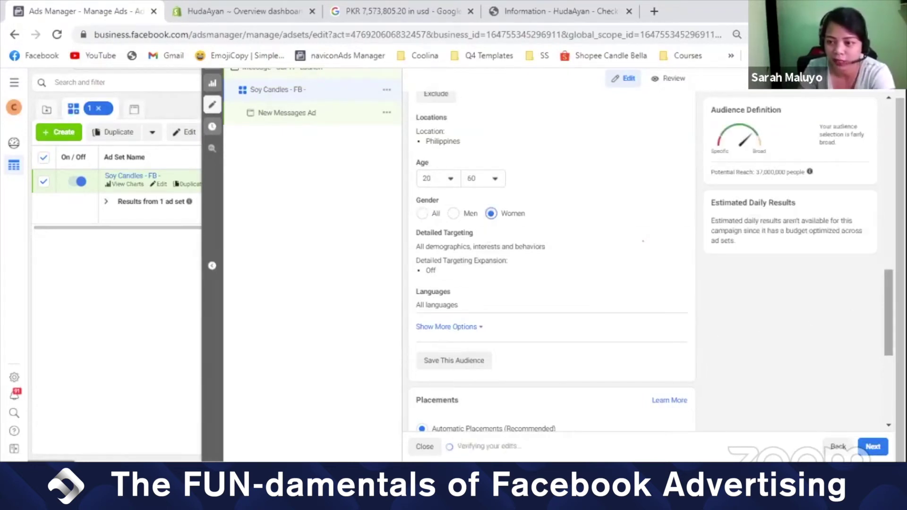
# - Open the audience's Detailed Targeting for editing and start a search for demographics, interests or behaviors
pyautogui.scroll(-1, 548, 260)
pyautogui.scroll(2, 548, 260)
pyautogui.scroll(-1, 566, 265)
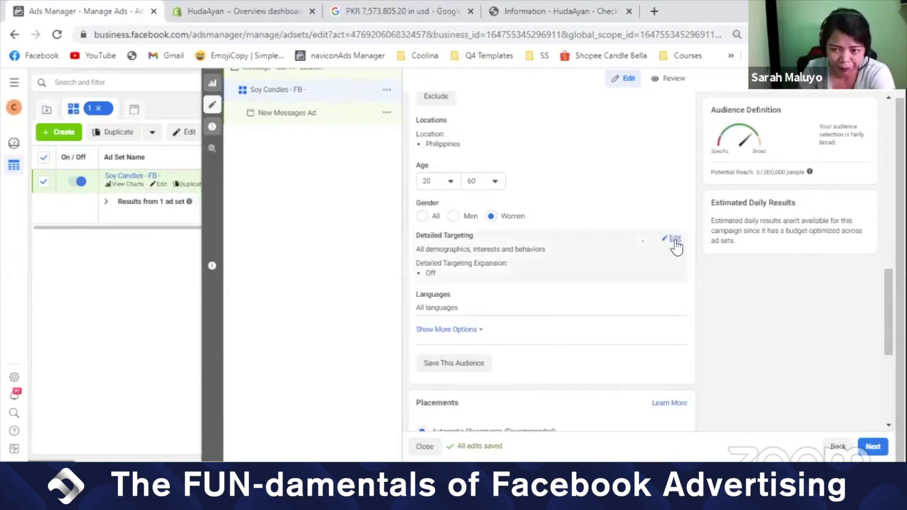
pyautogui.click(674, 243)
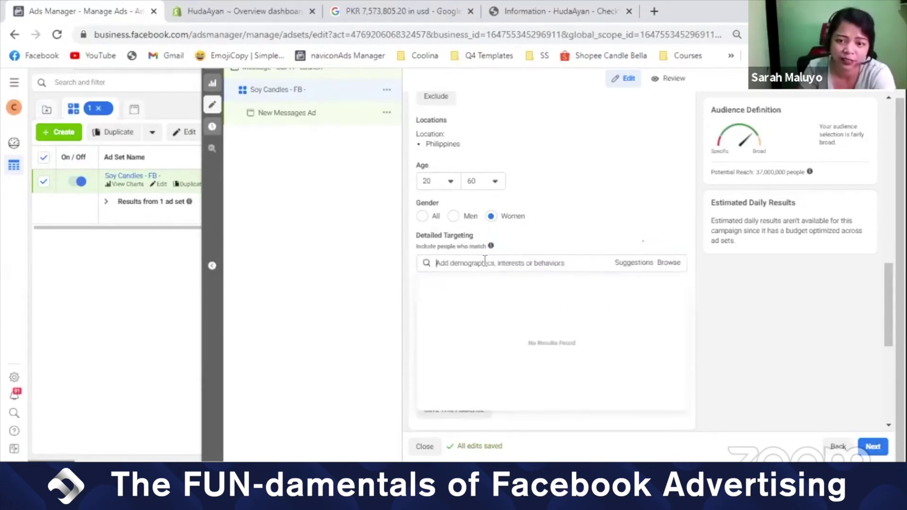
pyautogui.moveTo(889, 283); pyautogui.dragTo(890, 288)
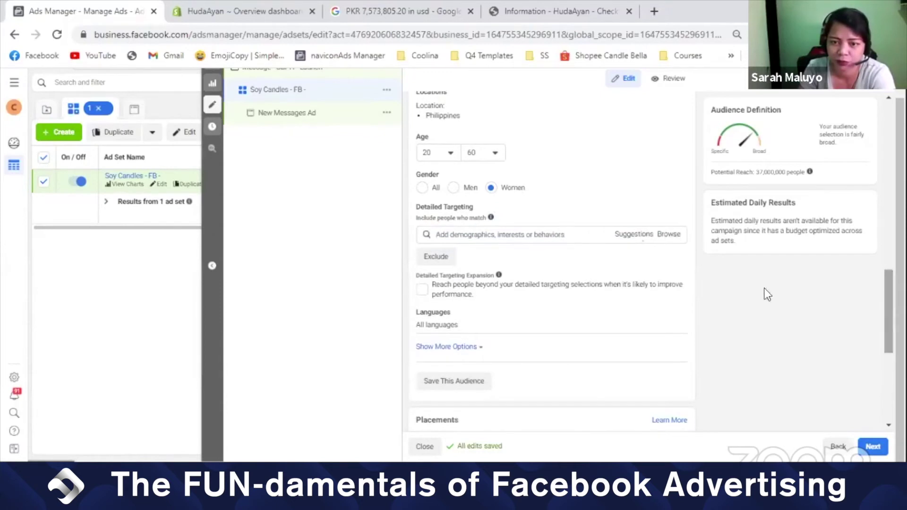
pyautogui.click(479, 234)
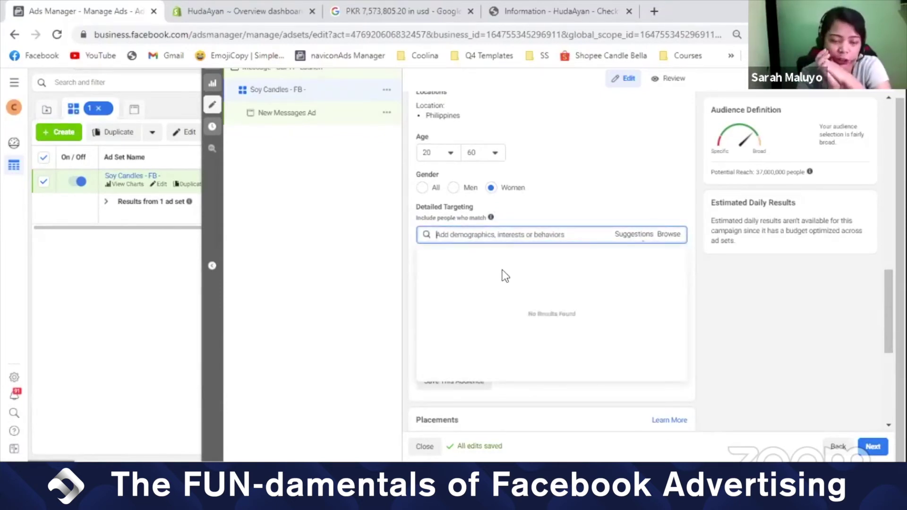
# - Open the Coolina Handmade Knives Instagram profile at instagram.com/coolina_usa/ in a new browser tab
pyautogui.click(652, 10)
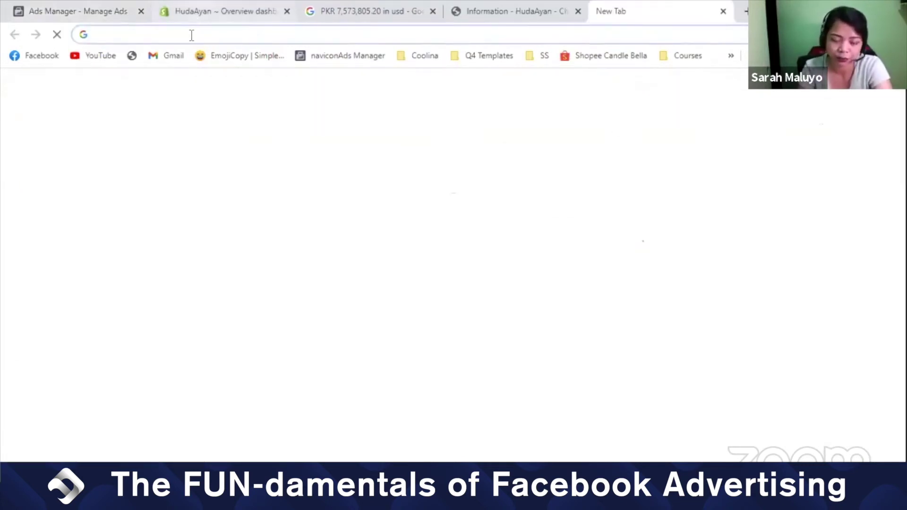
pyautogui.write('instagram.com/coolina_usa/')
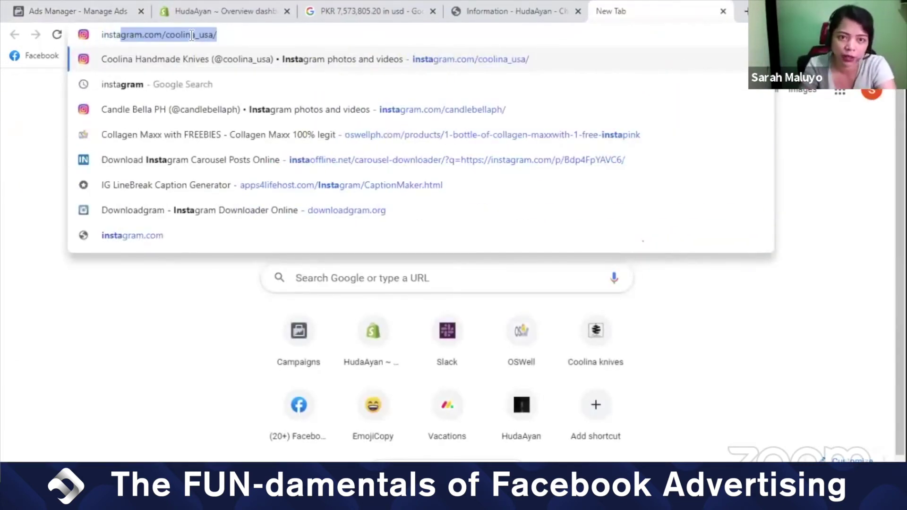
pyautogui.press('Return')
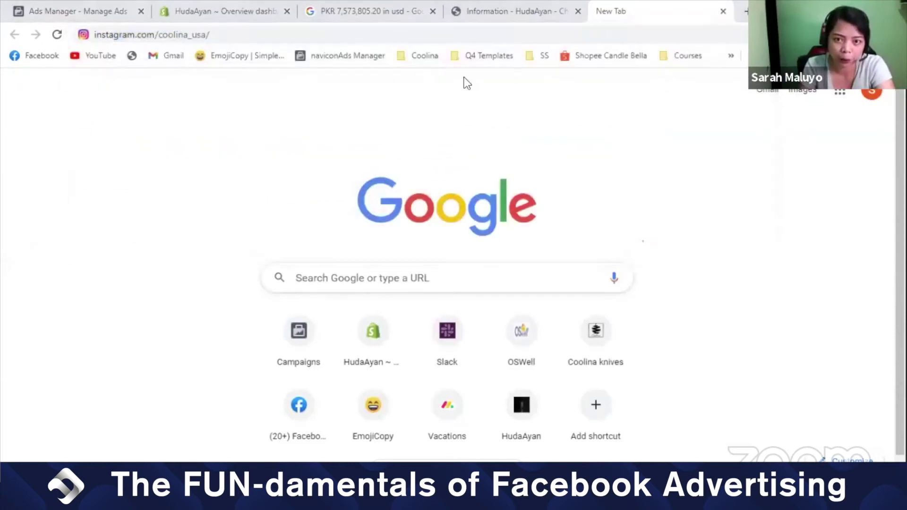
pyautogui.click(517, 32)
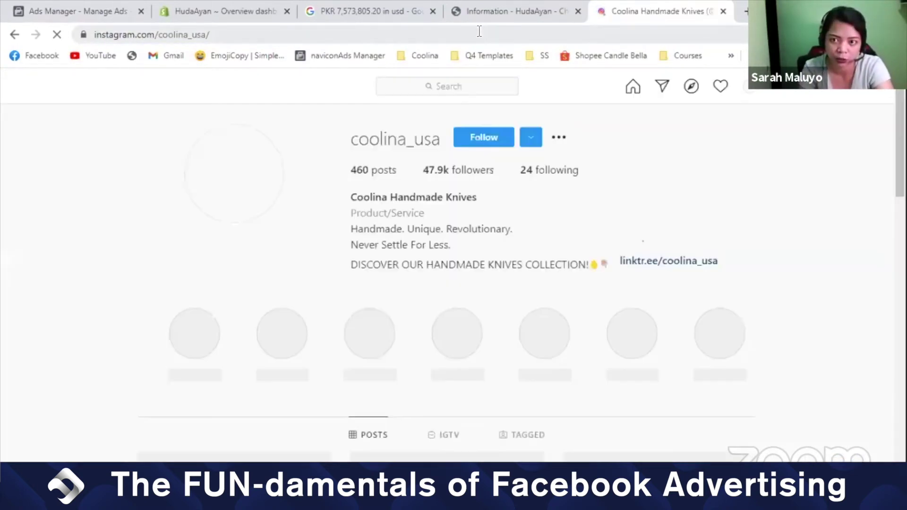
# - Try to find Candle Bella's Instagram account by searching for "candle" and "phcandlebella"
pyautogui.click(466, 86)
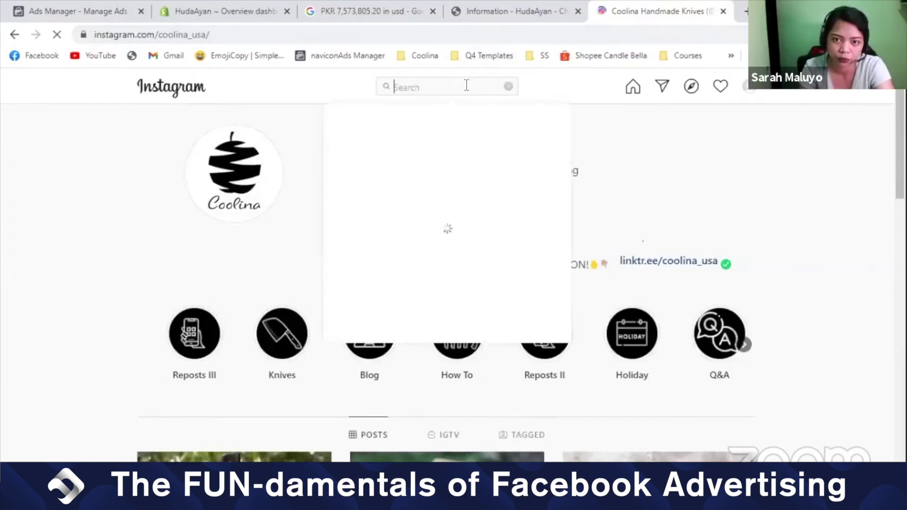
pyautogui.write('candle')
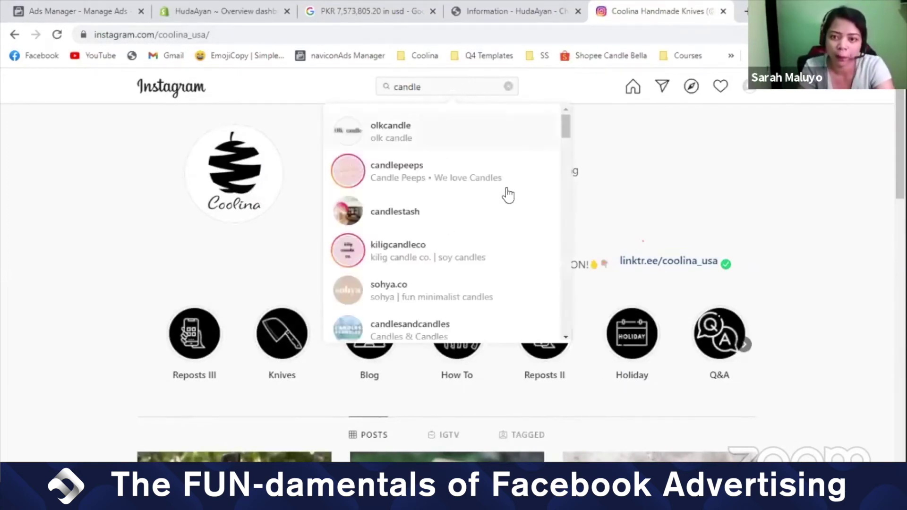
pyautogui.moveTo(566, 125); pyautogui.dragTo(567, 160)
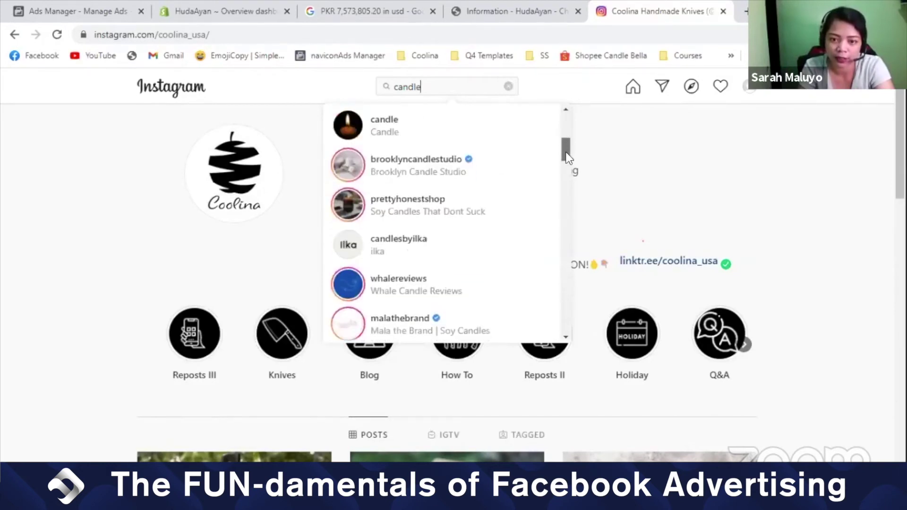
pyautogui.click(452, 96)
pyautogui.click(431, 86)
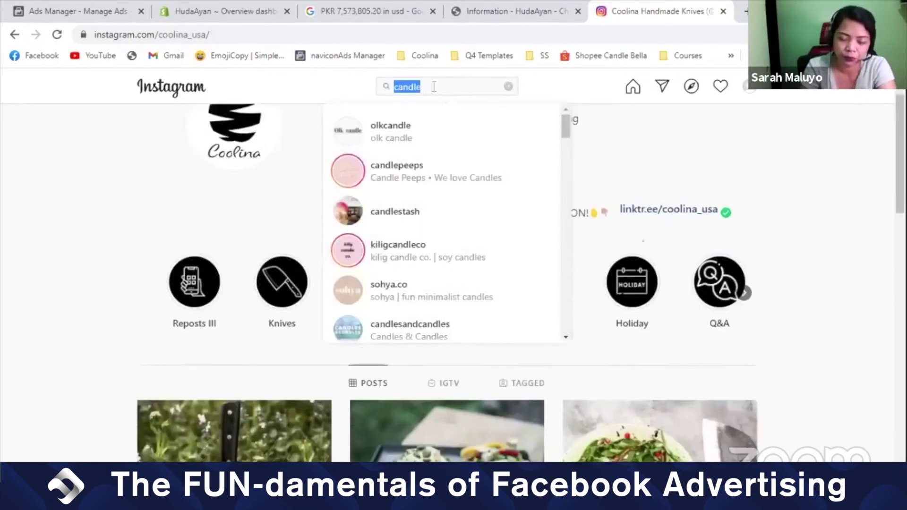
pyautogui.write('phcandle')
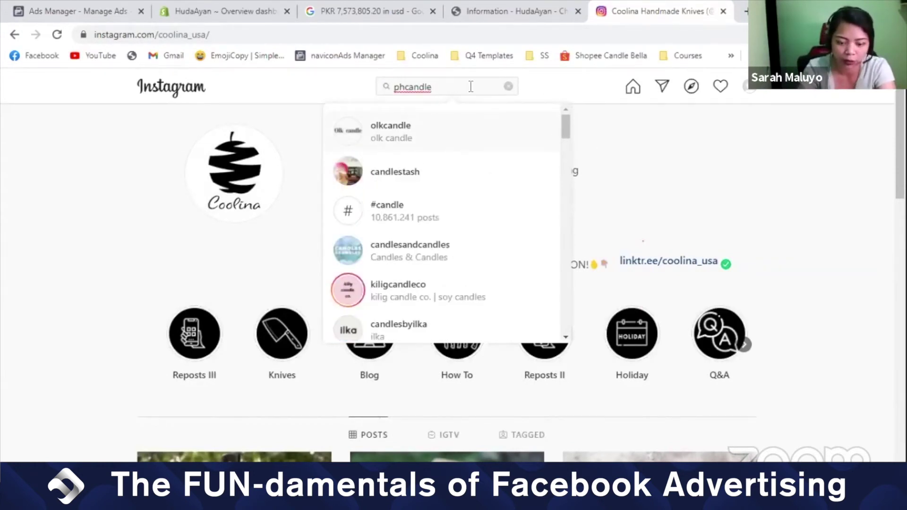
pyautogui.write('bella')
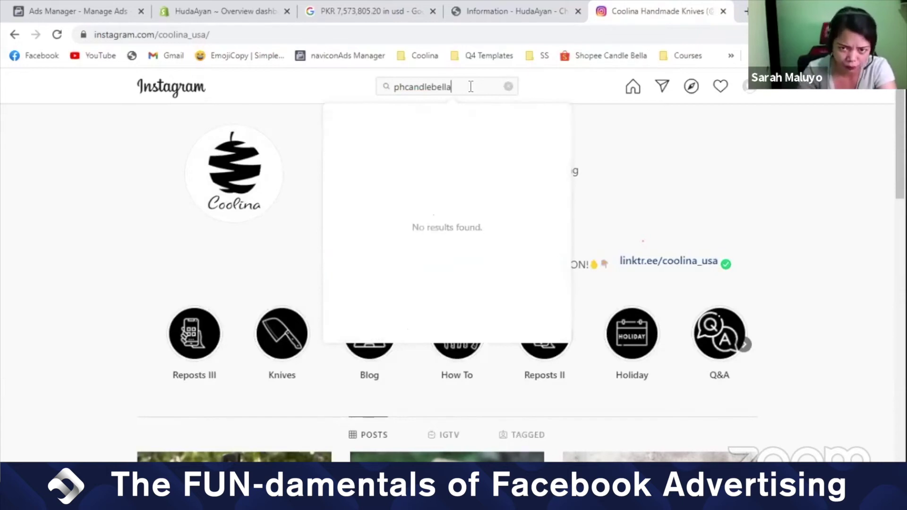
# - Search Instagram for "candlebellaph" and open the Candle Bella PH profile
pyautogui.doubleClick(475, 84)
pyautogui.write('ca')
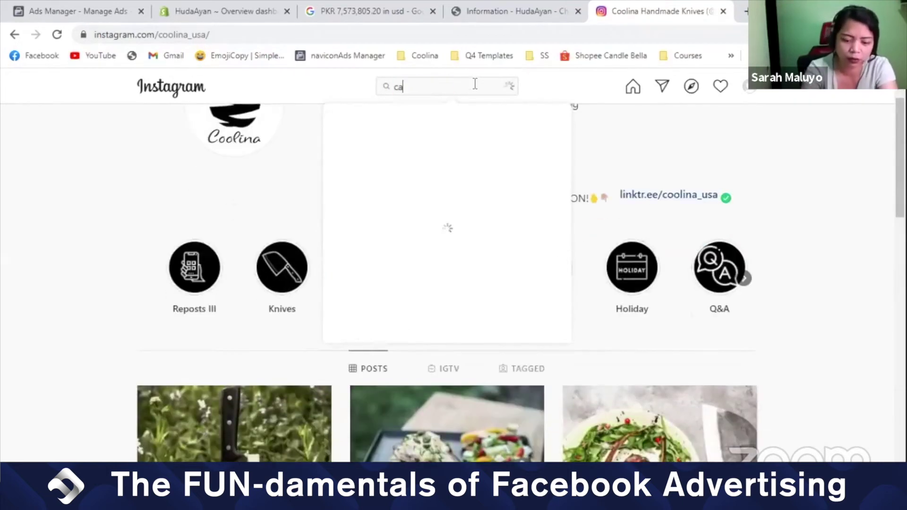
pyautogui.write('ndlebella')
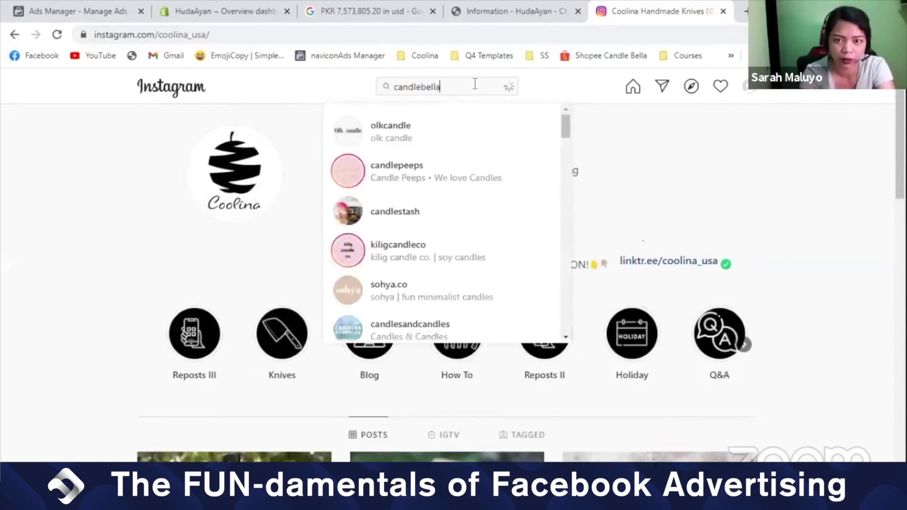
pyautogui.write('ph')
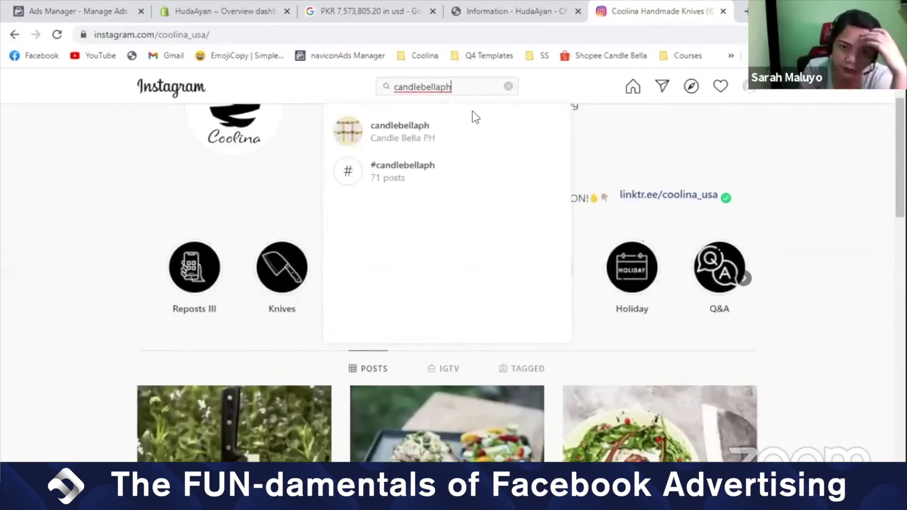
pyautogui.click(475, 137)
# - Examine the Candle Bella PH profile's description, story highlights and candle posts
pyautogui.scroll(-5, 838, 174)
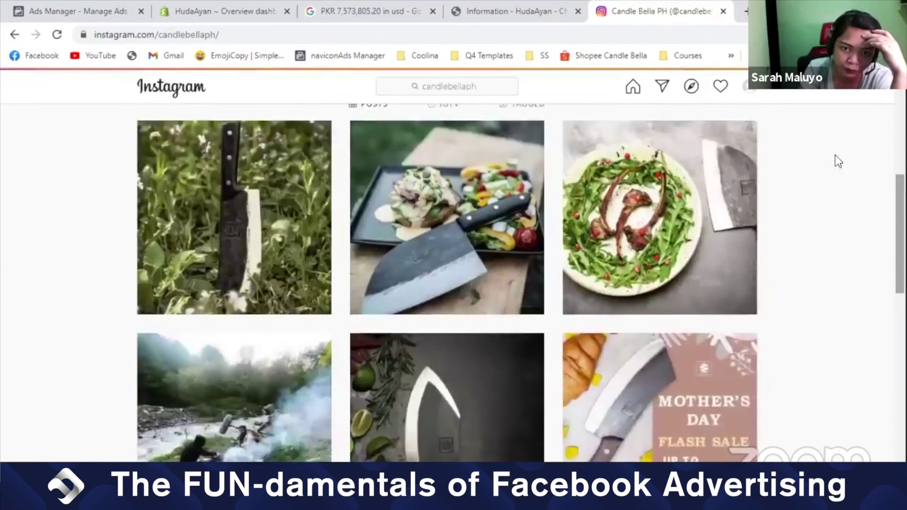
pyautogui.scroll(-1, 885, 176)
pyautogui.scroll(1, 874, 208)
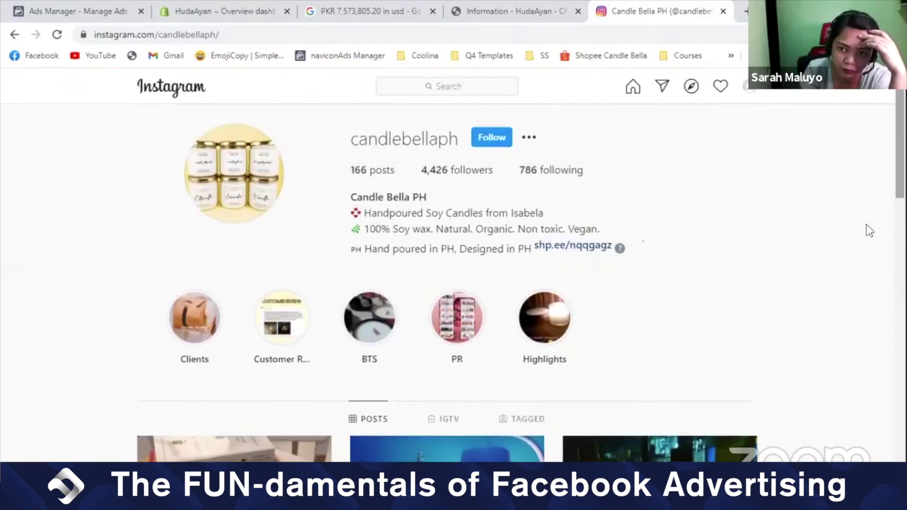
pyautogui.scroll(-1, 856, 347)
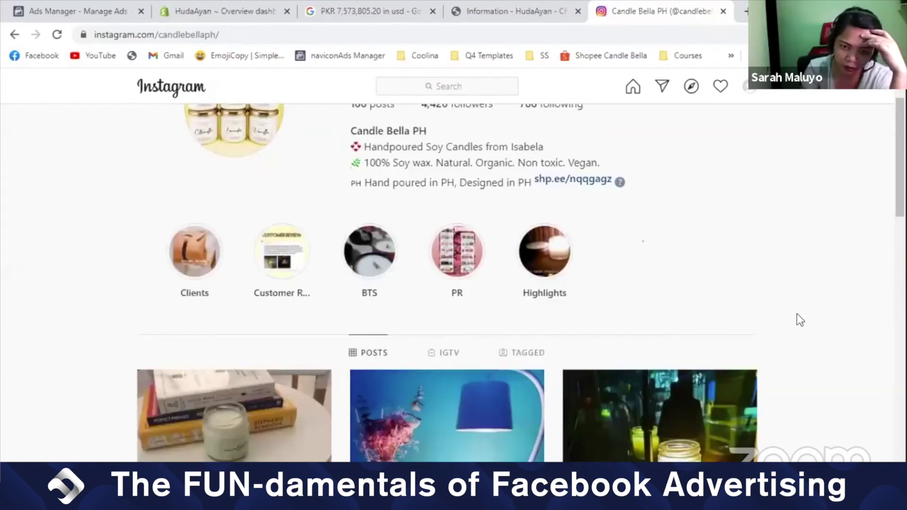
pyautogui.scroll(-1, 800, 320)
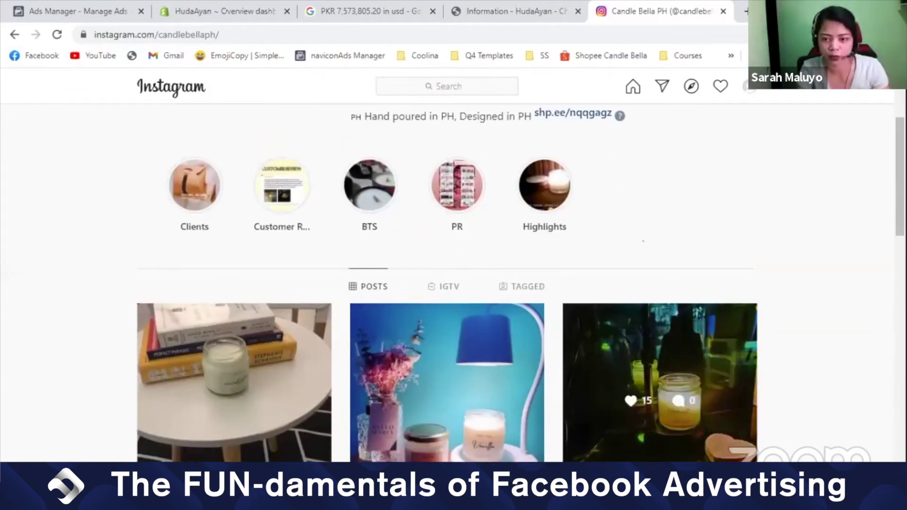
pyautogui.scroll(2, 779, 331)
pyautogui.scroll(2, 642, 241)
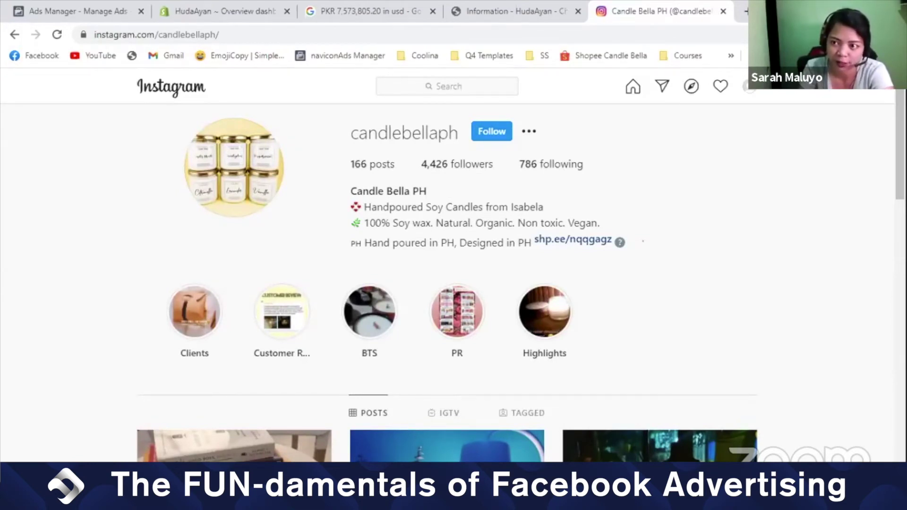
pyautogui.scroll(-3, 646, 195)
pyautogui.scroll(-11, 447, 284)
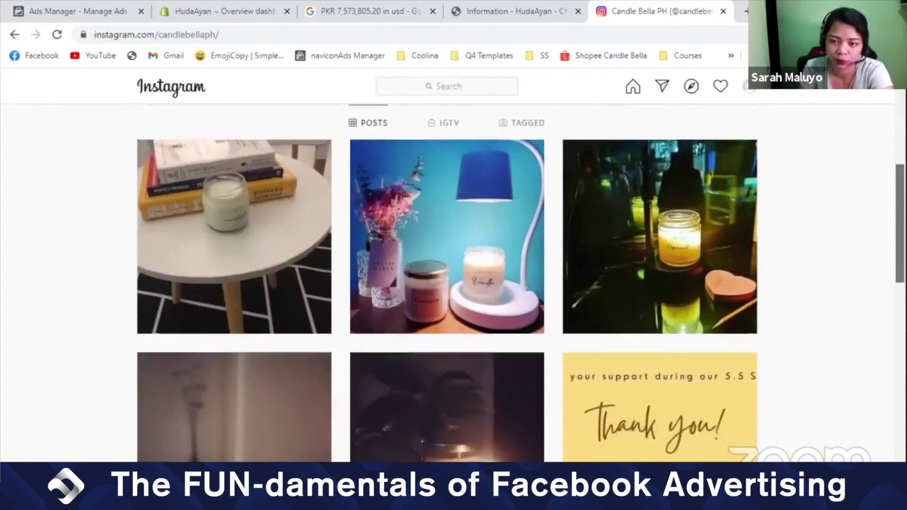
pyautogui.scroll(-10, 447, 283)
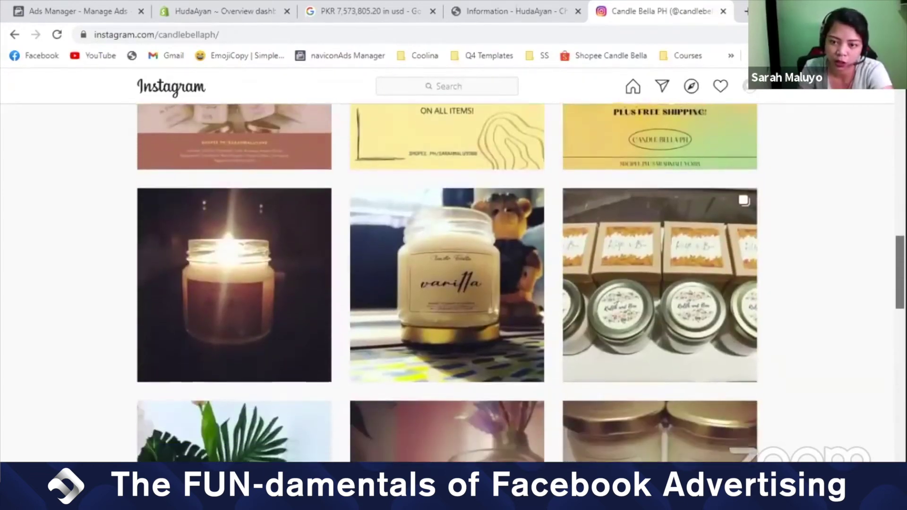
pyautogui.scroll(-8, 447, 283)
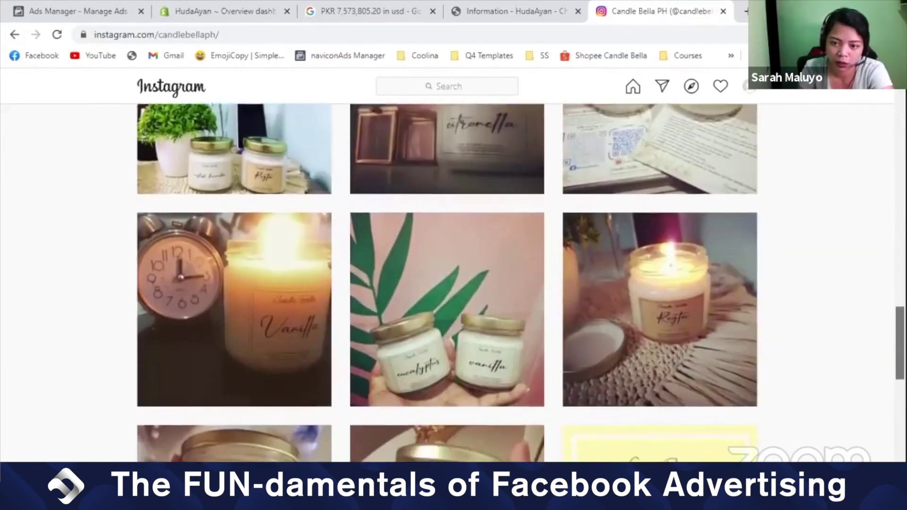
pyautogui.scroll(-1, 447, 283)
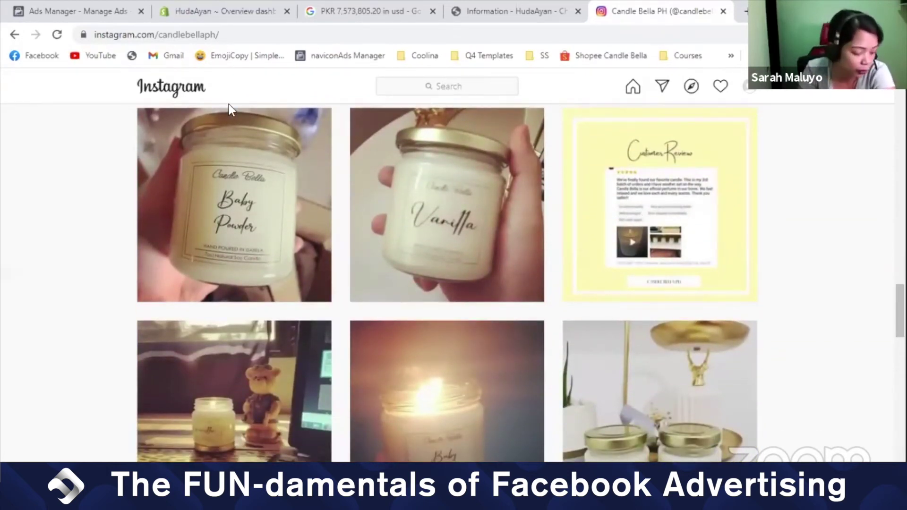
# - Return to Ads Manager and add the Soy candle interest to the ad set's Detailed Targeting
pyautogui.click(57, 15)
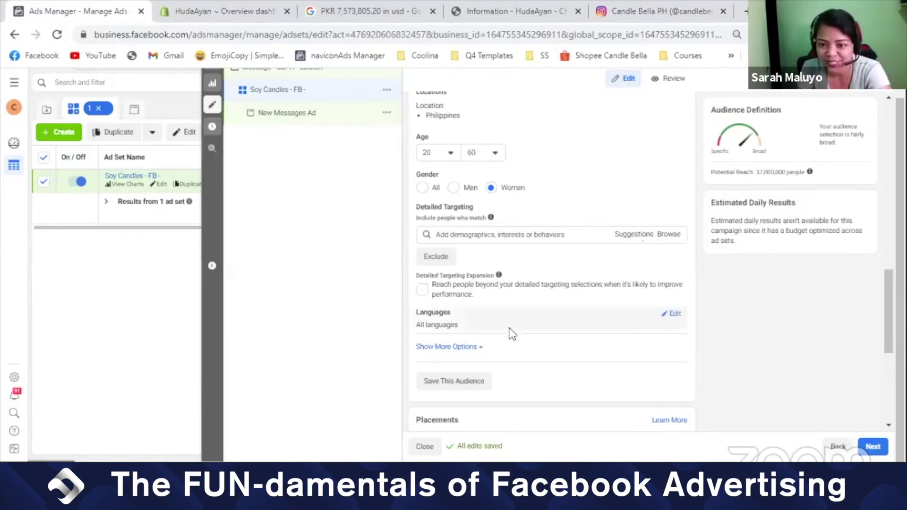
pyautogui.click(479, 235)
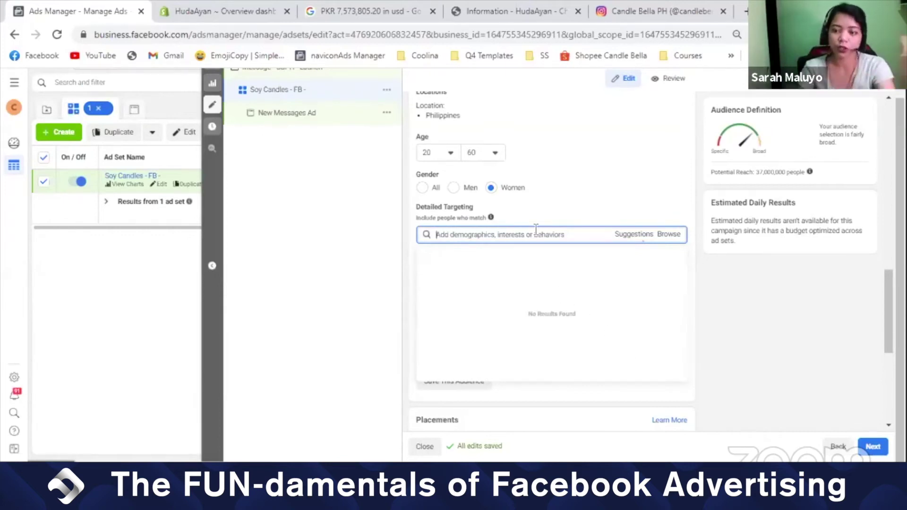
pyautogui.write('soy')
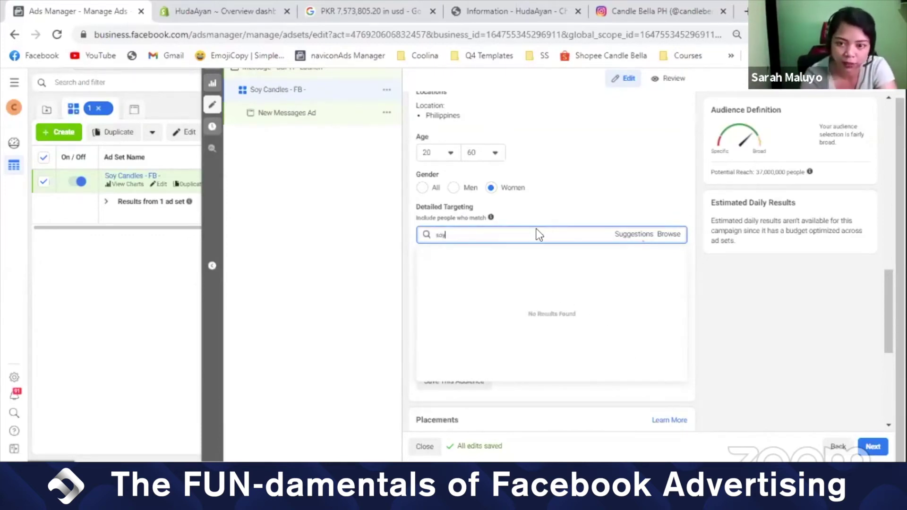
pyautogui.write(' candl')
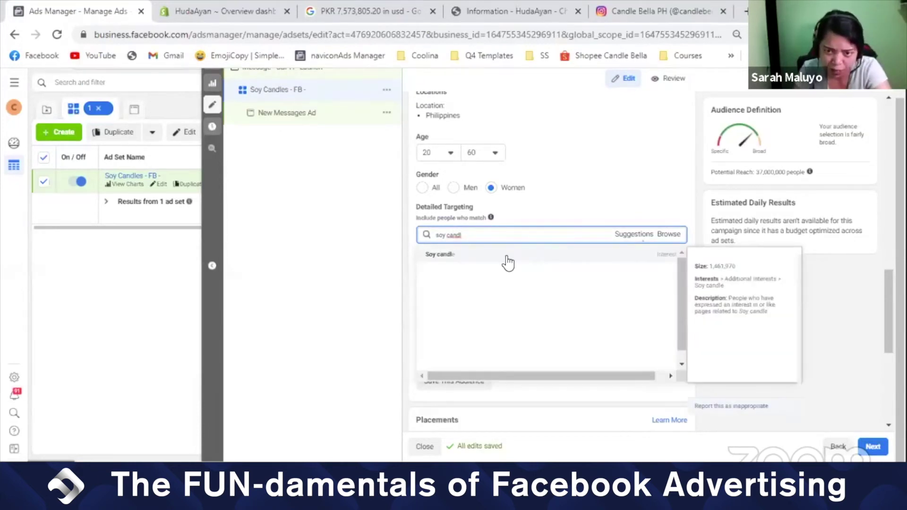
pyautogui.click(507, 258)
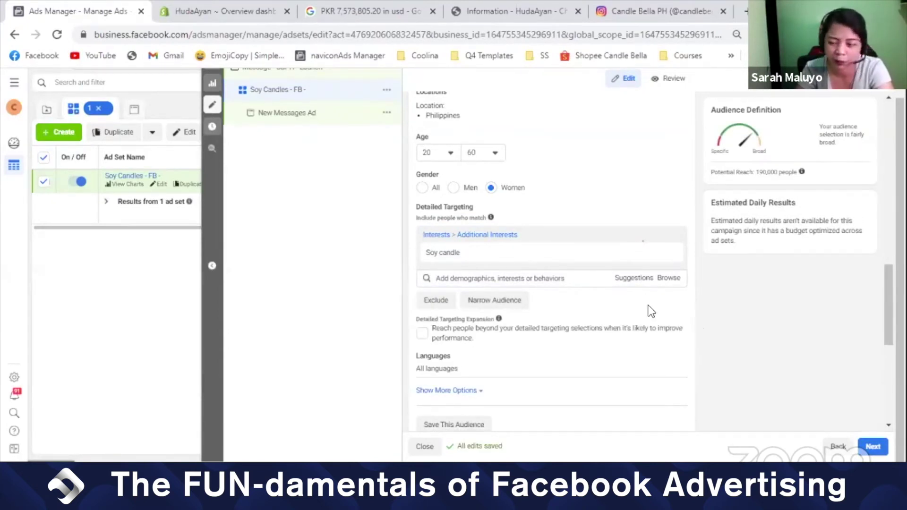
# - Add the suggested interests Aromatherapy, Candle and Essential oil to the Detailed Targeting
pyautogui.click(643, 279)
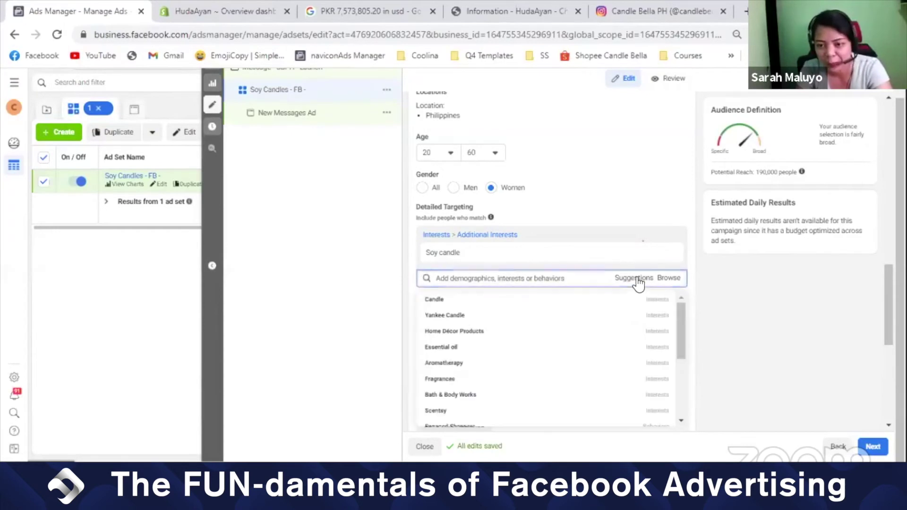
pyautogui.scroll(-2, 643, 241)
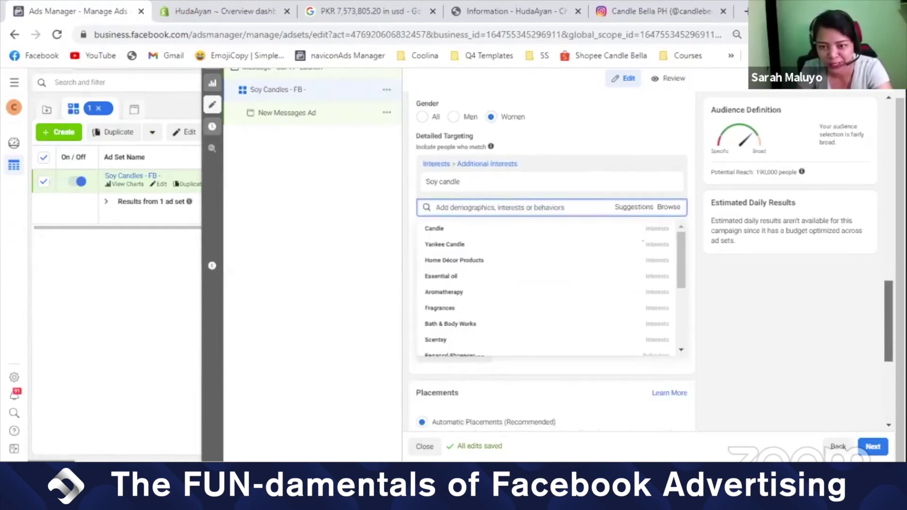
pyautogui.click(880, 339)
pyautogui.click(623, 207)
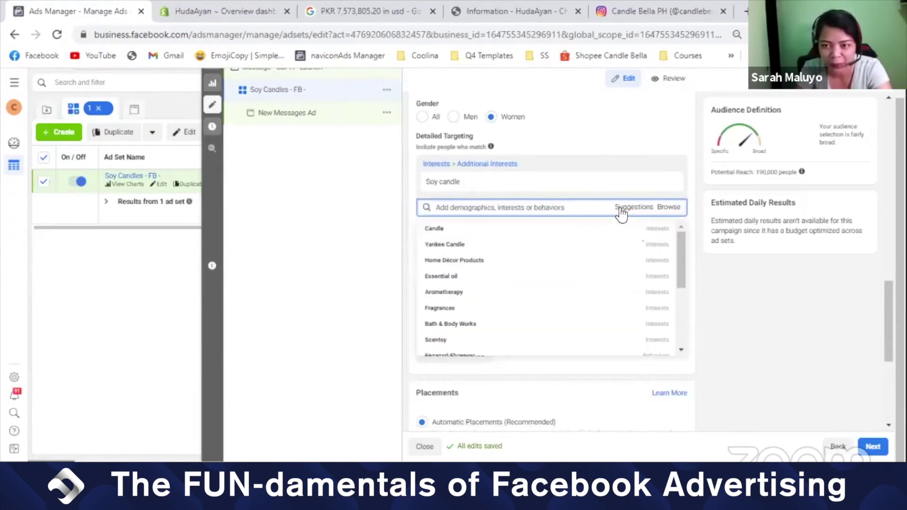
pyautogui.moveTo(678, 250)
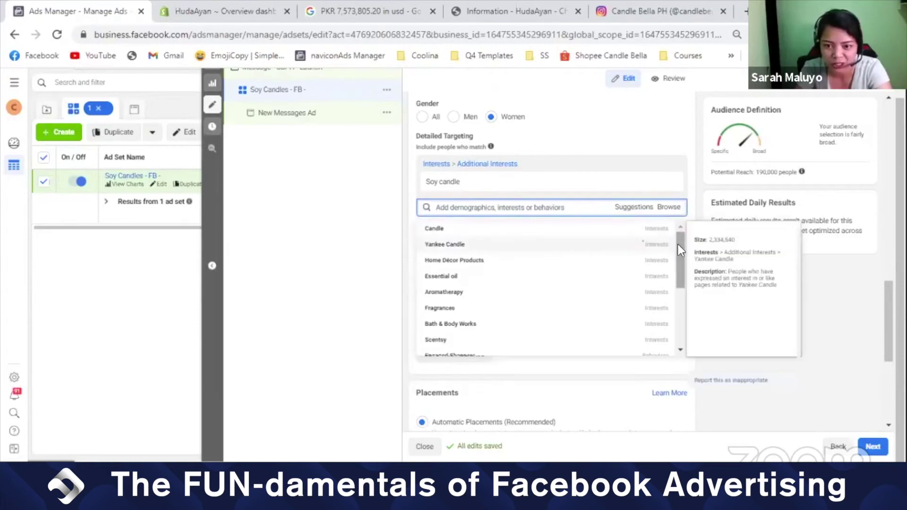
pyautogui.moveTo(680, 248); pyautogui.dragTo(679, 242)
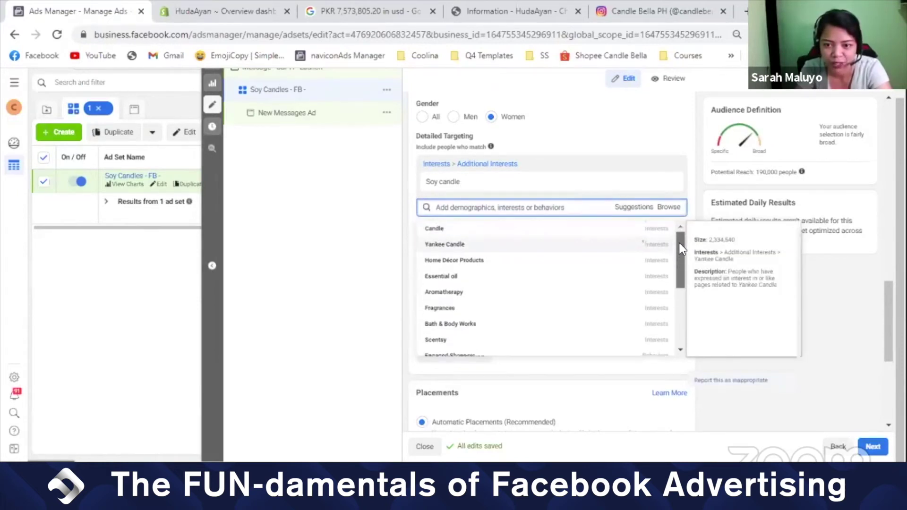
pyautogui.click(501, 293)
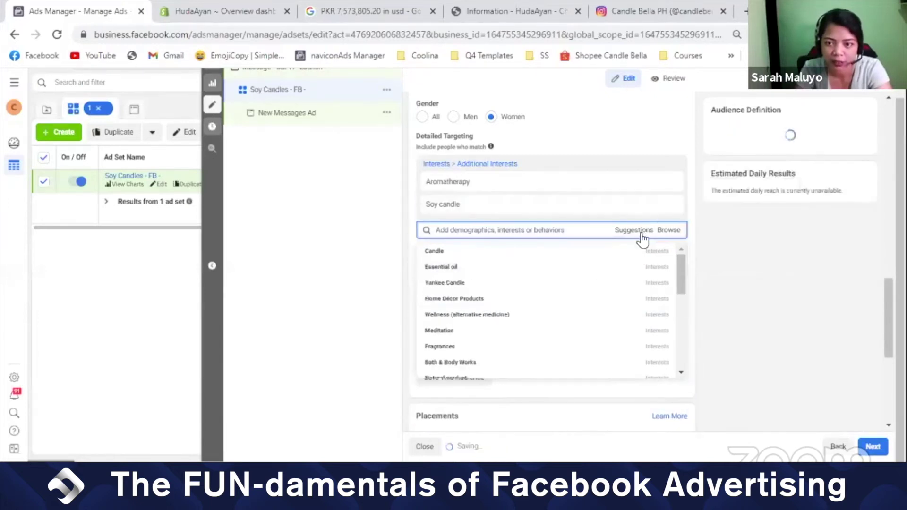
pyautogui.click(456, 255)
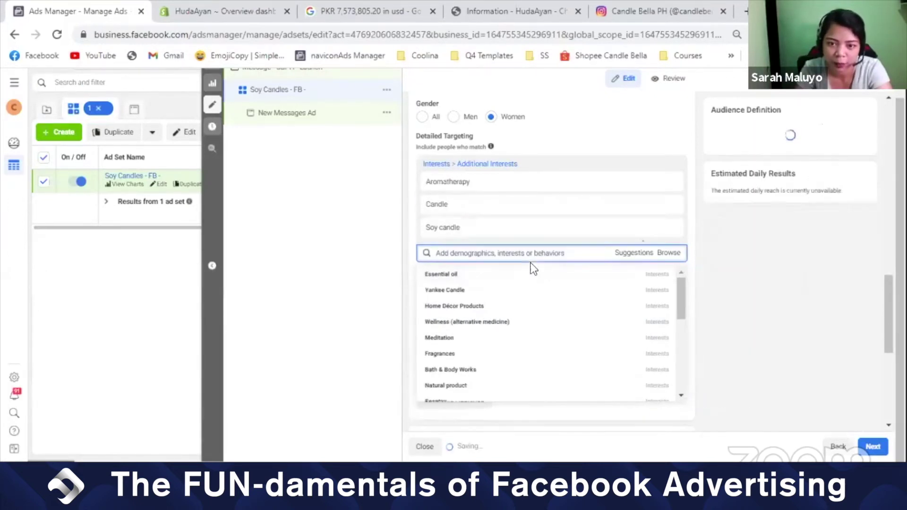
pyautogui.click(497, 275)
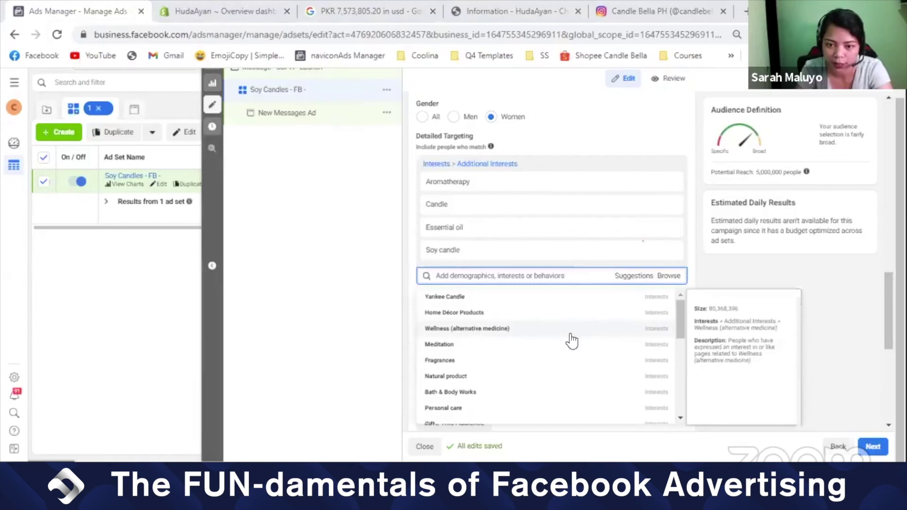
pyautogui.click(835, 340)
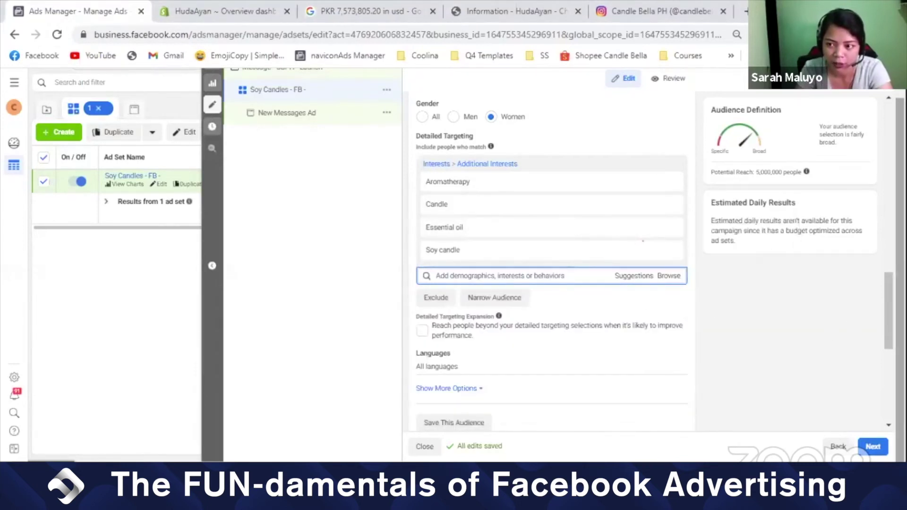
# - Review the ad set's schedule, location, age, gender and Detailed Targeting settings
pyautogui.scroll(3, 643, 241)
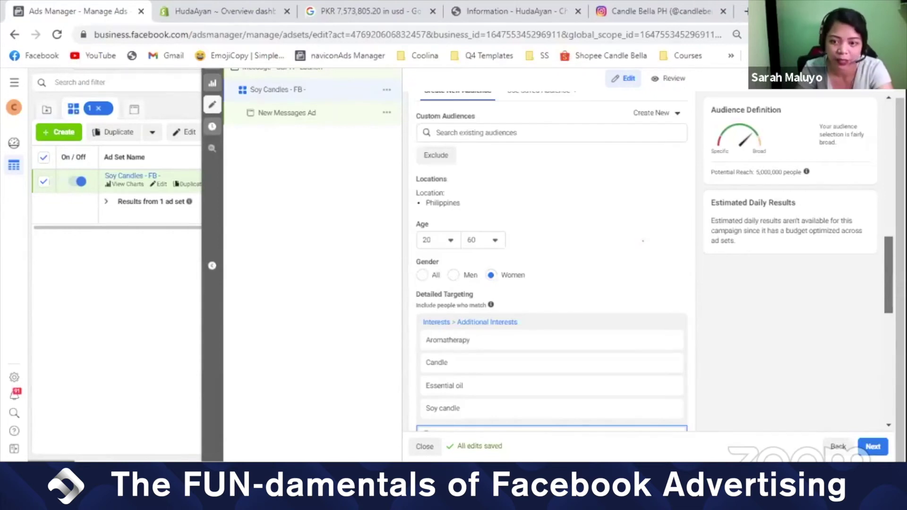
pyautogui.scroll(3, 642, 241)
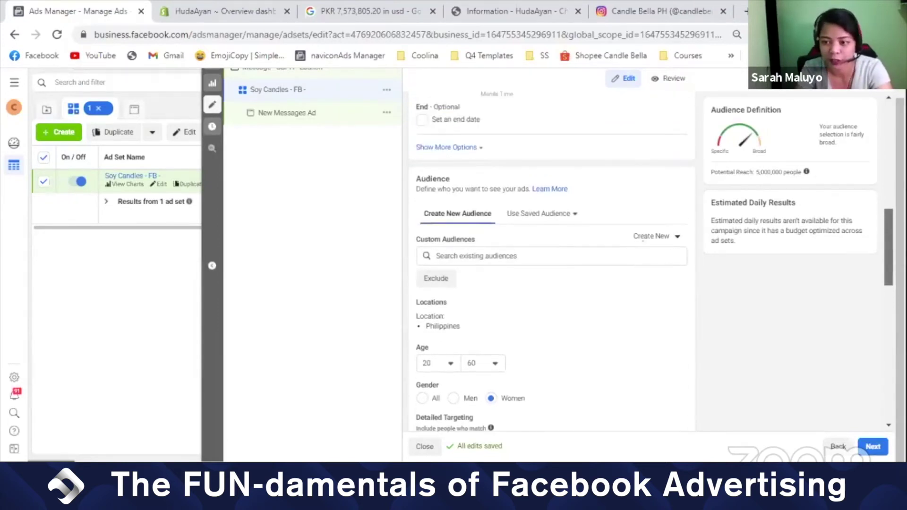
pyautogui.scroll(6, 643, 241)
pyautogui.scroll(-10, 643, 241)
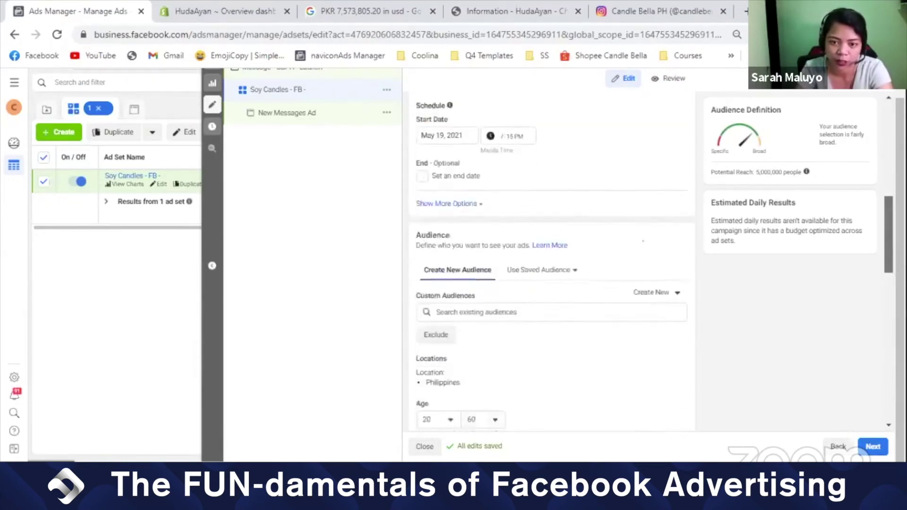
# - Review the ad set's Detailed Targeting interests, accounts, messaging apps and ad set name
pyautogui.scroll(-3, 883, 308)
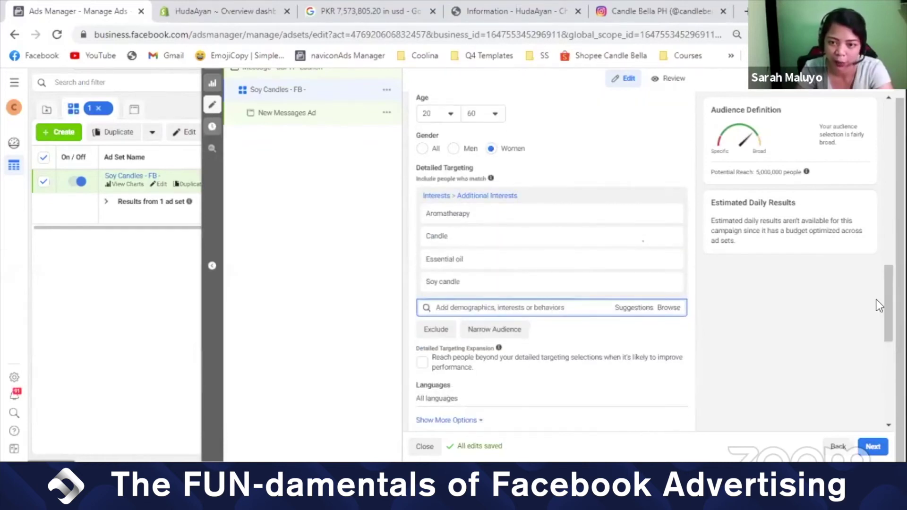
pyautogui.moveTo(528, 273)
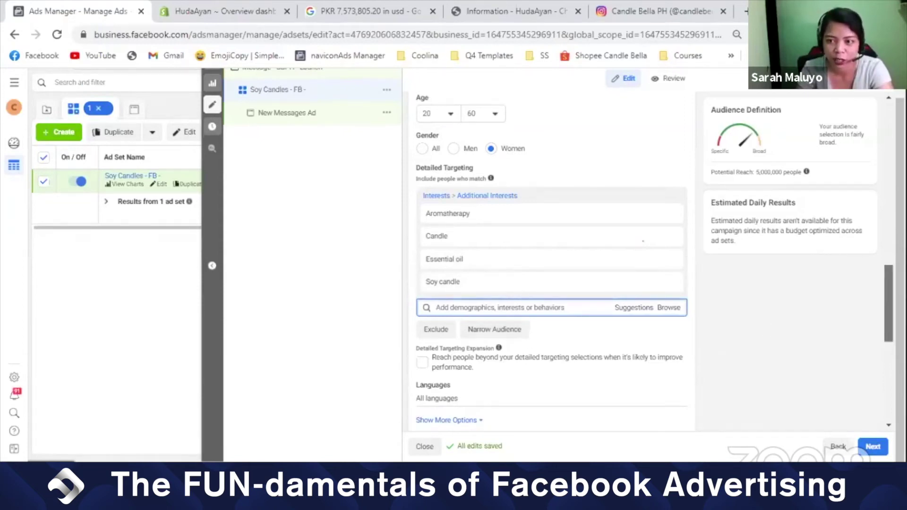
pyautogui.scroll(1, 779, 238)
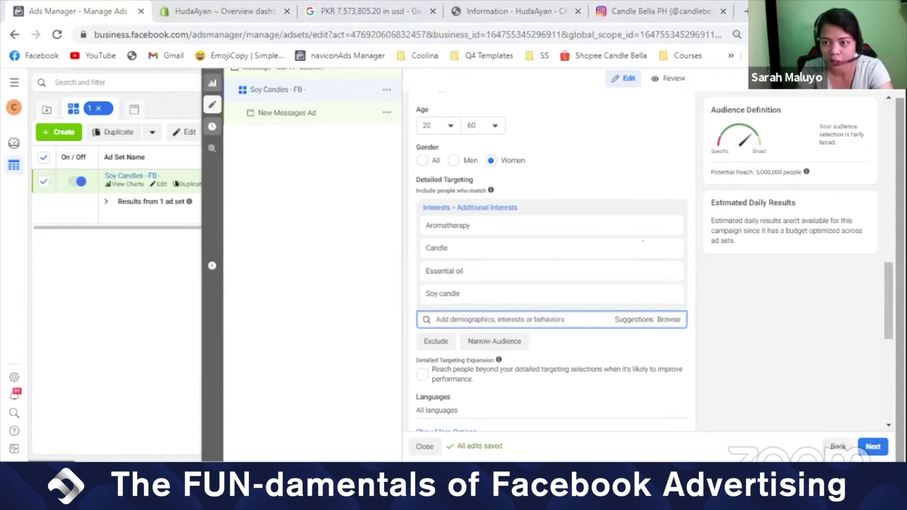
pyautogui.scroll(6, 642, 241)
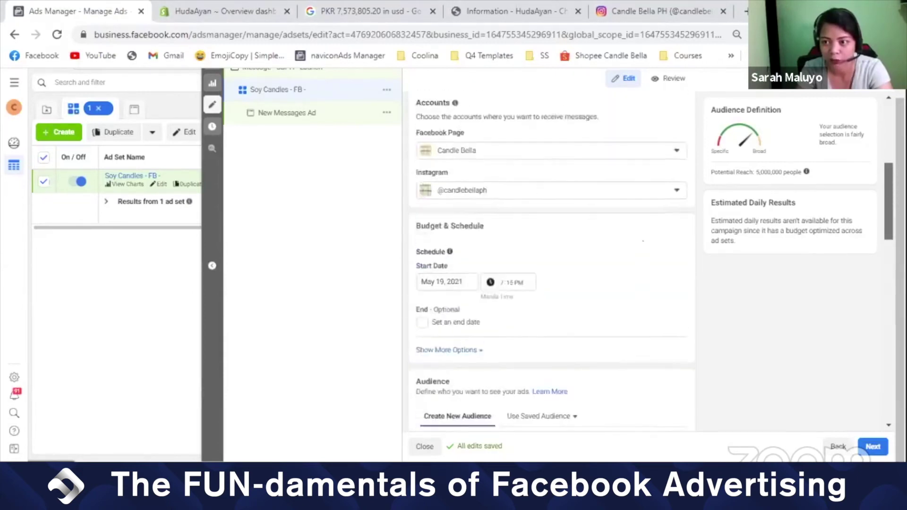
pyautogui.scroll(5, 643, 241)
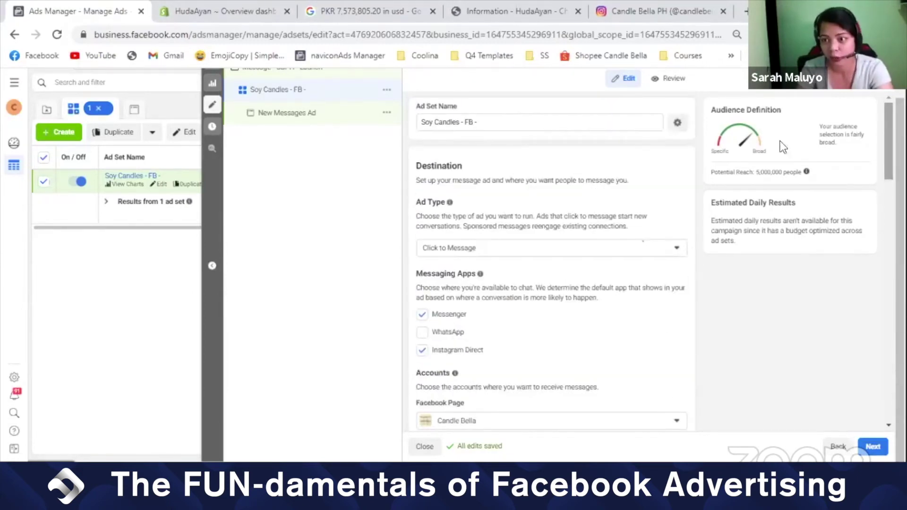
pyautogui.click(500, 121)
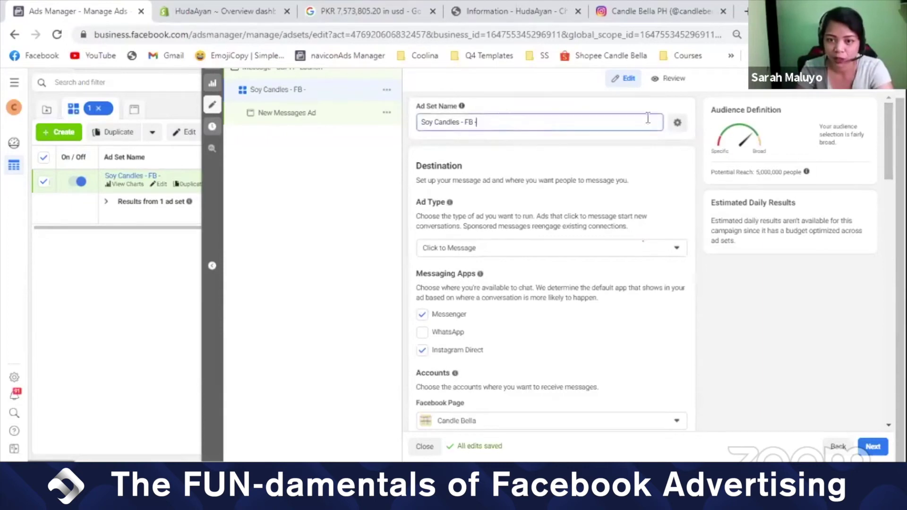
# - Switch the ad set to Manual Placements and exclude Audience Network from the platforms
pyautogui.moveTo(889, 156); pyautogui.dragTo(889, 397)
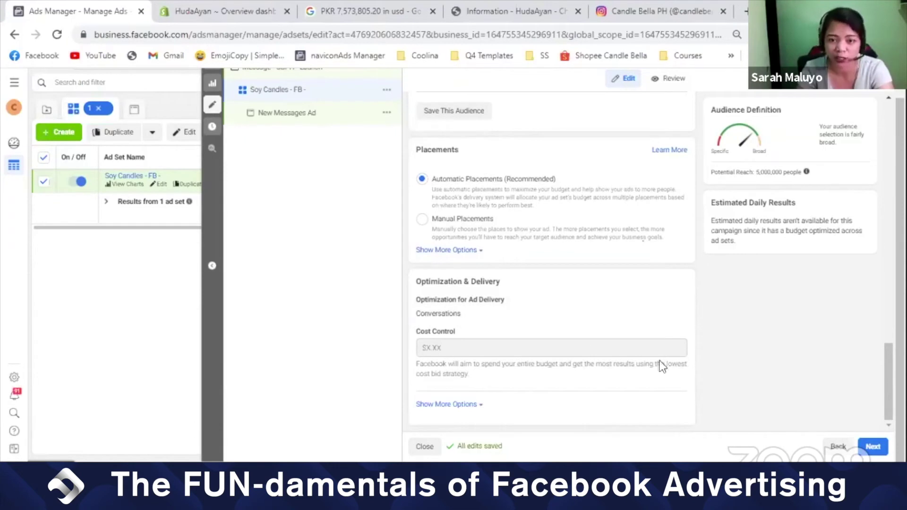
pyautogui.click(422, 220)
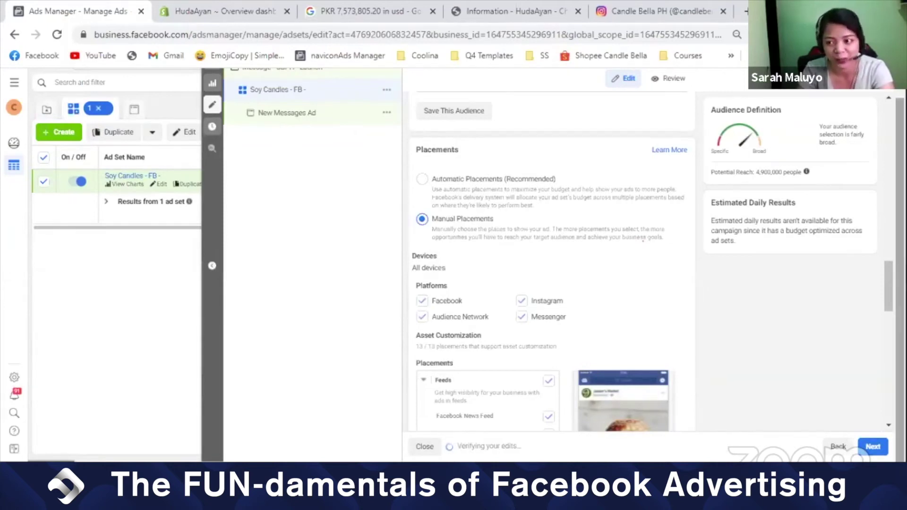
pyautogui.scroll(-1, 652, 261)
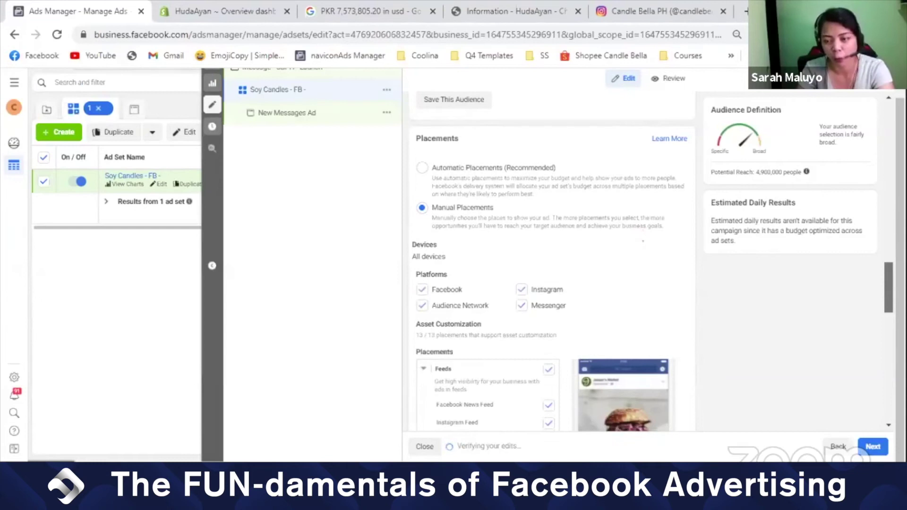
pyautogui.scroll(-1, 652, 261)
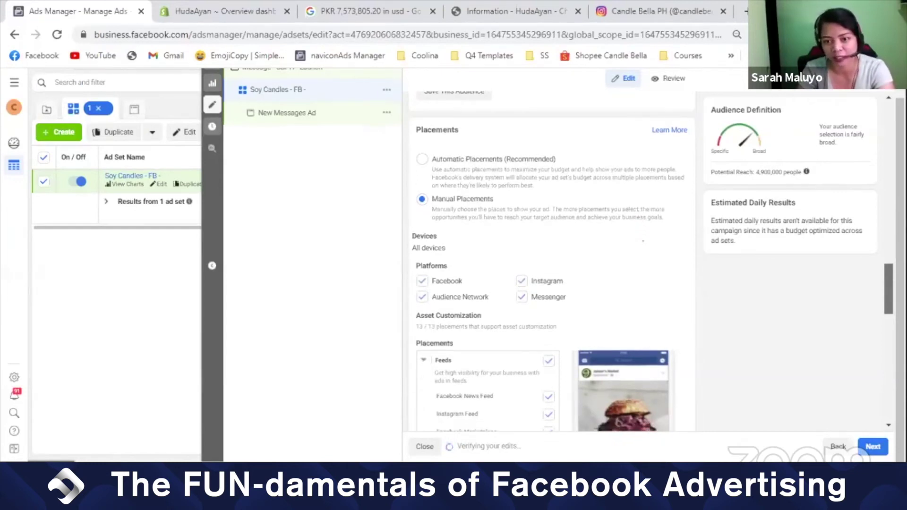
pyautogui.scroll(-3, 652, 261)
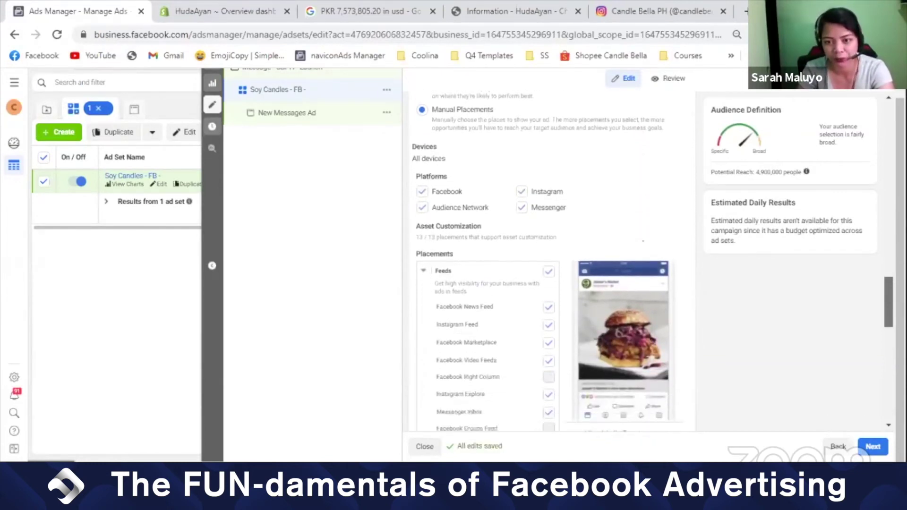
pyautogui.scroll(3, 652, 261)
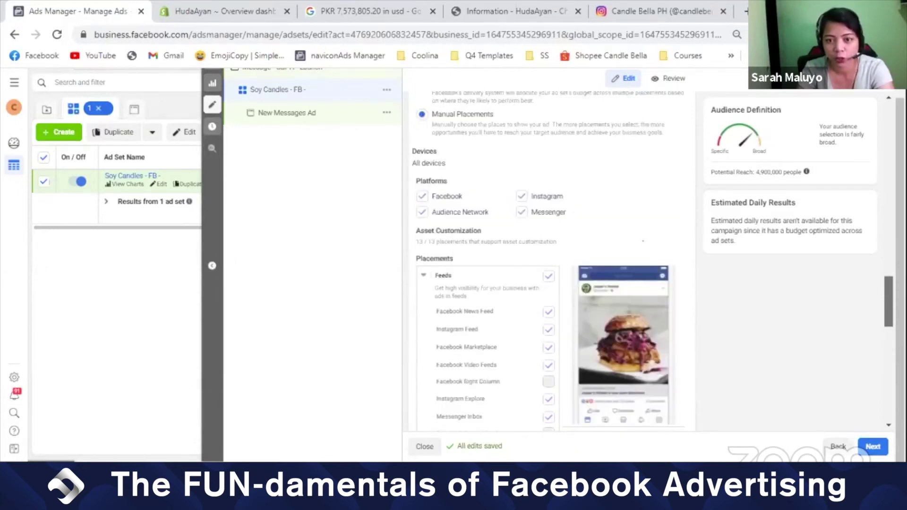
pyautogui.scroll(-1, 548, 264)
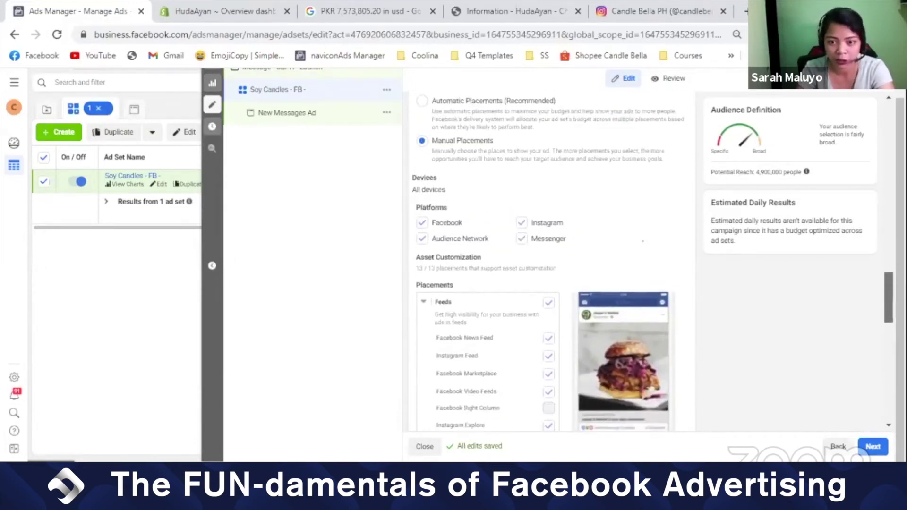
pyautogui.click(469, 239)
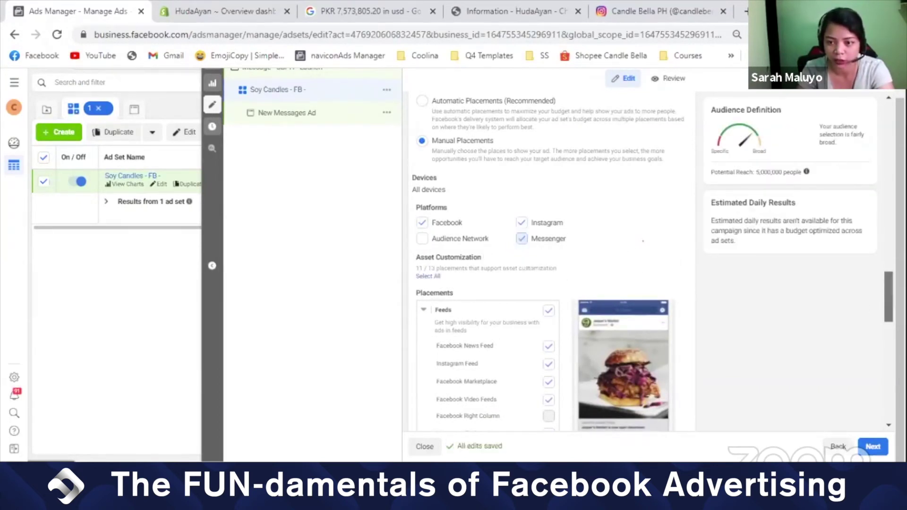
# - Deselect the Search and In-Article placements, keeping the Feeds and Stories placements selected
pyautogui.scroll(-4, 866, 305)
pyautogui.scroll(-3, 487, 260)
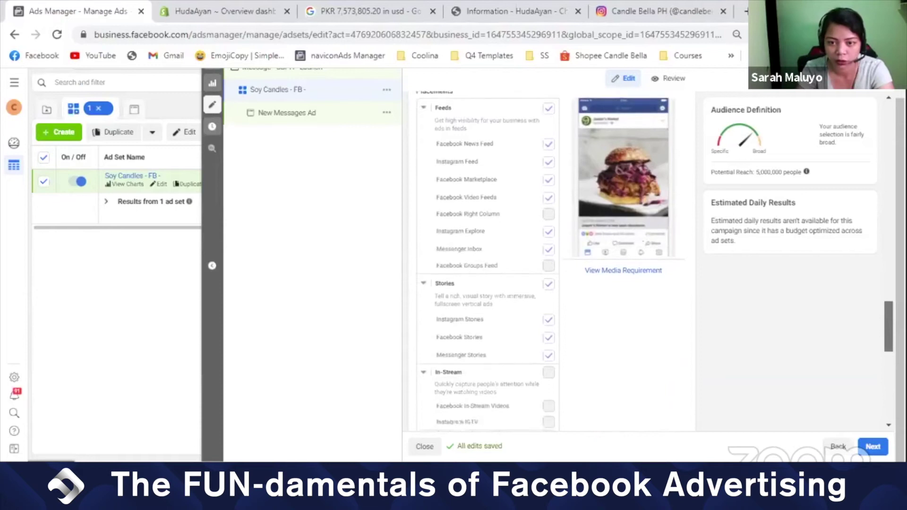
pyautogui.scroll(-3, 487, 260)
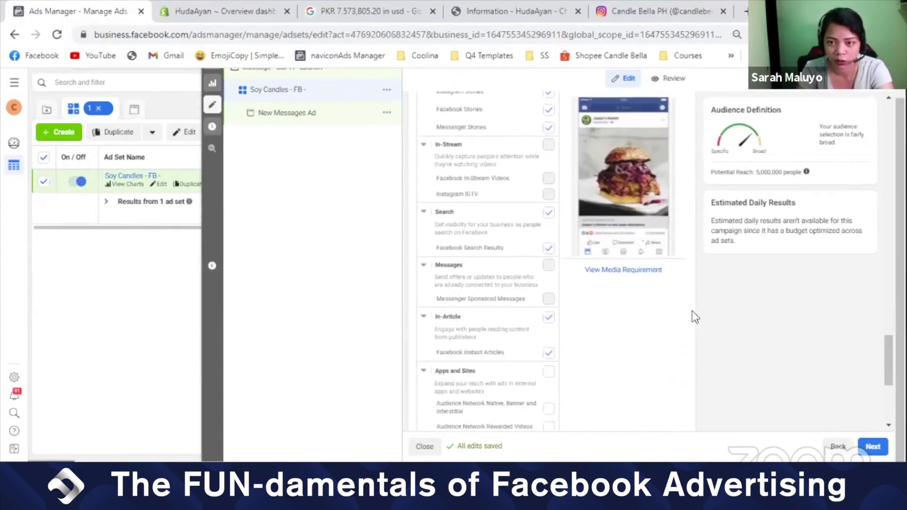
pyautogui.moveTo(546, 219)
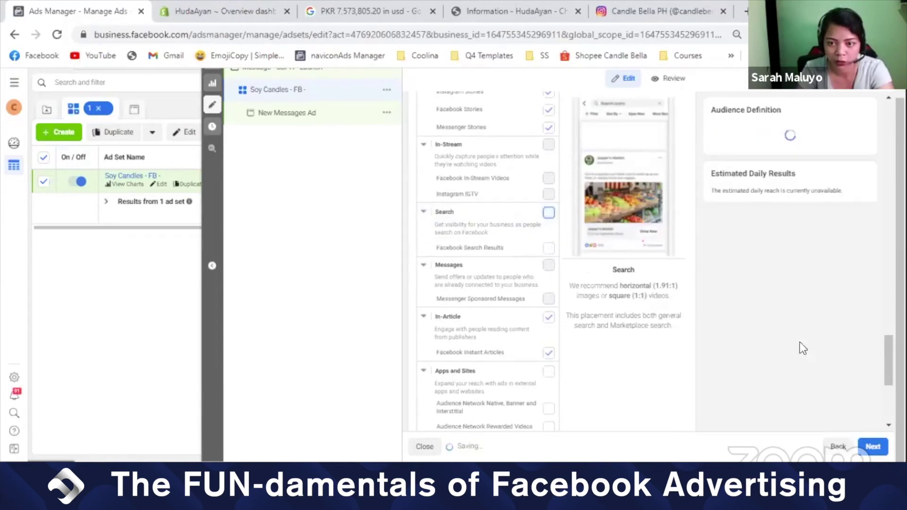
pyautogui.click(549, 317)
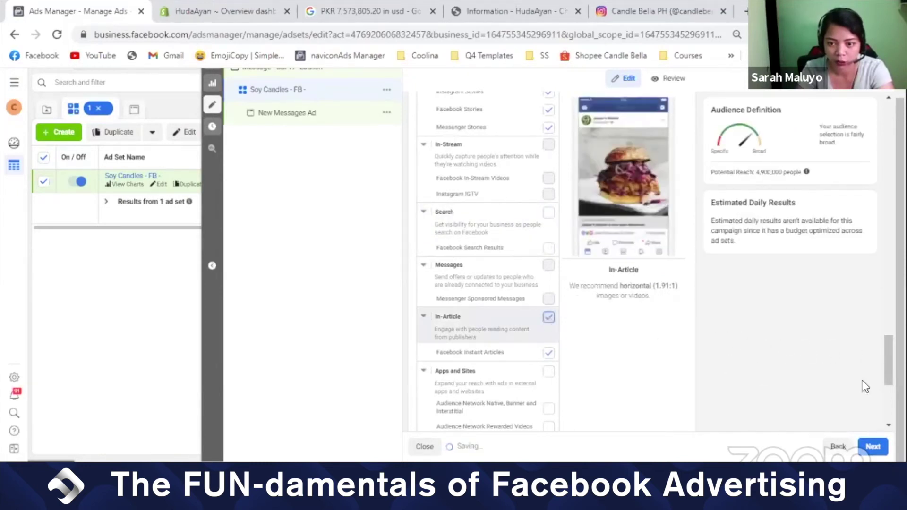
pyautogui.scroll(-3, 860, 385)
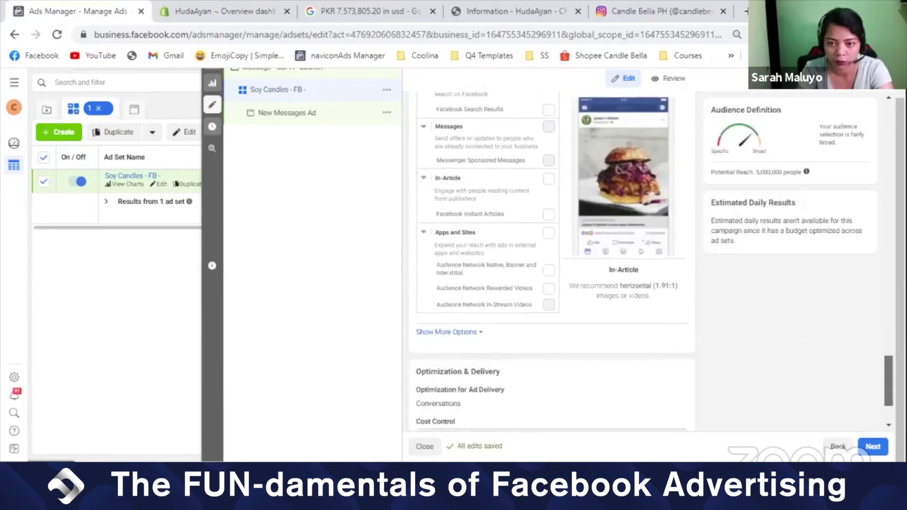
pyautogui.scroll(6, 552, 260)
pyautogui.scroll(1, 487, 260)
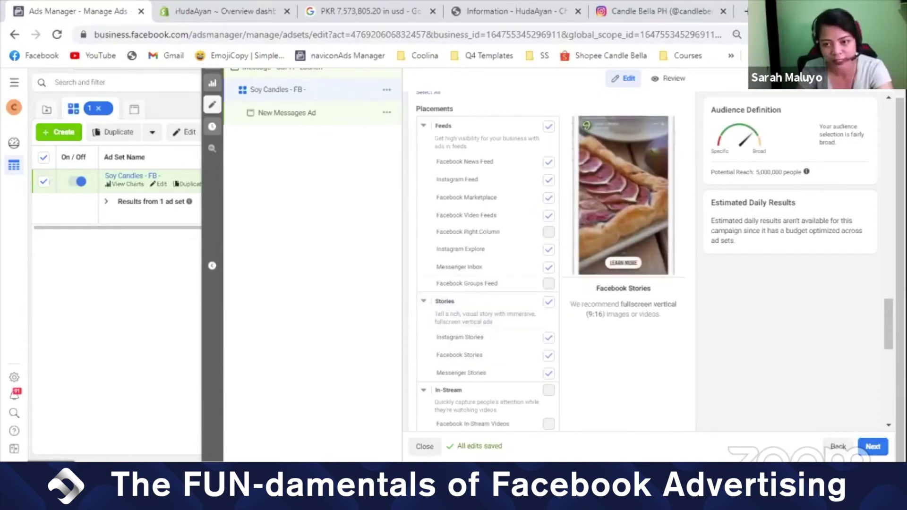
pyautogui.moveTo(888, 328); pyautogui.dragTo(882, 143)
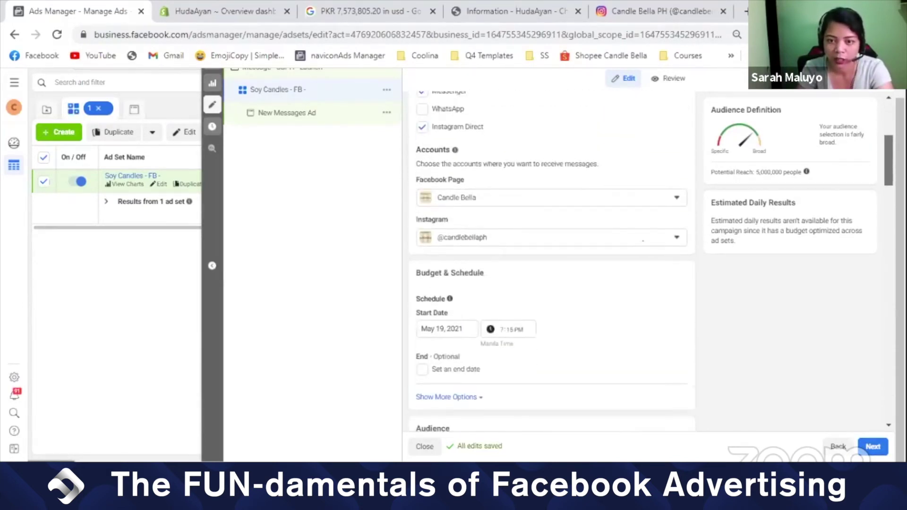
pyautogui.click(487, 203)
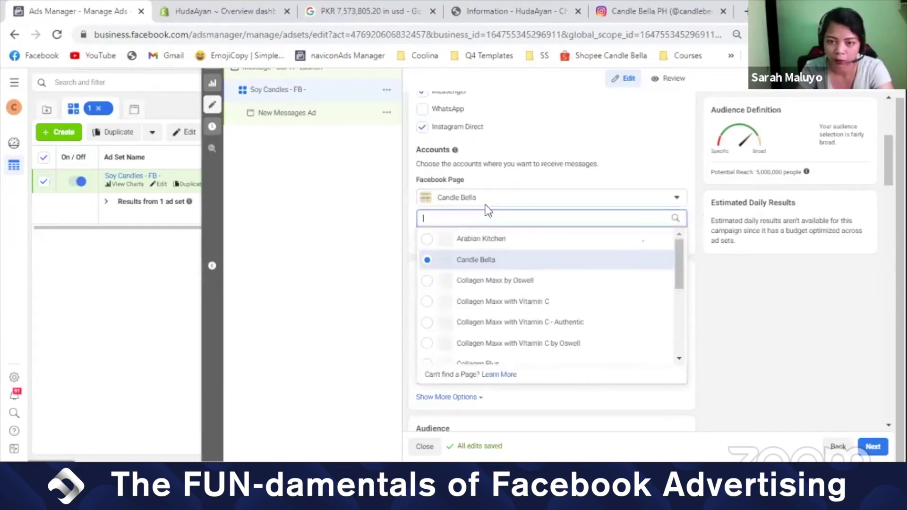
pyautogui.moveTo(674, 257)
pyautogui.mouseDown()
pyautogui.moveTo(685, 296)
pyautogui.moveTo(683, 242)
pyautogui.mouseUp()
pyautogui.click(548, 261)
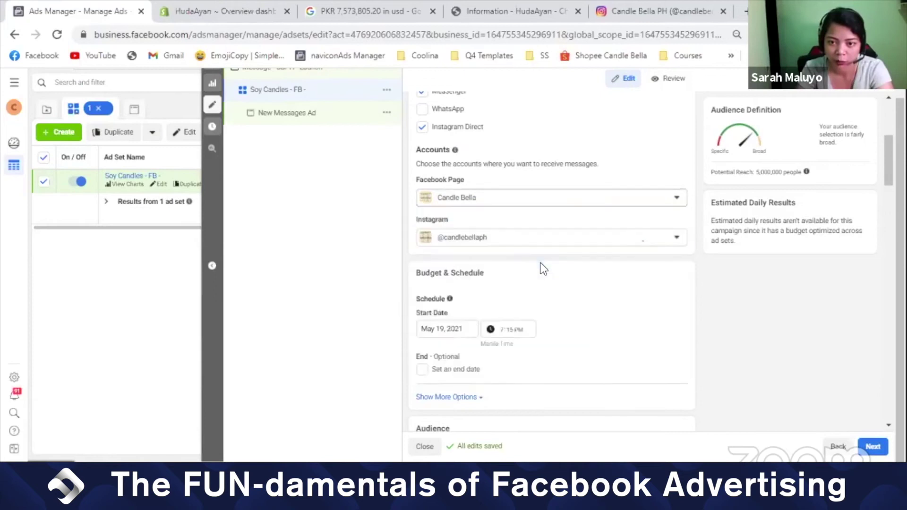
pyautogui.click(629, 243)
pyautogui.click(502, 282)
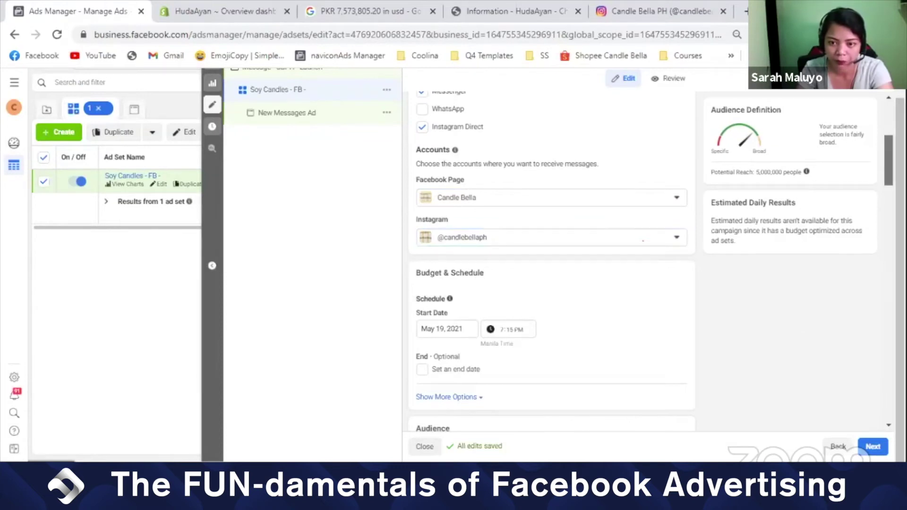
pyautogui.scroll(-4, 643, 241)
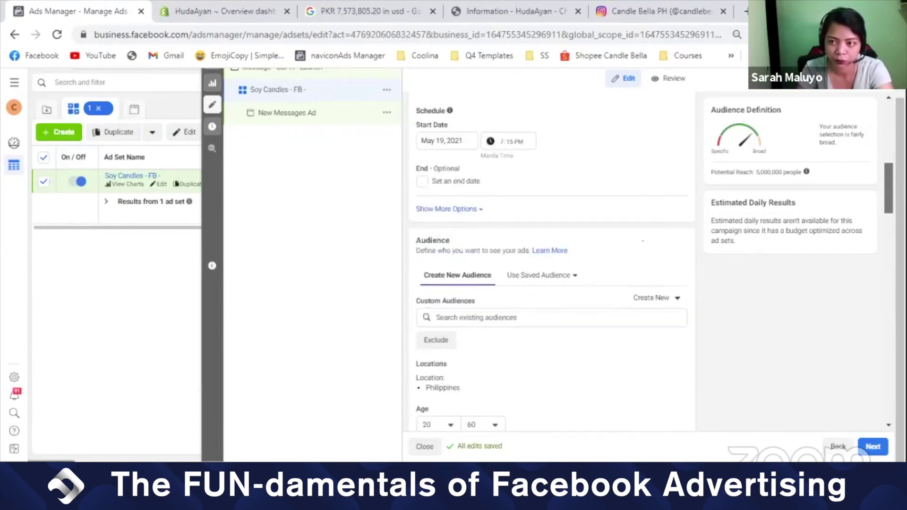
pyautogui.scroll(1, 643, 241)
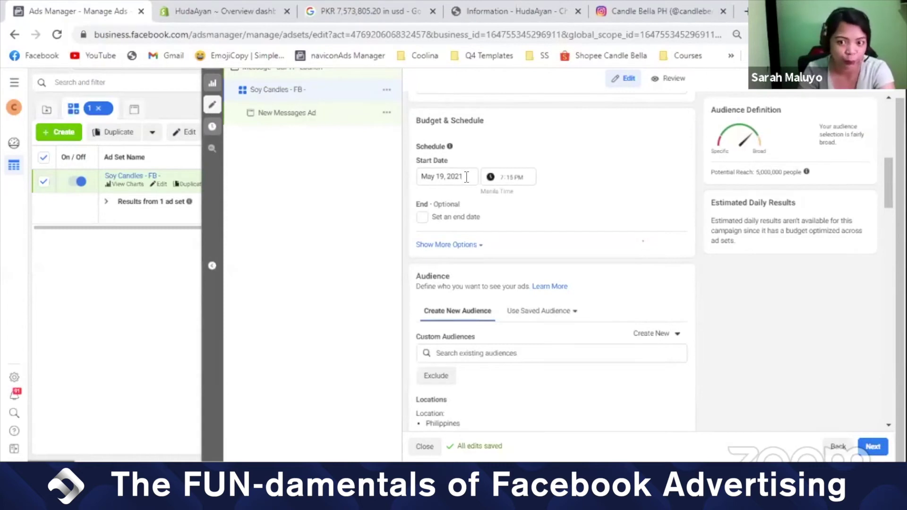
pyautogui.click(422, 218)
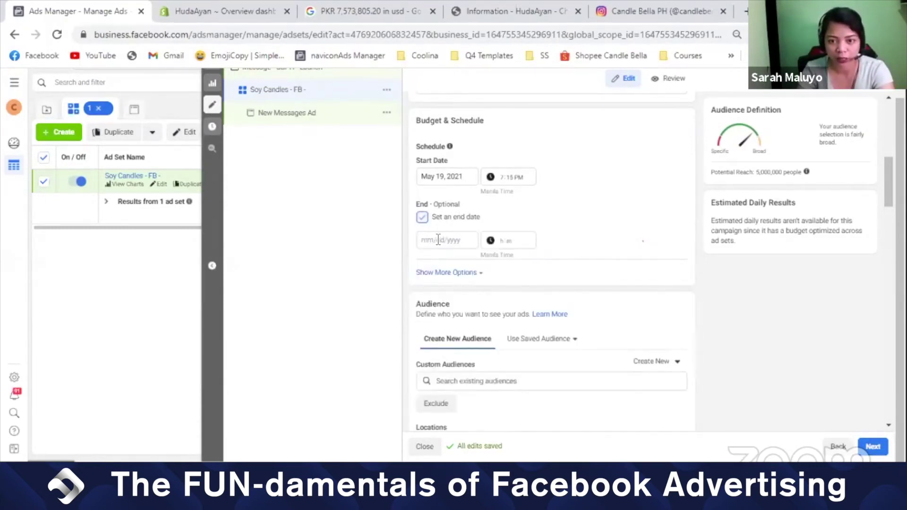
pyautogui.click(438, 240)
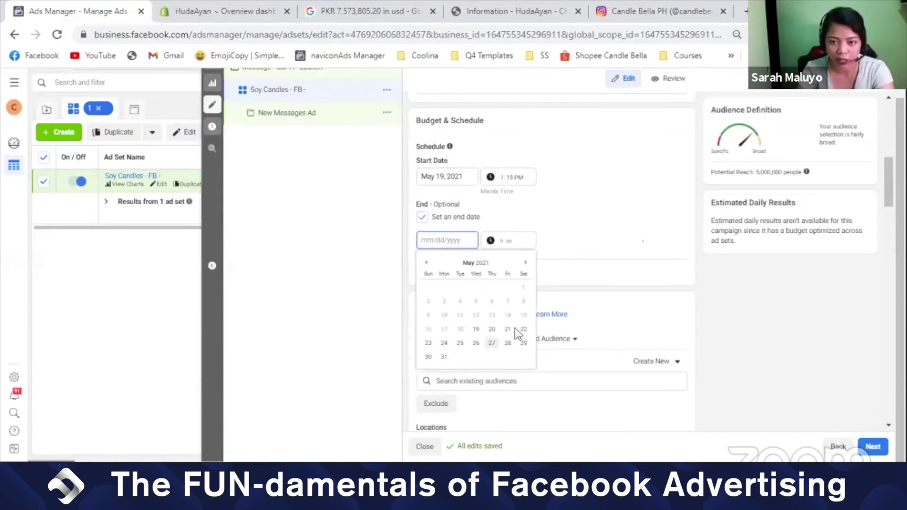
pyautogui.click(426, 218)
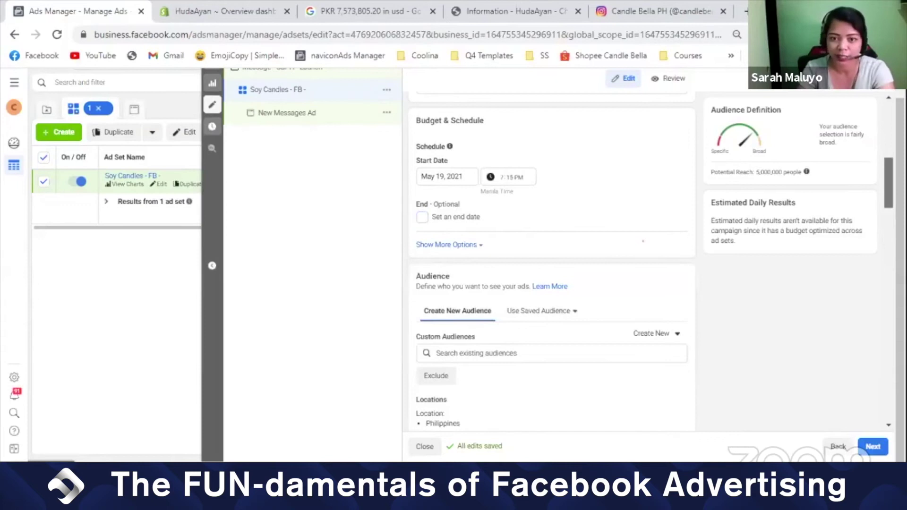
# - Review the audience's location, age, gender, Detailed Targeting and language settings down to the Placements section
pyautogui.scroll(-2, 643, 241)
pyautogui.scroll(-1, 643, 241)
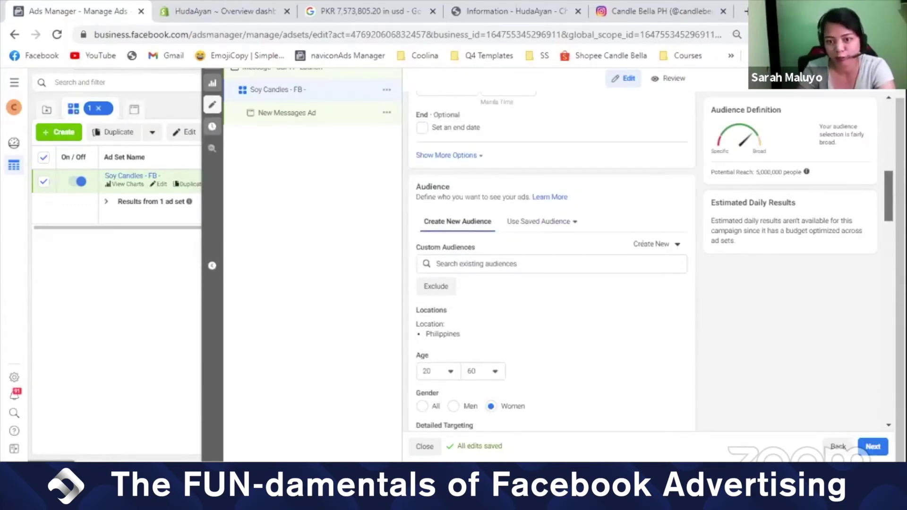
pyautogui.scroll(-1, 643, 241)
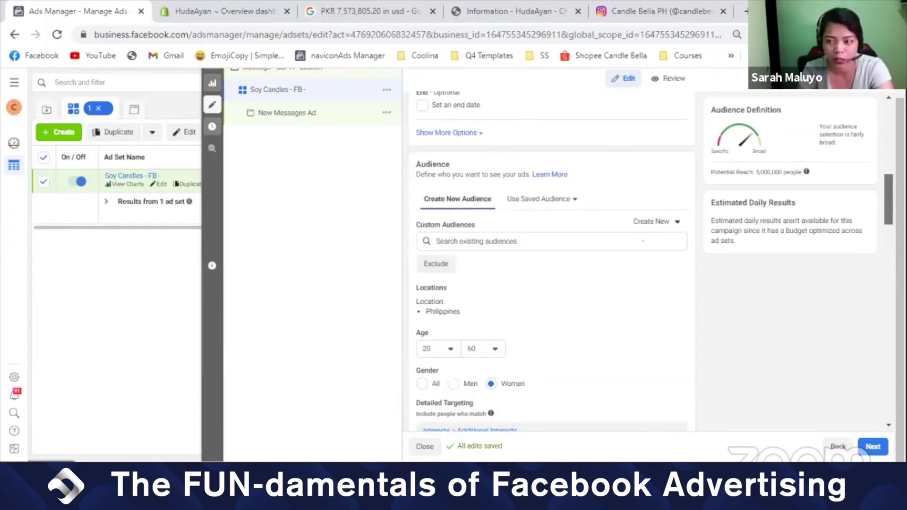
pyautogui.scroll(-3, 643, 241)
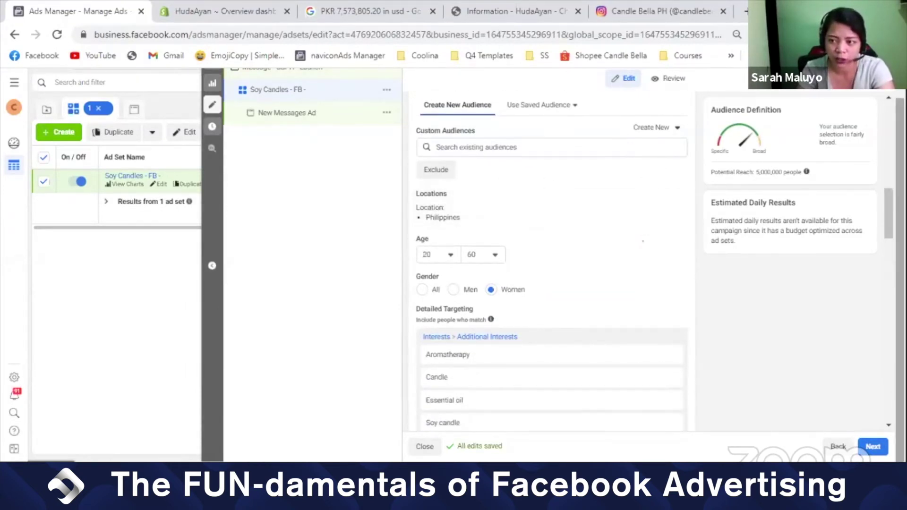
pyautogui.scroll(-1, 644, 241)
pyautogui.scroll(-3, 643, 241)
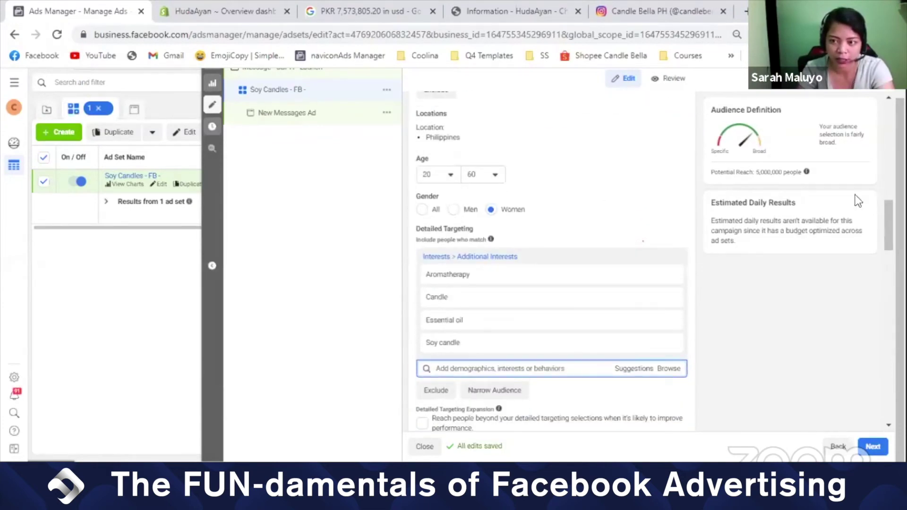
pyautogui.scroll(-2, 643, 241)
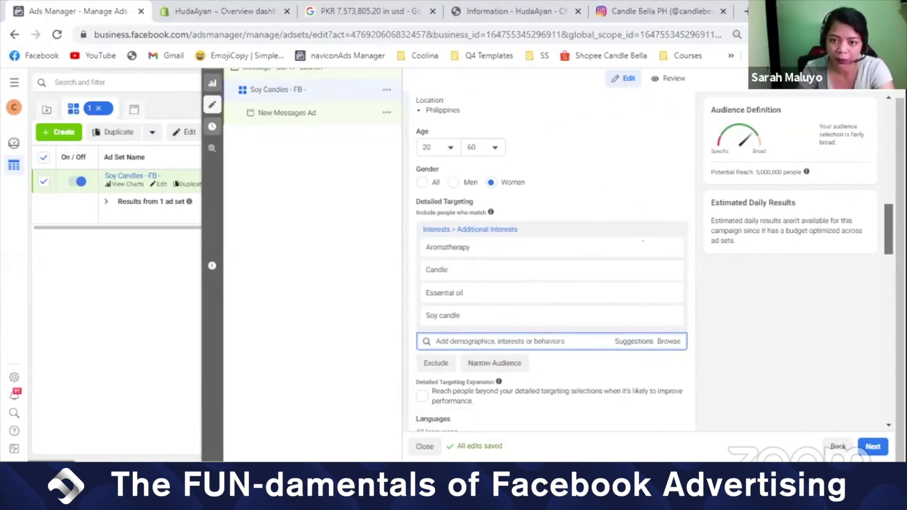
pyautogui.scroll(-8, 643, 241)
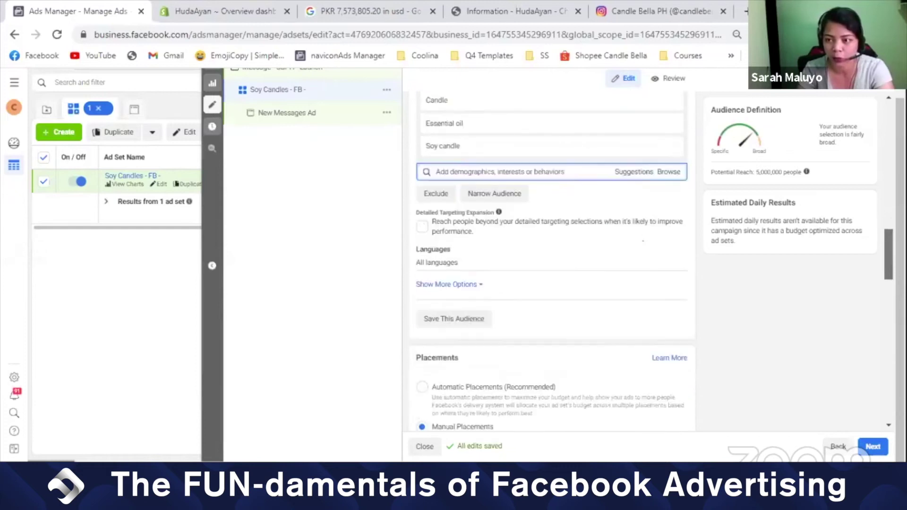
# - Rename the ad set as "Soy Candle - 20-60 - F - FB&IG"
pyautogui.scroll(6, 643, 241)
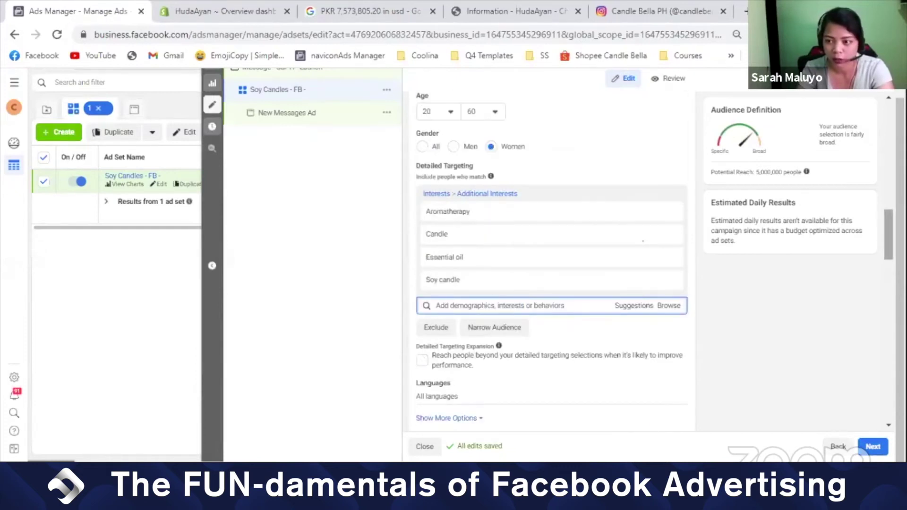
pyautogui.scroll(-1, 643, 240)
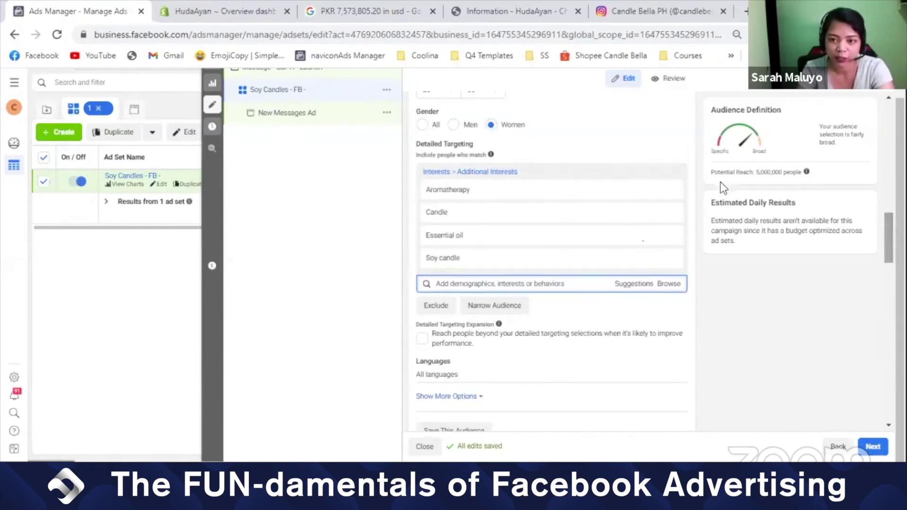
pyautogui.moveTo(886, 231); pyautogui.dragTo(880, 134)
pyautogui.scroll(1, 548, 237)
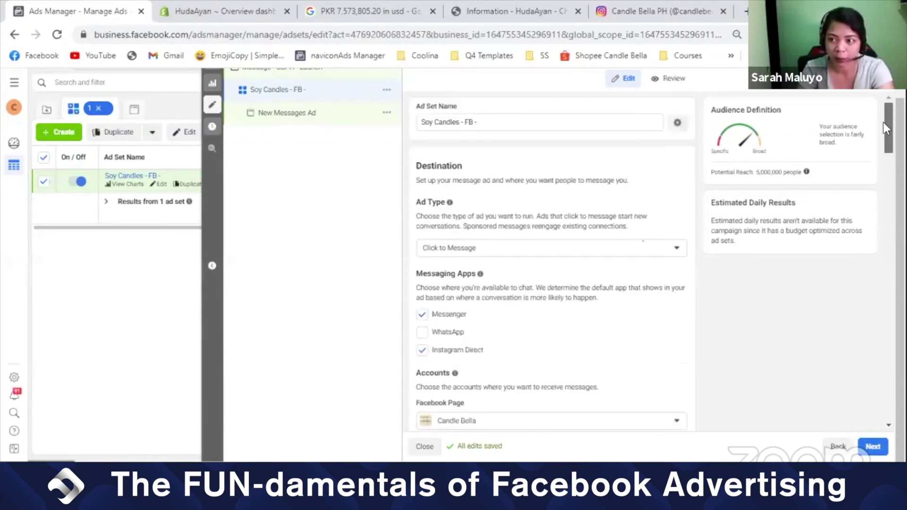
pyautogui.scroll(5, 549, 237)
pyautogui.click(519, 123)
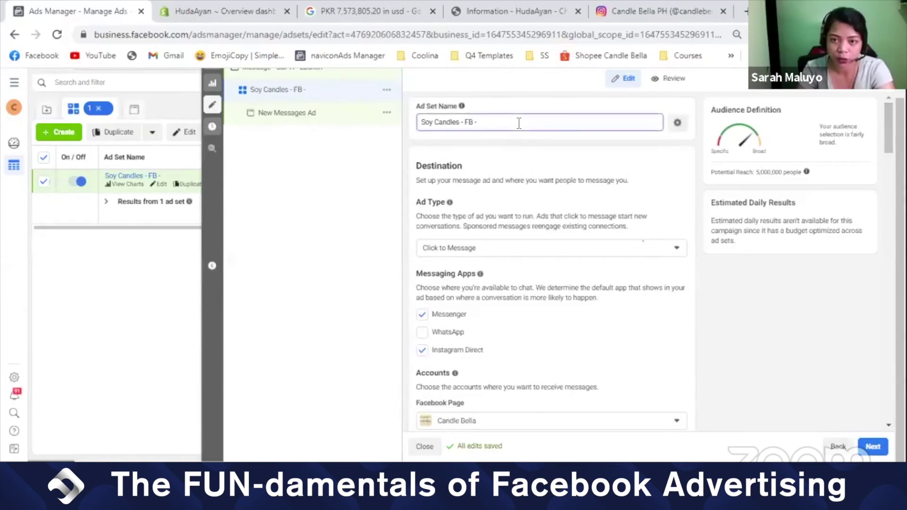
pyautogui.moveTo(451, 120); pyautogui.dragTo(420, 122)
pyautogui.click(457, 124)
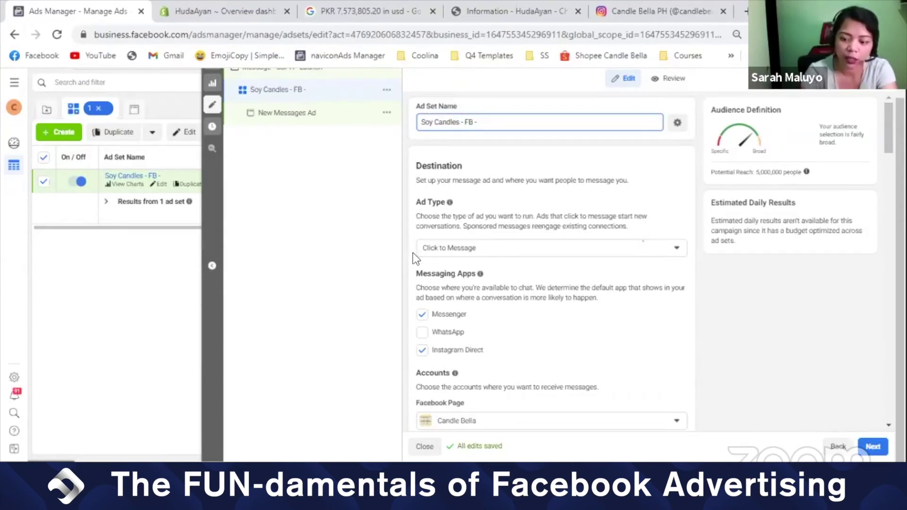
pyautogui.press('BackSpace')
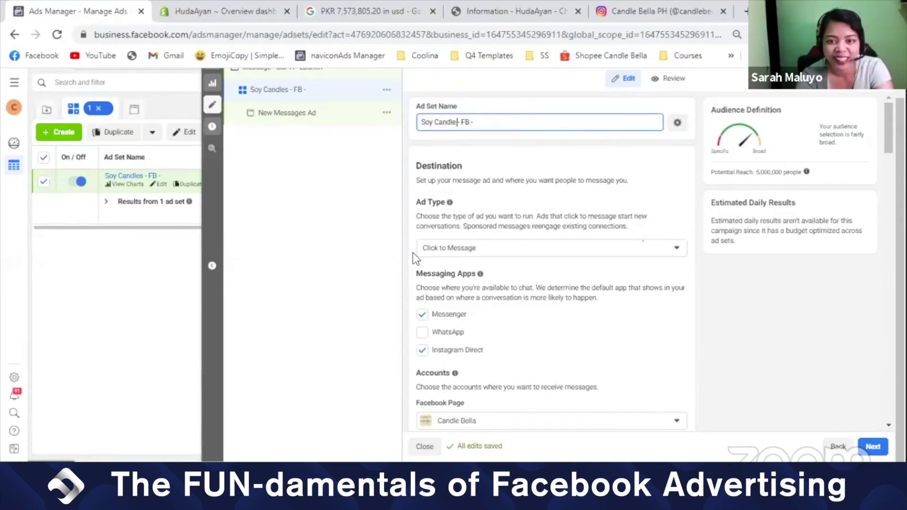
pyautogui.press('BackSpace')
pyautogui.press('BackSpace')
pyautogui.write('- 20-60 - F - FB&IG')
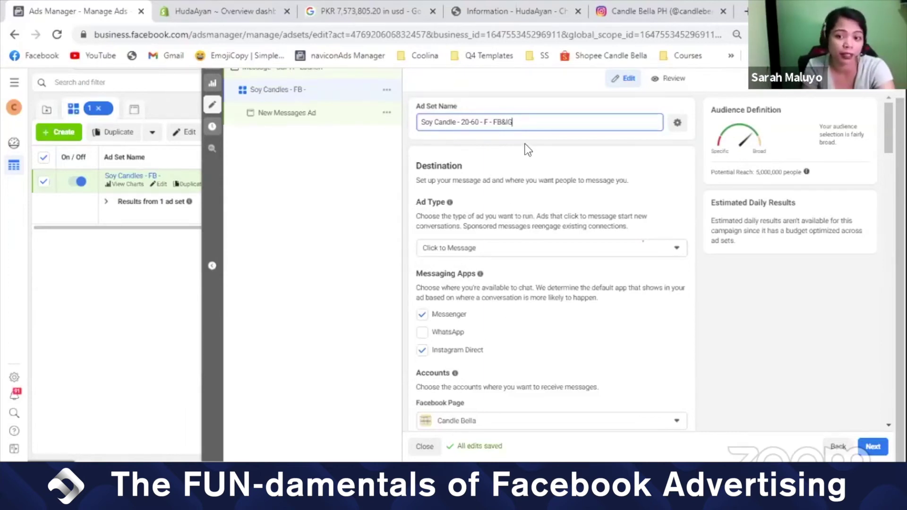
pyautogui.click(535, 154)
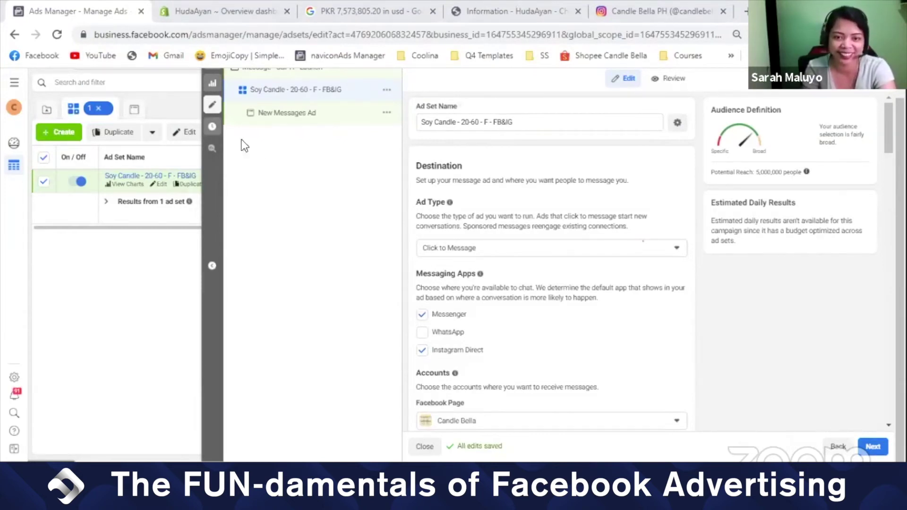
# - Open the New Messages Ad and look through its format, media, text and call-to-action settings
pyautogui.click(287, 120)
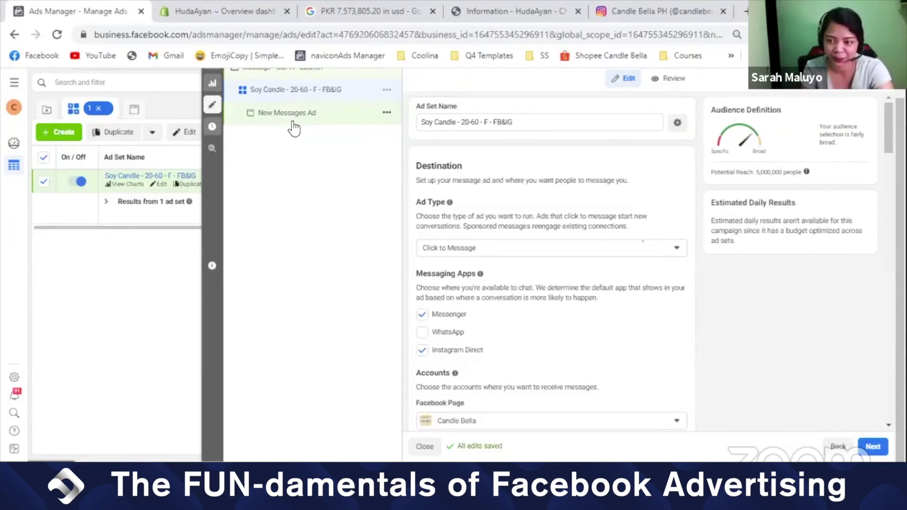
pyautogui.click(293, 126)
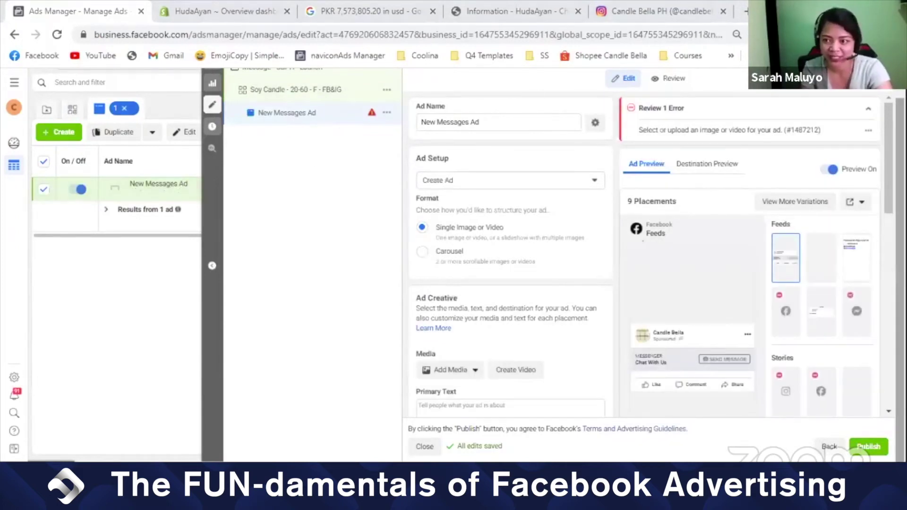
pyautogui.scroll(-1, 652, 253)
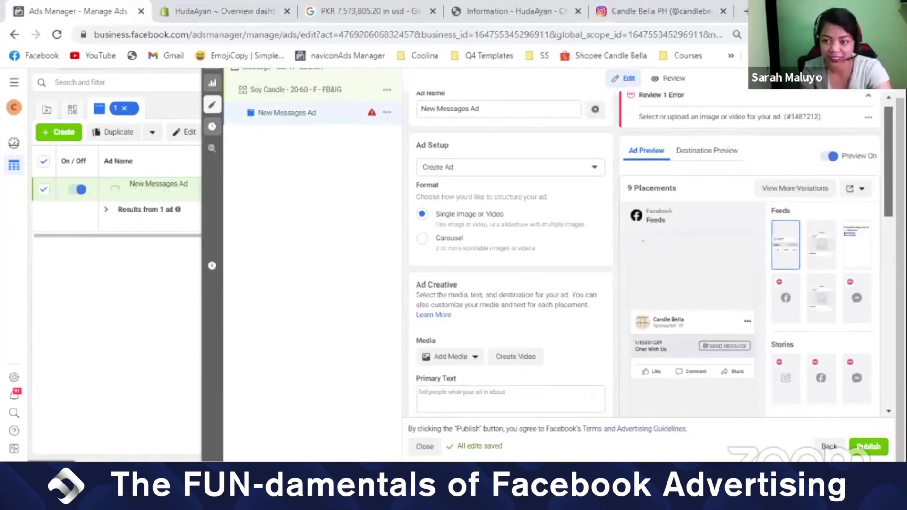
pyautogui.scroll(-4, 510, 260)
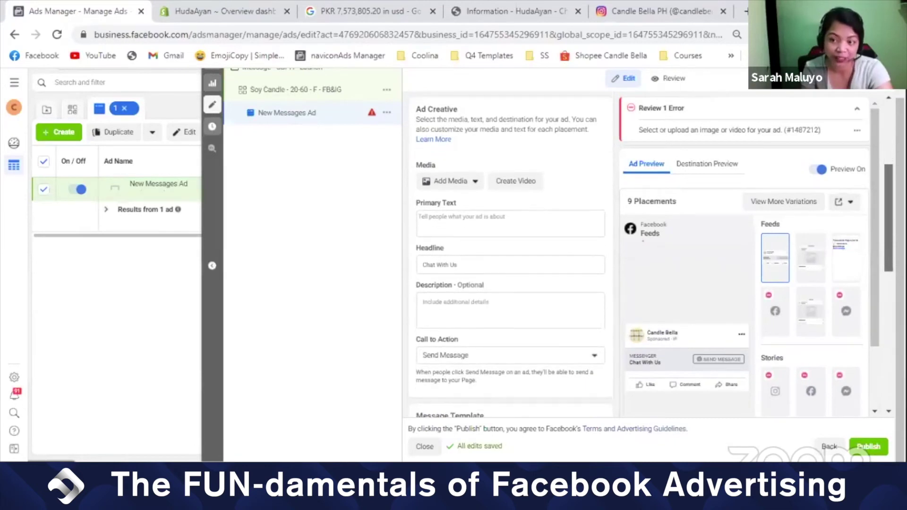
pyautogui.scroll(1, 510, 260)
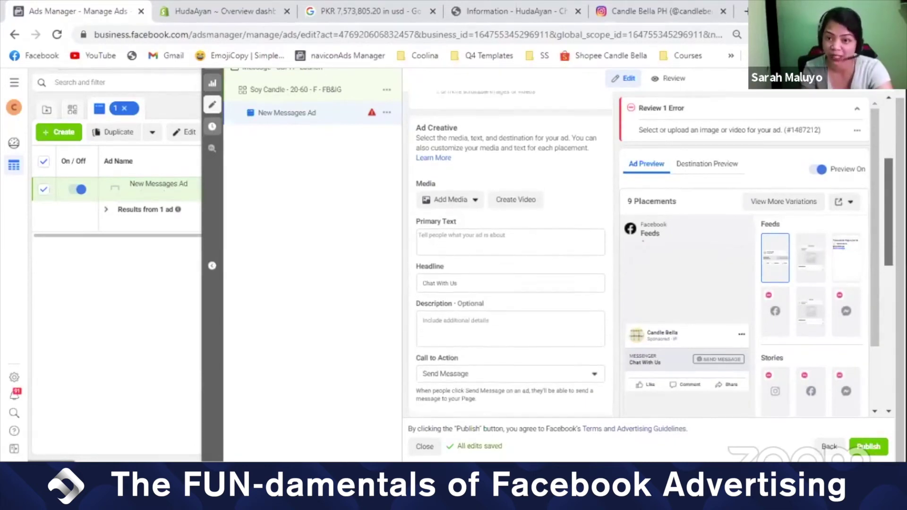
pyautogui.scroll(1, 511, 260)
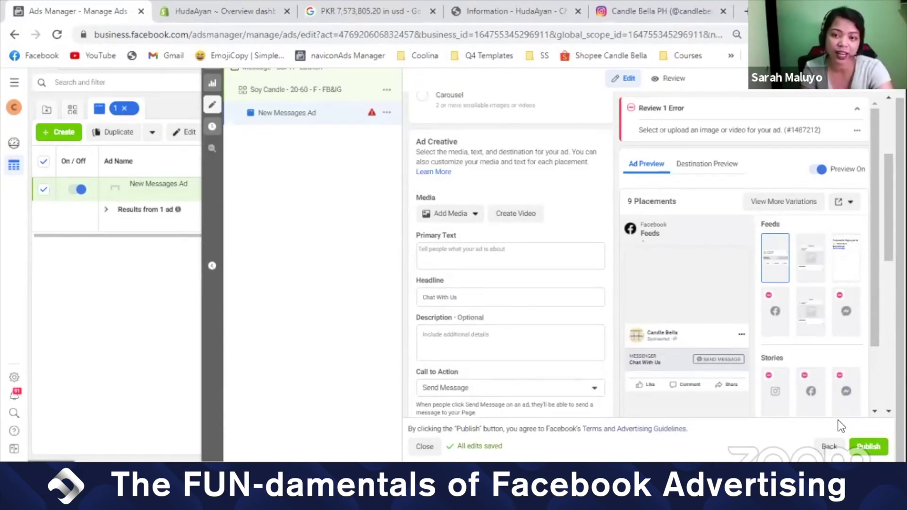
# - Return to the Soy Candle ad set and examine its schedule, audience, Detailed Targeting interests and potential reach
pyautogui.click(296, 92)
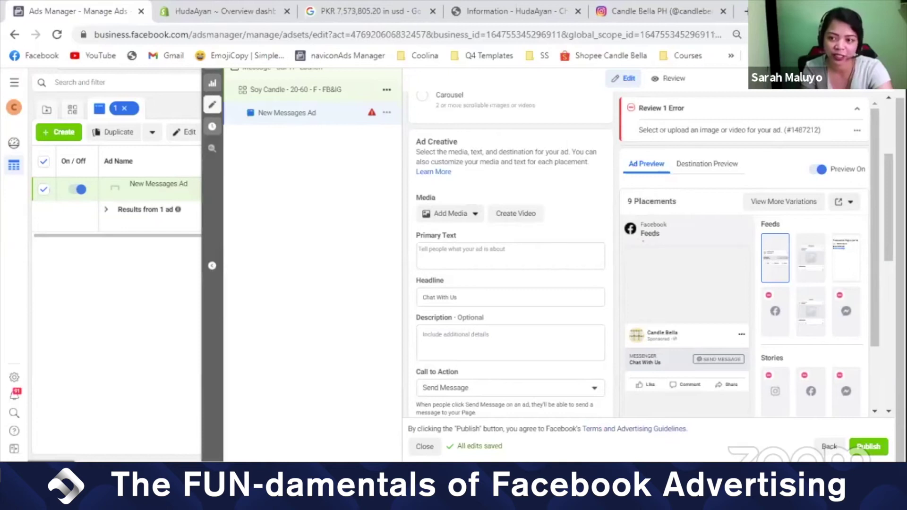
pyautogui.scroll(-10, 869, 202)
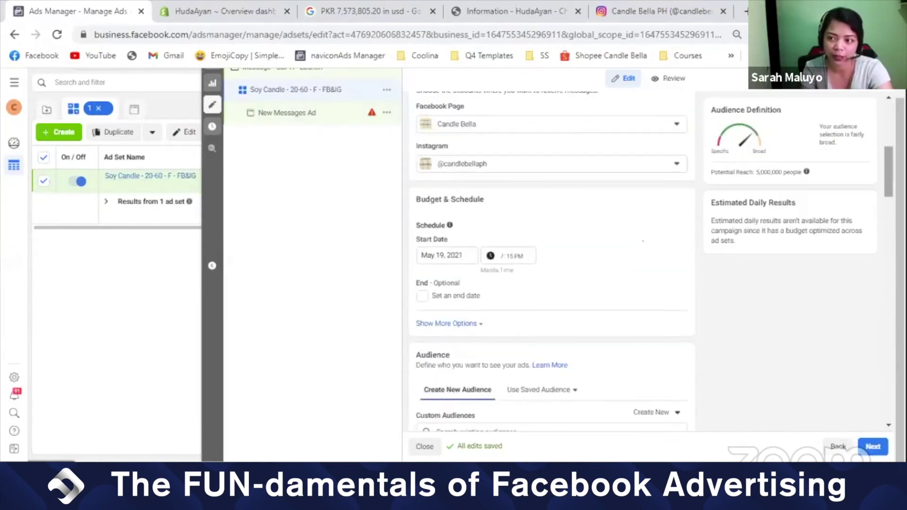
pyautogui.scroll(-4, 469, 296)
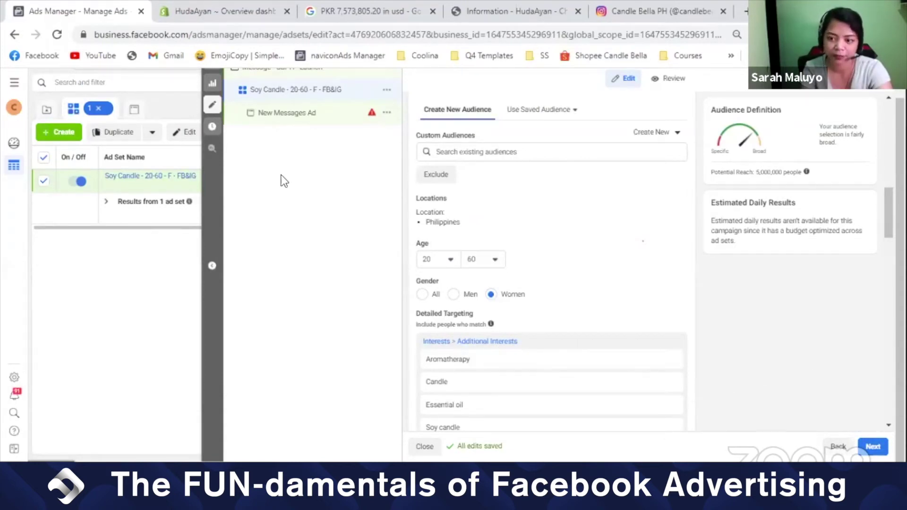
pyautogui.click(278, 118)
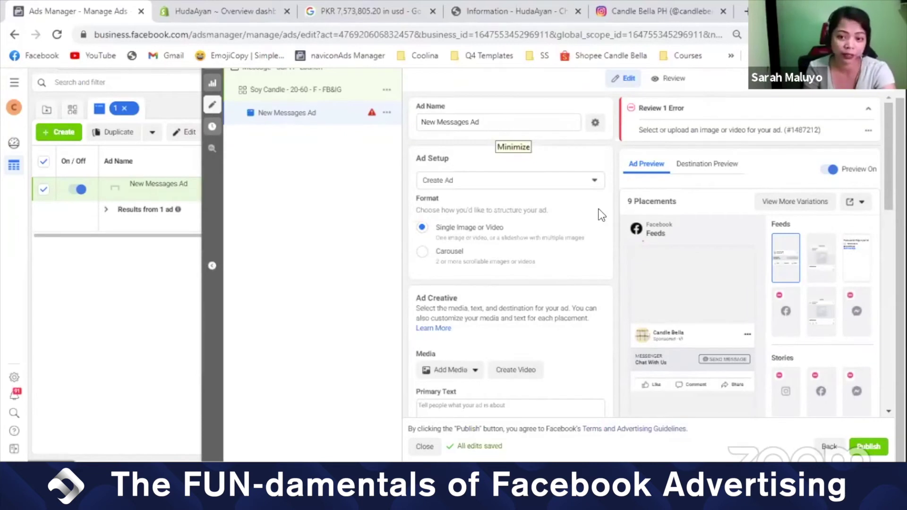
pyautogui.click(328, 97)
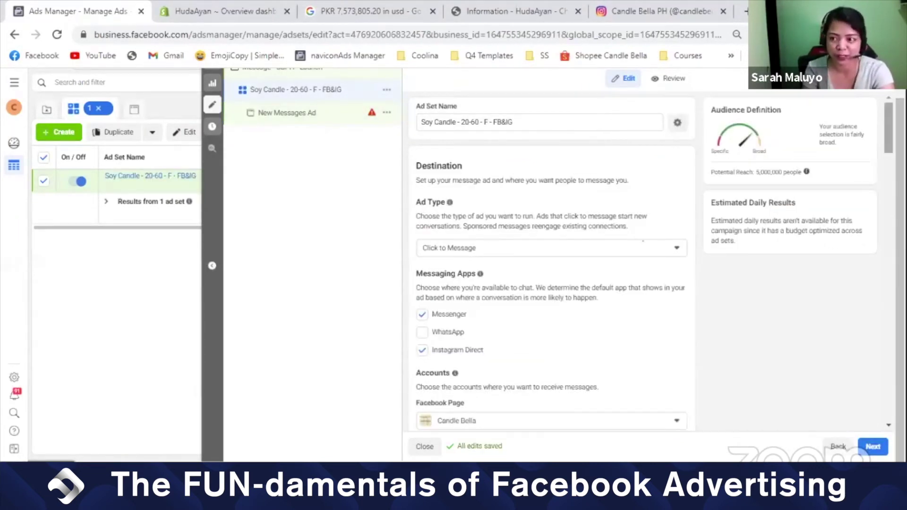
pyautogui.scroll(-15, 550, 264)
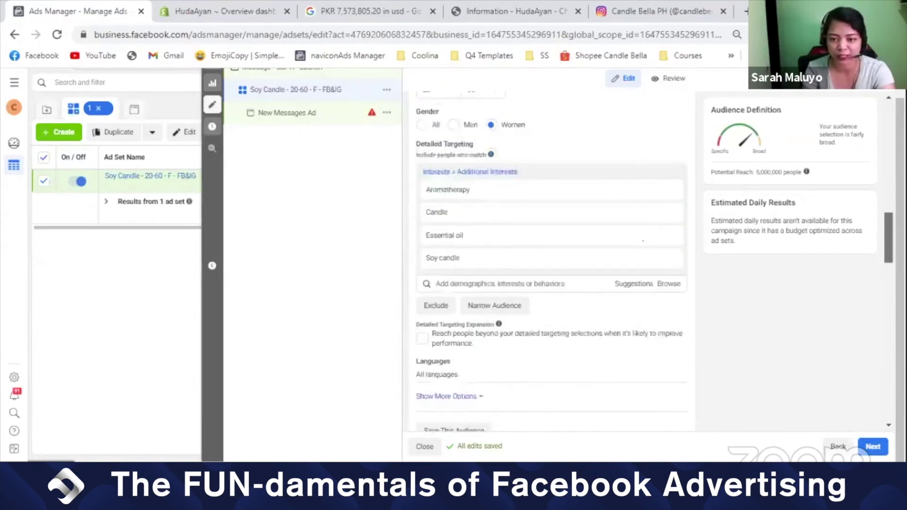
pyautogui.scroll(-1, 550, 236)
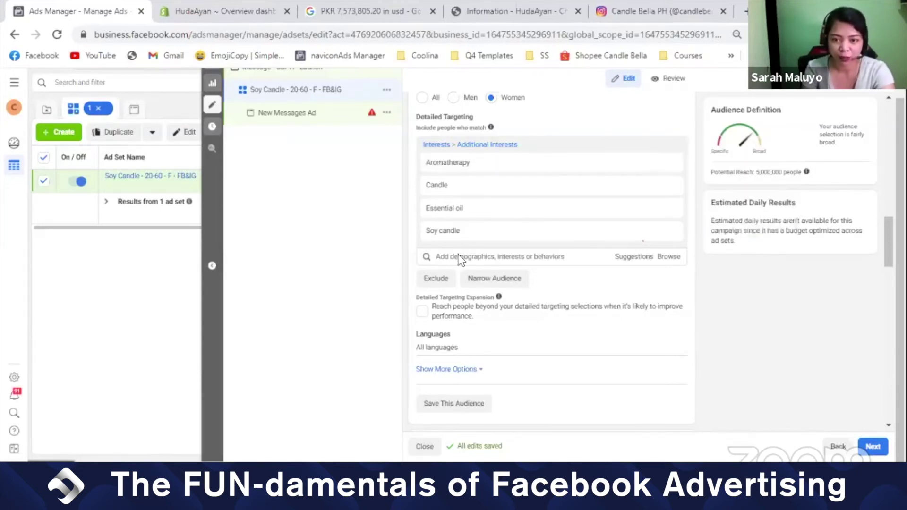
pyautogui.moveTo(440, 196)
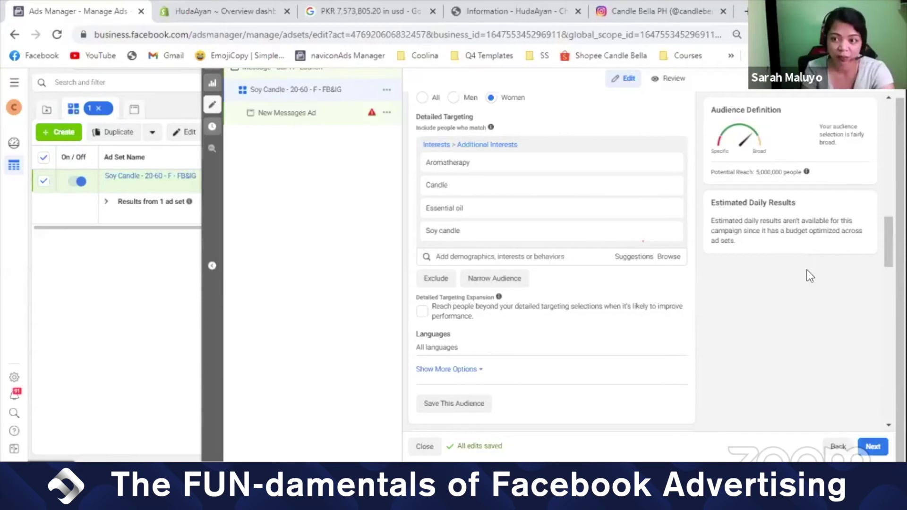
pyautogui.moveTo(802, 172); pyautogui.dragTo(756, 172)
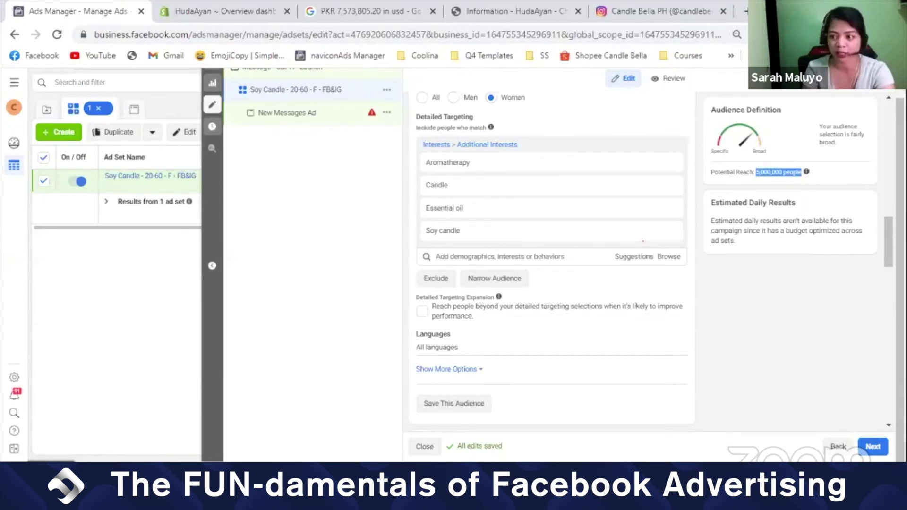
# - Open the audience's locations for editing, search for "metro" and clear the search, keeping Philippines as the location
pyautogui.scroll(3, 869, 204)
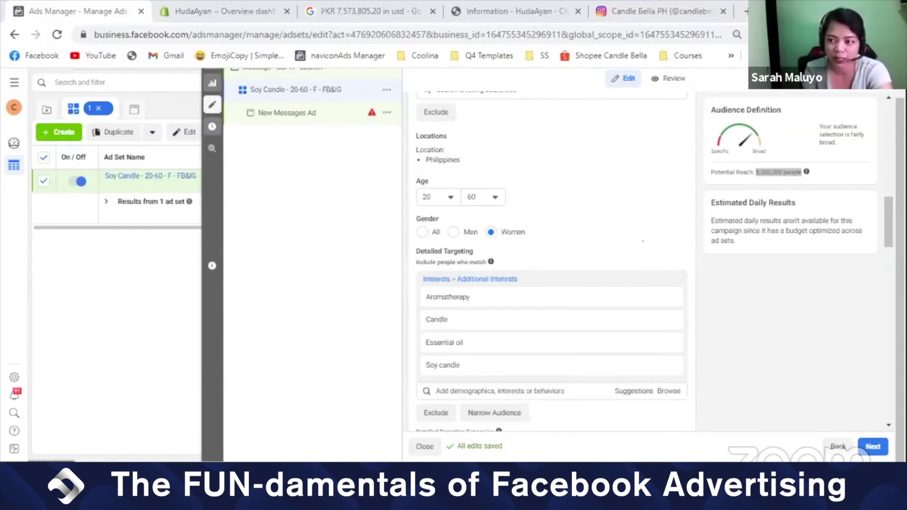
pyautogui.scroll(3, 643, 241)
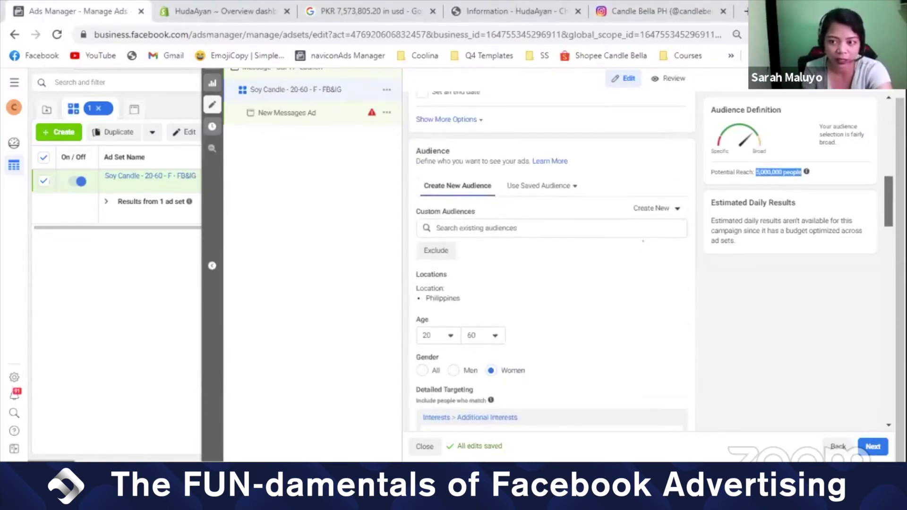
pyautogui.scroll(-1, 643, 241)
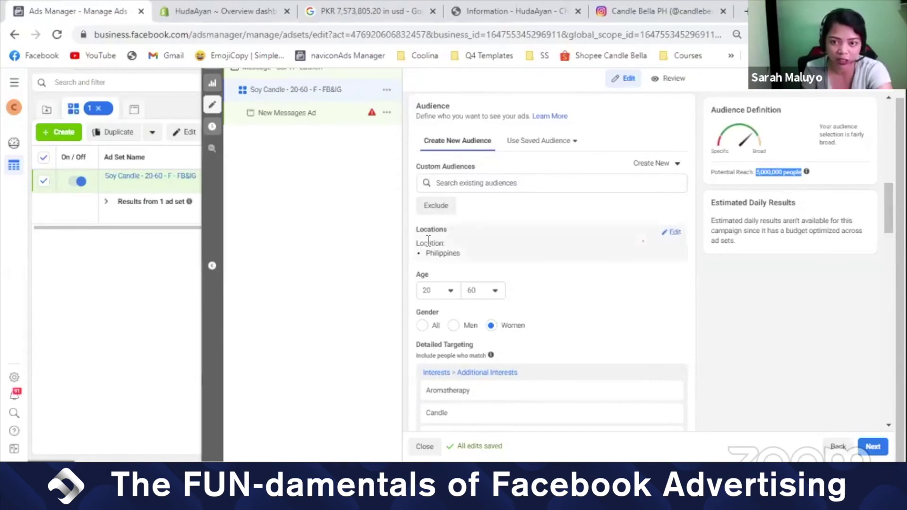
pyautogui.click(675, 234)
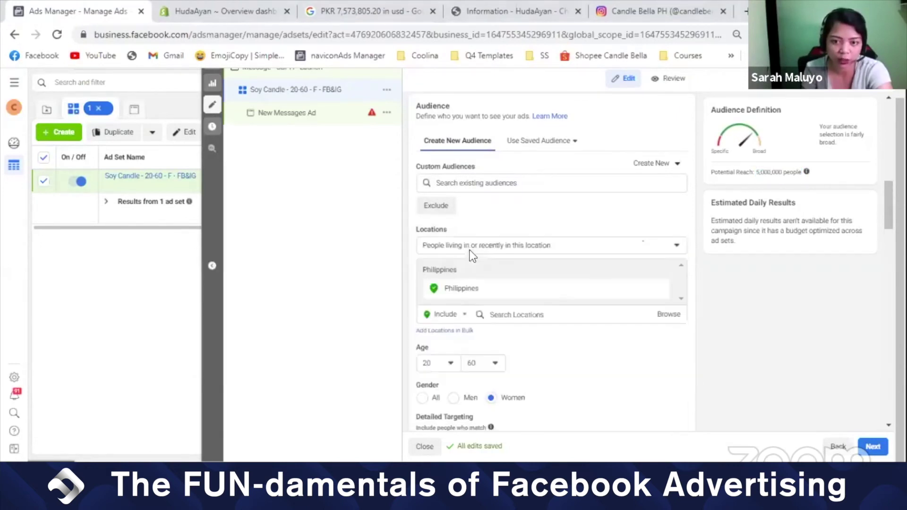
pyautogui.click(558, 314)
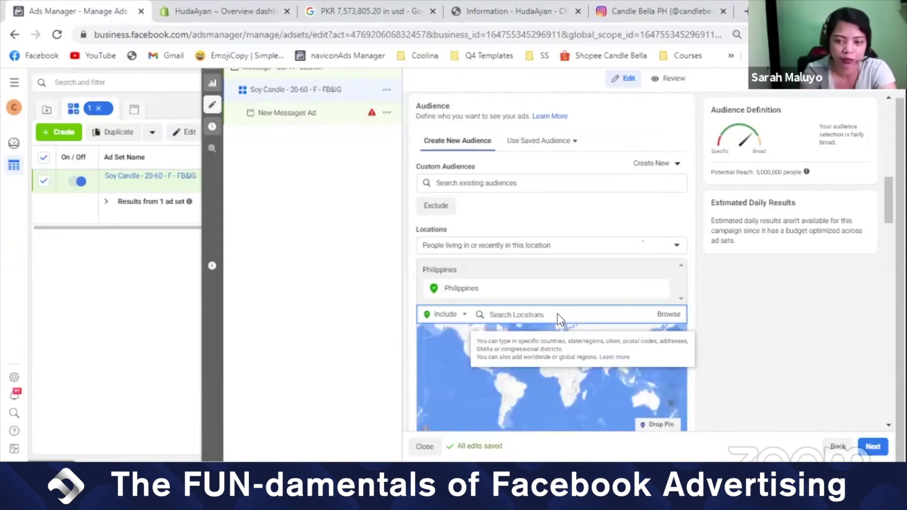
pyautogui.write('me')
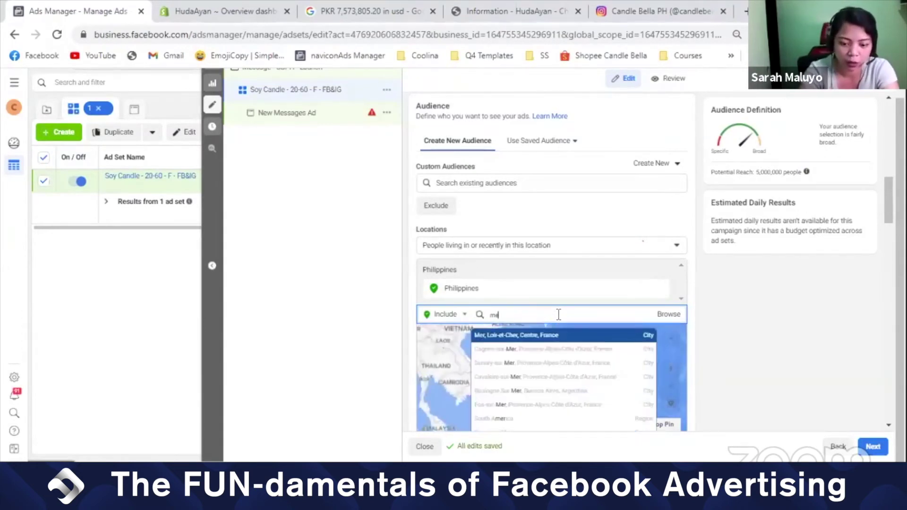
pyautogui.write('tro')
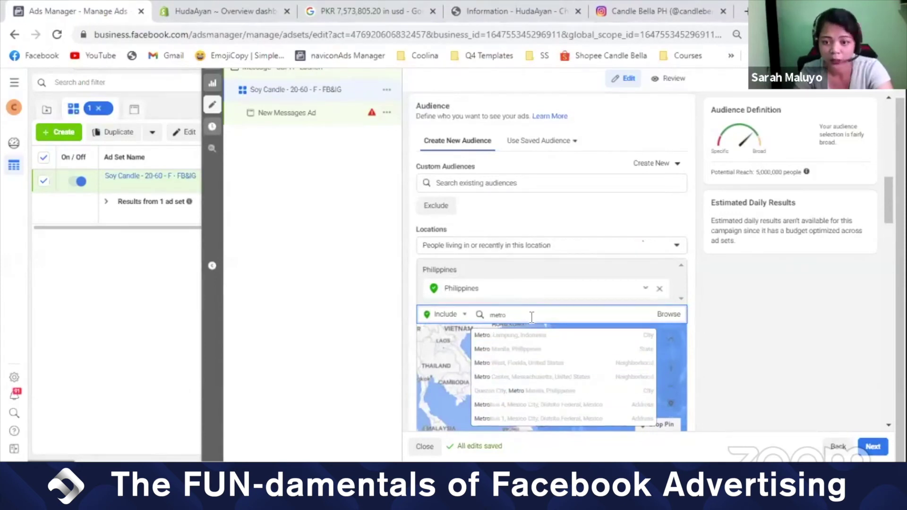
pyautogui.press('BackSpace')
pyautogui.press('BackSpace')
pyautogui.press('BackSpace')
pyautogui.press('BackSpace')
pyautogui.press('BackSpace')
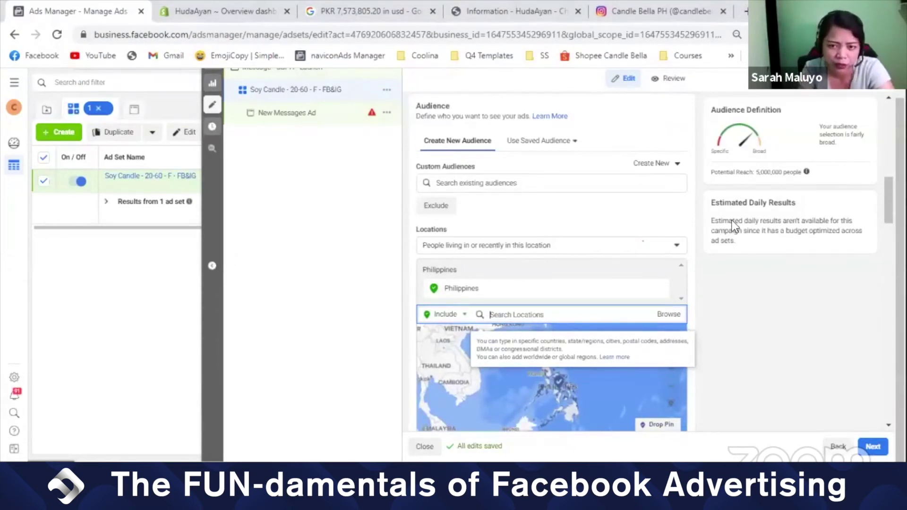
pyautogui.click(687, 241)
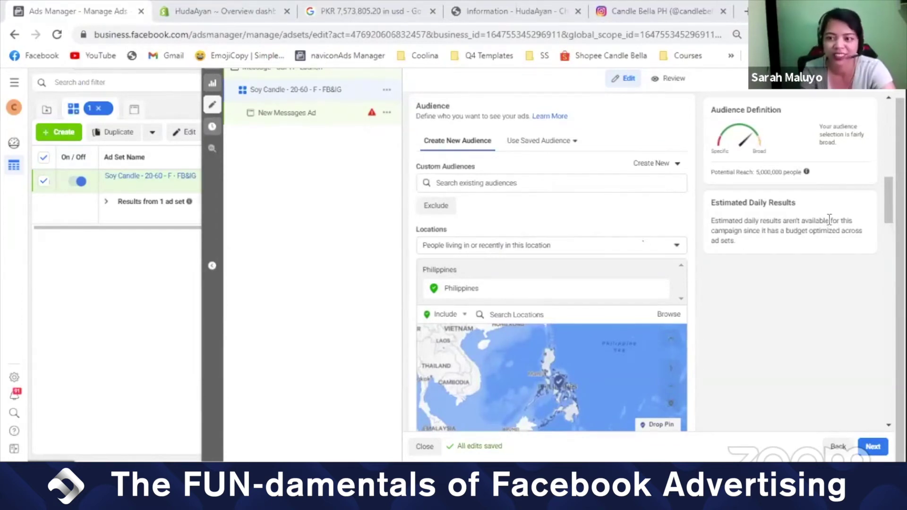
# - Reopen the New Messages Ad and examine the Ad Creative section's media, primary text, headline, description and call to action
pyautogui.scroll(-3, 877, 235)
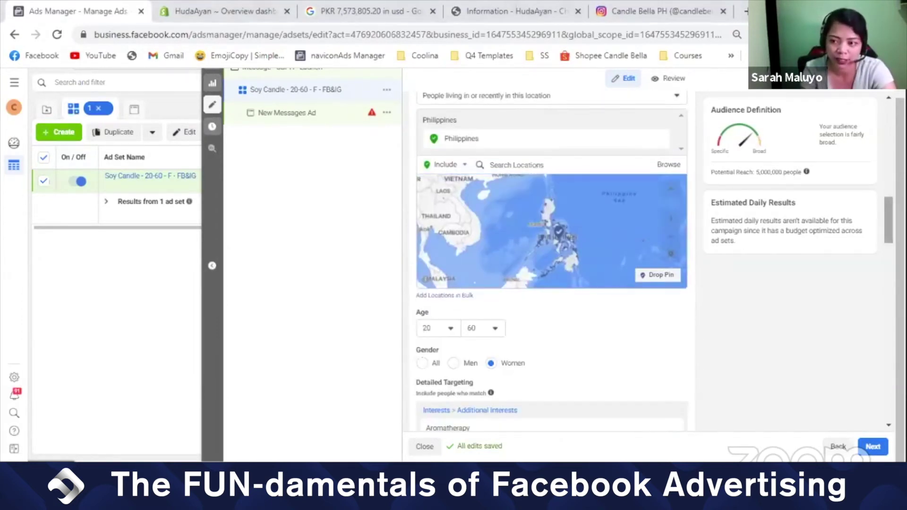
pyautogui.scroll(6, 552, 260)
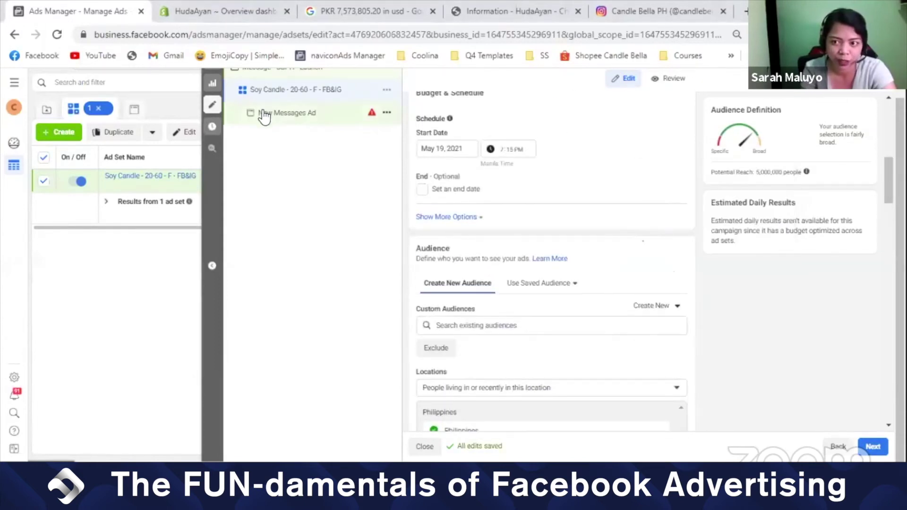
pyautogui.click(271, 120)
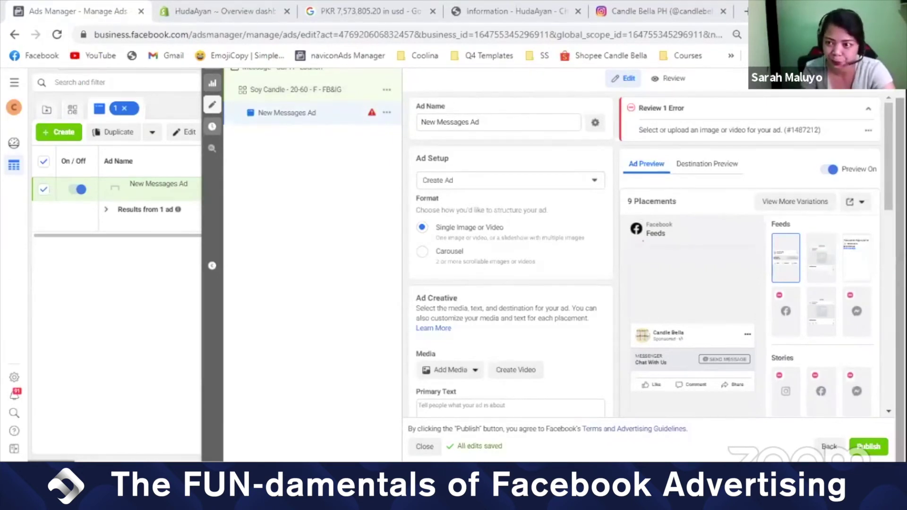
pyautogui.scroll(-5, 508, 255)
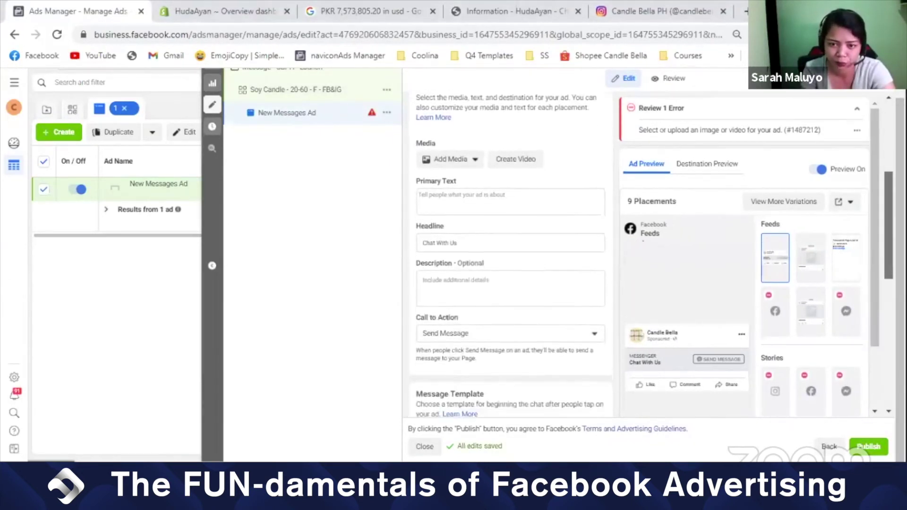
pyautogui.scroll(2, 508, 255)
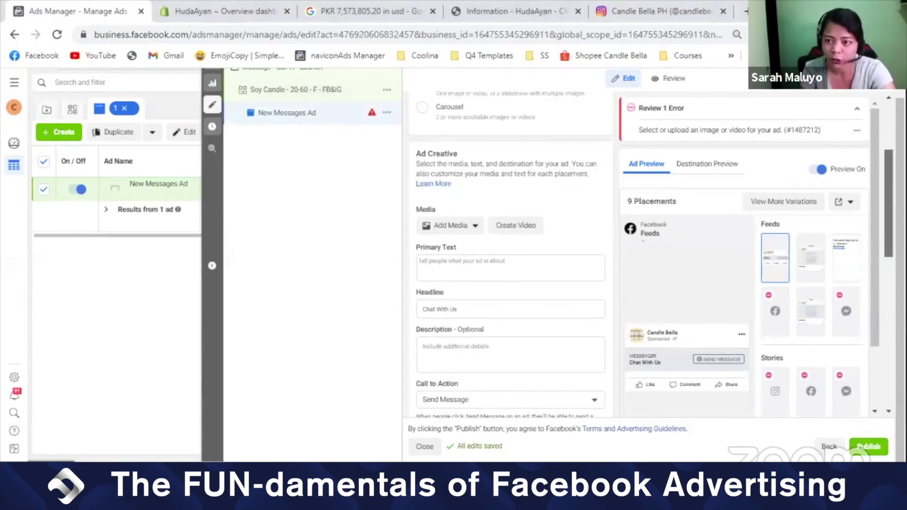
pyautogui.scroll(1, 508, 255)
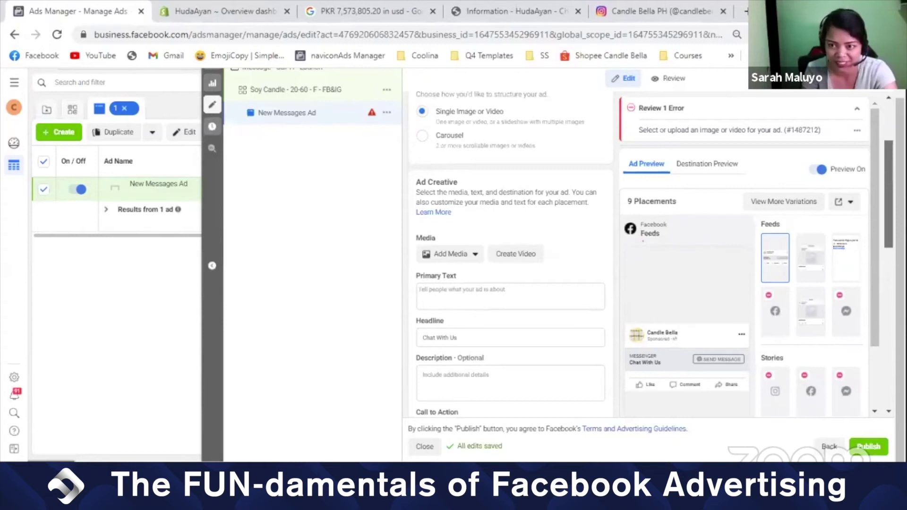
pyautogui.scroll(-1, 508, 255)
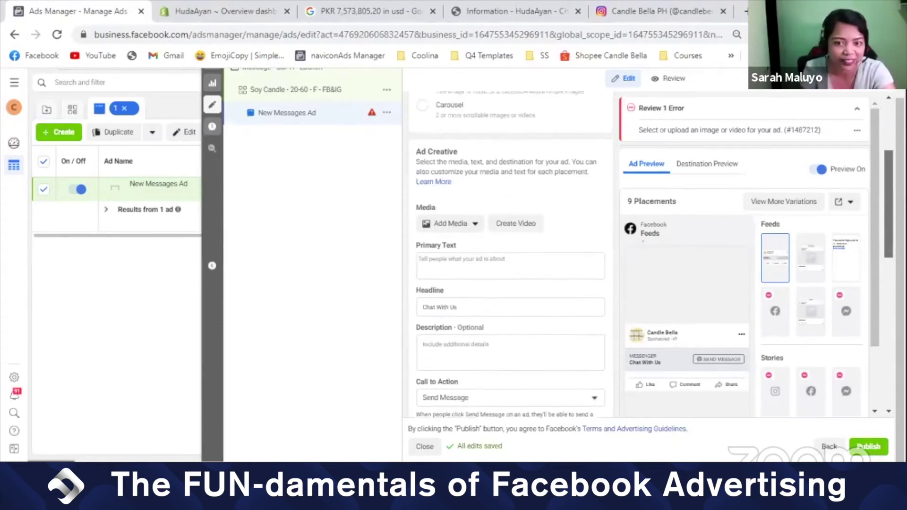
# - Add the 1440 × 1440 candle jar picture from the account images as the New Messages Ad's media
pyautogui.scroll(3, 508, 255)
pyautogui.scroll(2, 508, 255)
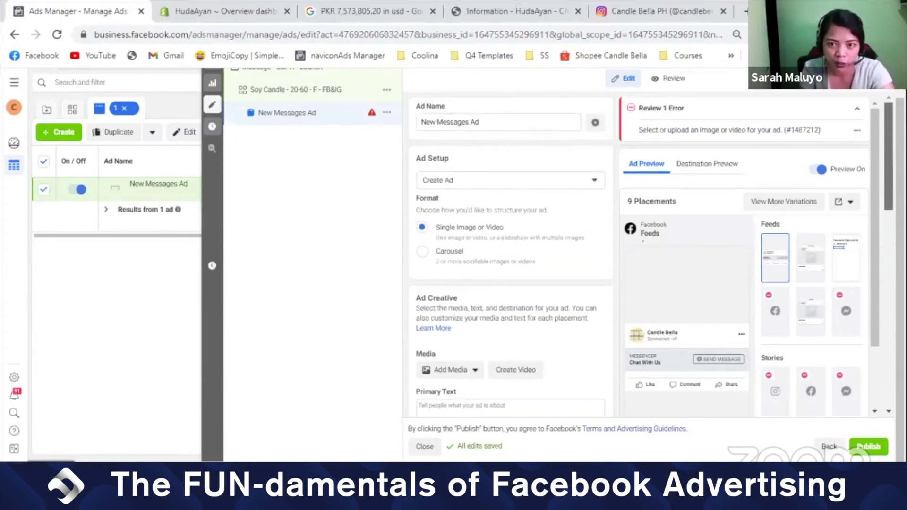
pyautogui.scroll(-1, 475, 232)
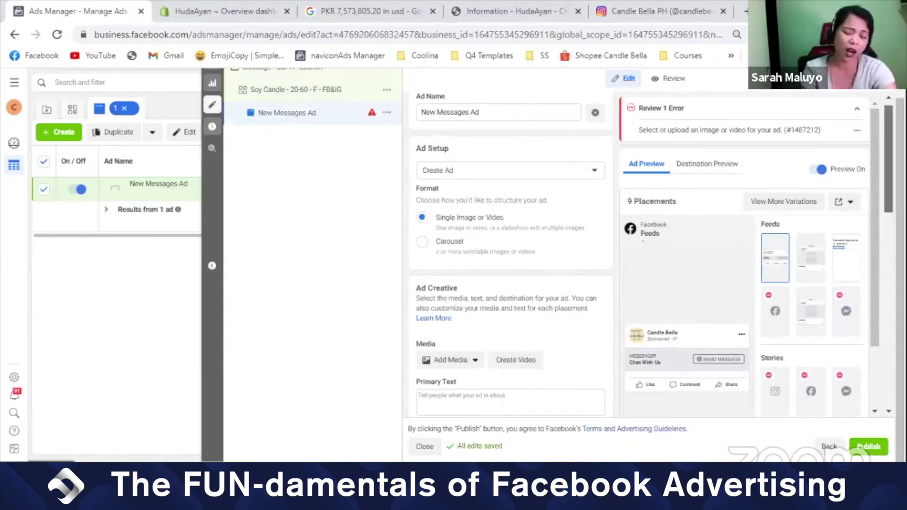
pyautogui.scroll(-2, 510, 284)
pyautogui.scroll(-1, 510, 283)
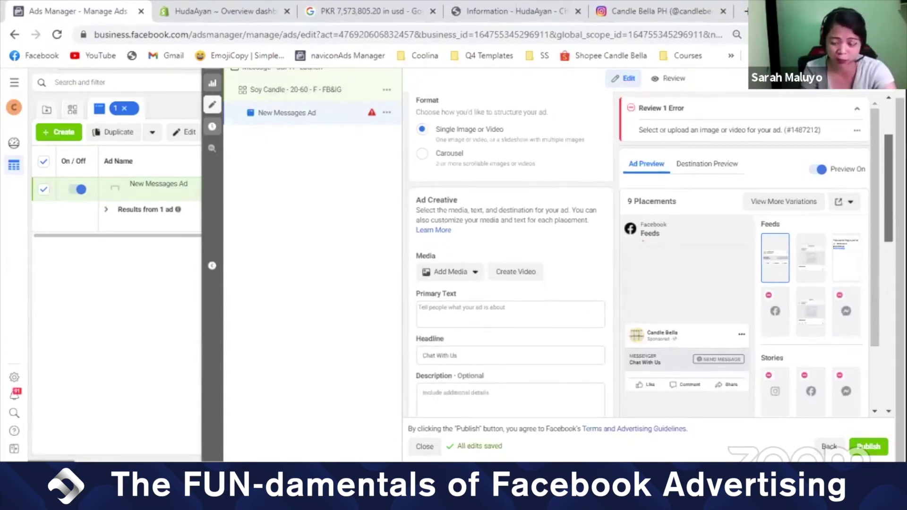
pyautogui.scroll(-1, 511, 255)
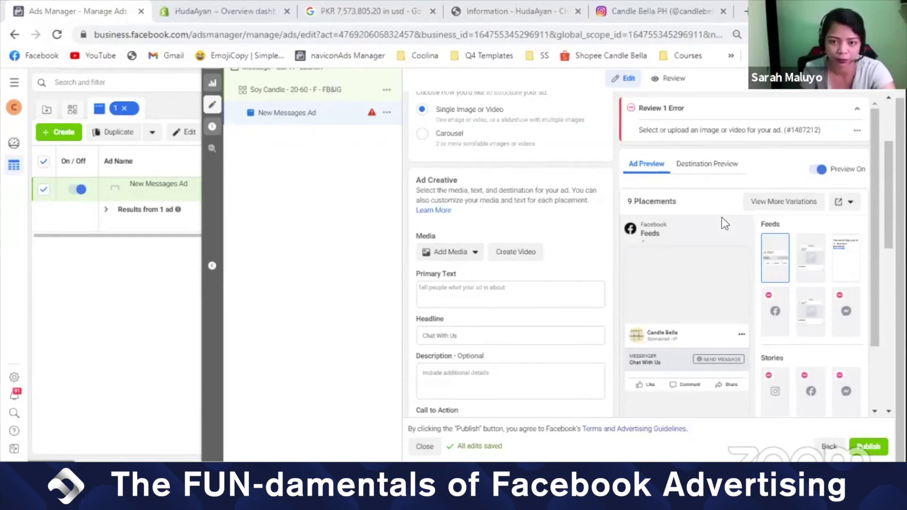
pyautogui.click(456, 253)
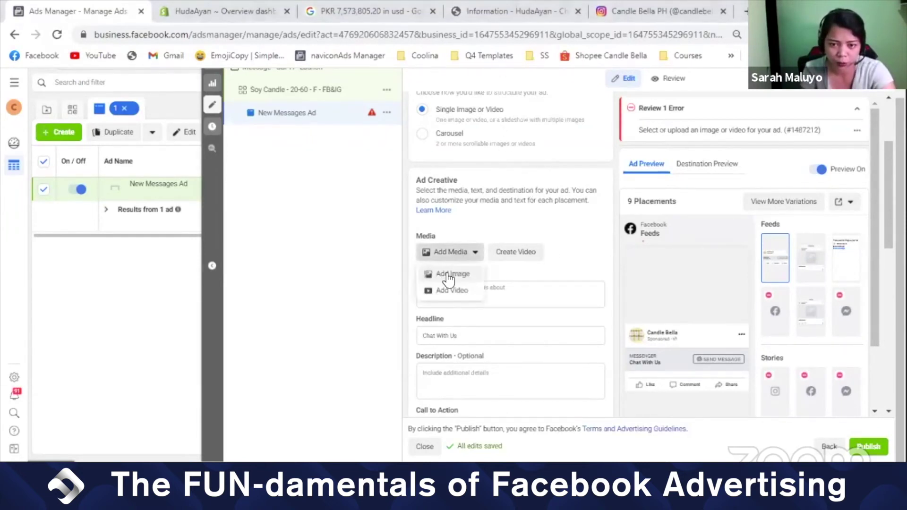
pyautogui.click(449, 274)
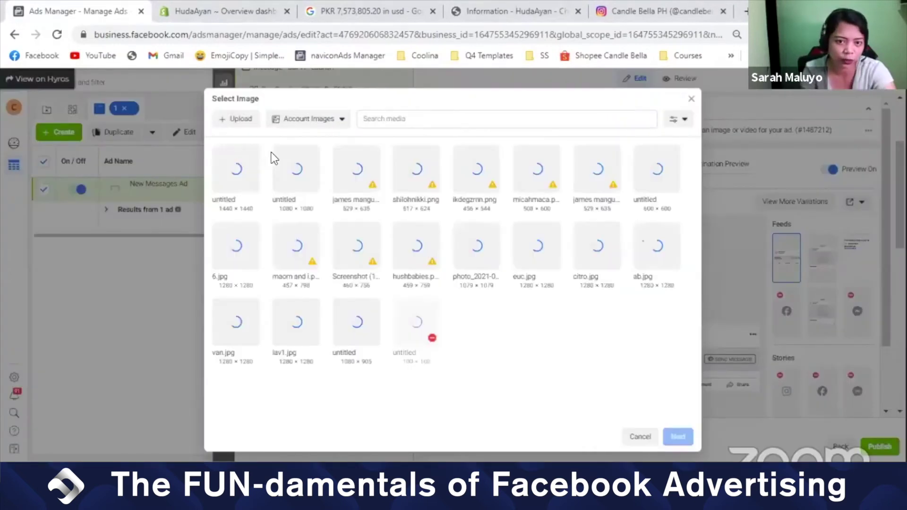
pyautogui.click(247, 122)
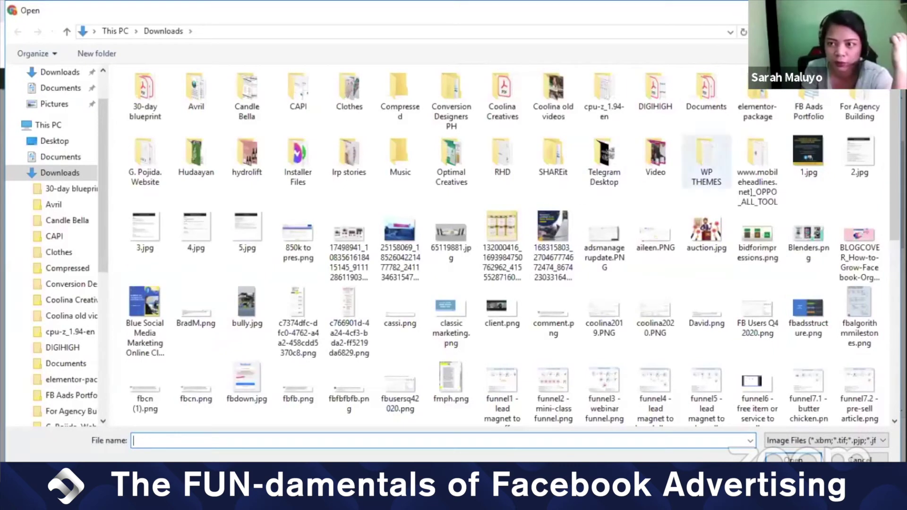
pyautogui.press('Escape')
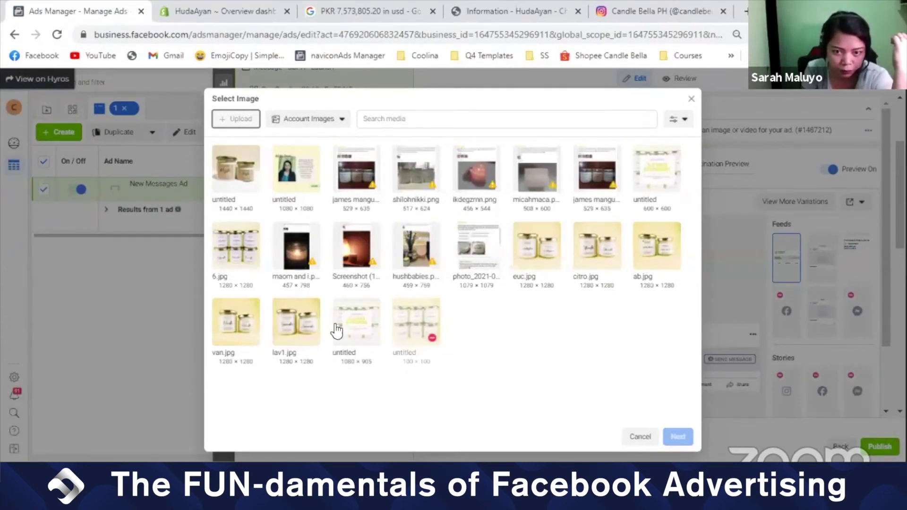
pyautogui.click(222, 177)
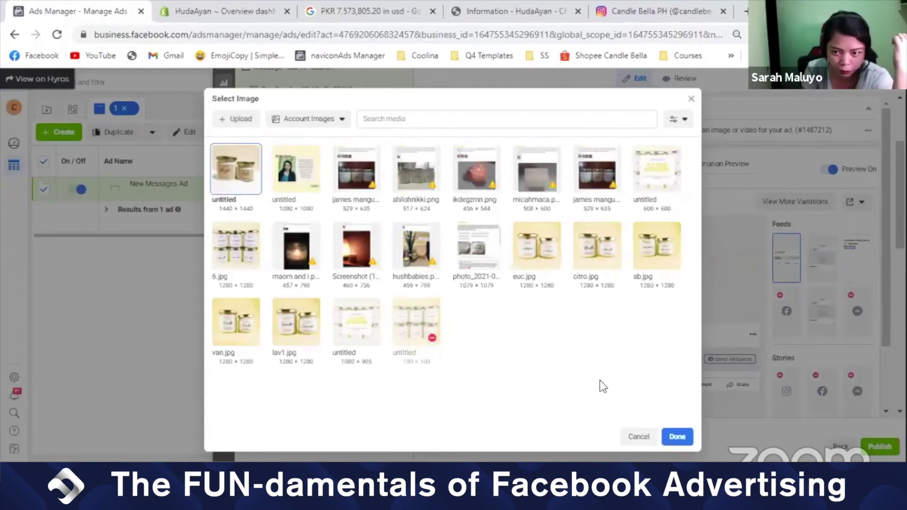
pyautogui.click(678, 443)
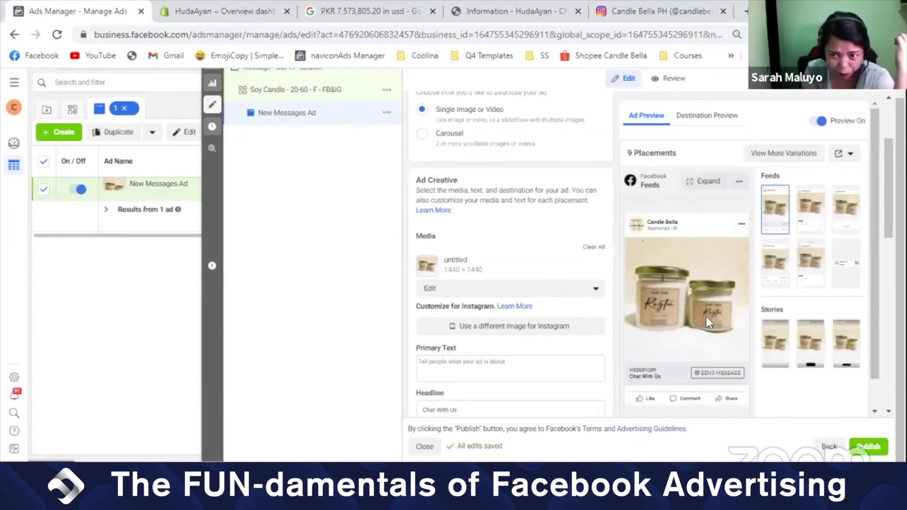
# - Close the New Messages Ad editor without publishing, keeping the ad as a draft
pyautogui.scroll(-2, 885, 199)
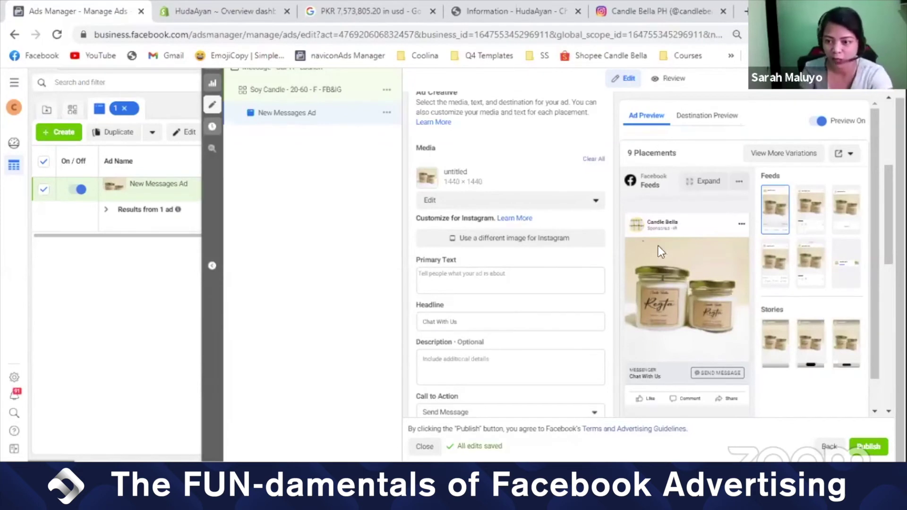
pyautogui.moveTo(624, 272)
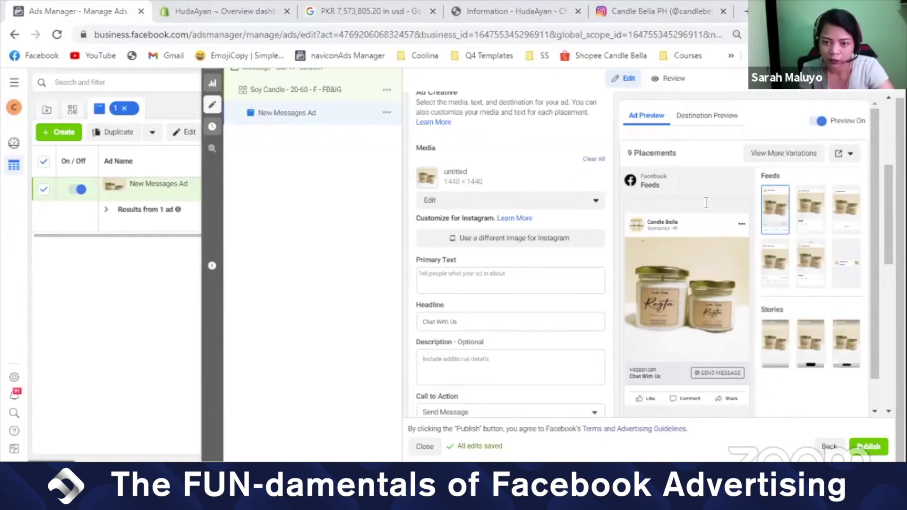
pyautogui.click(472, 279)
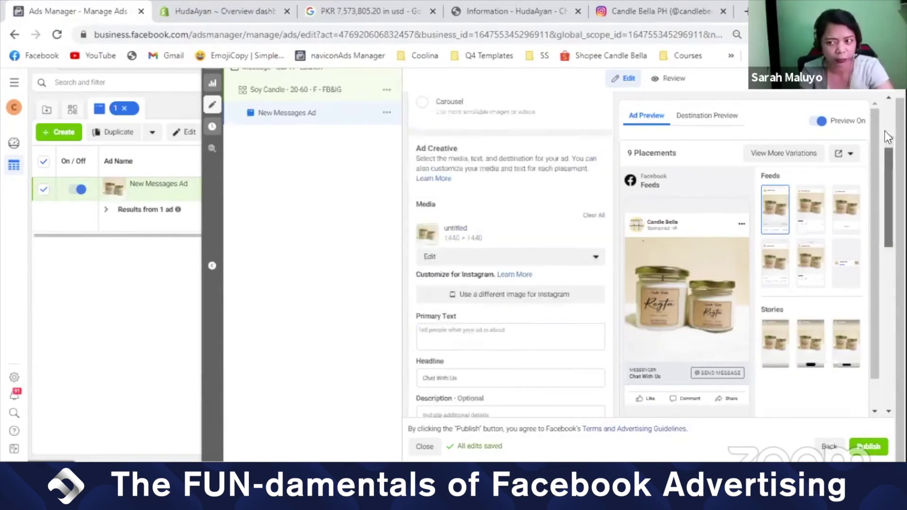
pyautogui.scroll(5, 685, 283)
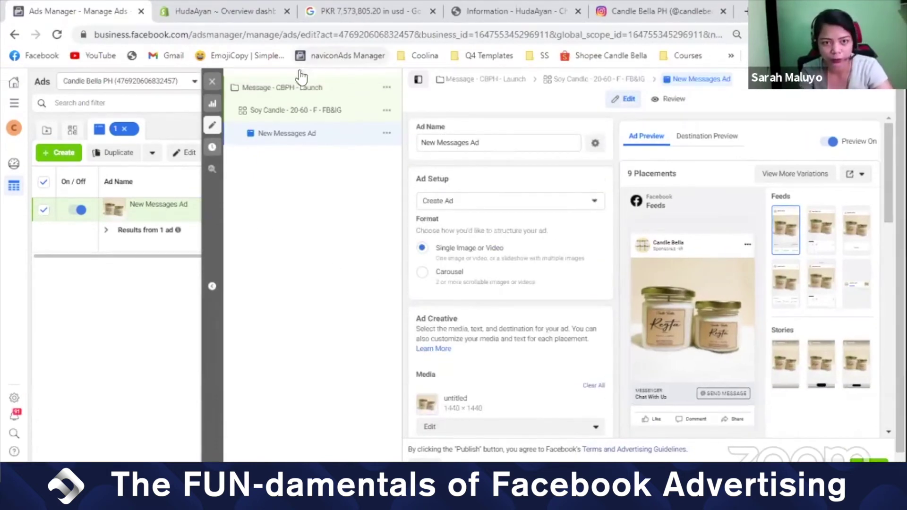
pyautogui.click(212, 81)
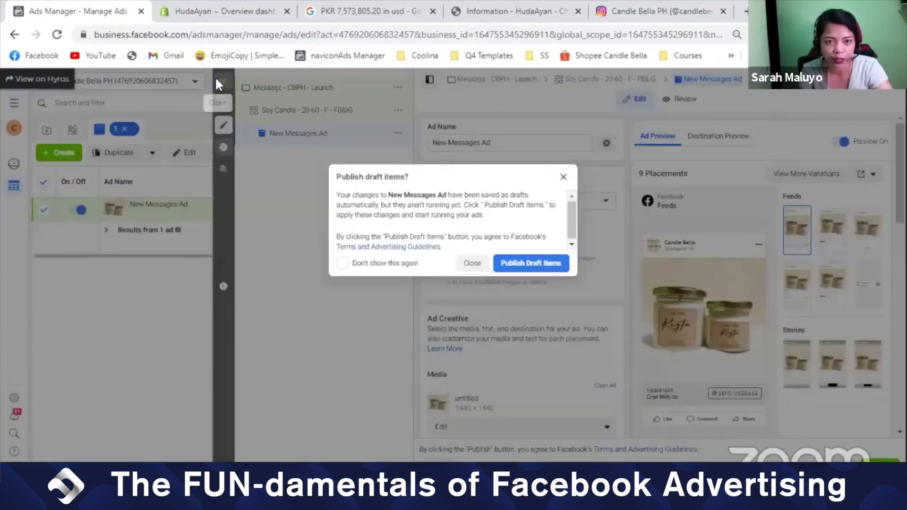
pyautogui.click(472, 264)
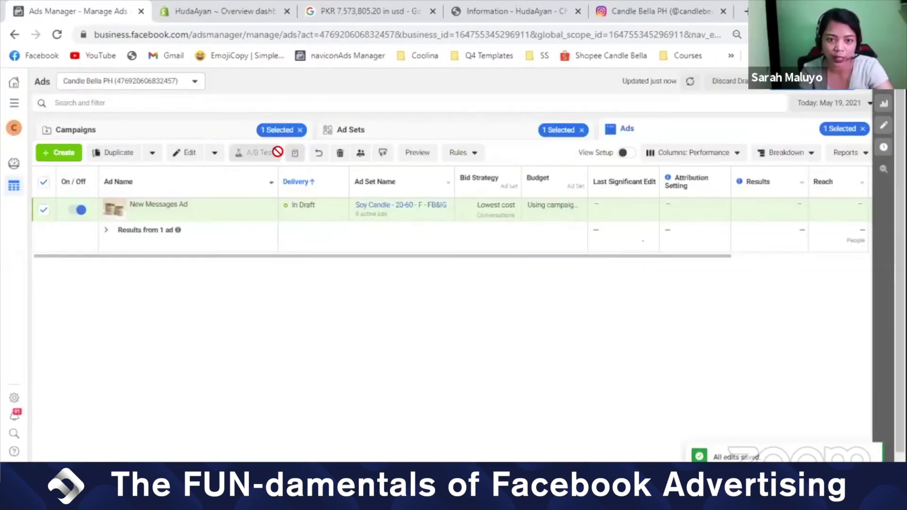
# - In the TOF - Women's Day Intro FB Post campaign, open the IG Post ad under Candles - 24M - Copy for editing
pyautogui.click(370, 130)
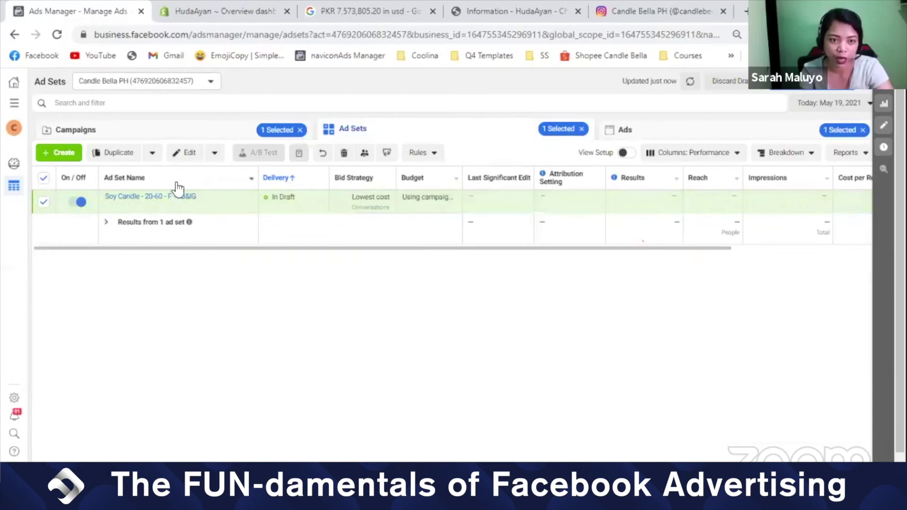
pyautogui.click(214, 134)
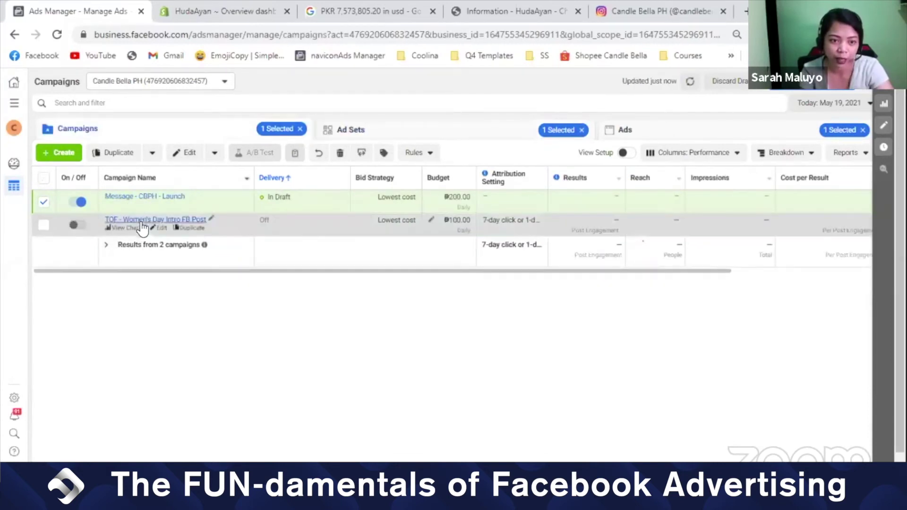
pyautogui.click(143, 220)
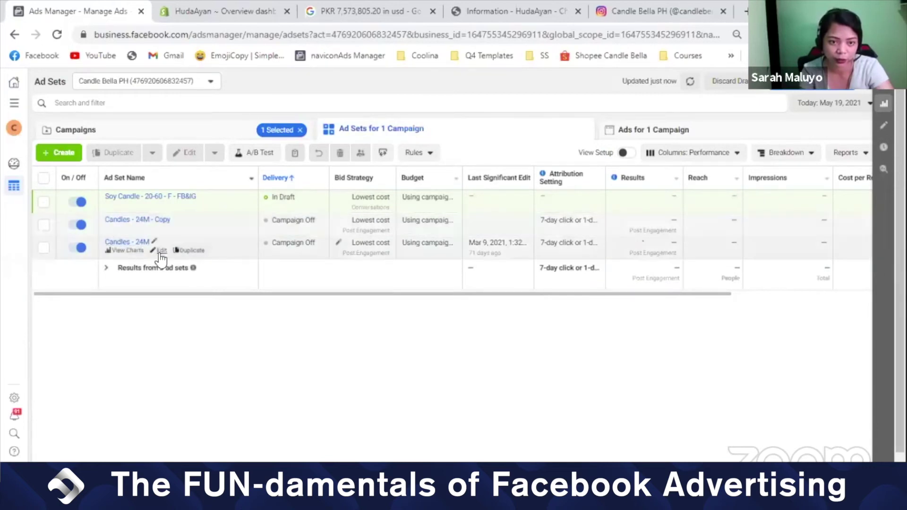
pyautogui.click(162, 251)
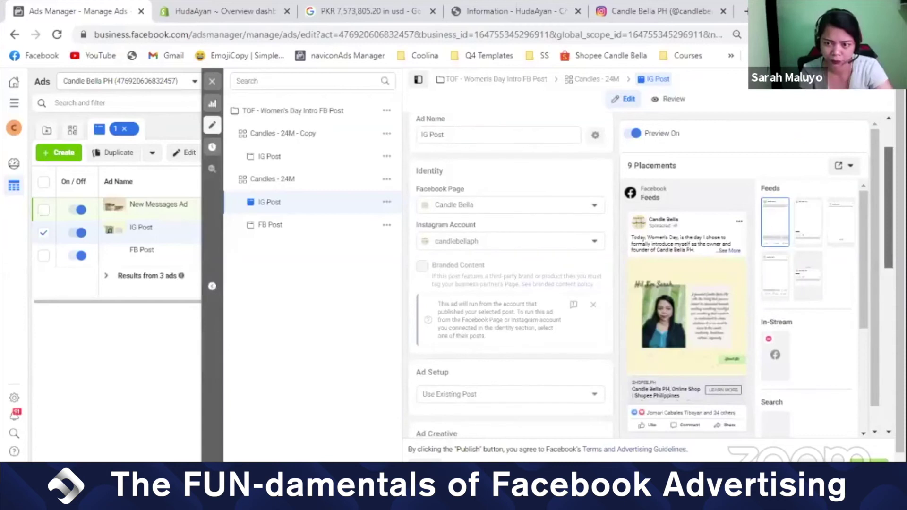
pyautogui.scroll(-5, 511, 283)
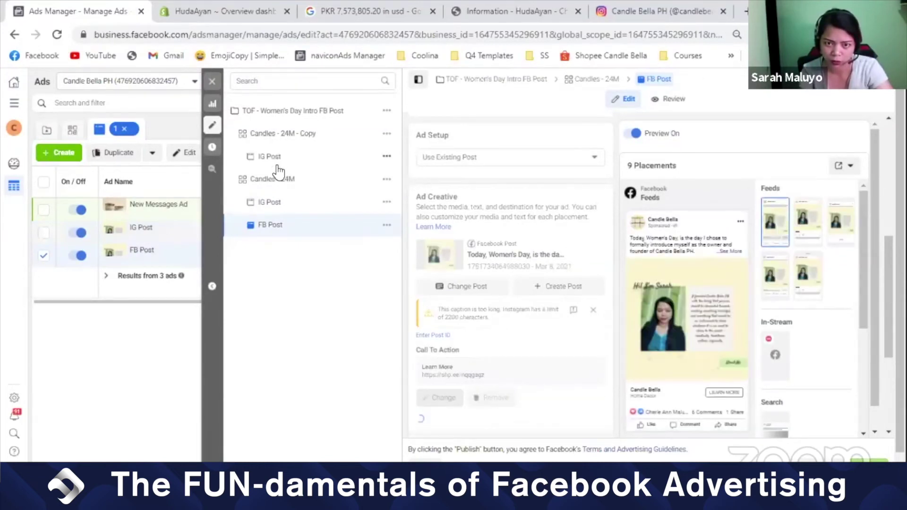
pyautogui.click(319, 165)
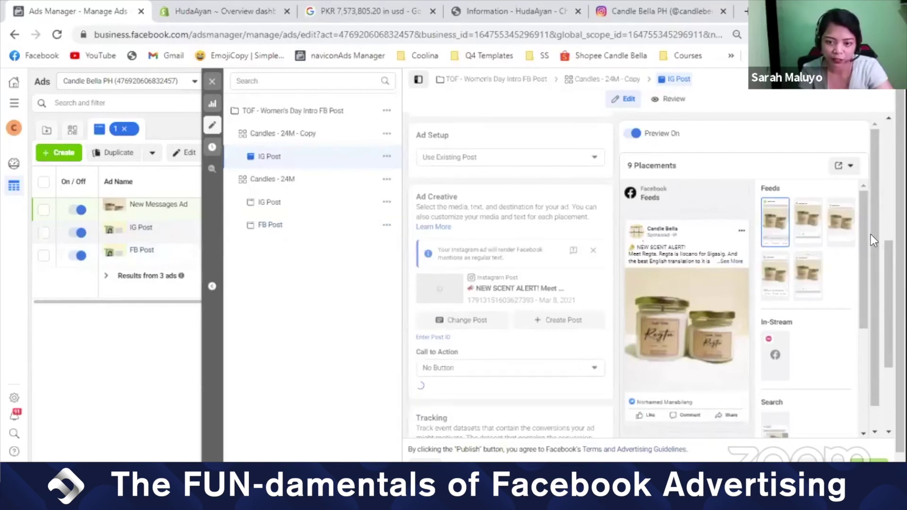
# - Open the IG Post ad's published Facebook post with comments and bring its full caption into view
pyautogui.scroll(-2, 858, 220)
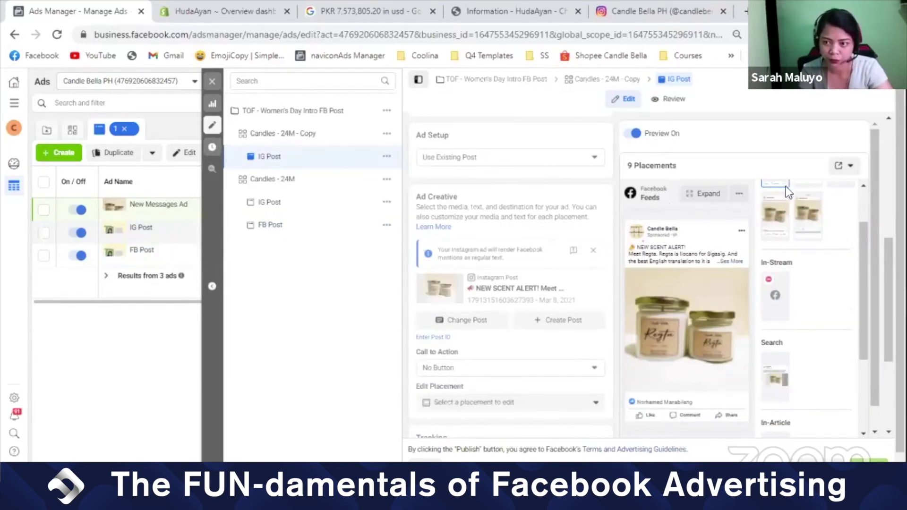
pyautogui.click(836, 173)
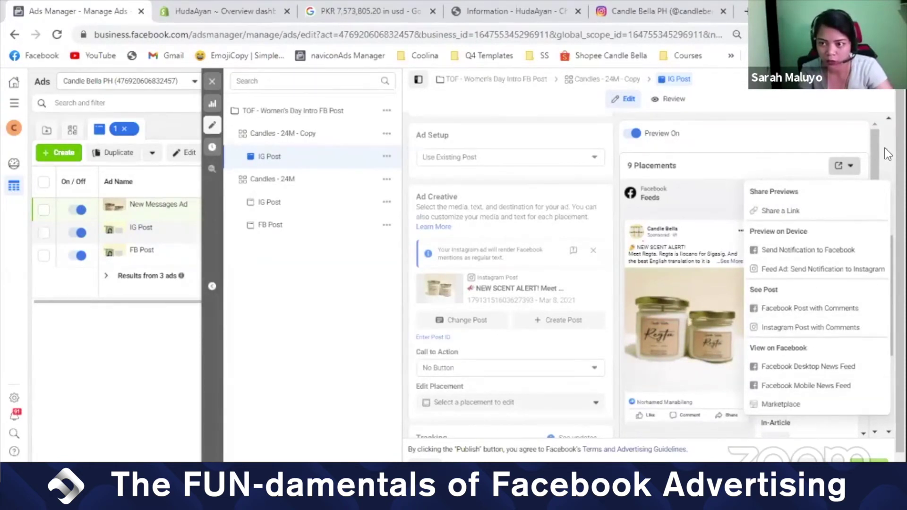
pyautogui.click(839, 166)
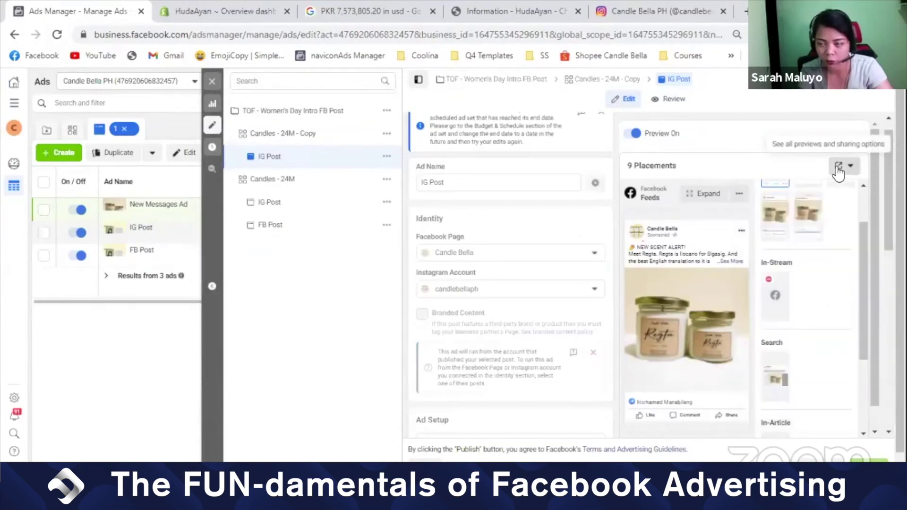
pyautogui.click(838, 169)
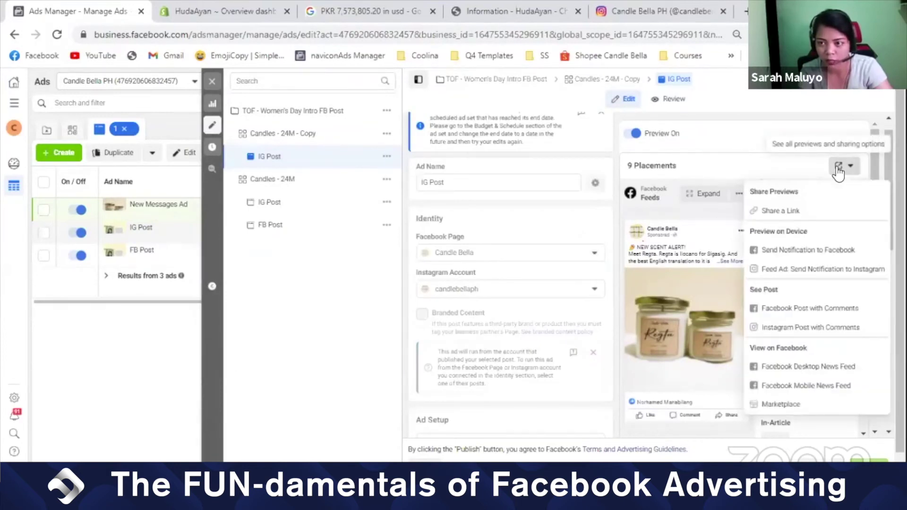
pyautogui.click(792, 309)
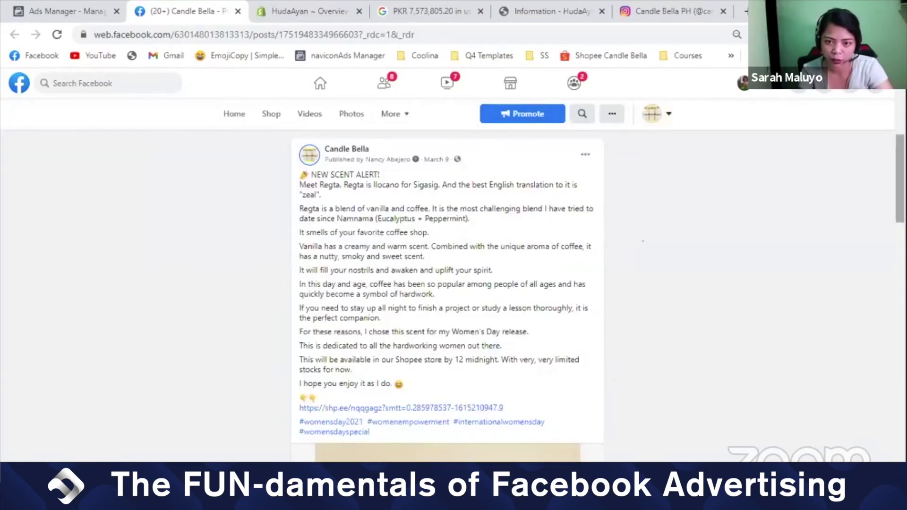
pyautogui.scroll(-1, 479, 213)
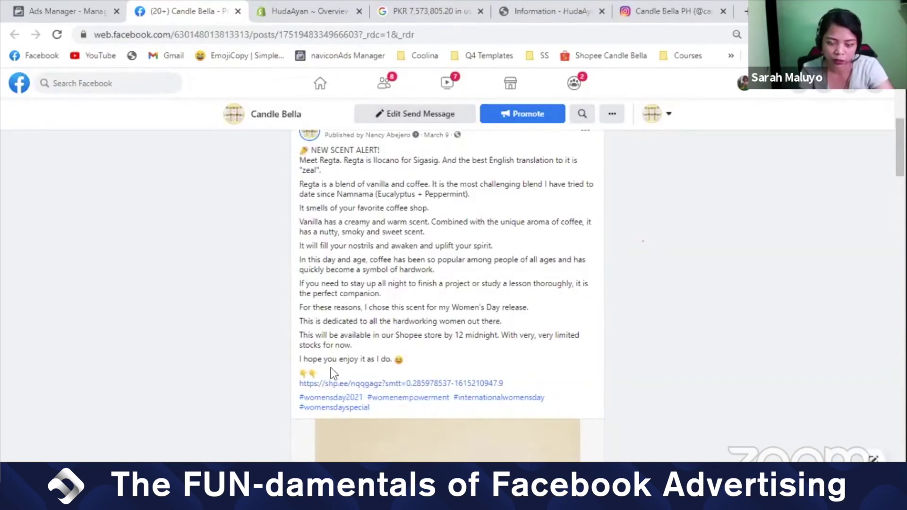
pyautogui.moveTo(322, 374); pyautogui.dragTo(356, 137)
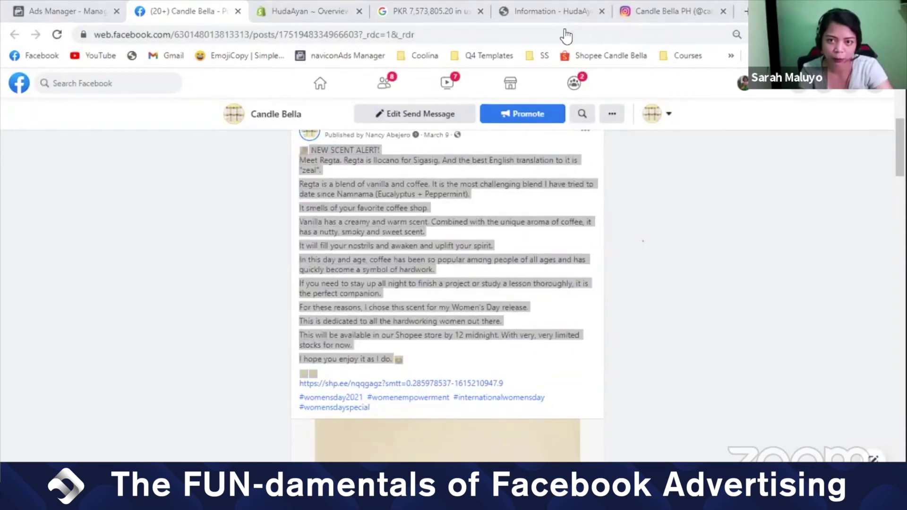
pyautogui.click(355, 360)
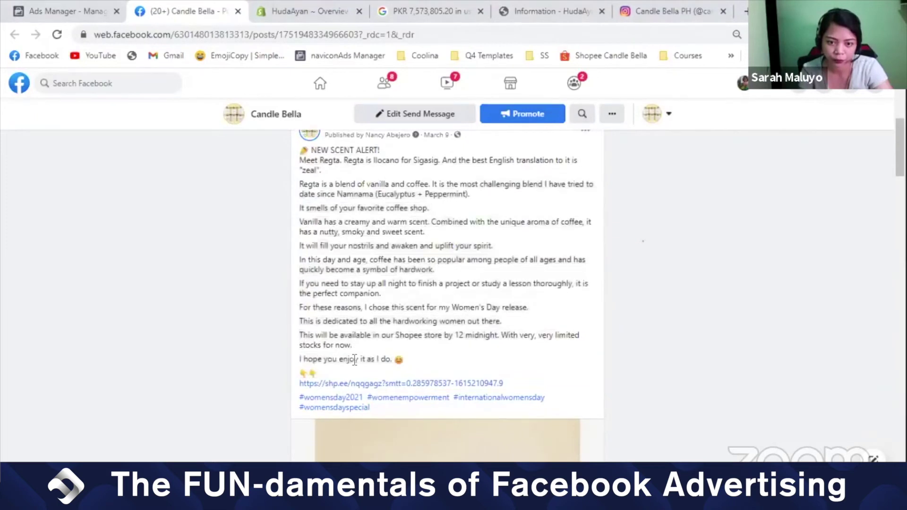
pyautogui.moveTo(379, 406); pyautogui.dragTo(323, 161)
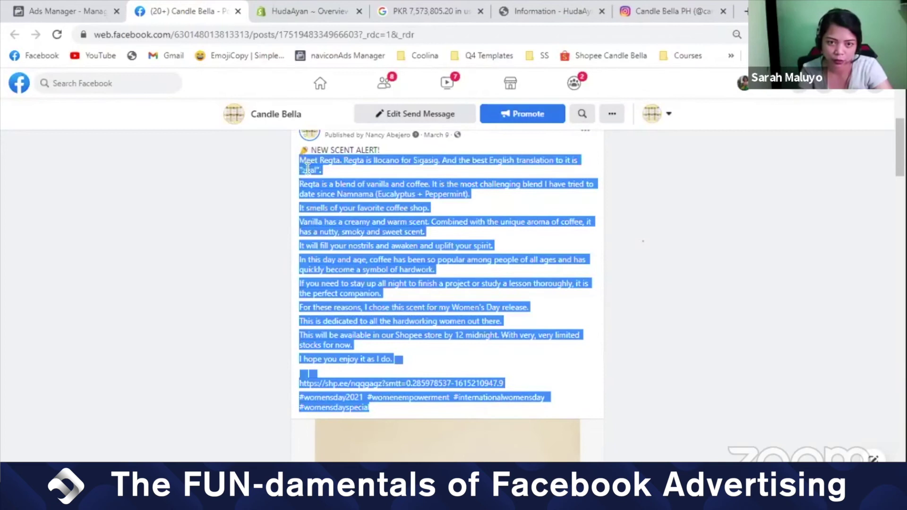
pyautogui.click(302, 169)
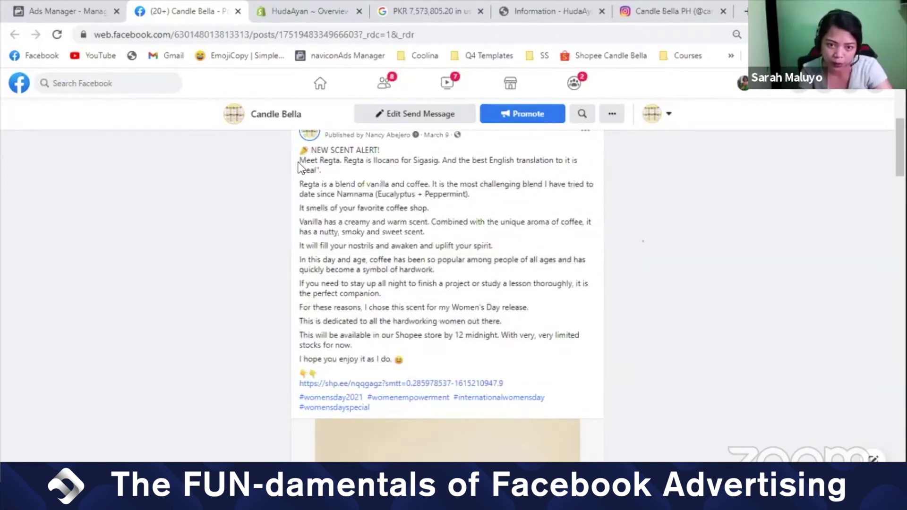
# - Copy the post caption from "Meet Regta" through the shp.ee link and return to Ads Manager
pyautogui.moveTo(299, 160); pyautogui.dragTo(510, 381)
pyautogui.rightClick(352, 225)
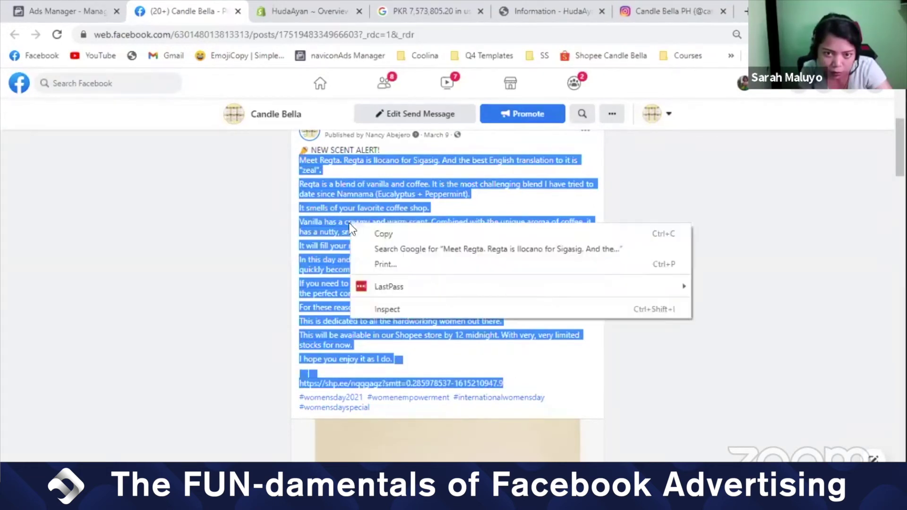
pyautogui.click(372, 235)
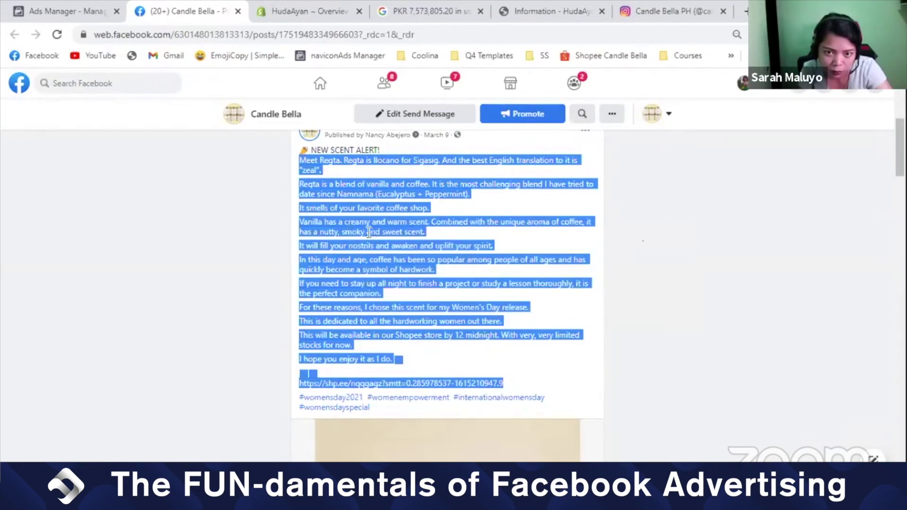
pyautogui.click(66, 10)
pyautogui.click(616, 140)
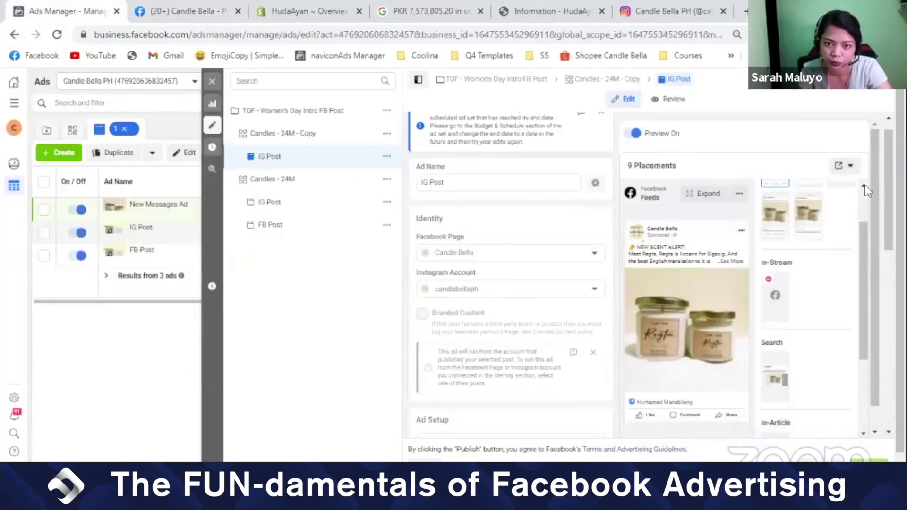
# - Close the IG Post ad and open New Messages Ad under Message - CBPH - Launch, Soy Candle - 20-60 - F - FB&IG for editing
pyautogui.click(212, 85)
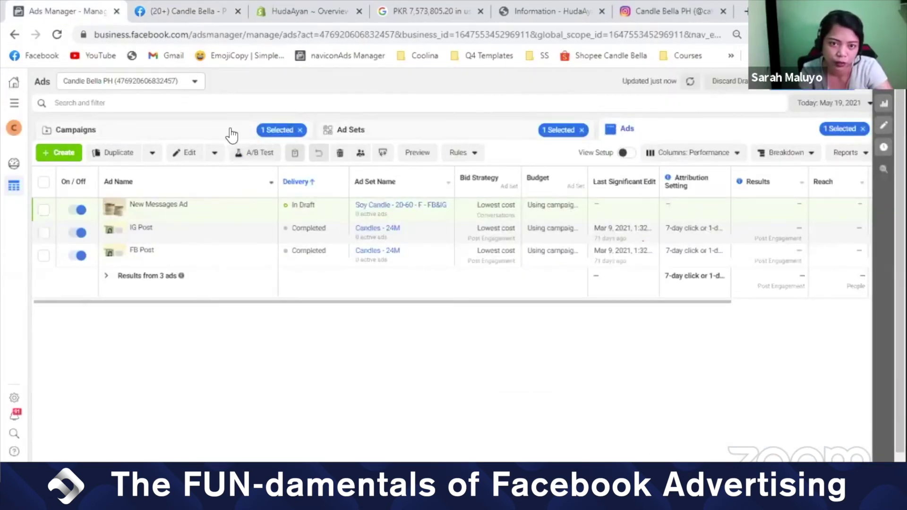
pyautogui.click(222, 134)
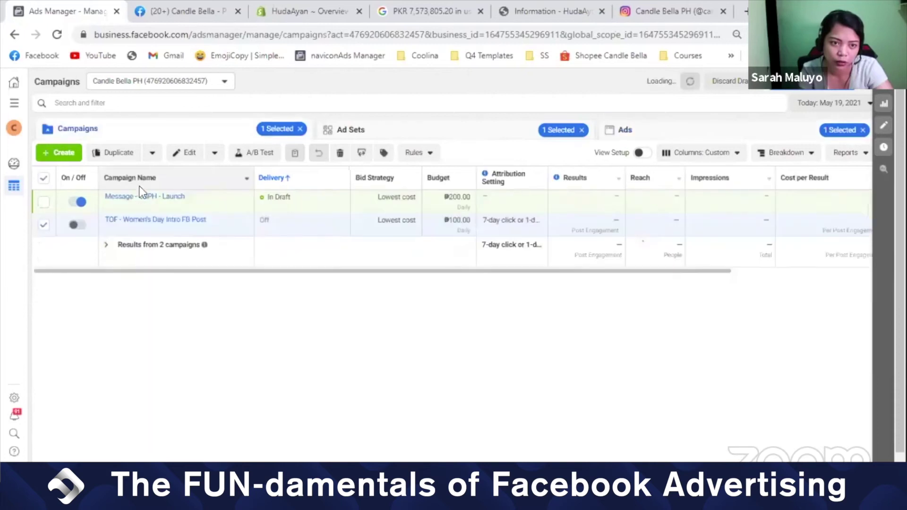
pyautogui.click(167, 198)
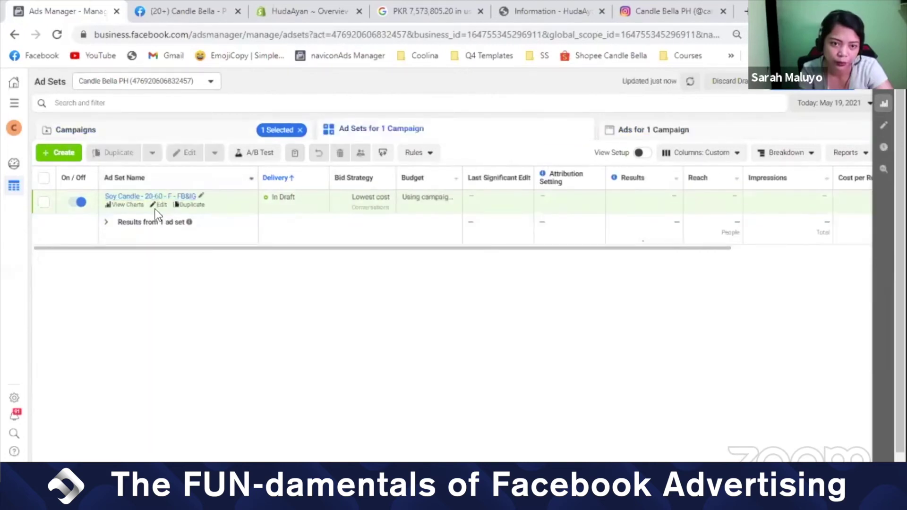
pyautogui.click(167, 198)
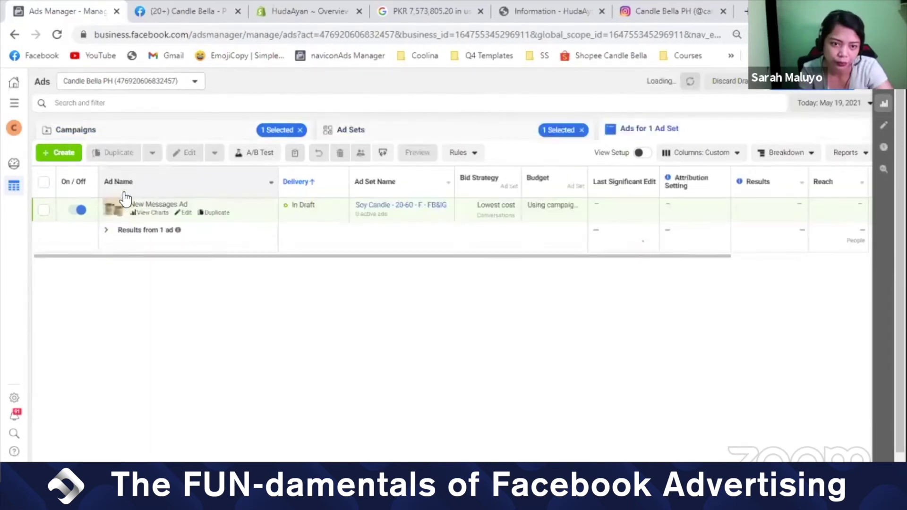
pyautogui.click(183, 214)
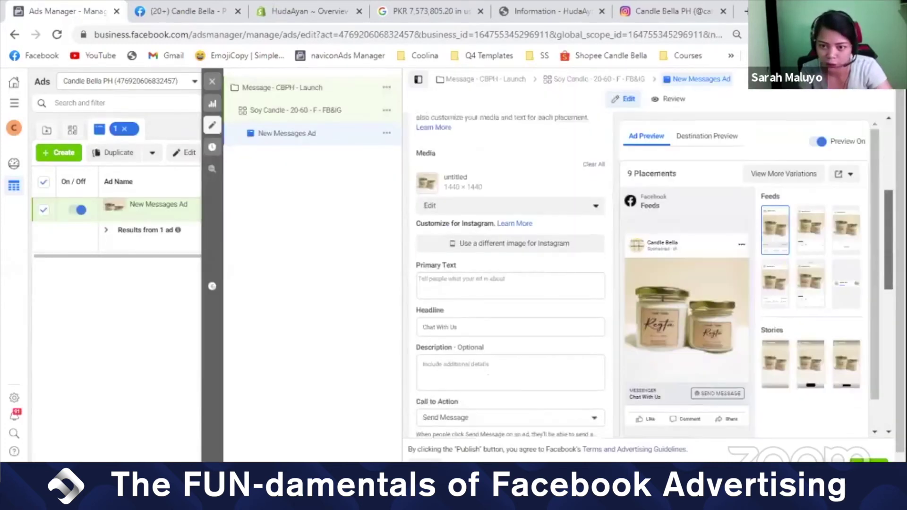
# - Try the copied Facebook caption as the ad's primary text, and clear the field again
pyautogui.click(490, 246)
pyautogui.rightClick(482, 232)
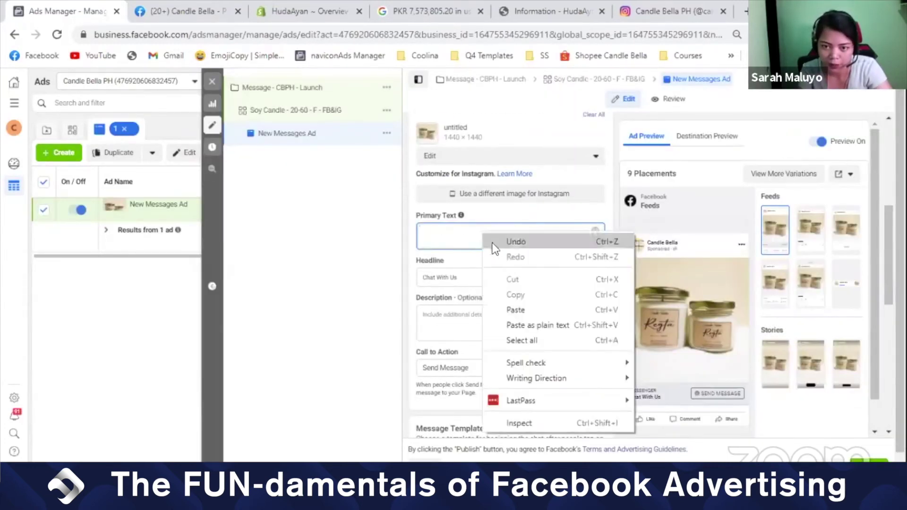
pyautogui.click(515, 309)
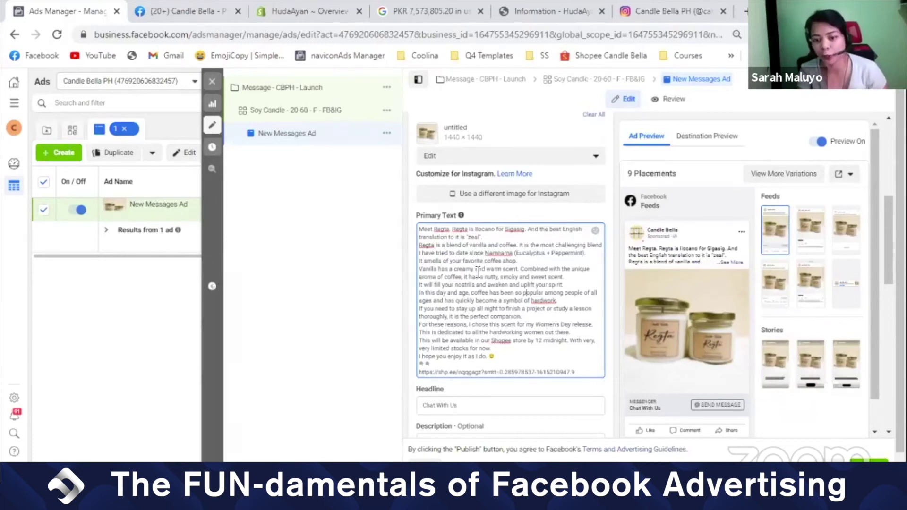
pyautogui.moveTo(574, 372); pyautogui.dragTo(416, 225)
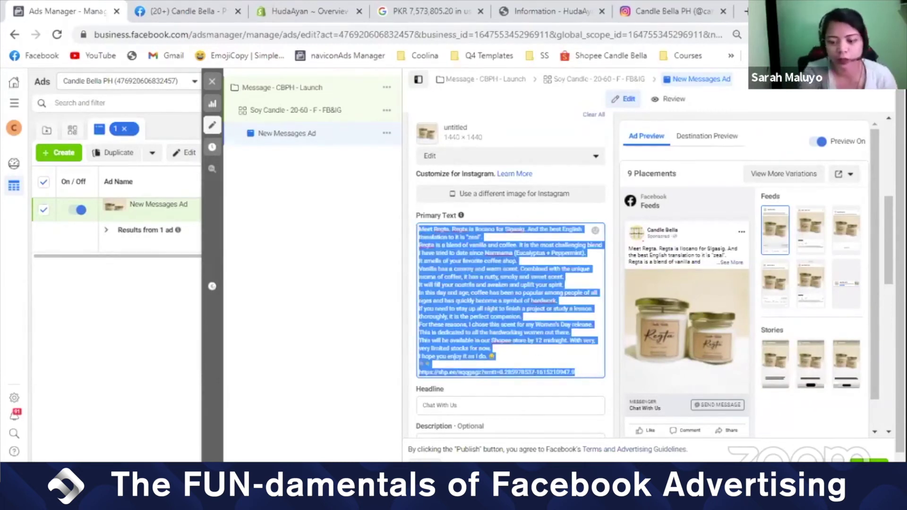
pyautogui.press('BackSpace')
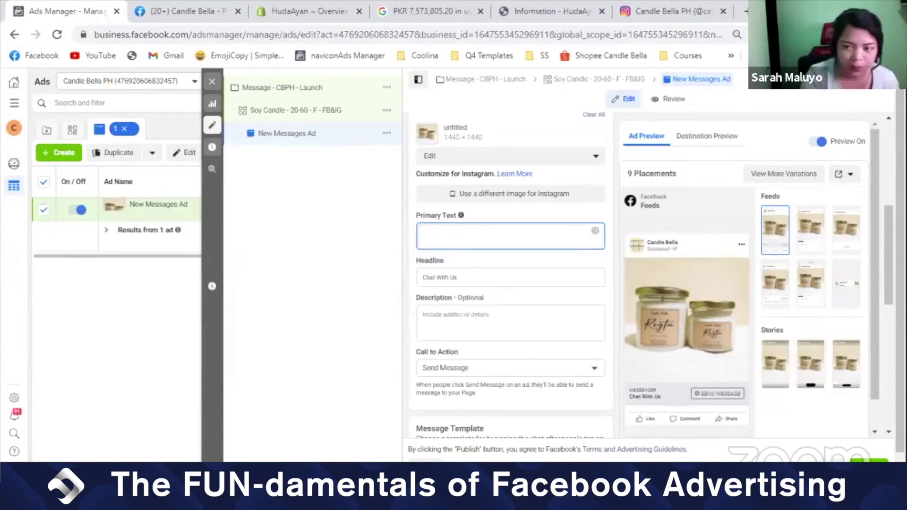
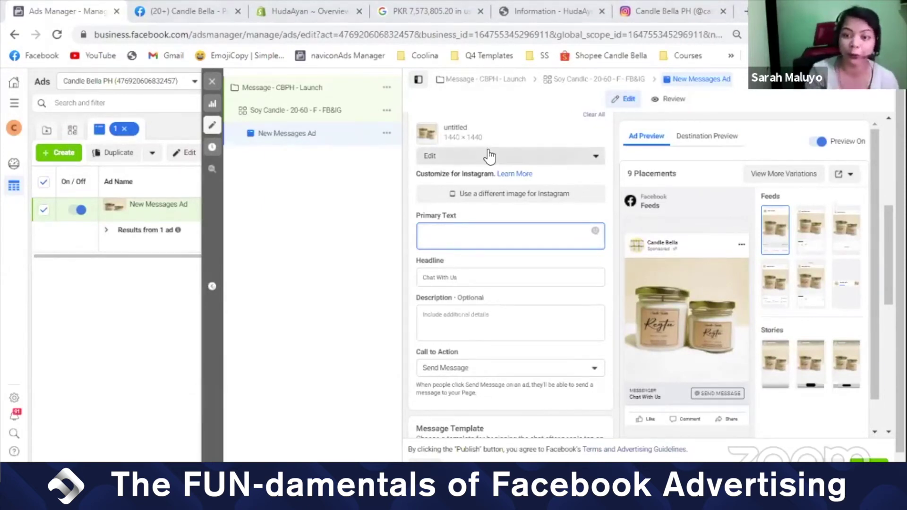
# - Switch to Candle Bella's Instagram profile and open the post showing the lit Regta candle
pyautogui.click(519, 238)
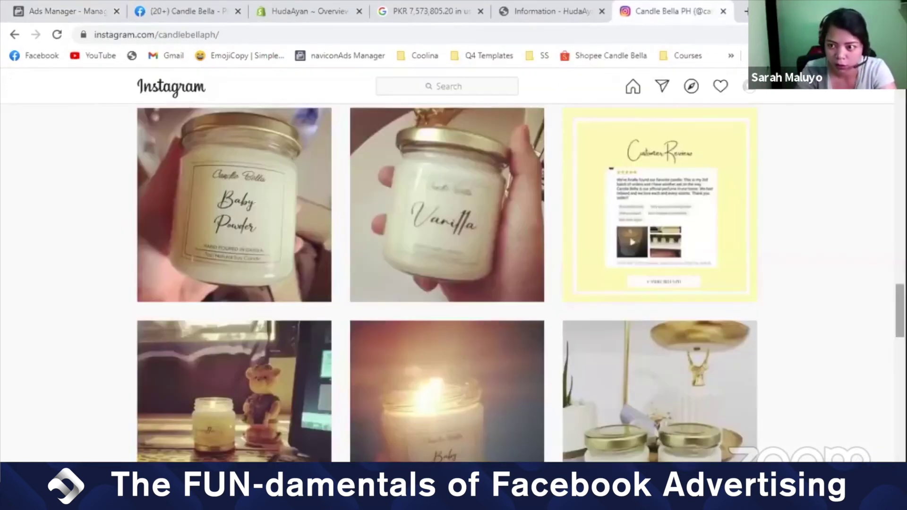
pyautogui.scroll(-15, 447, 284)
pyautogui.scroll(-10, 539, 223)
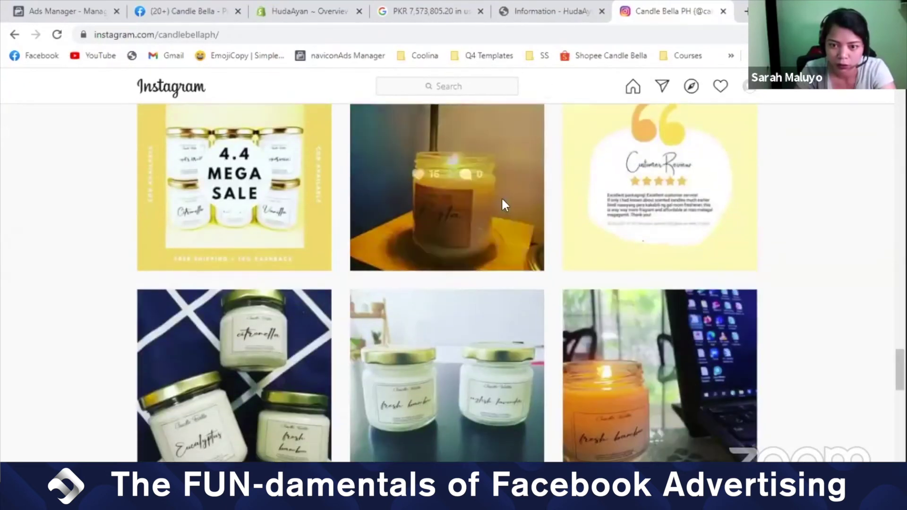
pyautogui.click(502, 202)
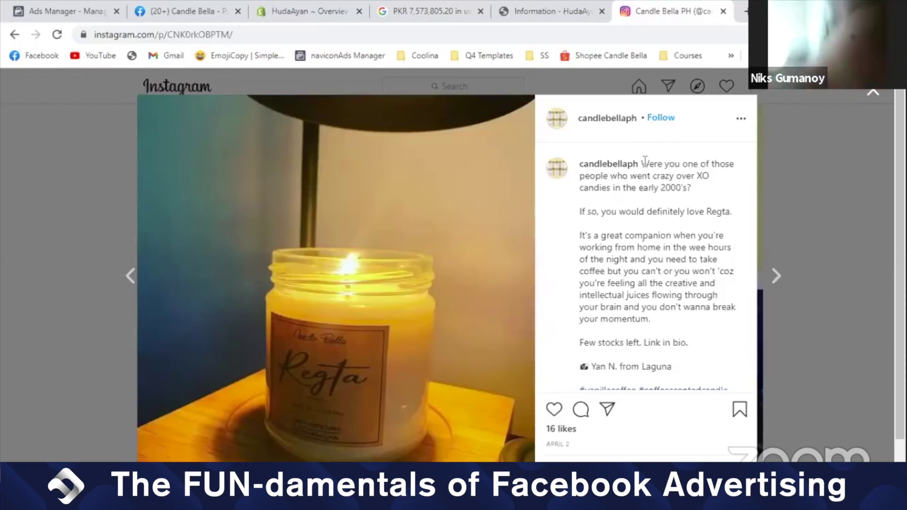
# - Copy the Instagram caption from "Were you one of those people" through "break your momentum." into the ad's primary text in Ads Manager
pyautogui.moveTo(641, 163); pyautogui.dragTo(698, 341)
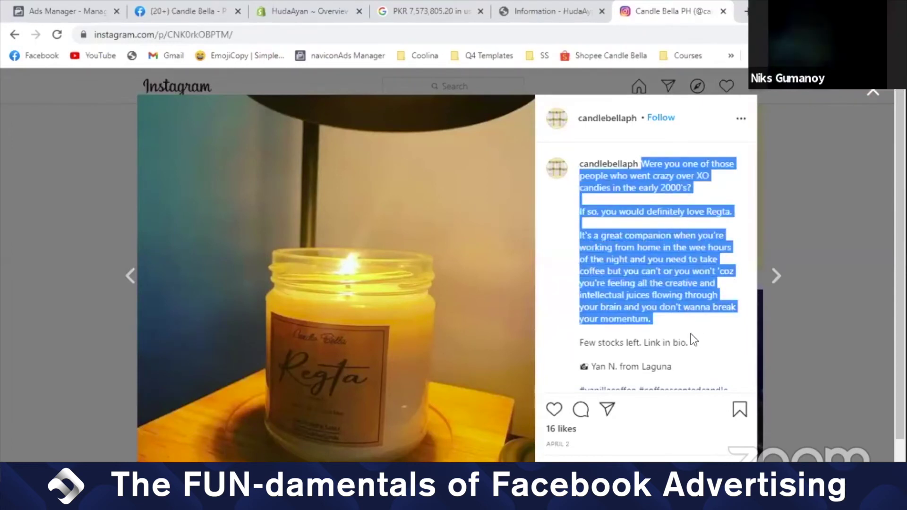
pyautogui.click(697, 331)
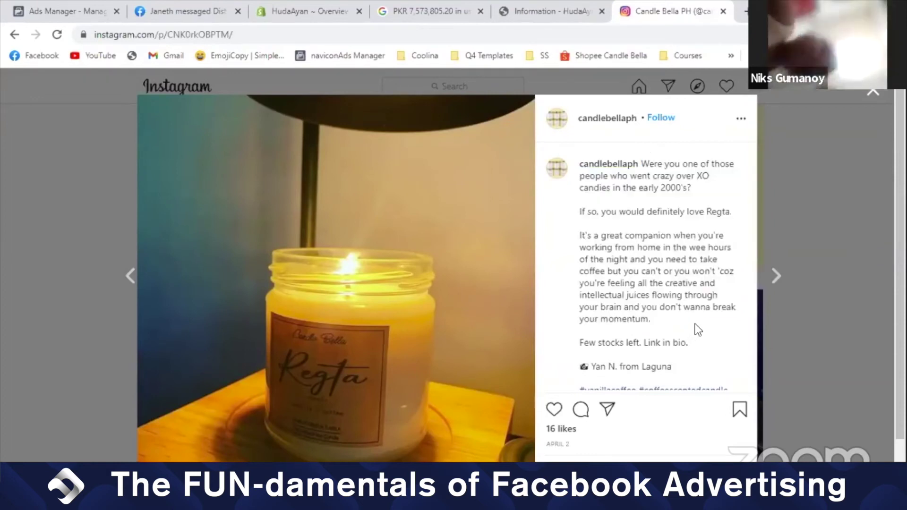
pyautogui.moveTo(661, 324); pyautogui.dragTo(645, 164)
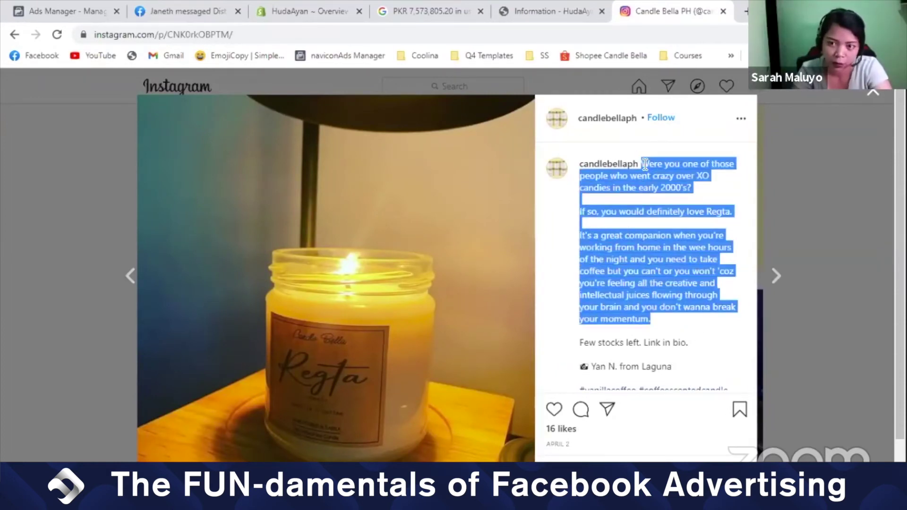
pyautogui.click(63, 12)
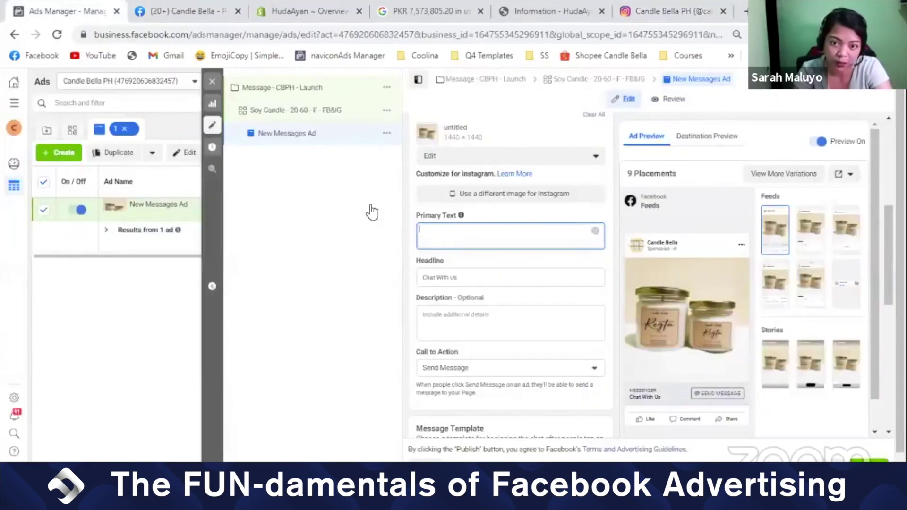
pyautogui.write("Were you one of those people who went crazy over XO candies in early 2000's?  If so, you would definitely love Regta.  It's a great companion when you're working from home in the wee hours of the night and you need to take coffee but you can't or you won't 'coz you're feeling all the creative and intellectual juices flowing through your brain and you don't wanna break your momentum.")
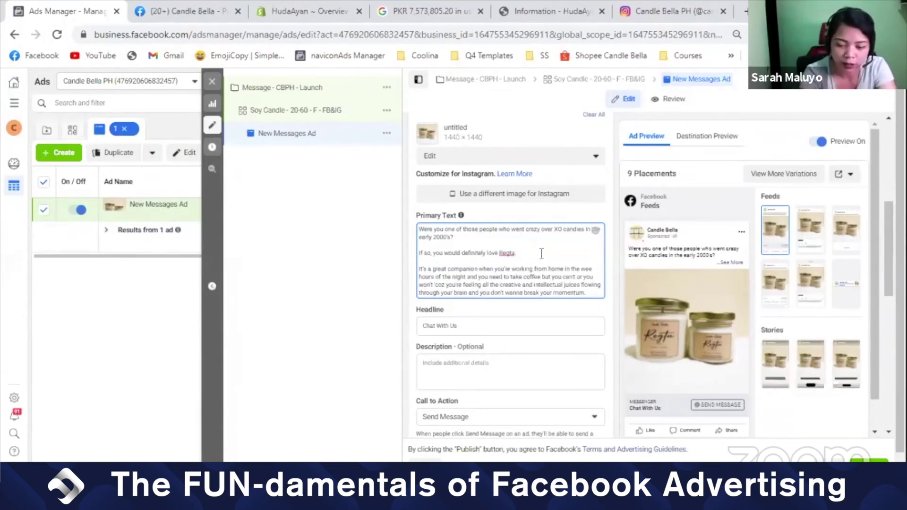
# - Add "It's a blend of vanilla and coffee scent." after "If so, you would definitely love Regta." and adjust the spacing before "Regta"
pyautogui.write("It's a")
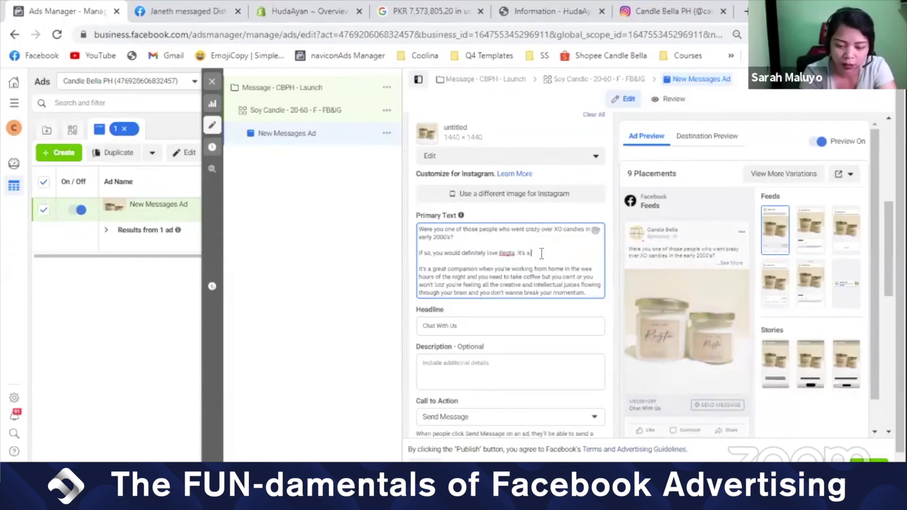
pyautogui.write(' blend')
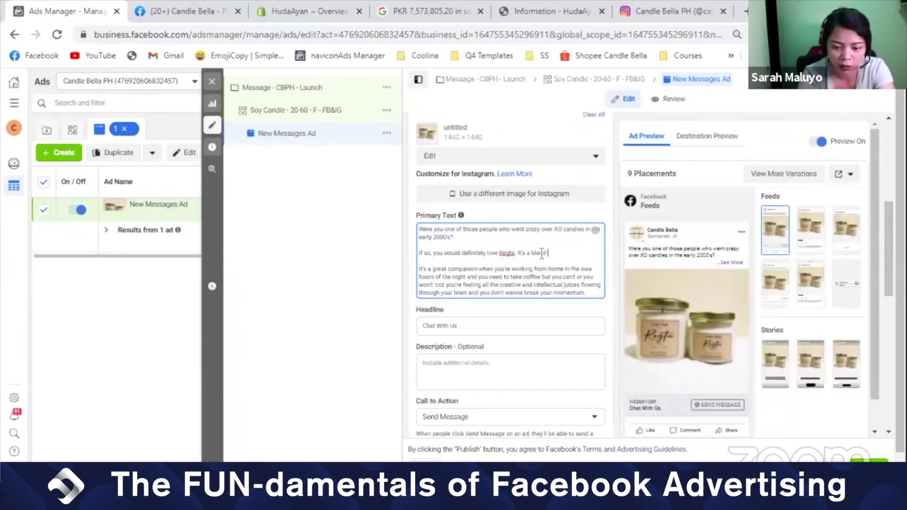
pyautogui.write(' of van')
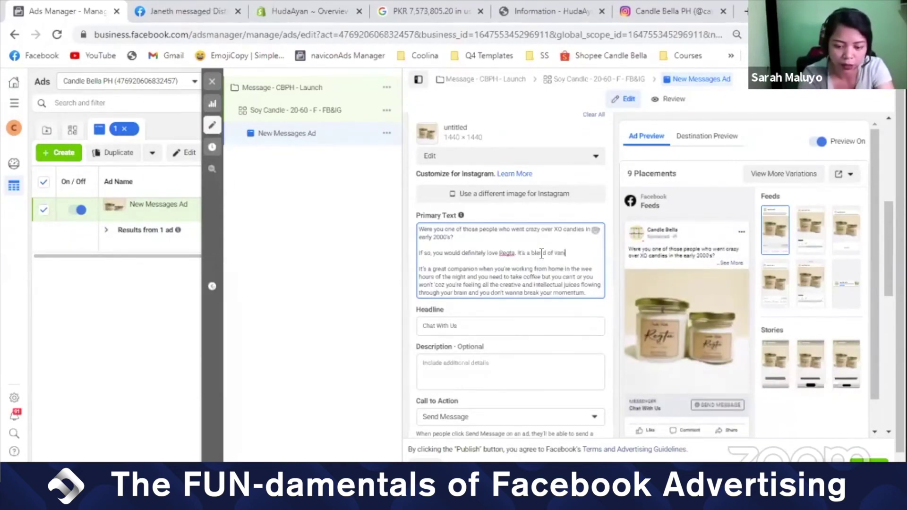
pyautogui.write('illa and coffee sce')
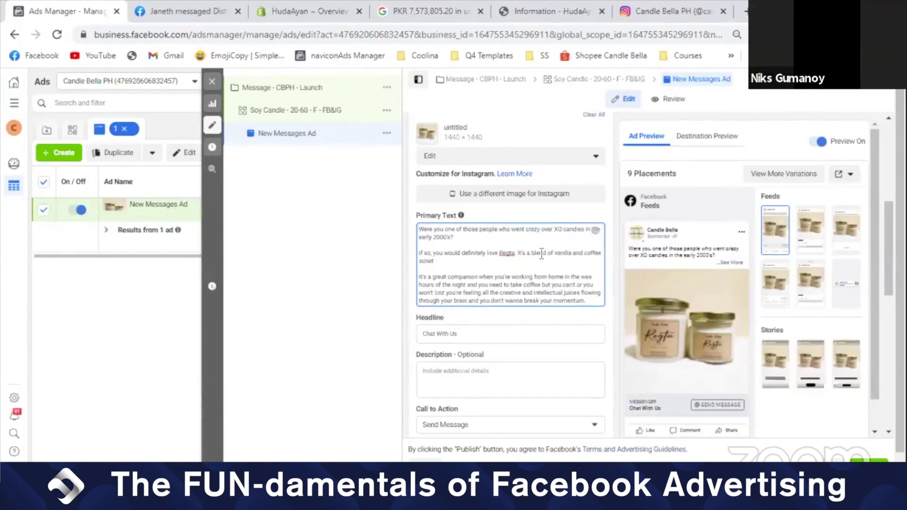
pyautogui.press('BackSpace')
pyautogui.write('t.')
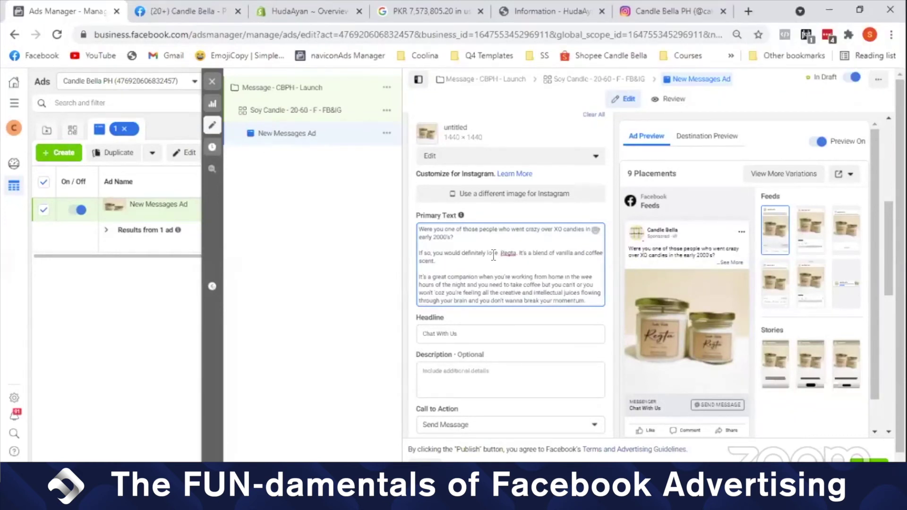
pyautogui.press('BackSpace')
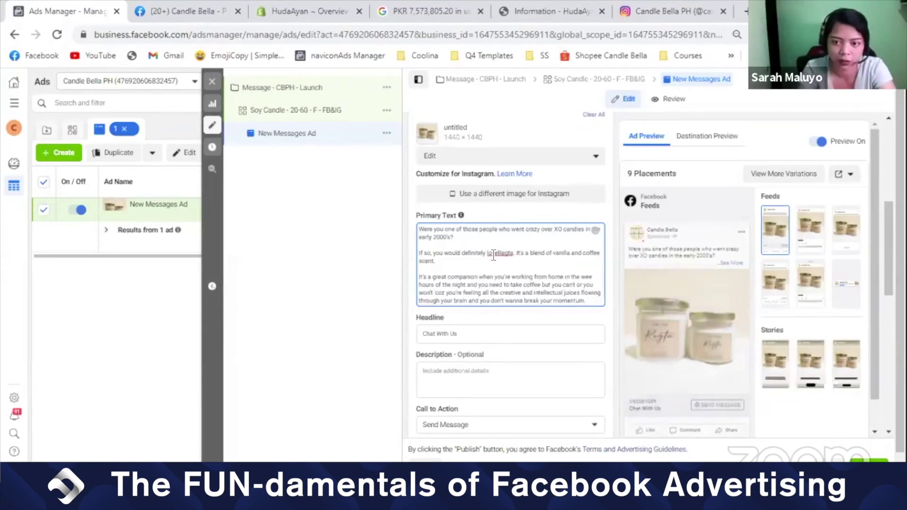
pyautogui.tripleClick(499, 297)
# - Replace the ad's default headline with "Vanilla Coffee Scented Candle"
pyautogui.click(565, 332)
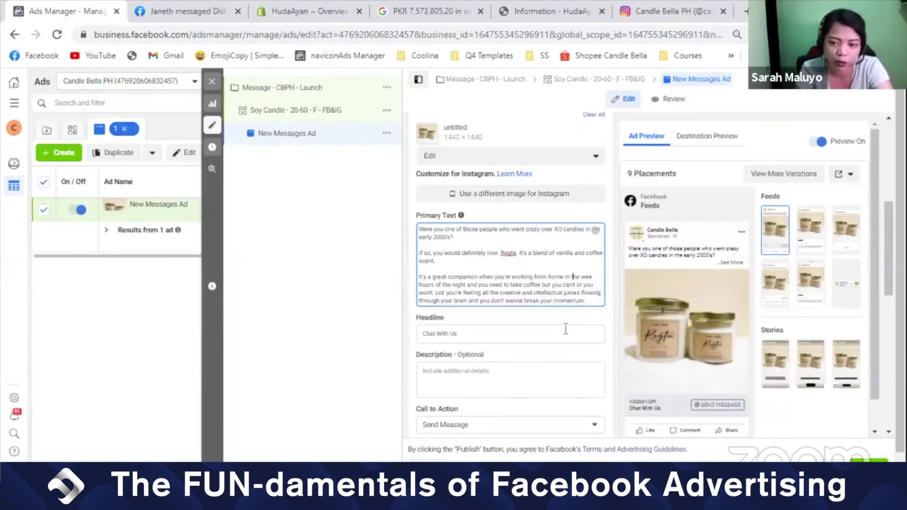
pyautogui.tripleClick(565, 333)
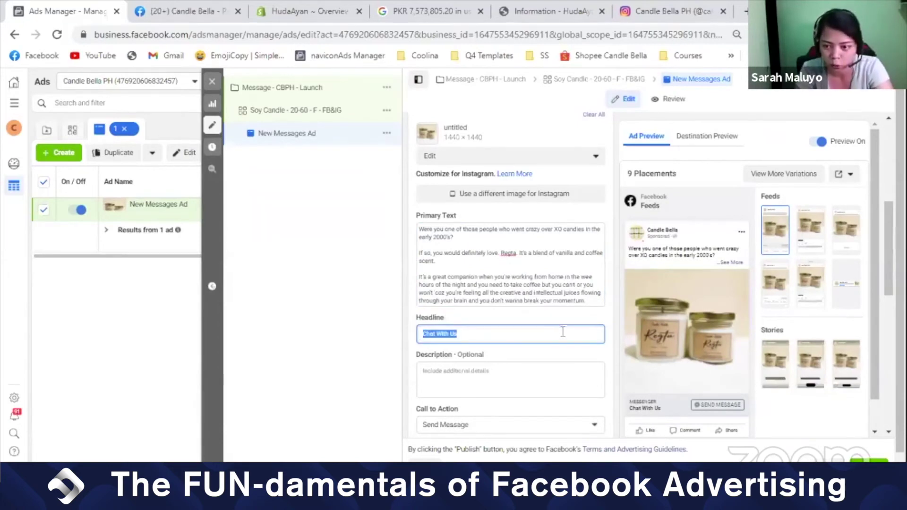
pyautogui.scroll(-2, 510, 284)
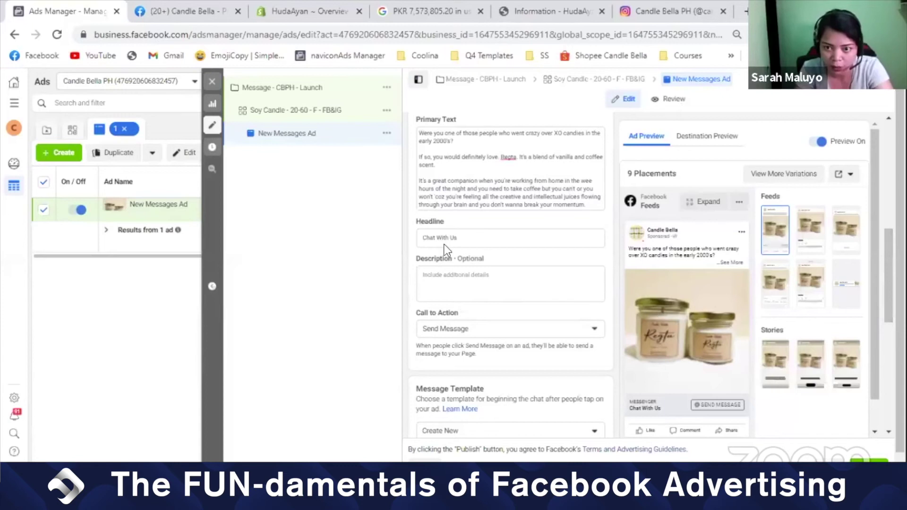
pyautogui.tripleClick(501, 242)
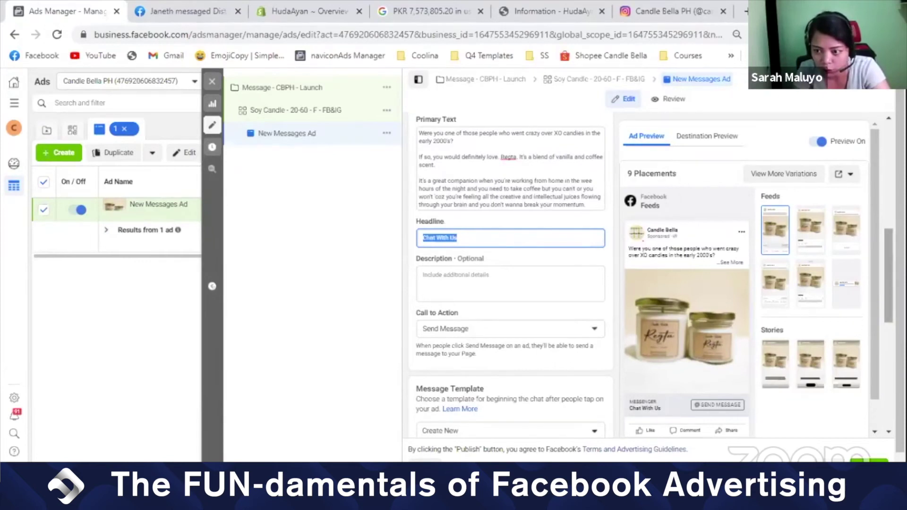
pyautogui.click(900, 283)
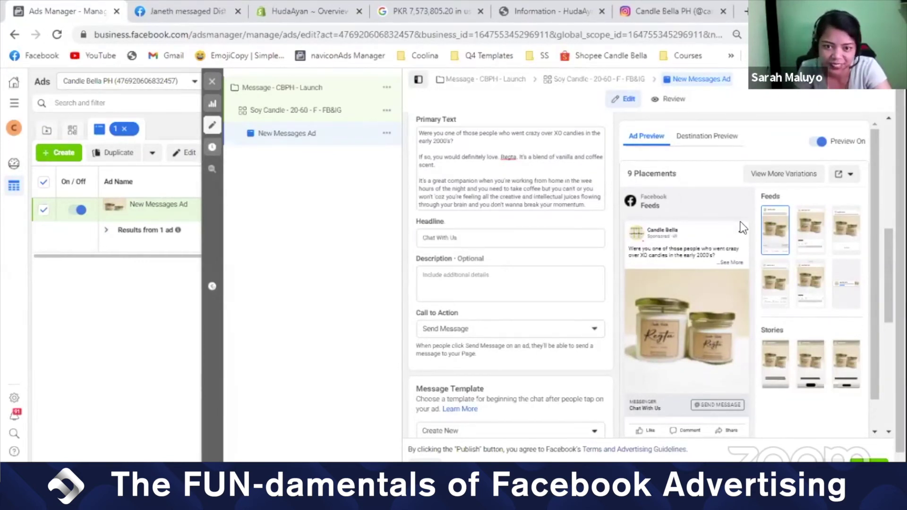
pyautogui.click(459, 236)
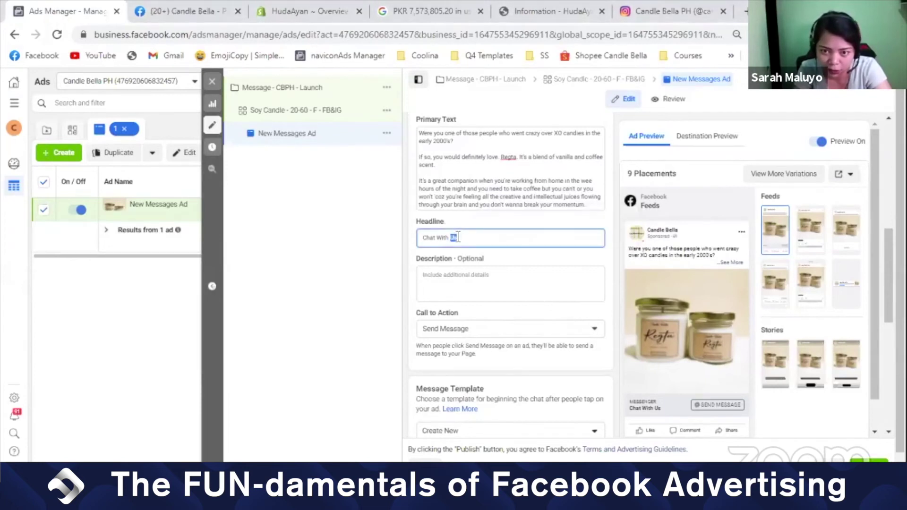
pyautogui.hotkey('ctrl', 'a')
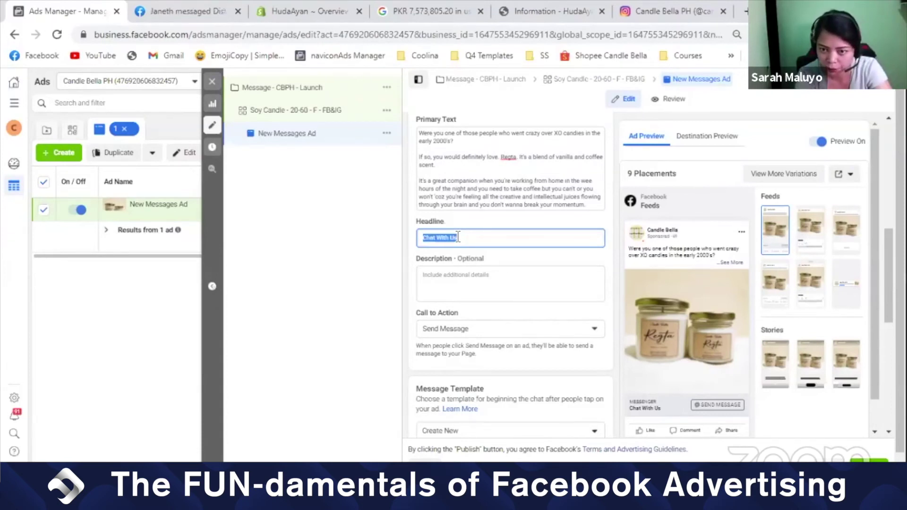
pyautogui.write('V')
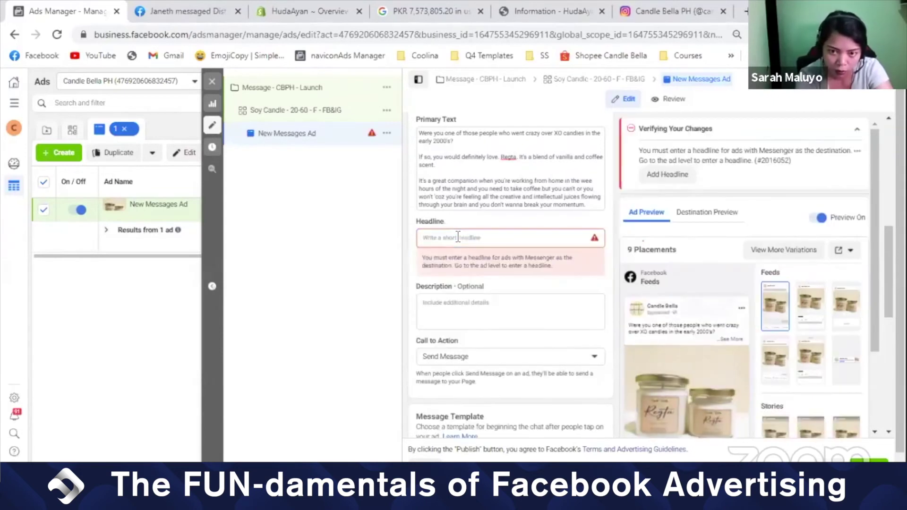
pyautogui.click(458, 239)
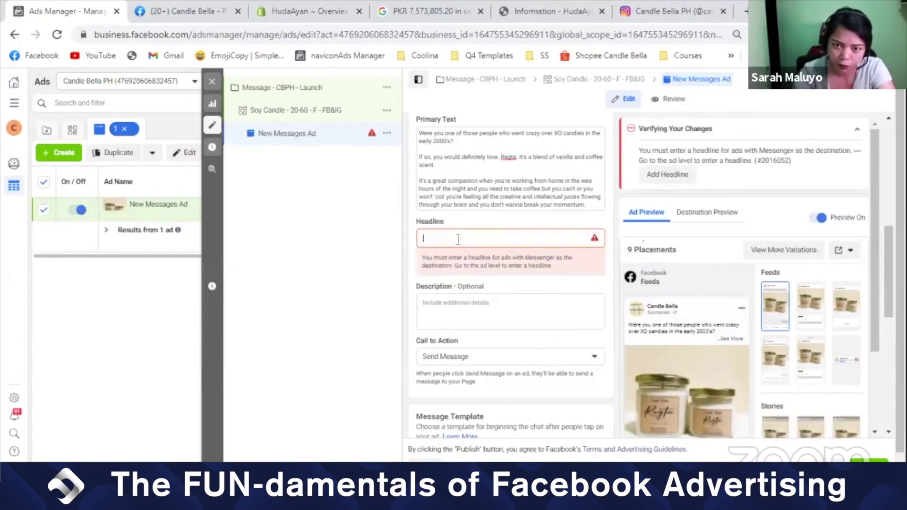
pyautogui.write('Vanil')
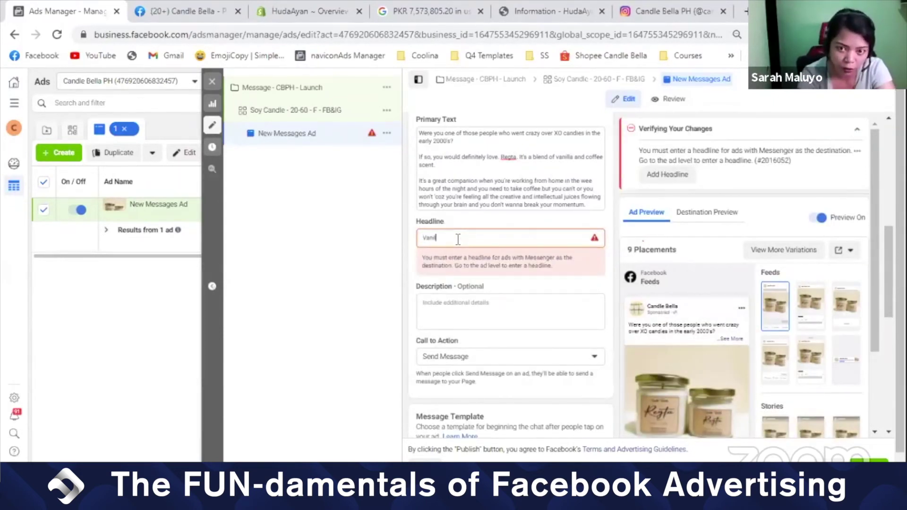
pyautogui.write('la Co')
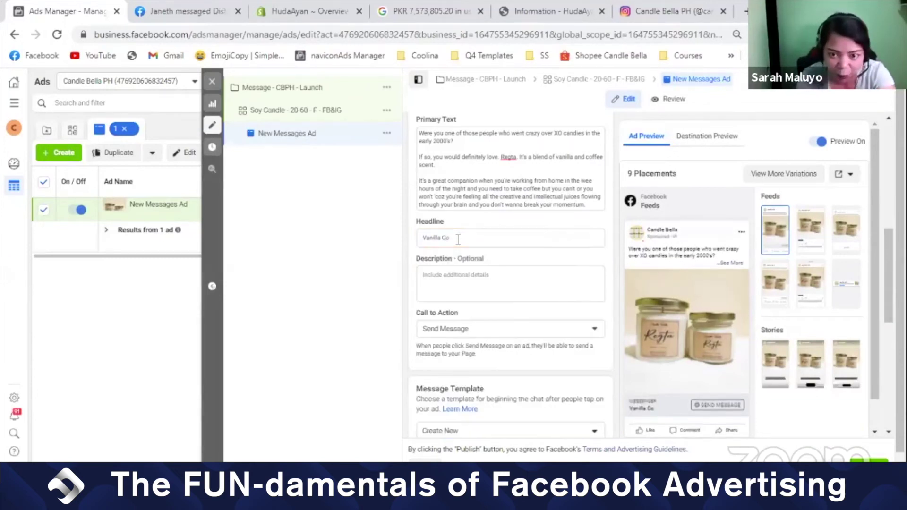
pyautogui.click(458, 240)
pyautogui.write('f')
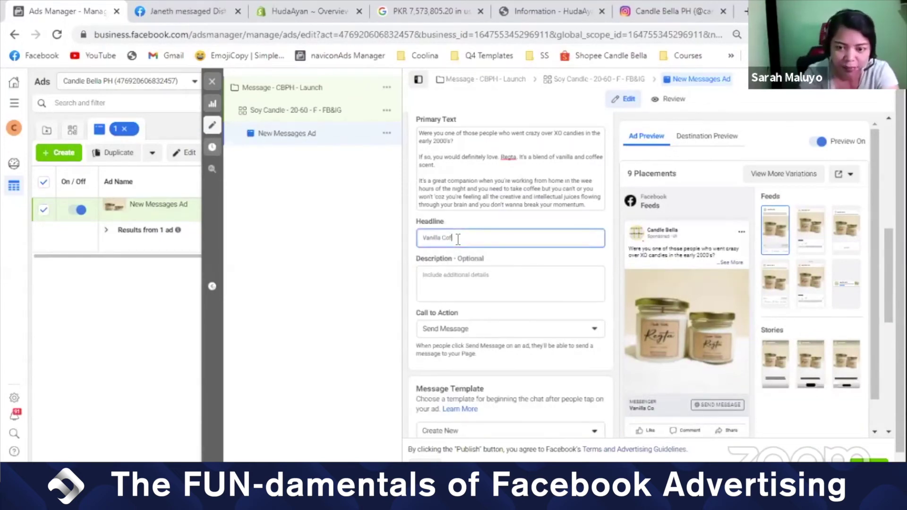
pyautogui.write('fee Scent')
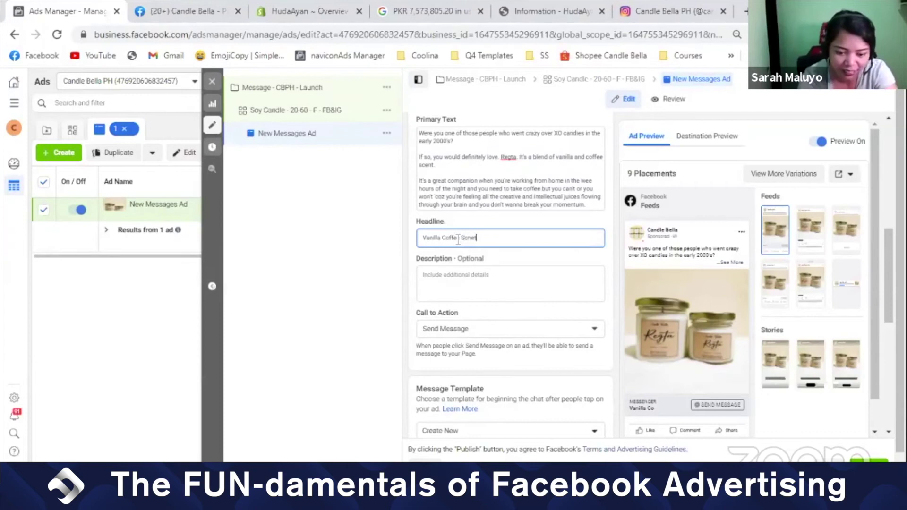
pyautogui.press('BackSpace')
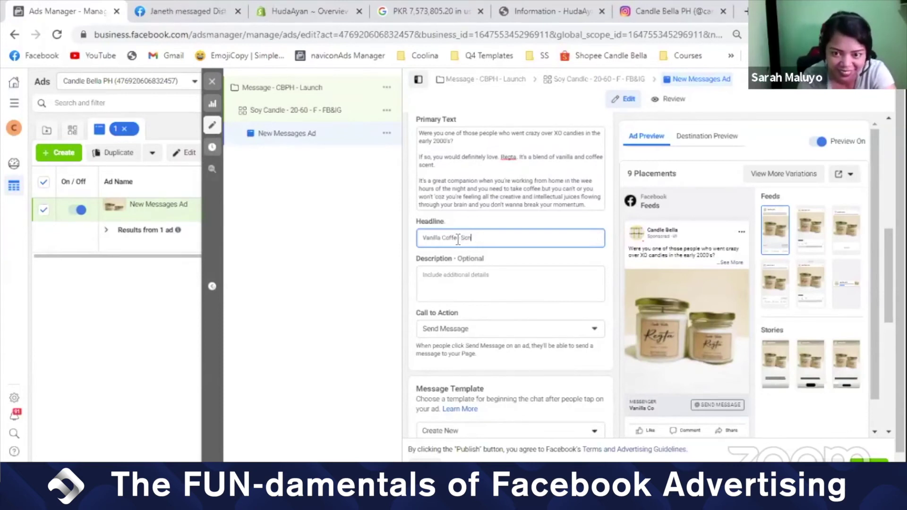
pyautogui.write('Candle')
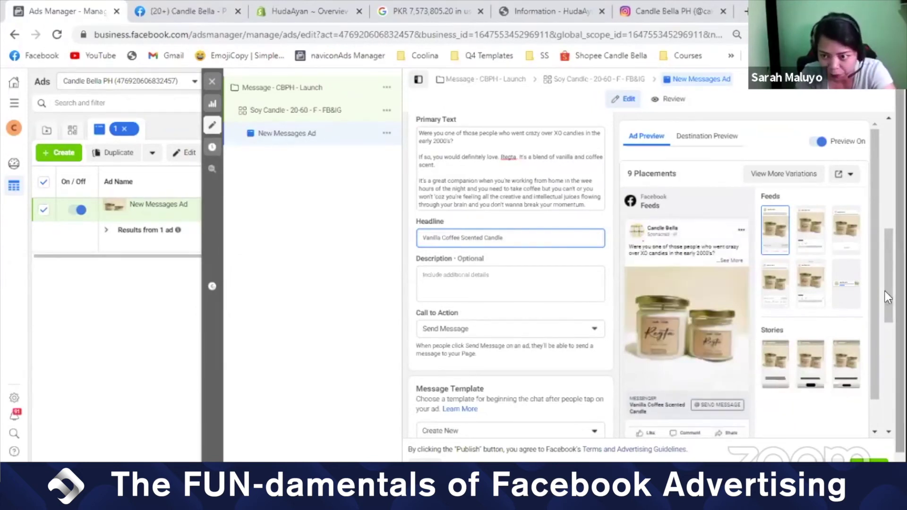
# - Create a new Start Conversations message template and review its greeting, suggested questions and chat preview
pyautogui.moveTo(888, 291); pyautogui.dragTo(888, 315)
pyautogui.scroll(-1, 871, 310)
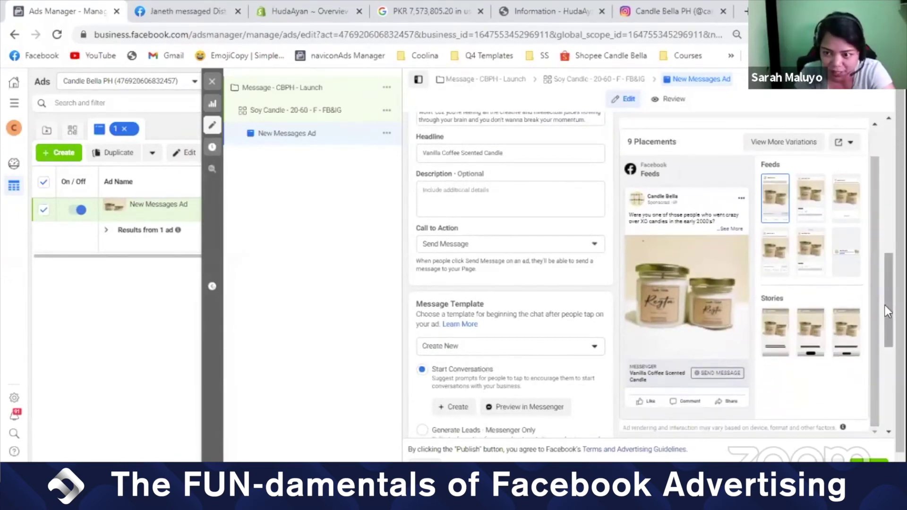
pyautogui.moveTo(885, 305); pyautogui.dragTo(889, 364)
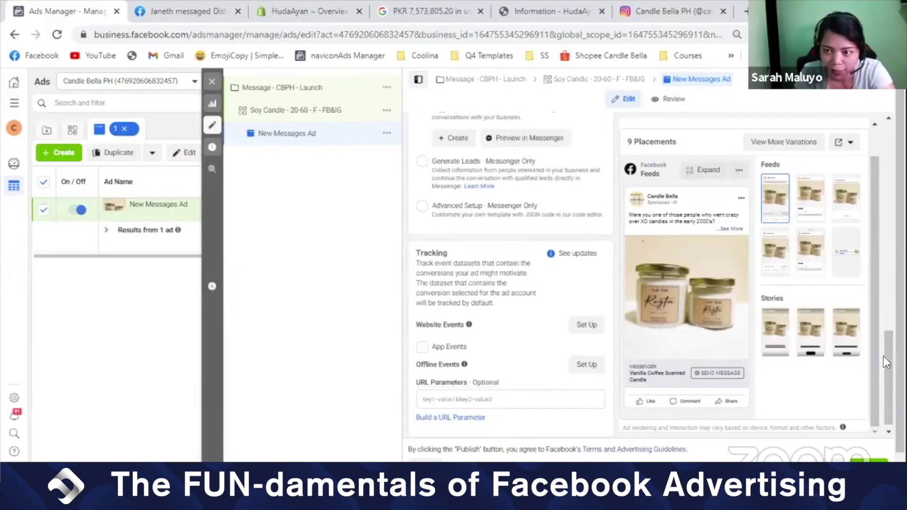
pyautogui.scroll(2, 542, 198)
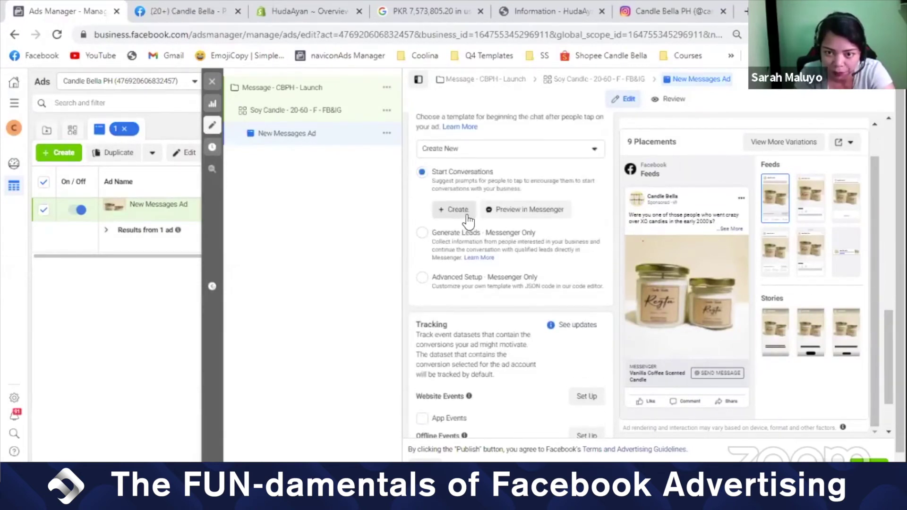
pyautogui.click(467, 218)
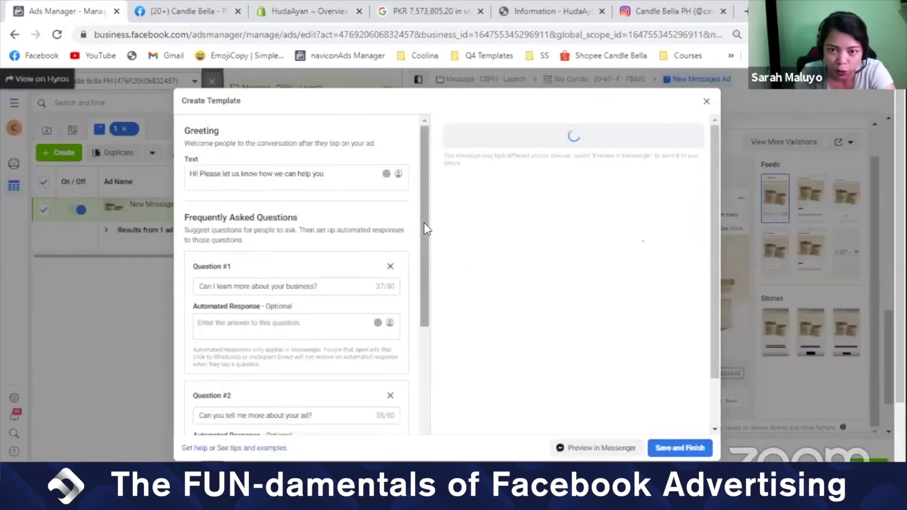
pyautogui.scroll(-2, 428, 253)
pyautogui.scroll(2, 419, 206)
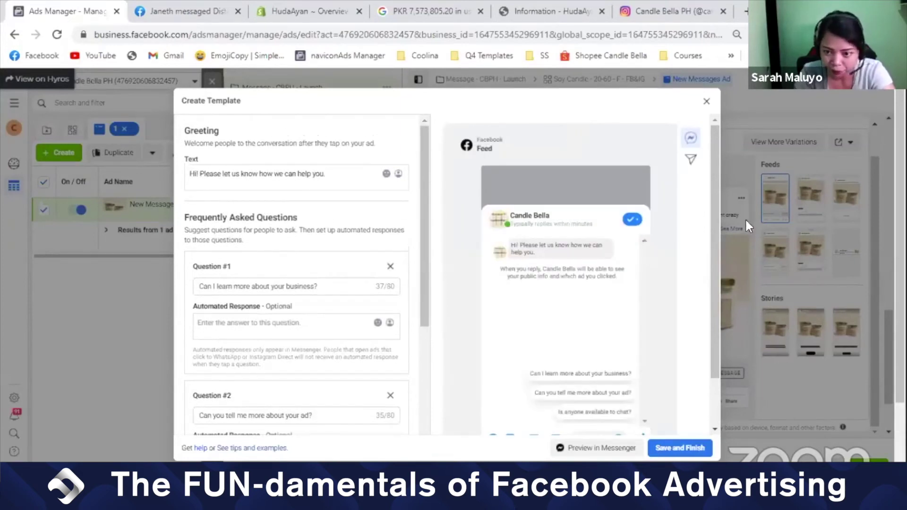
pyautogui.moveTo(715, 223); pyautogui.dragTo(714, 256)
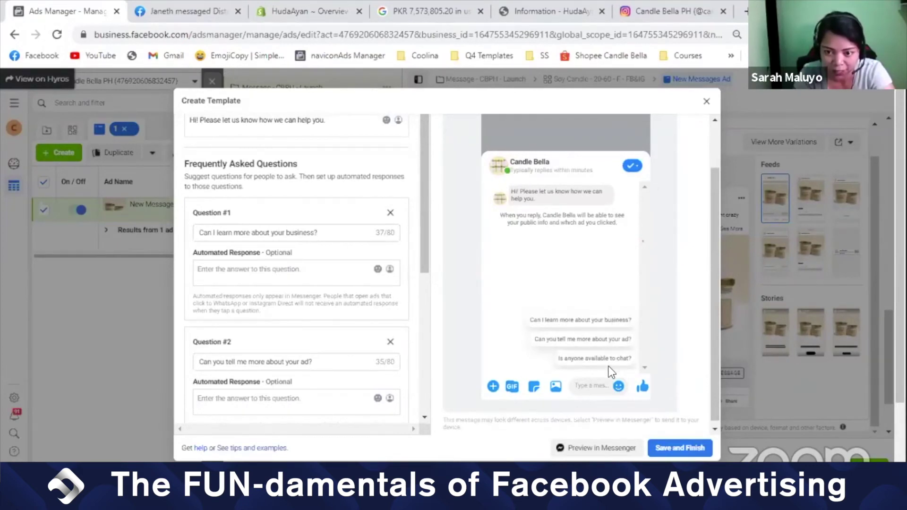
pyautogui.moveTo(715, 311); pyautogui.dragTo(711, 254)
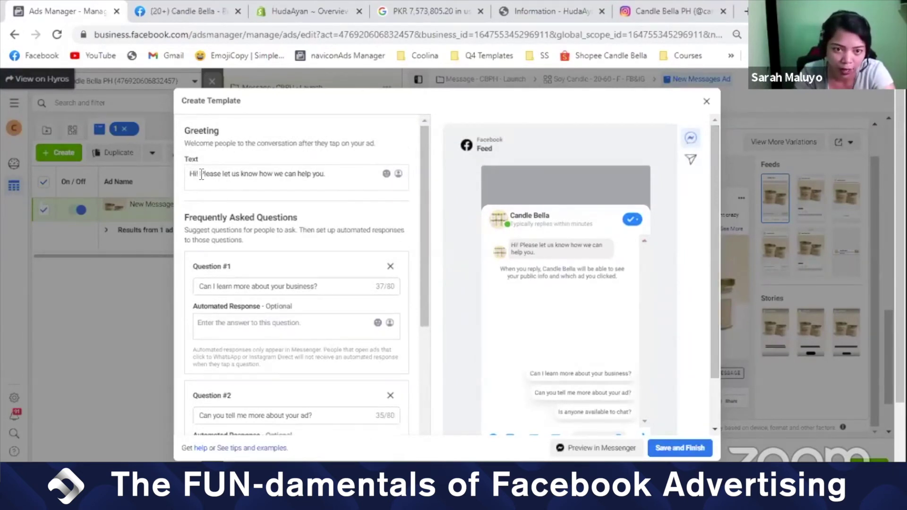
# - Cut the template's greeting down to "Hi" and insert the recipient's first name as a personalised field after it
pyautogui.moveTo(201, 175); pyautogui.dragTo(353, 190)
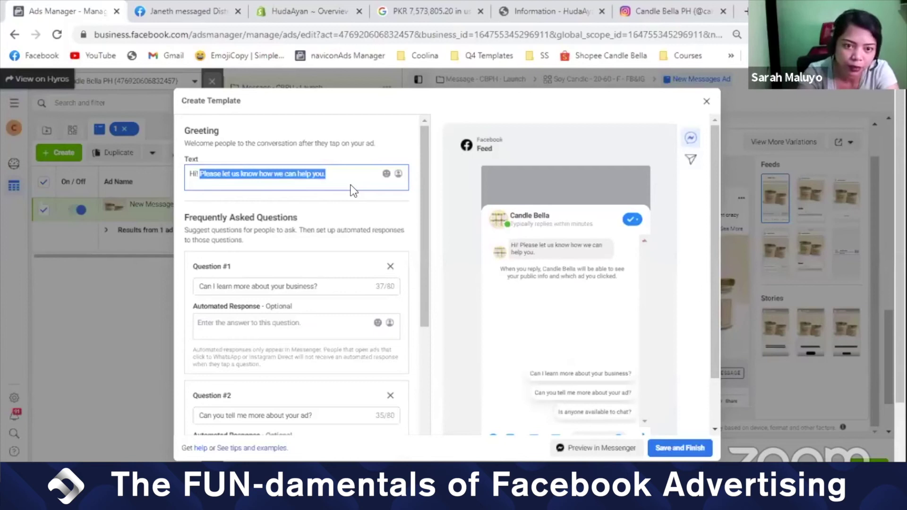
pyautogui.press('BackSpace')
pyautogui.press('BackSpace')
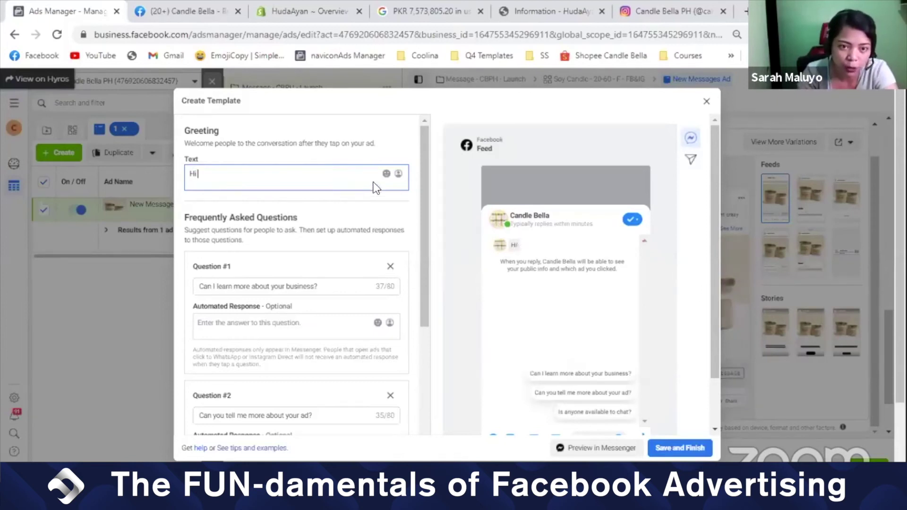
pyautogui.click(398, 175)
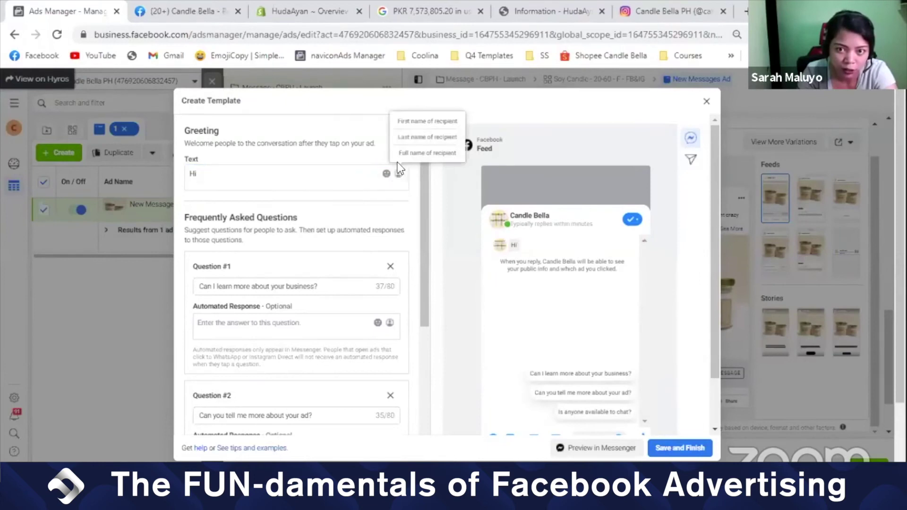
pyautogui.click(409, 123)
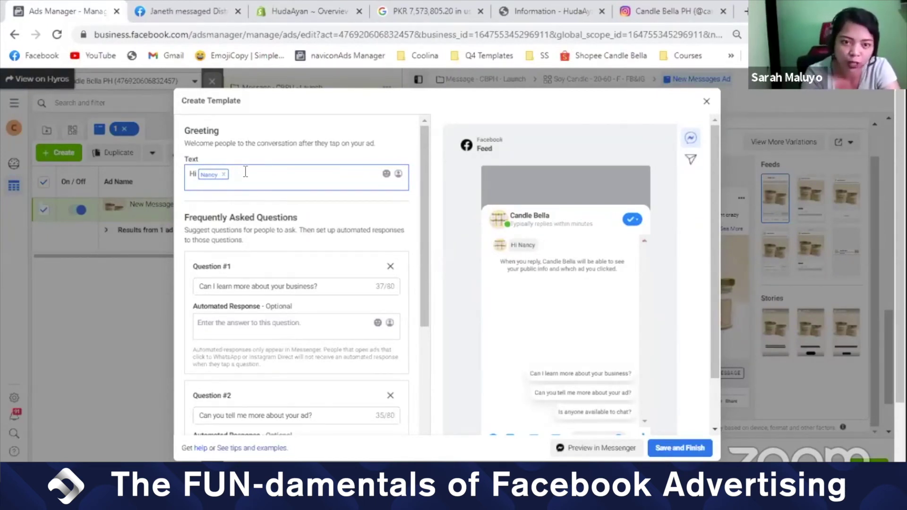
# - Add "Kumusta ka?" after the first-name field in the greeting, removing the false start "Dire"
pyautogui.write('Kumu')
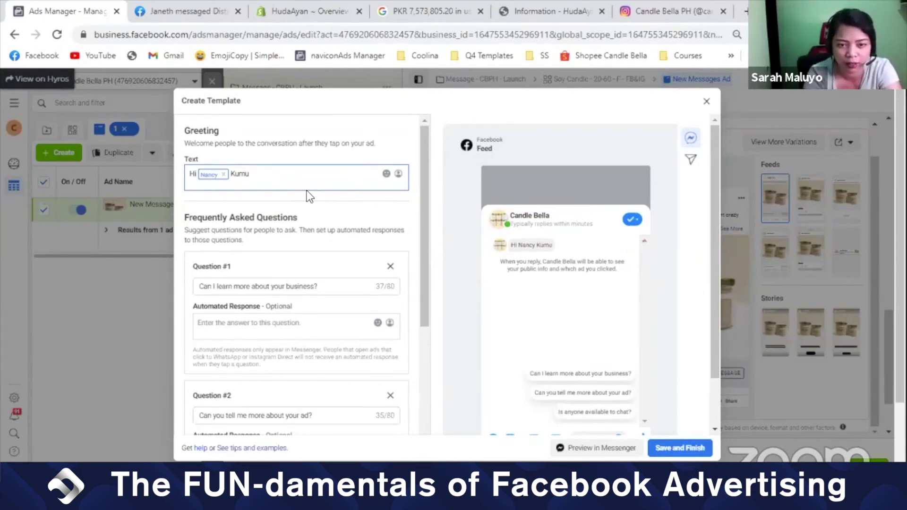
pyautogui.write('sta ka?')
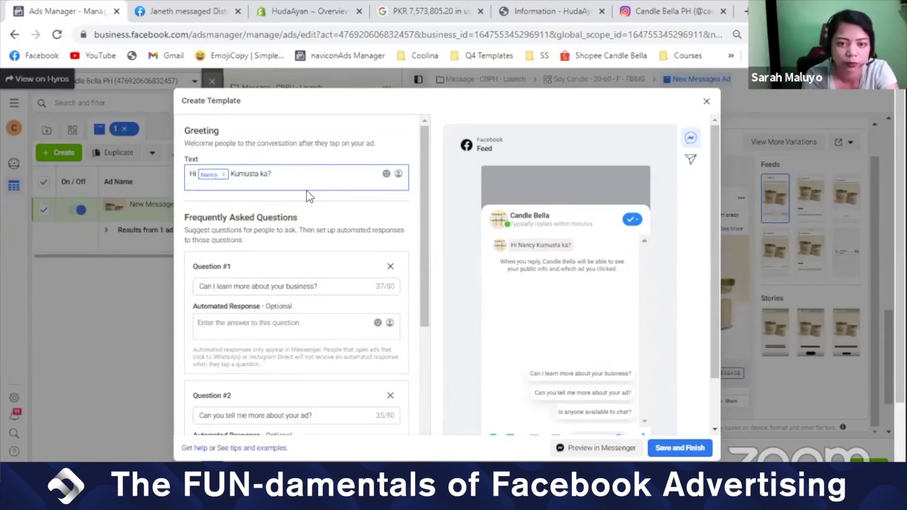
pyautogui.write(' Dire')
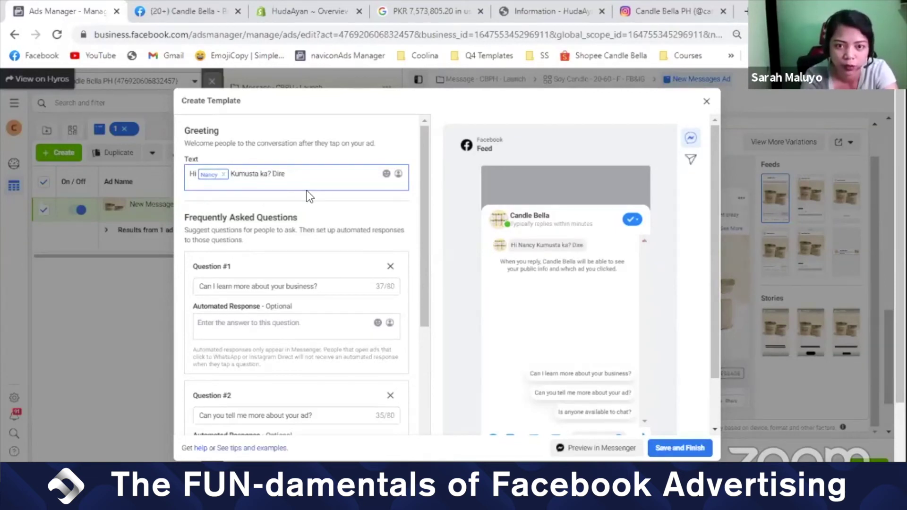
pyautogui.press('BackSpace')
pyautogui.press('BackSpace')
pyautogui.press('BackSpace')
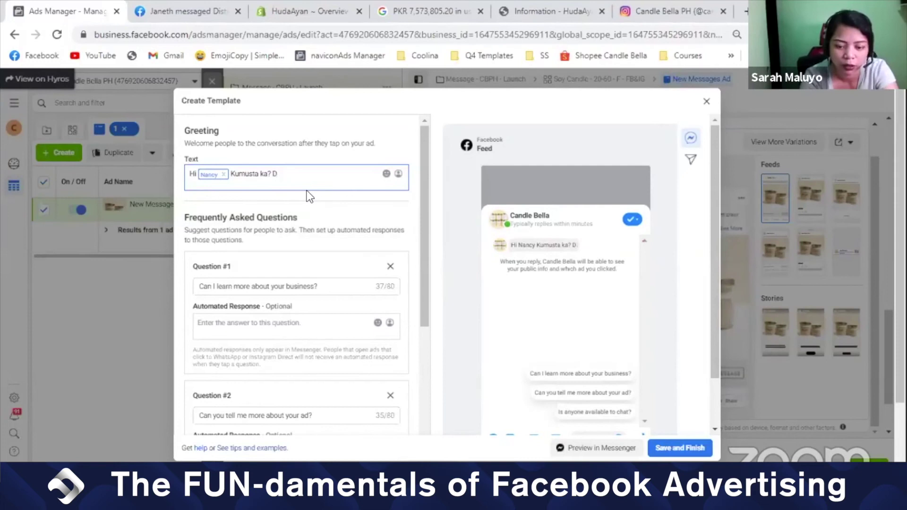
pyautogui.press('BackSpace')
pyautogui.press('BackSpace')
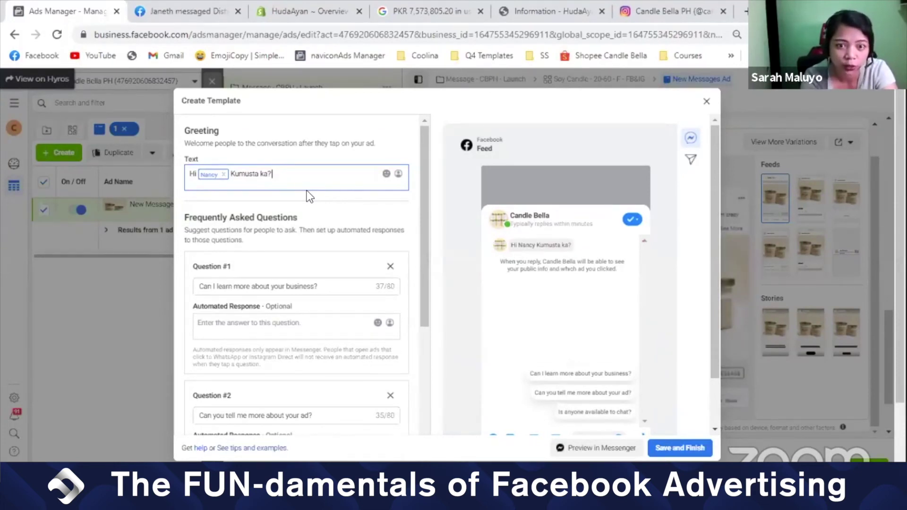
# - Extend the greeting after "Kumusta ka?" with "Do you want to know more about our products or diretso na ba tayo sa price?"
pyautogui.write('Do you want')
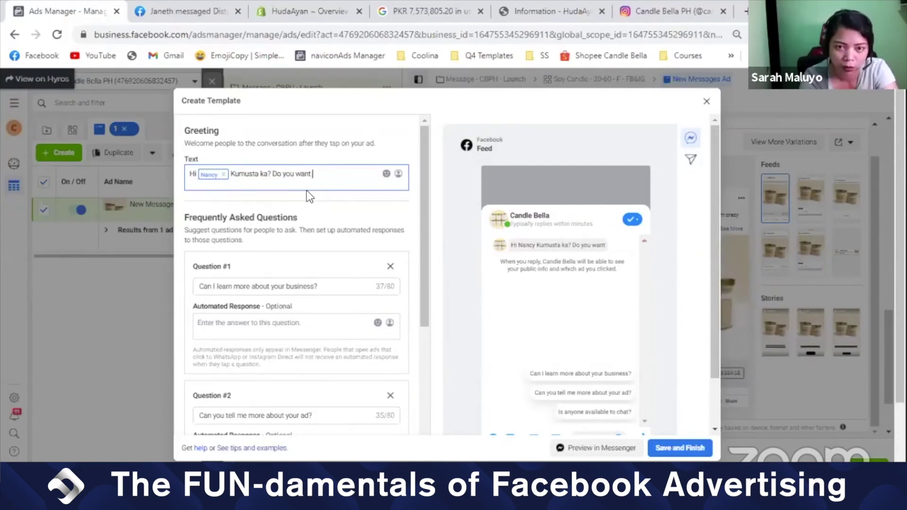
pyautogui.write(' to')
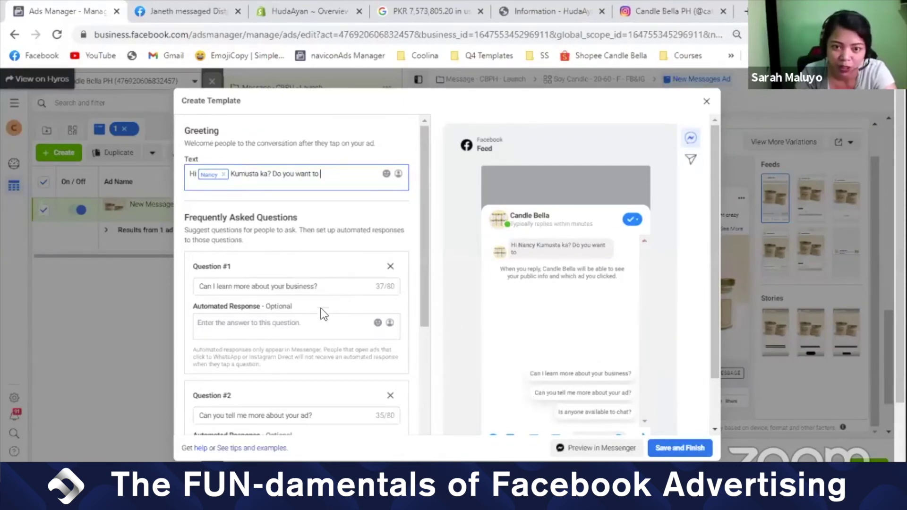
pyautogui.write('know more about our products or diretso na ba tayo sa price')
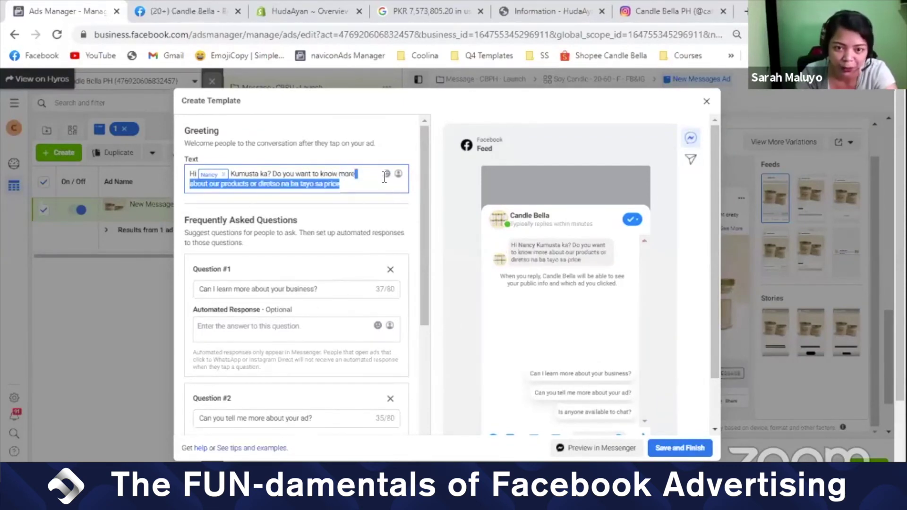
pyautogui.click(350, 186)
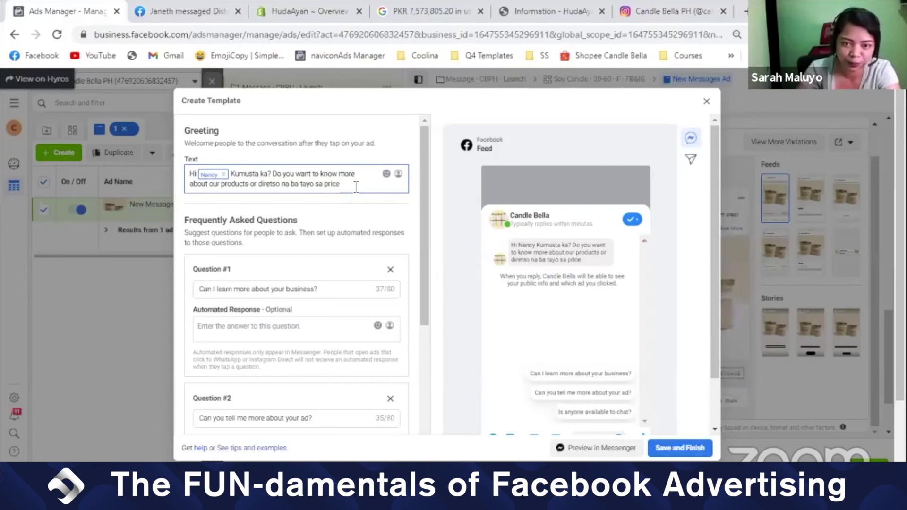
pyautogui.write('?')
# - Replace the text of Question #1 in the template with "Can you give me more details?"
pyautogui.click(321, 289)
pyautogui.hotkey('ctrl', 'a')
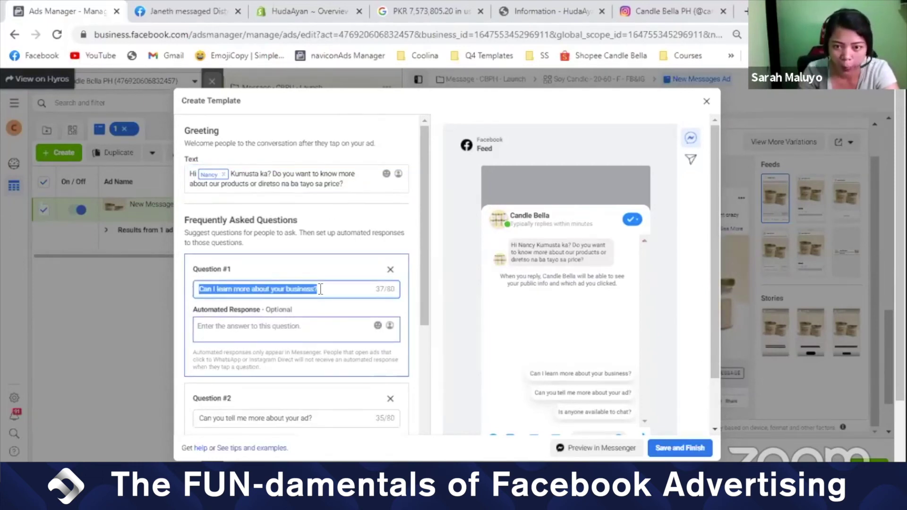
pyautogui.click(320, 288)
pyautogui.hotkey('ctrl', 'a')
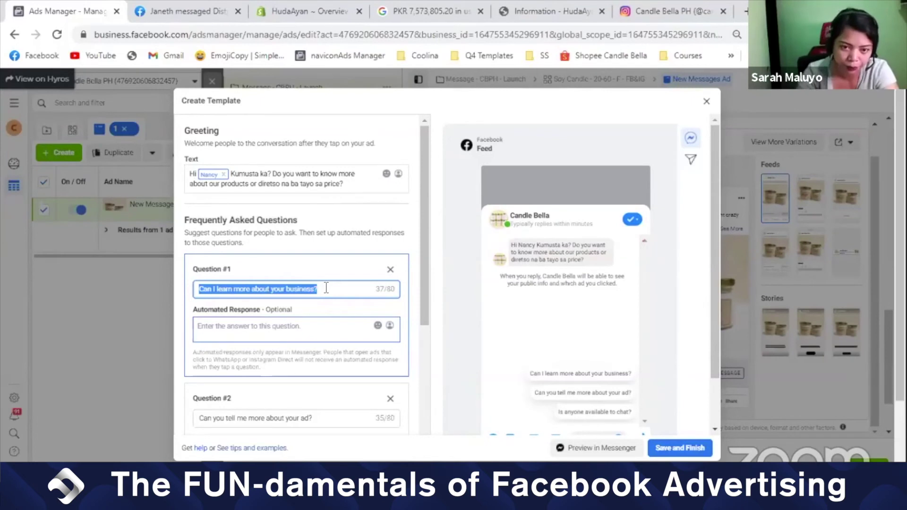
pyautogui.write('Can you g')
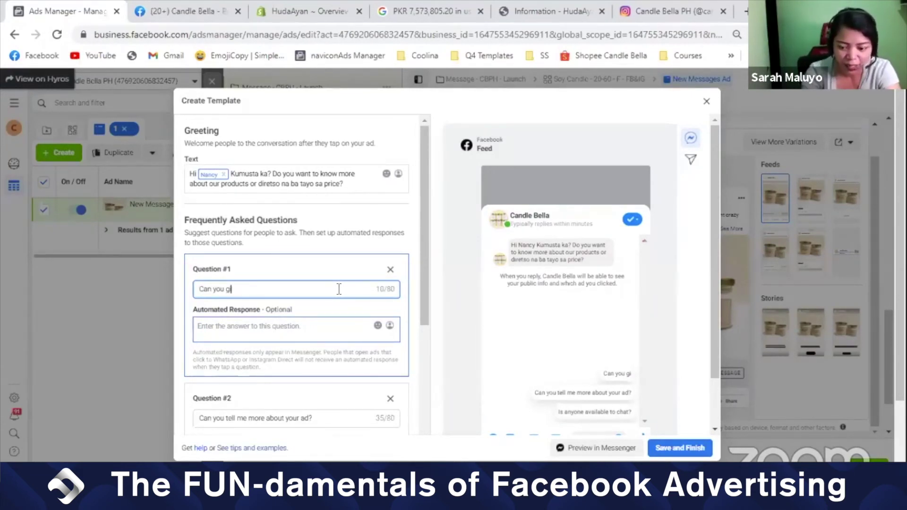
pyautogui.write('ive me more details?')
# - Set Question #1's automated response to "We are Candle bella PH we sell organic soy candles that are 100% natural and non-toxic. Designed in Isabela"
pyautogui.click(304, 327)
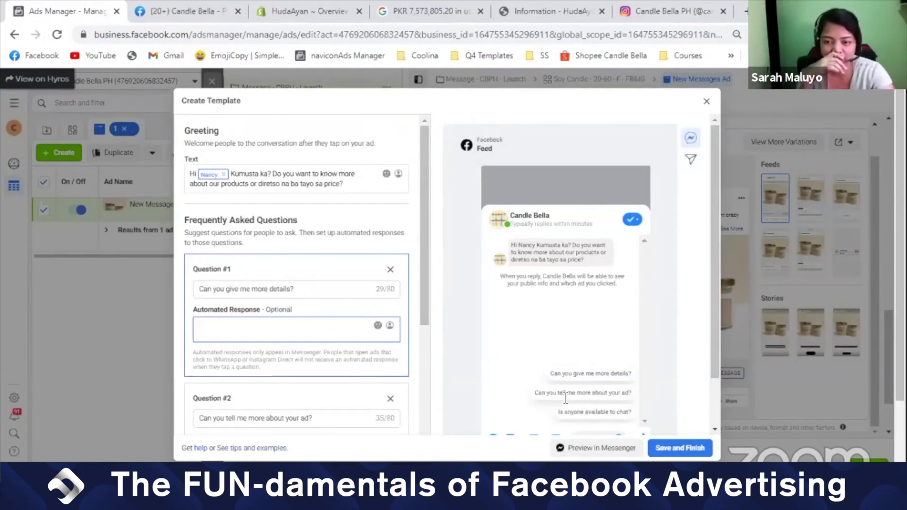
pyautogui.write('We are Candle bella PH we sell organic soy candles that are 100% natural and non-toxic Designed in Isabea')
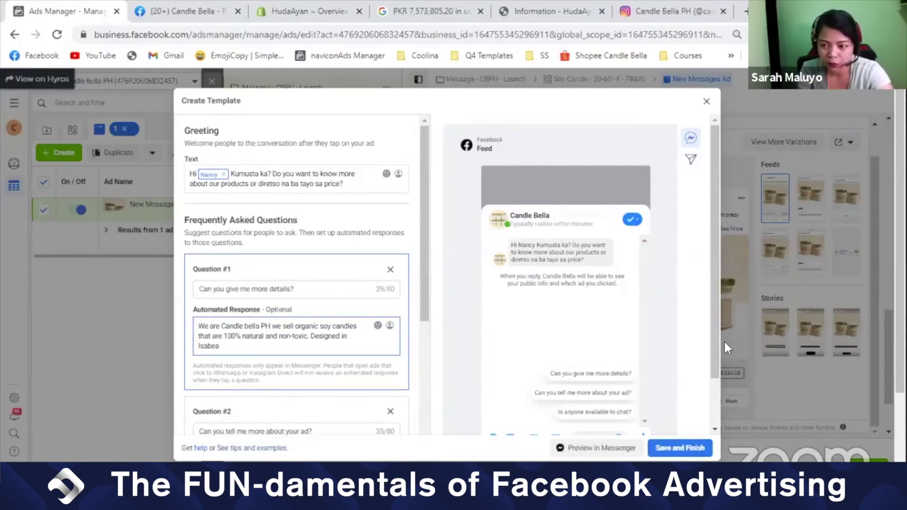
pyautogui.moveTo(716, 348); pyautogui.dragTo(716, 418)
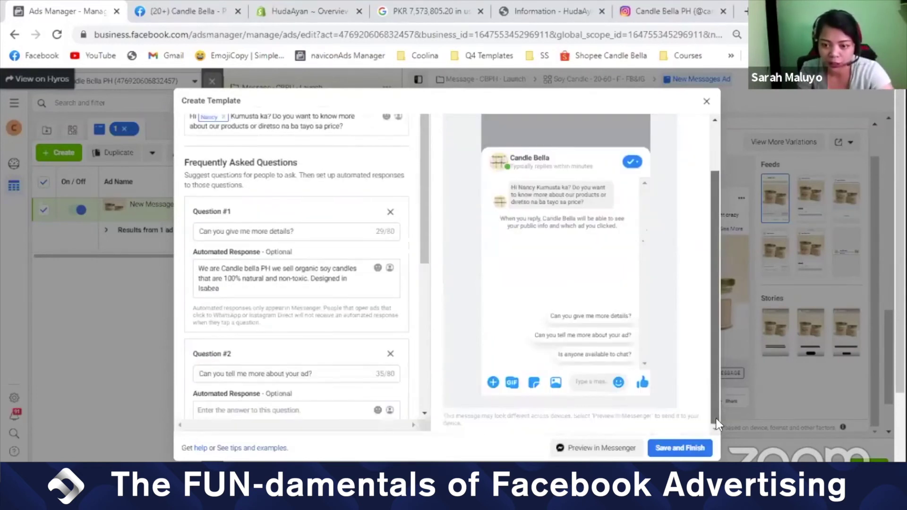
pyautogui.click(219, 288)
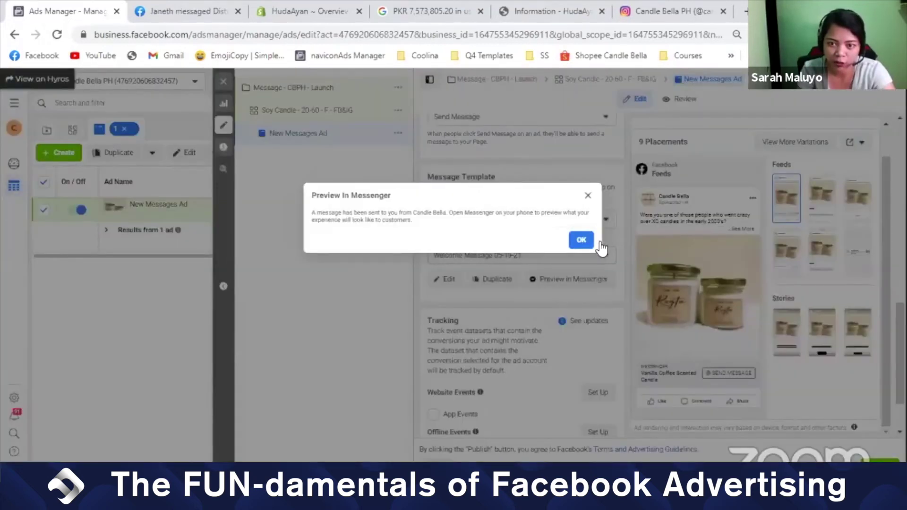
# - Test the template preview in the Candle Bella chat on Facebook by asking "Can you give me more details?" and choosing "Talk to human"
pyautogui.click(581, 239)
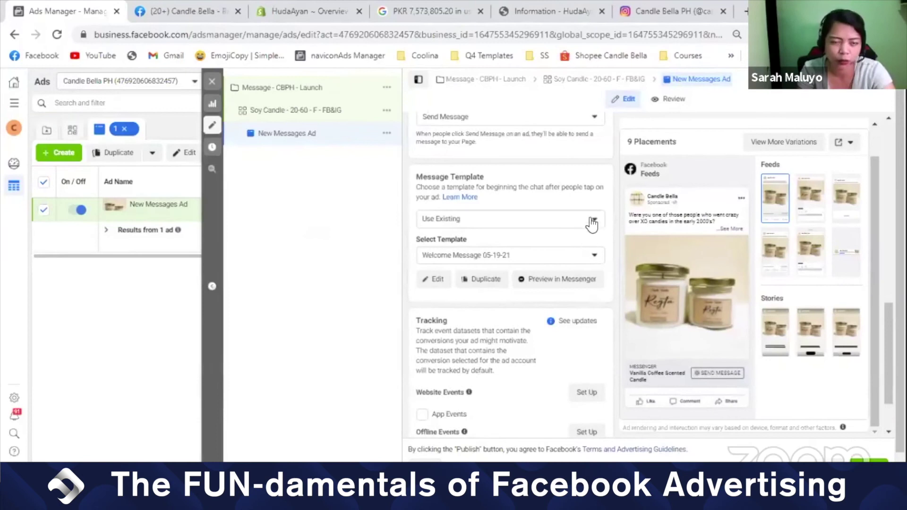
pyautogui.click(175, 11)
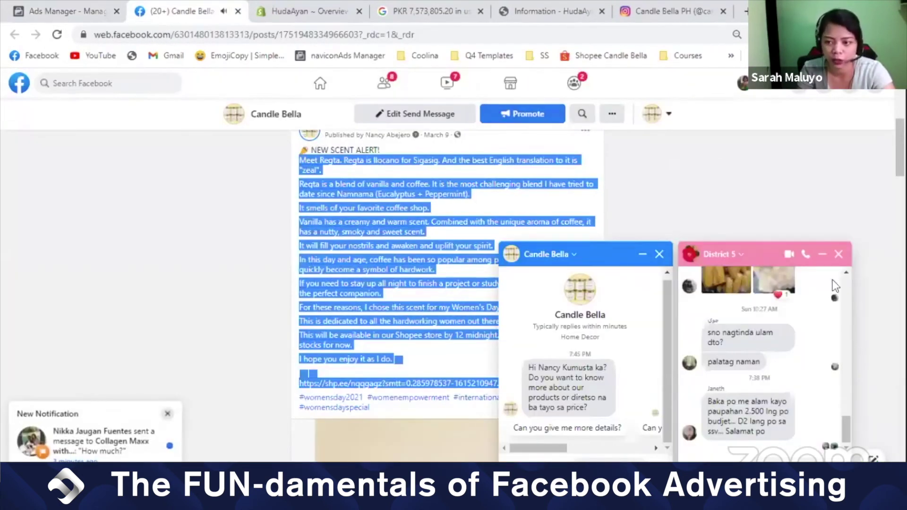
pyautogui.click(838, 255)
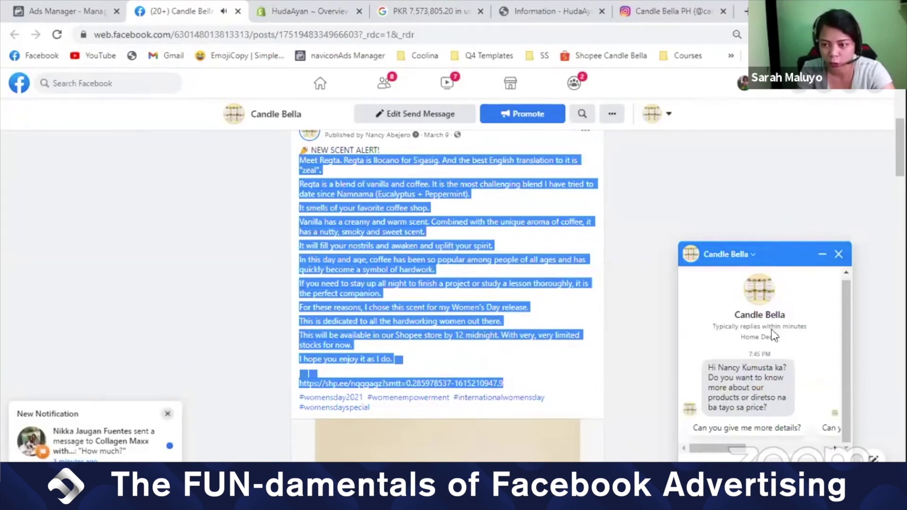
pyautogui.click(849, 323)
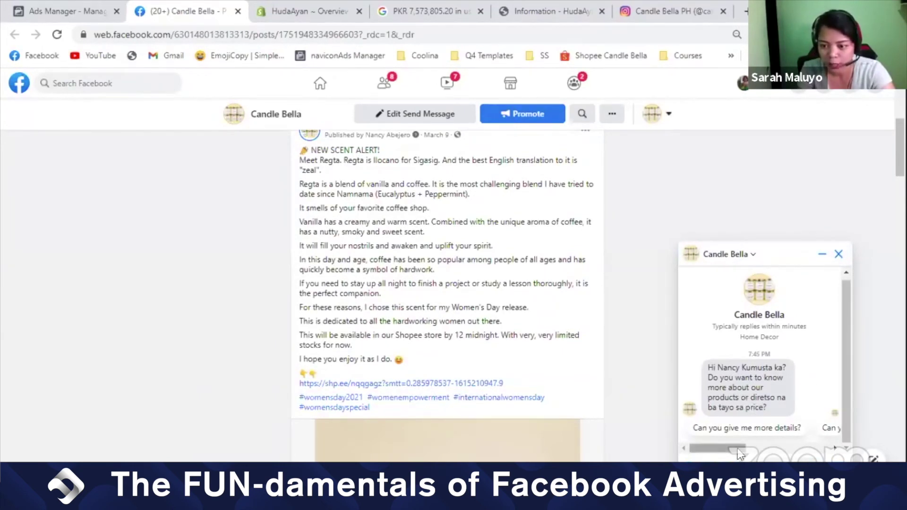
pyautogui.moveTo(740, 449); pyautogui.dragTo(706, 440)
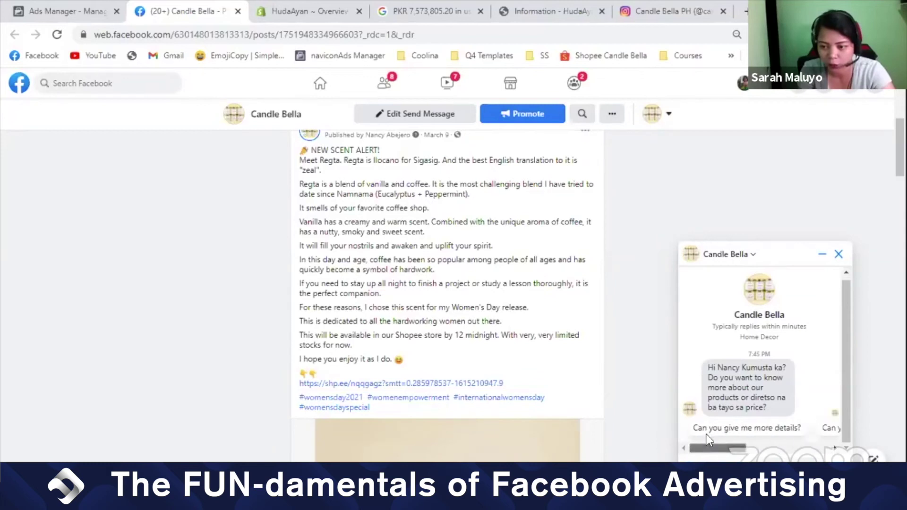
pyautogui.click(730, 429)
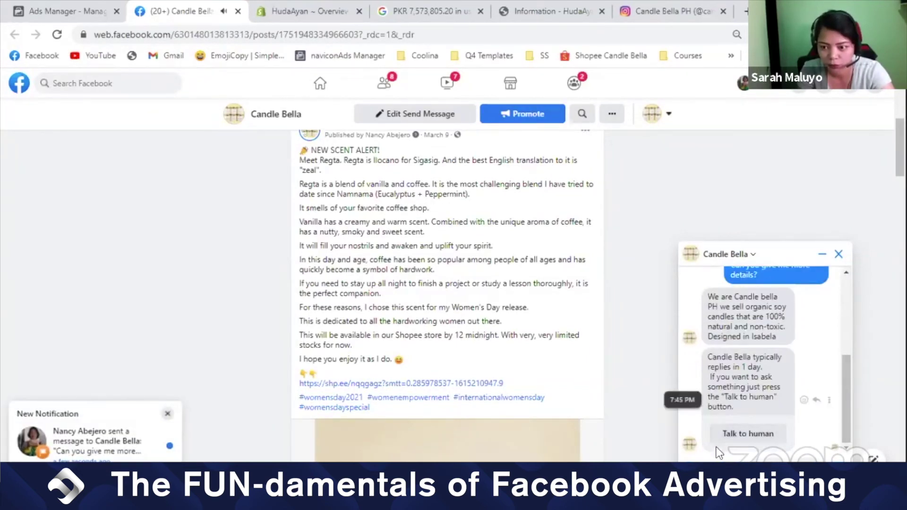
pyautogui.click(749, 435)
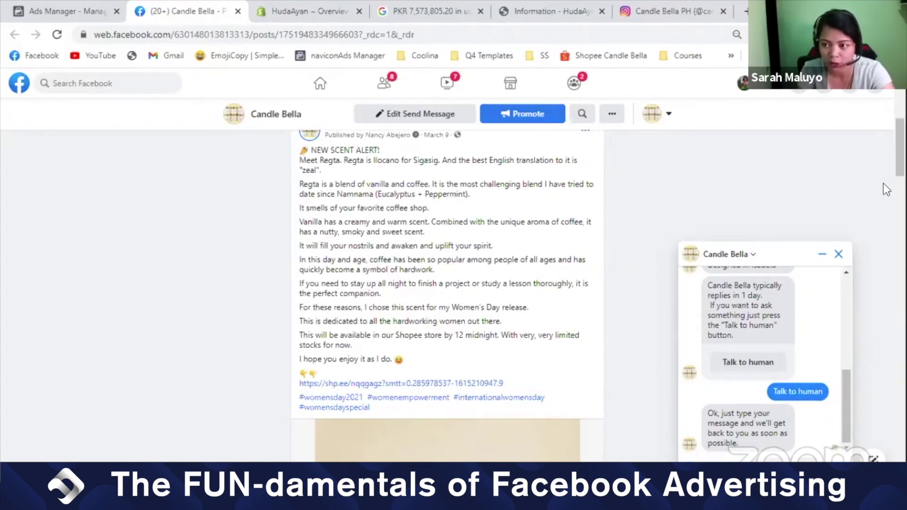
pyautogui.scroll(-2, 887, 189)
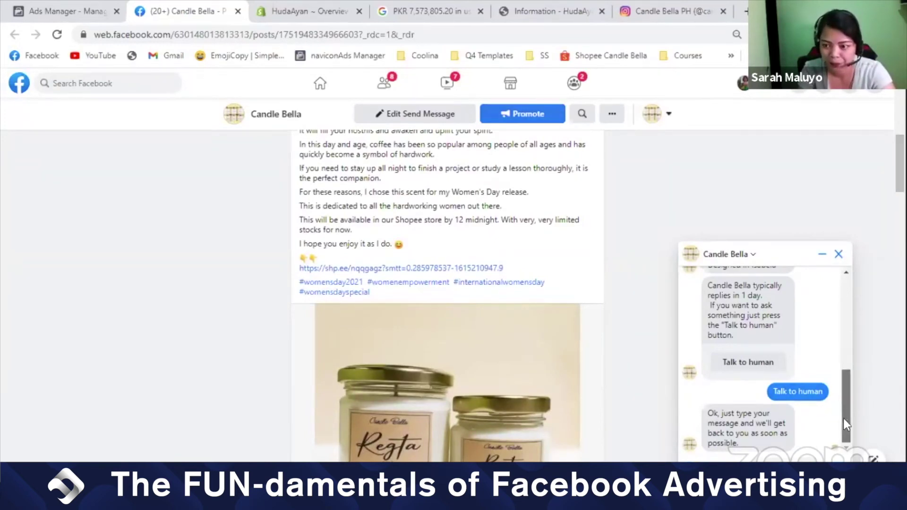
pyautogui.scroll(-2, 901, 175)
pyautogui.scroll(5, 447, 298)
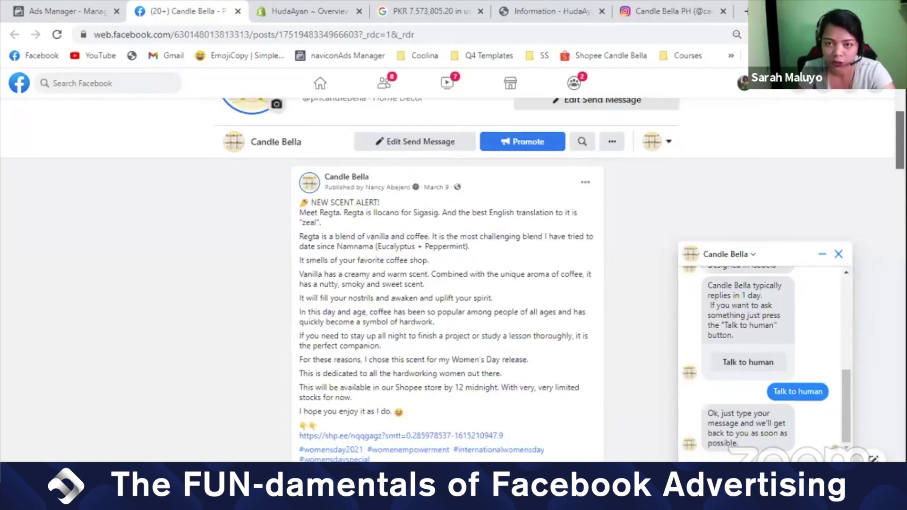
# - Return to Ads Manager and publish the messages ad with its campaign and ad set
pyautogui.click(69, 14)
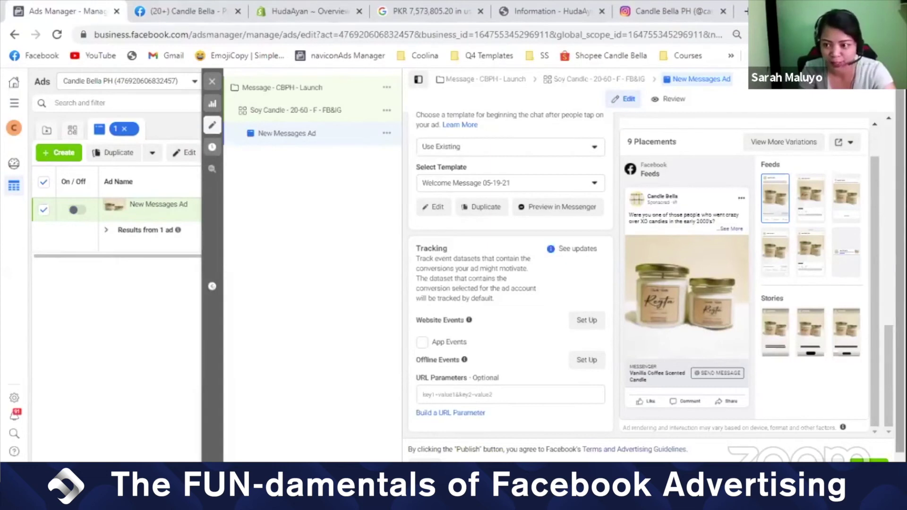
pyautogui.scroll(-1, 860, 90)
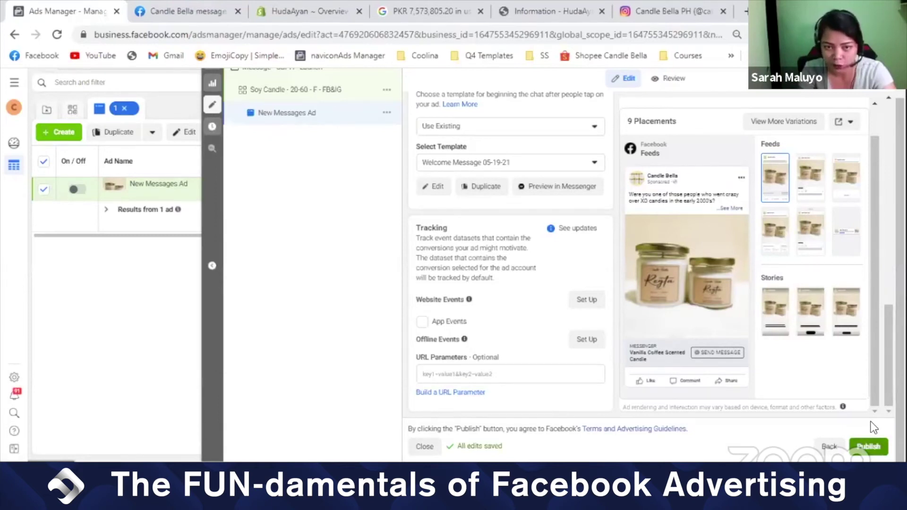
pyautogui.click(870, 444)
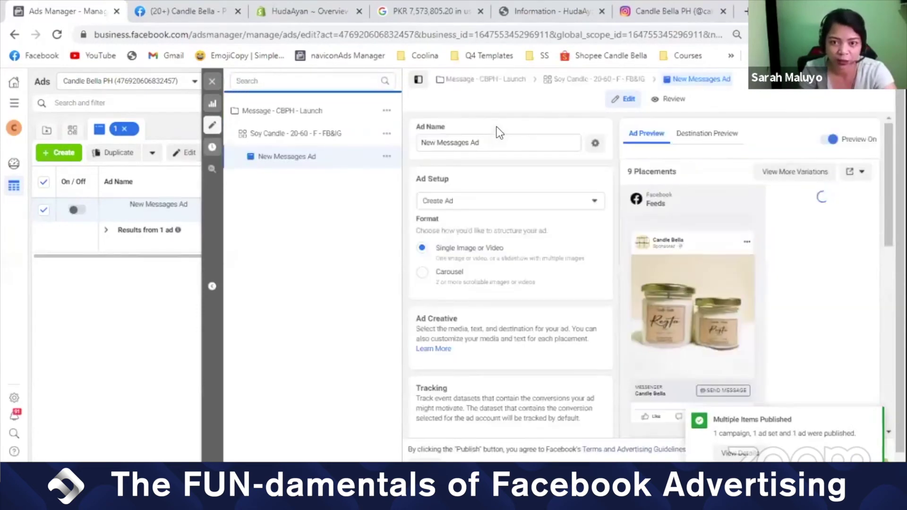
# - Replace the ad name "New Messages Ad" with "Regta -" and check the ad's primary text and headline fields
pyautogui.tripleClick(493, 141)
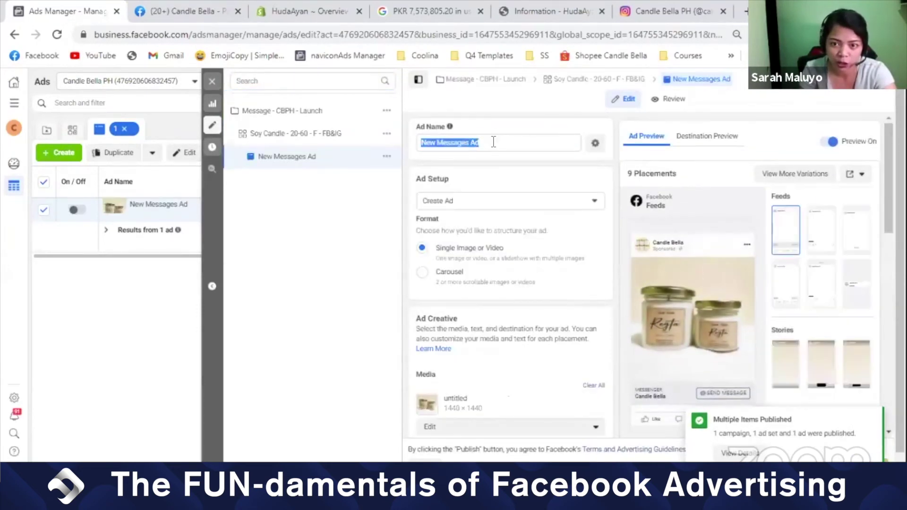
pyautogui.write('Regta')
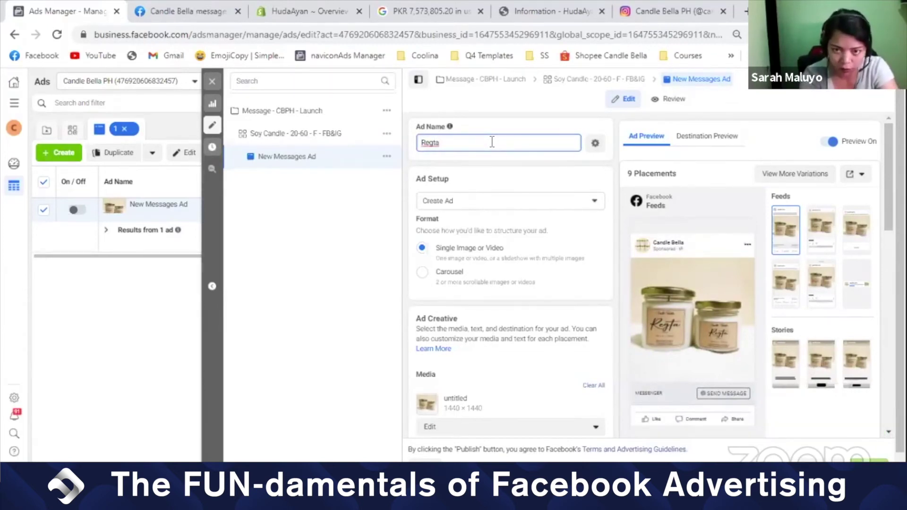
pyautogui.write(' -')
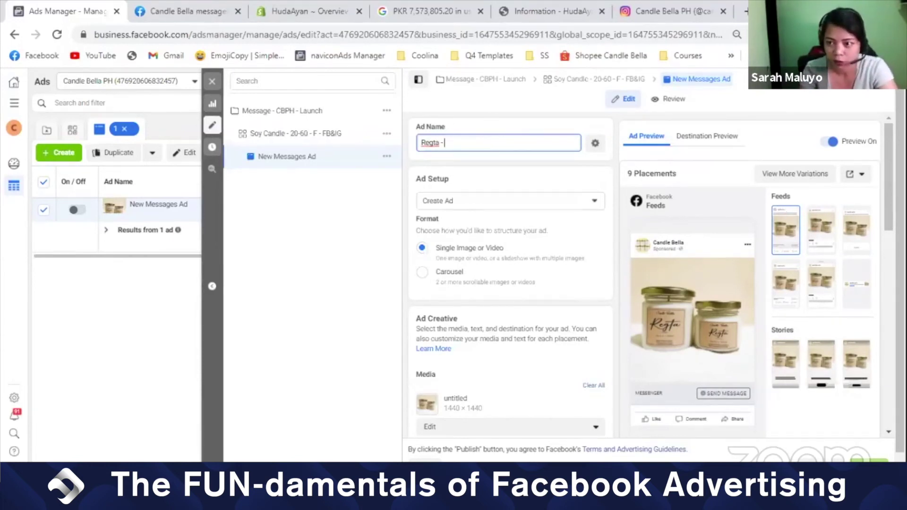
pyautogui.scroll(-5, 868, 240)
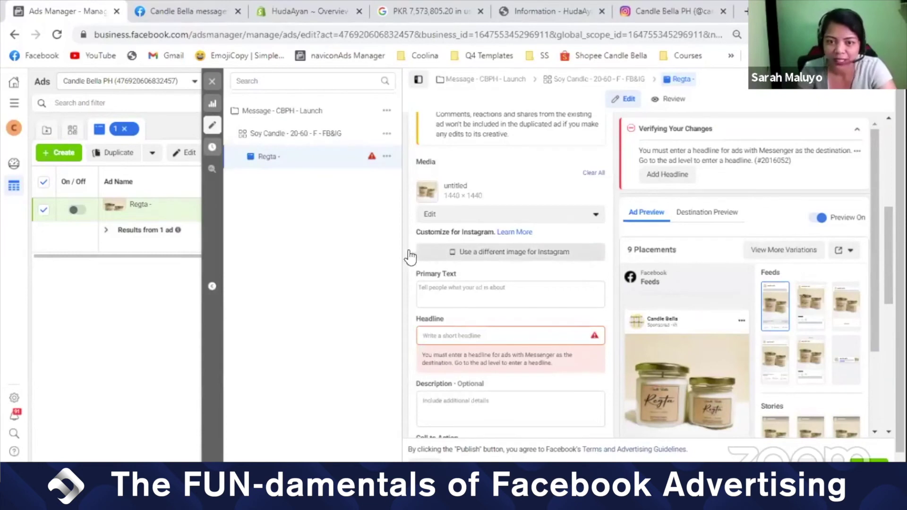
pyautogui.moveTo(595, 336)
pyautogui.scroll(5, 539, 143)
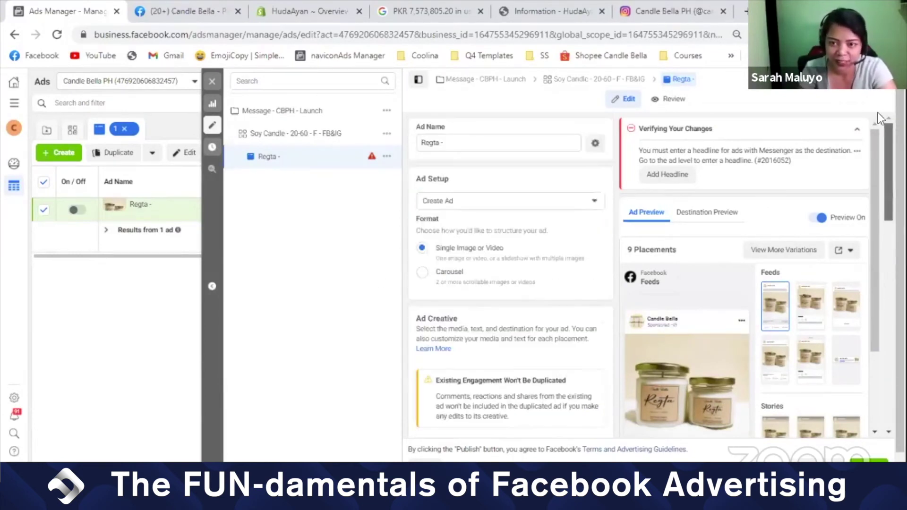
# - Append "XO candies", copied from the Candle Bella Instagram caption, to the ad name and close the editor without publishing the draft
pyautogui.click(539, 143)
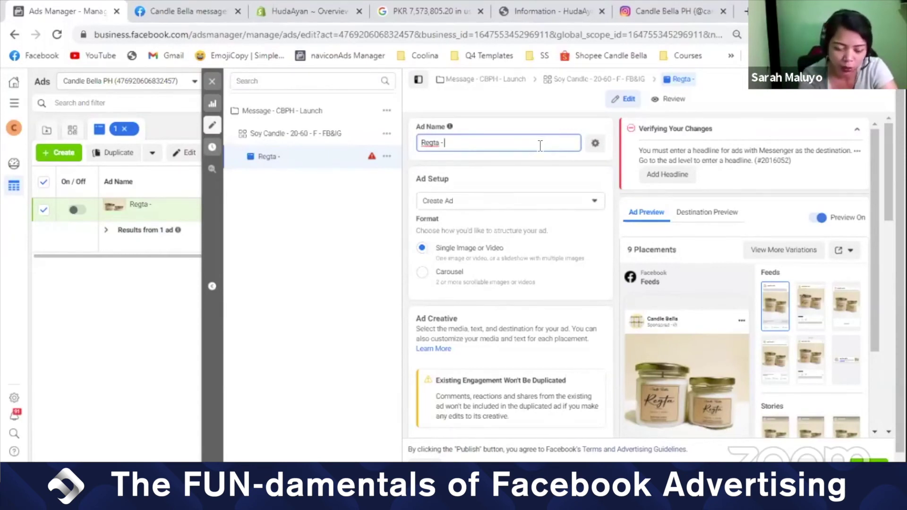
pyautogui.click(679, 10)
pyautogui.click(658, 165)
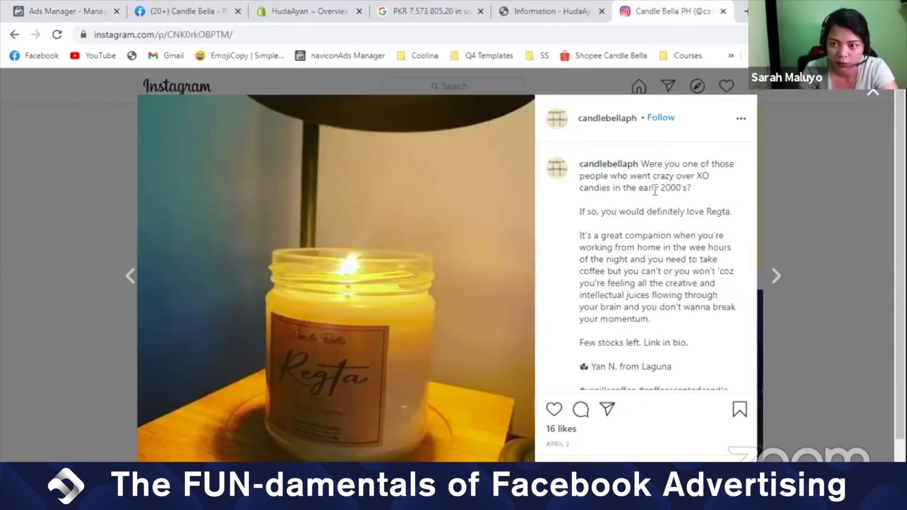
pyautogui.moveTo(698, 174); pyautogui.dragTo(612, 188)
pyautogui.hotkey('ctrl', 'c')
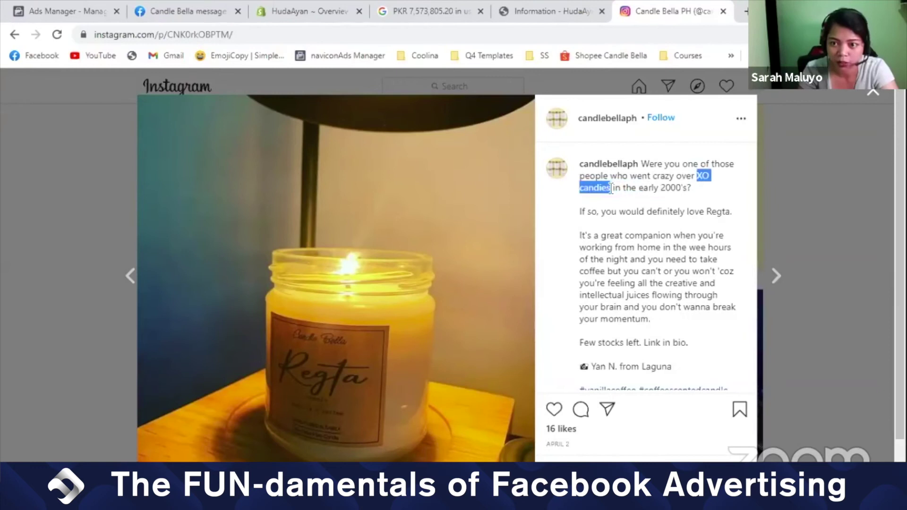
pyautogui.click(71, 10)
pyautogui.click(458, 144)
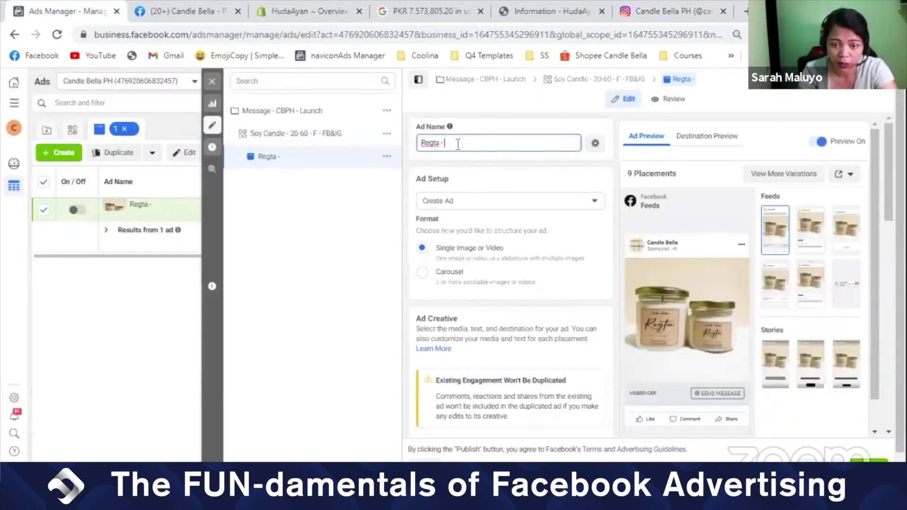
pyautogui.hotkey('ctrl', 'v')
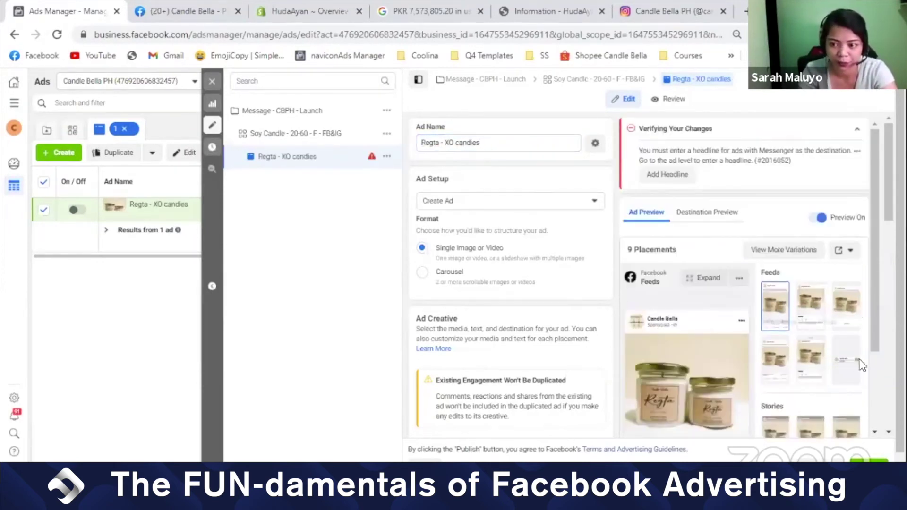
pyautogui.click(212, 81)
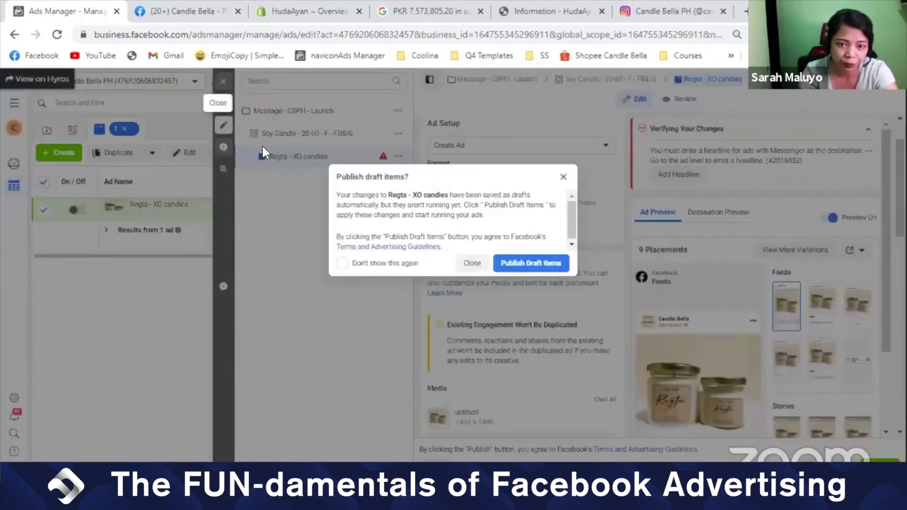
pyautogui.click(470, 263)
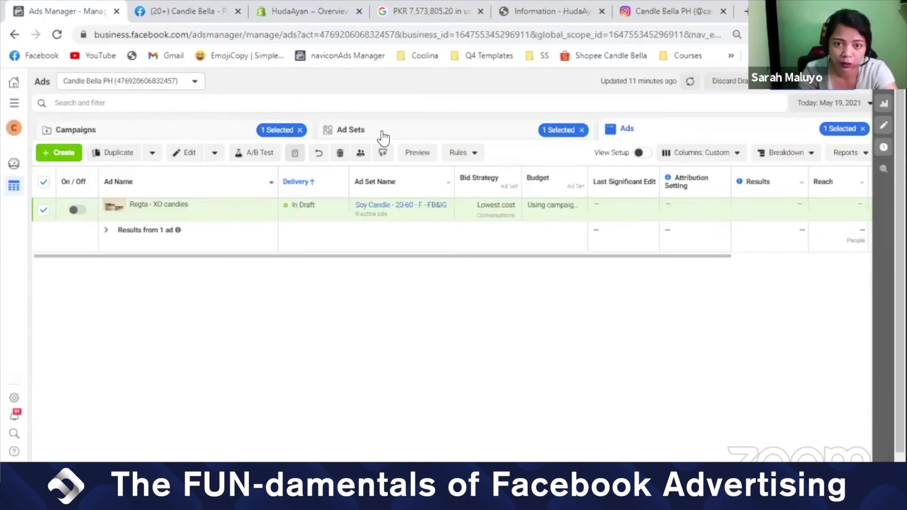
# - Publish the draft change to the "Regta - XO candies" ad
pyautogui.click(389, 137)
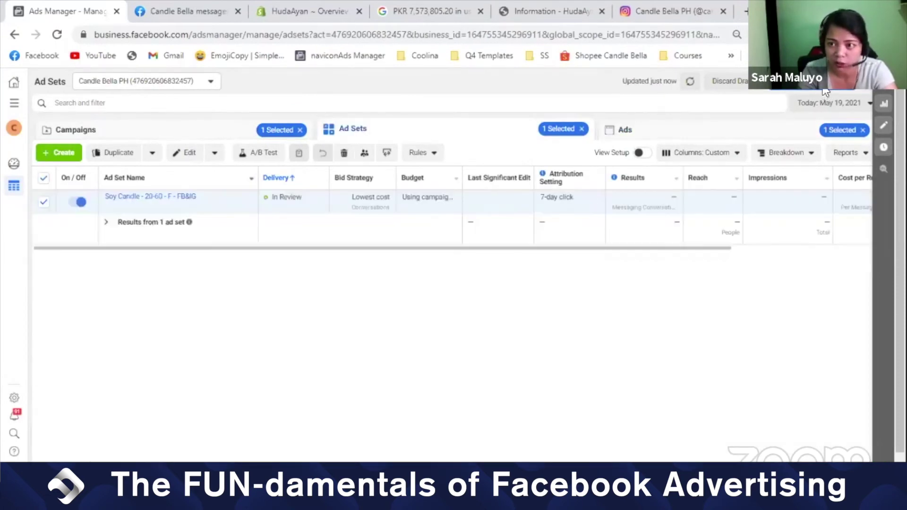
pyautogui.click(779, 80)
pyautogui.click(606, 309)
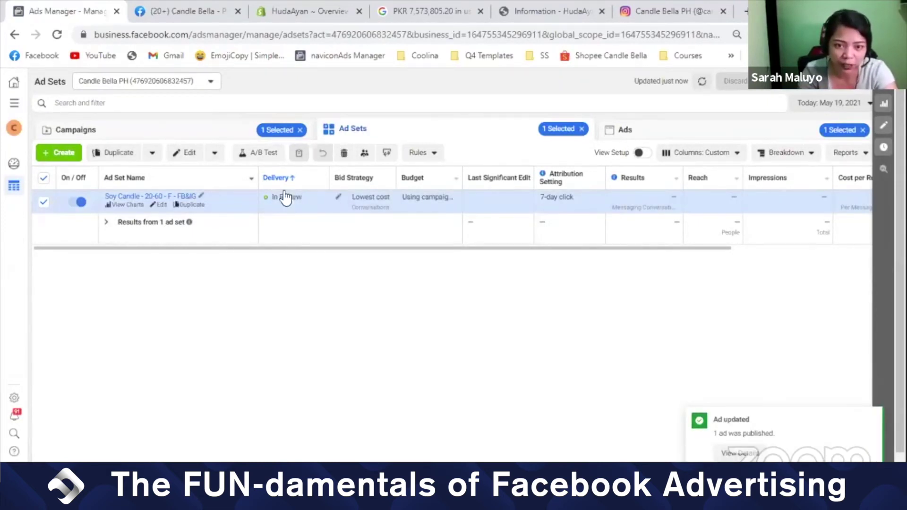
# - Check the delivery status of the published ad, its ad set and its campaign
pyautogui.click(648, 141)
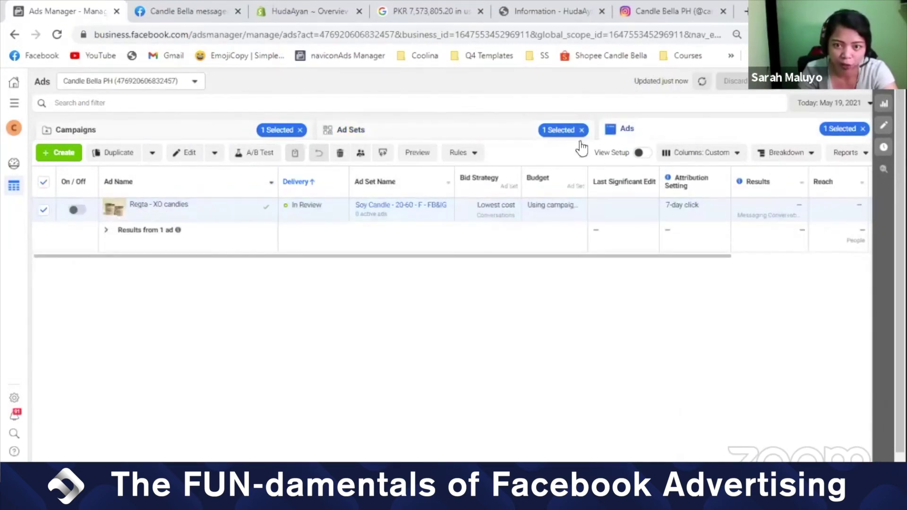
pyautogui.click(472, 131)
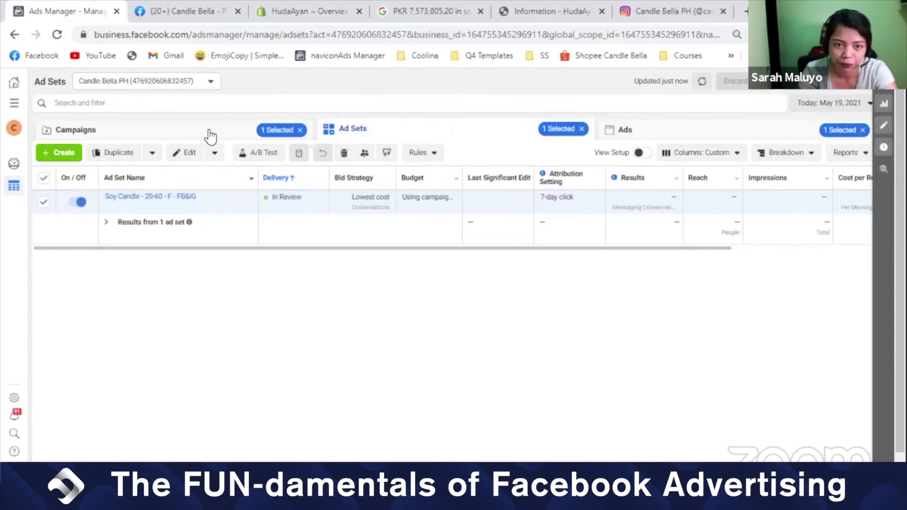
pyautogui.click(208, 135)
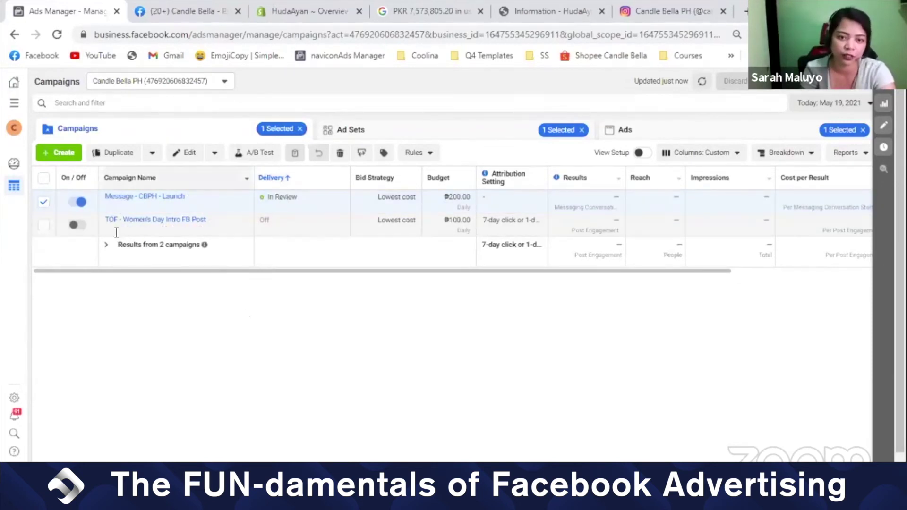
# - Duplicate the "Soy Candle - 20-60 - F - FB&IG" ad set once within its original campaign
pyautogui.click(361, 133)
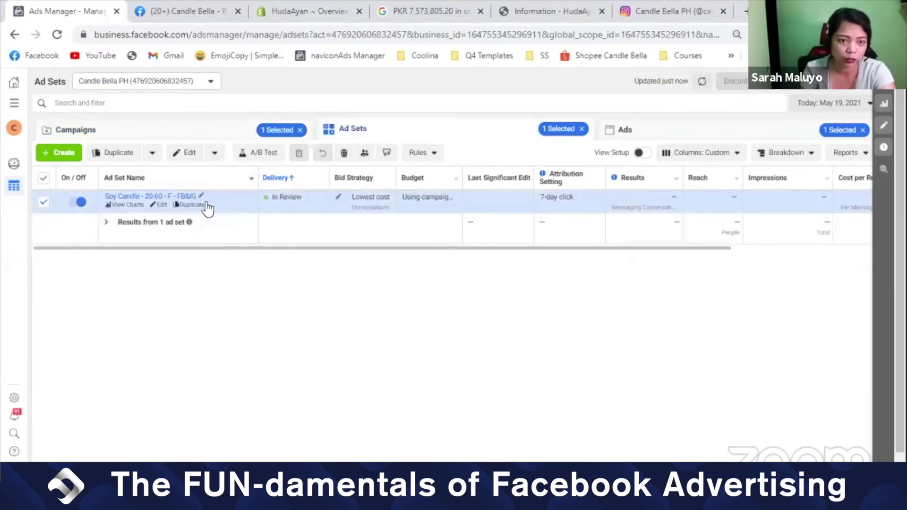
pyautogui.click(188, 205)
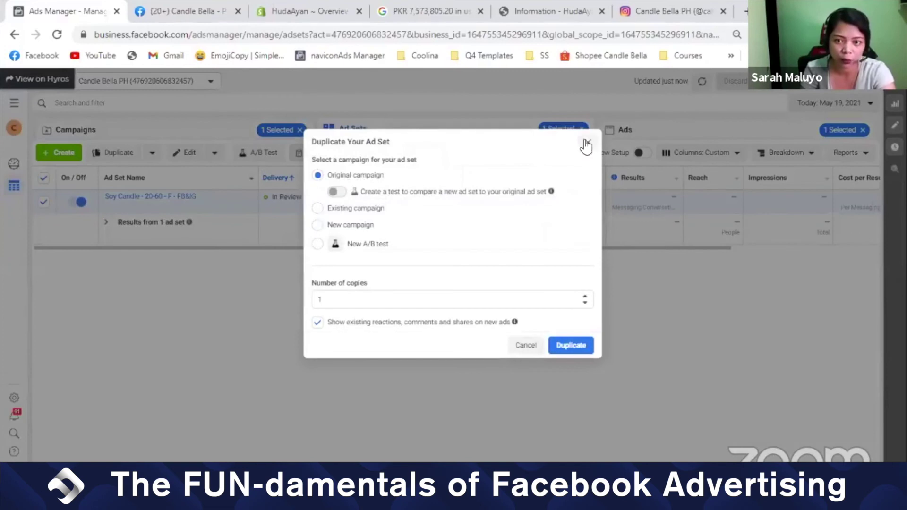
pyautogui.click(588, 142)
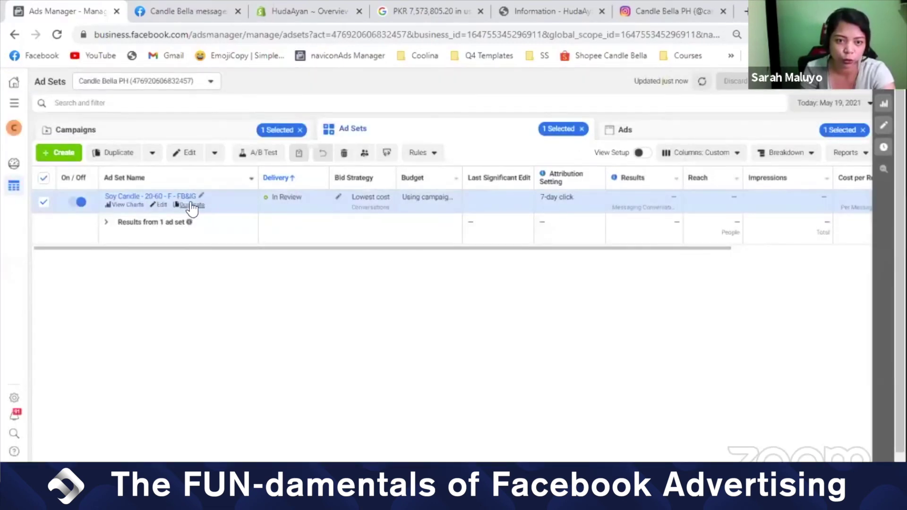
pyautogui.click(116, 155)
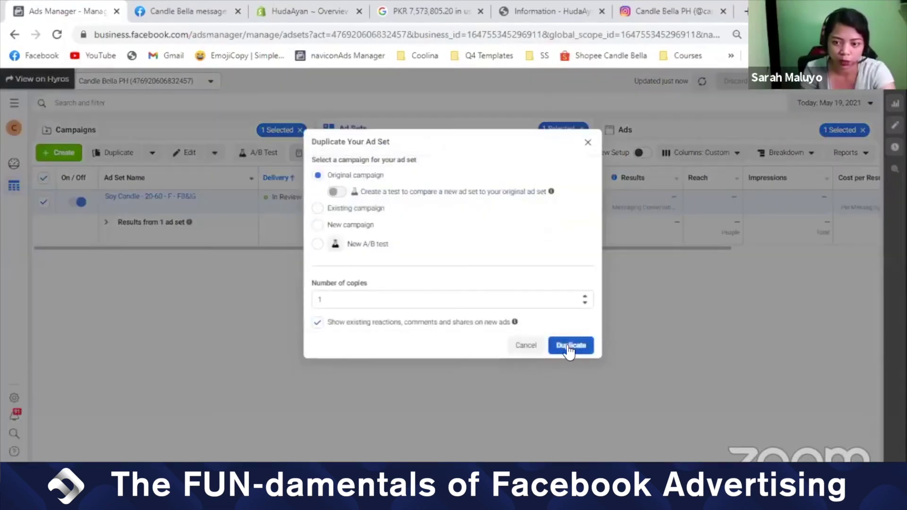
pyautogui.click(570, 345)
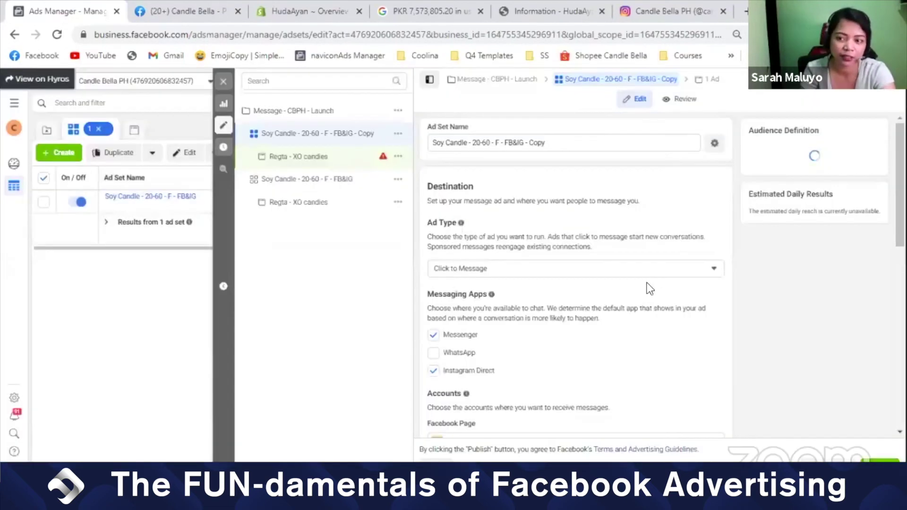
# - Remove the Aromatherapy, Essential oil, Candle and Soy candle interests from the copied ad set's detailed targeting
pyautogui.scroll(-6, 550, 284)
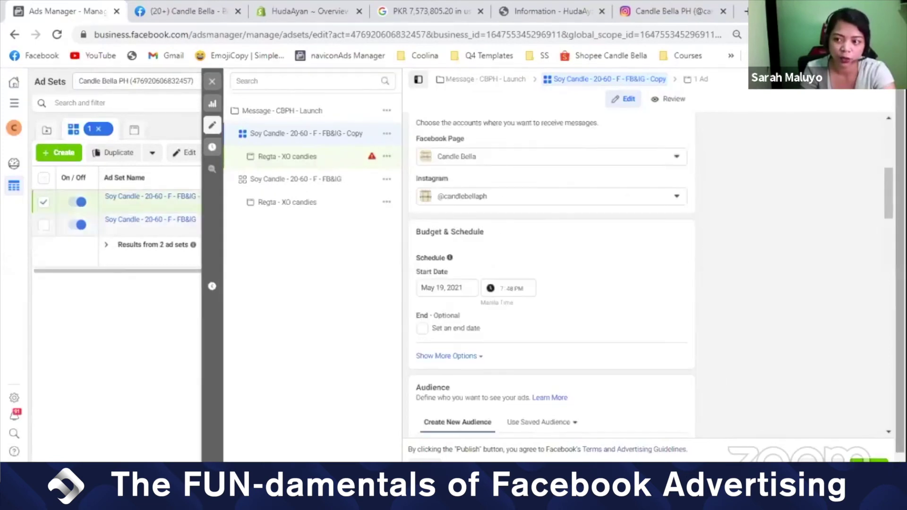
pyautogui.scroll(-12, 551, 284)
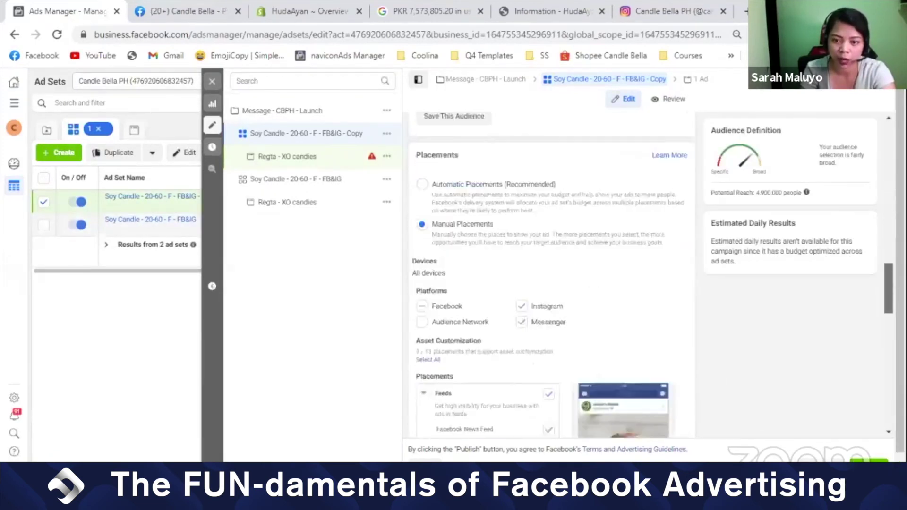
pyautogui.scroll(5, 551, 283)
pyautogui.scroll(1, 859, 237)
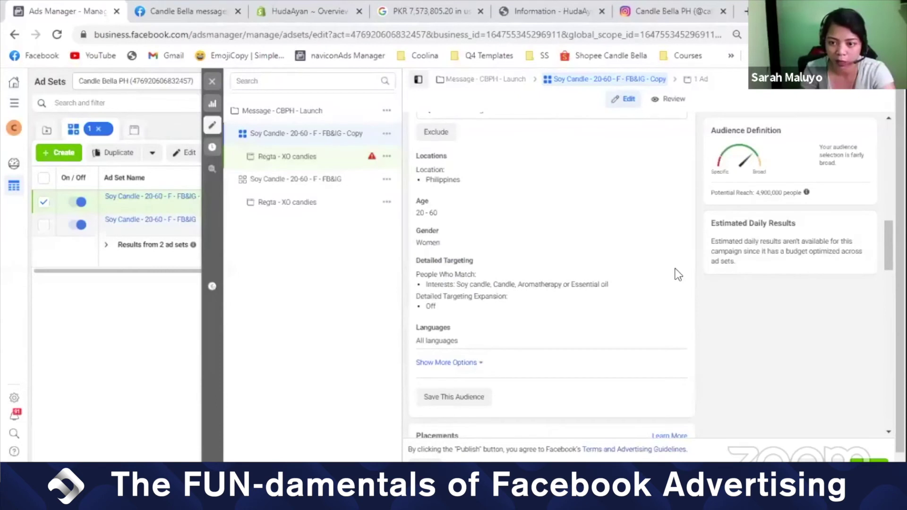
pyautogui.click(648, 275)
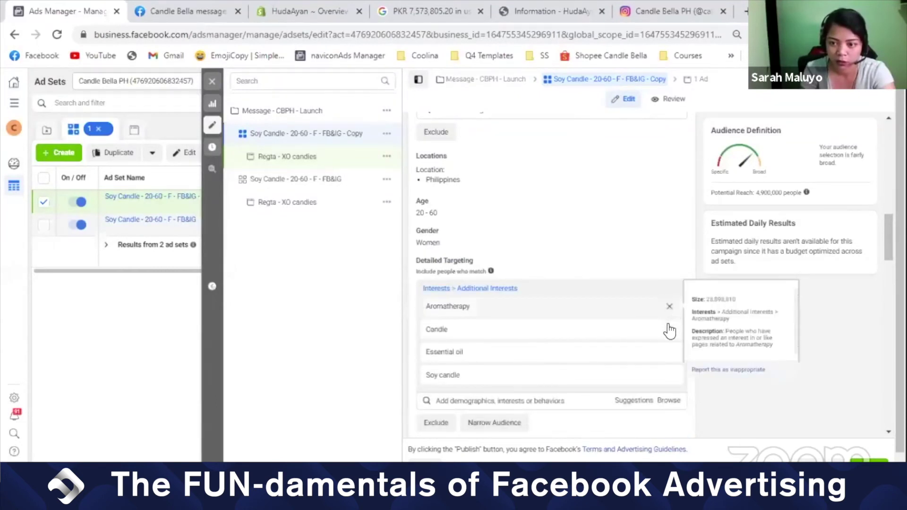
pyautogui.click(670, 306)
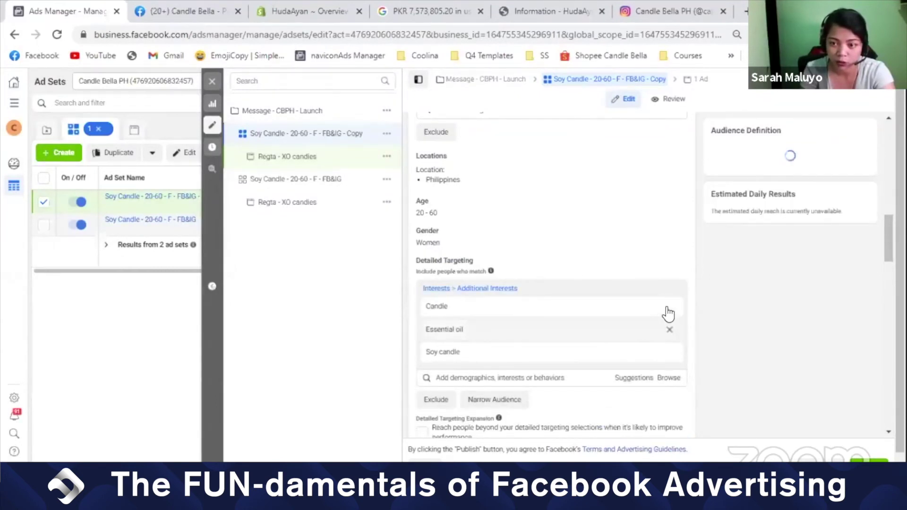
pyautogui.click(669, 330)
pyautogui.click(669, 306)
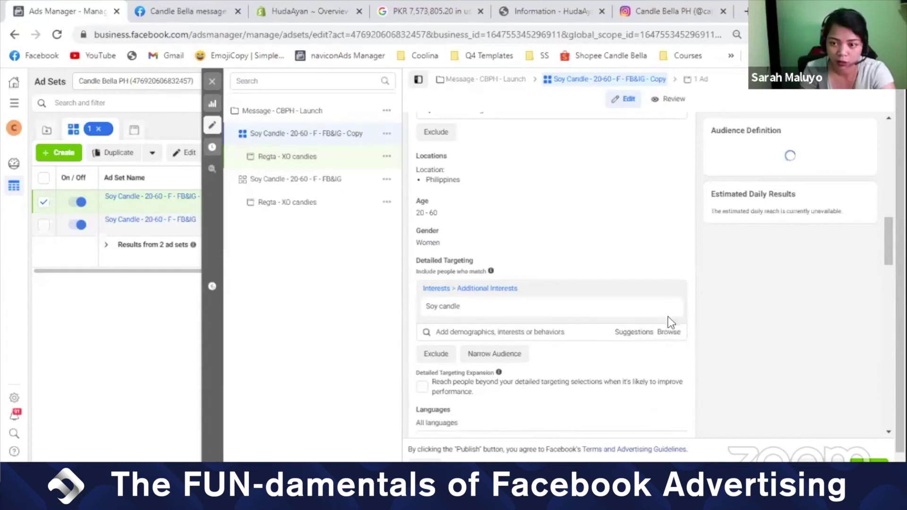
pyautogui.click(670, 312)
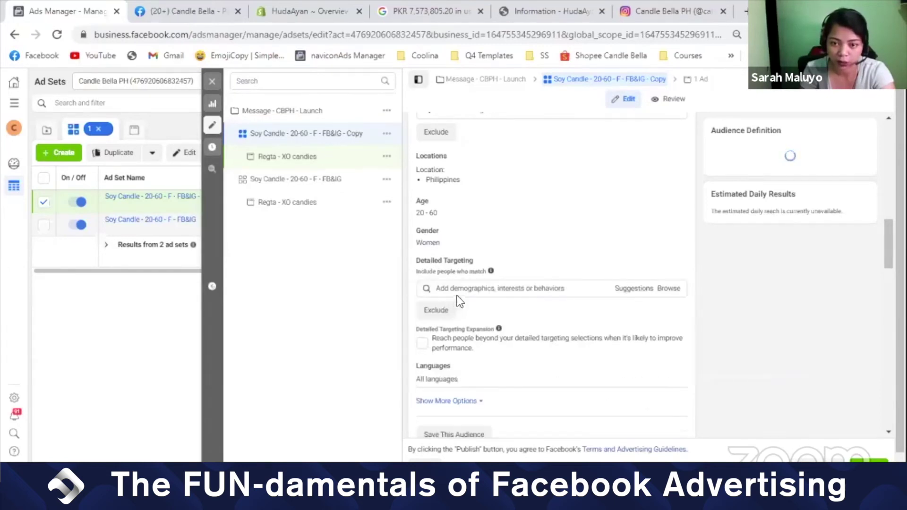
# - Add the interests "Relaxation technique" and "Wellness (alternative medicine)" to the copied ad set's detailed targeting
pyautogui.click(460, 289)
pyautogui.write('relaxa')
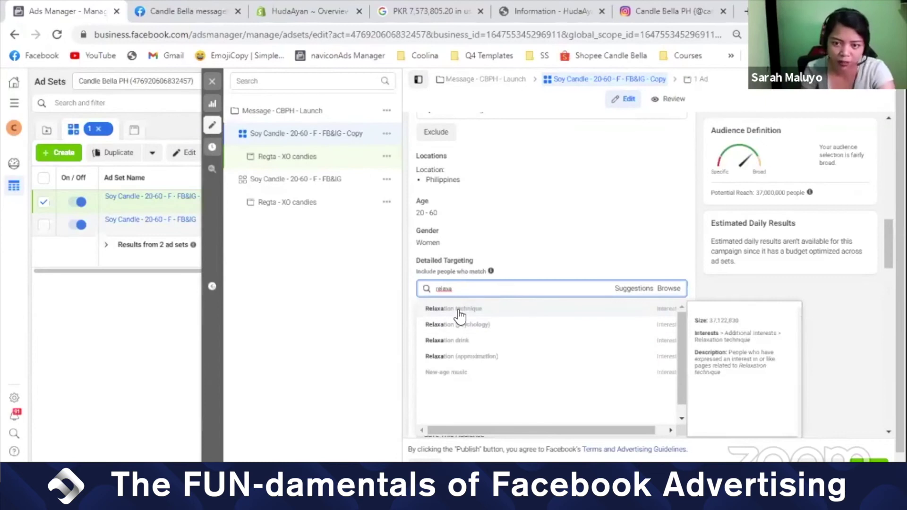
pyautogui.click(460, 312)
pyautogui.click(651, 331)
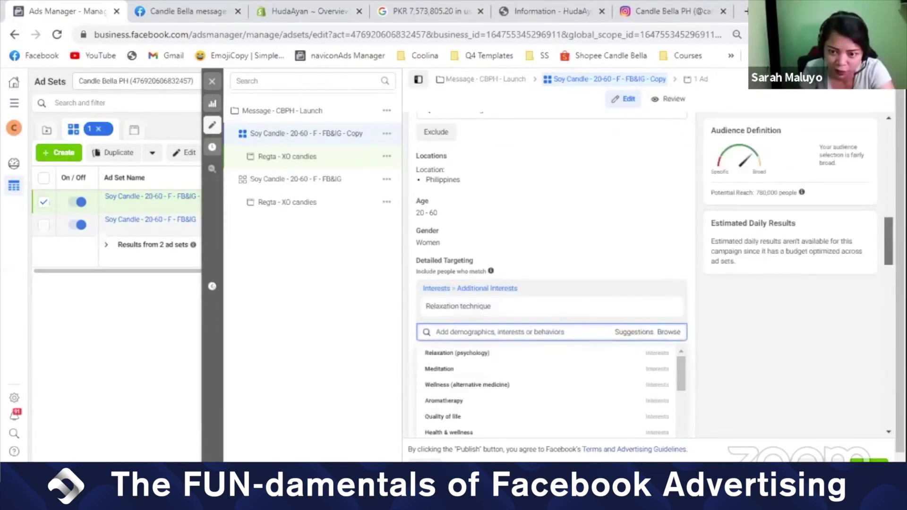
pyautogui.scroll(-1, 884, 251)
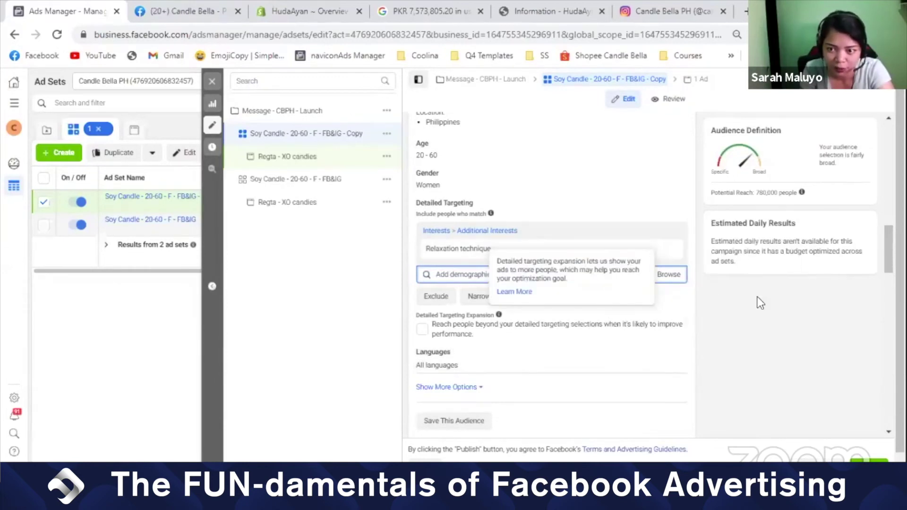
pyautogui.click(633, 276)
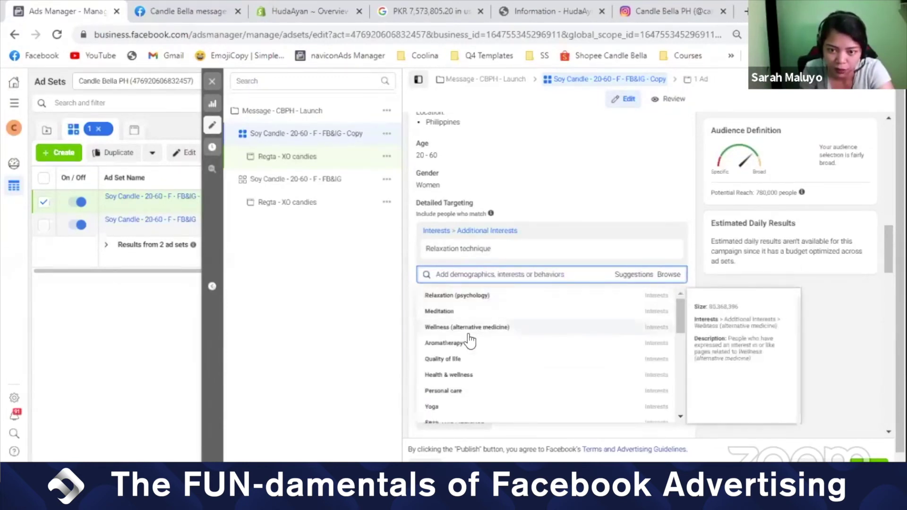
pyautogui.click(509, 331)
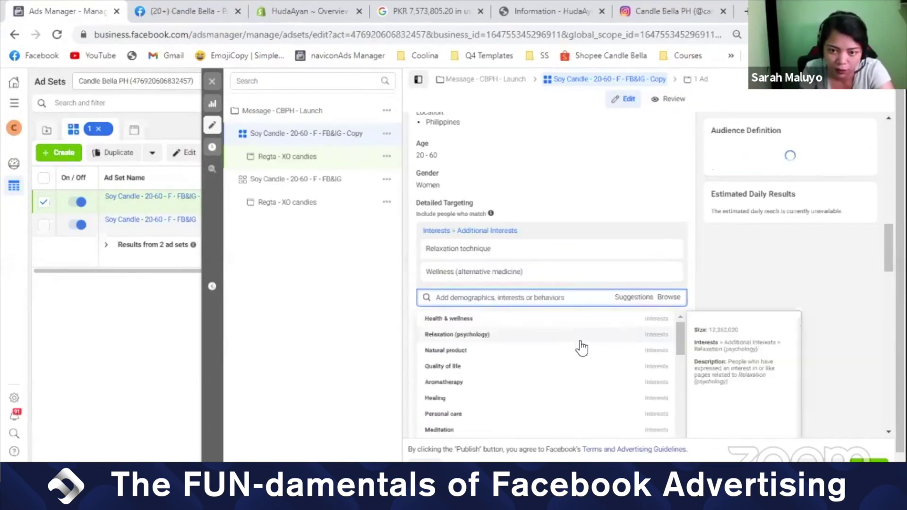
# - Browse the suggested interests and add "Health & wellness" to the copied ad set's detailed targeting
pyautogui.click(629, 302)
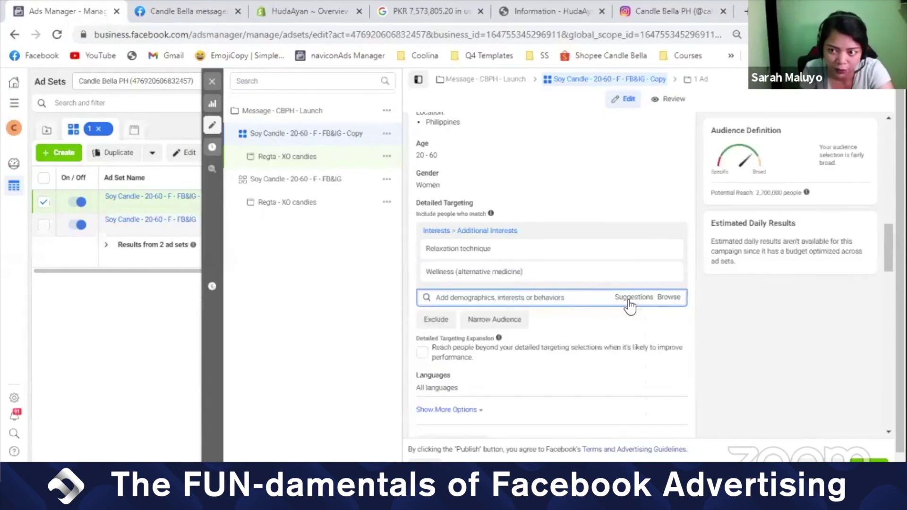
pyautogui.click(629, 301)
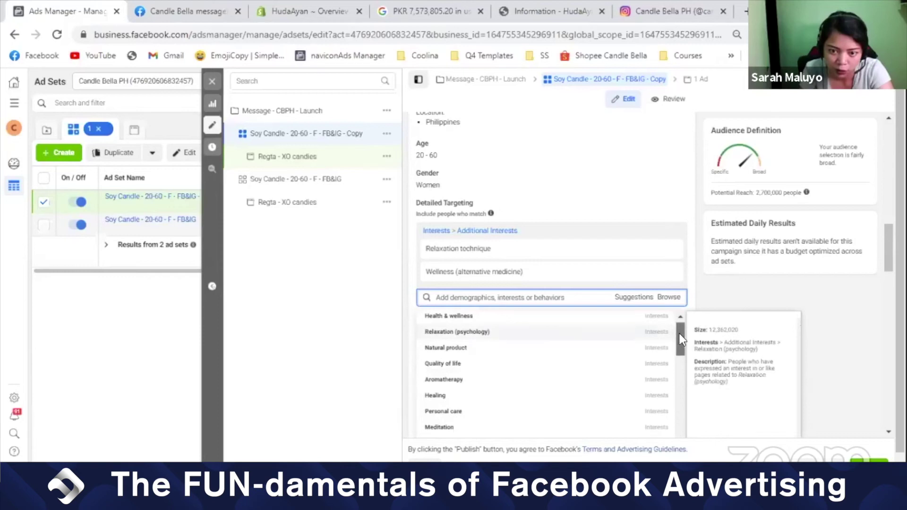
pyautogui.scroll(-3, 679, 333)
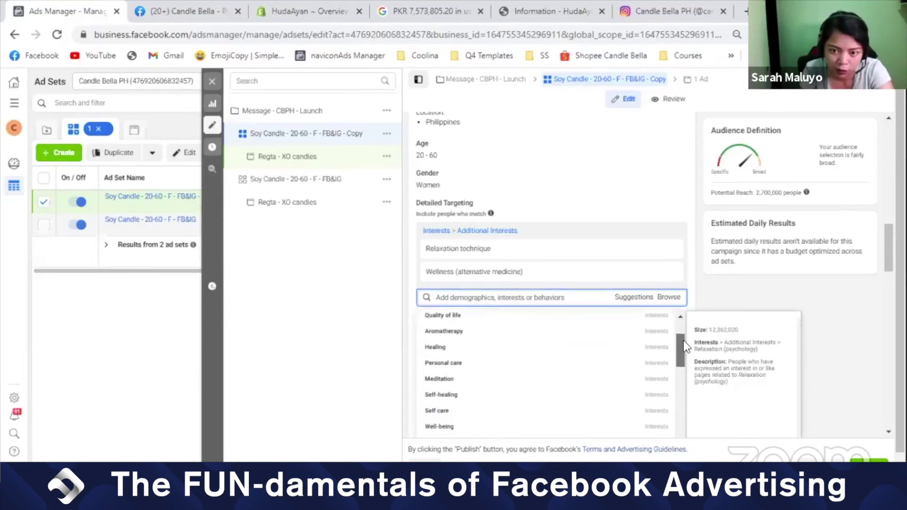
pyautogui.scroll(2, 686, 346)
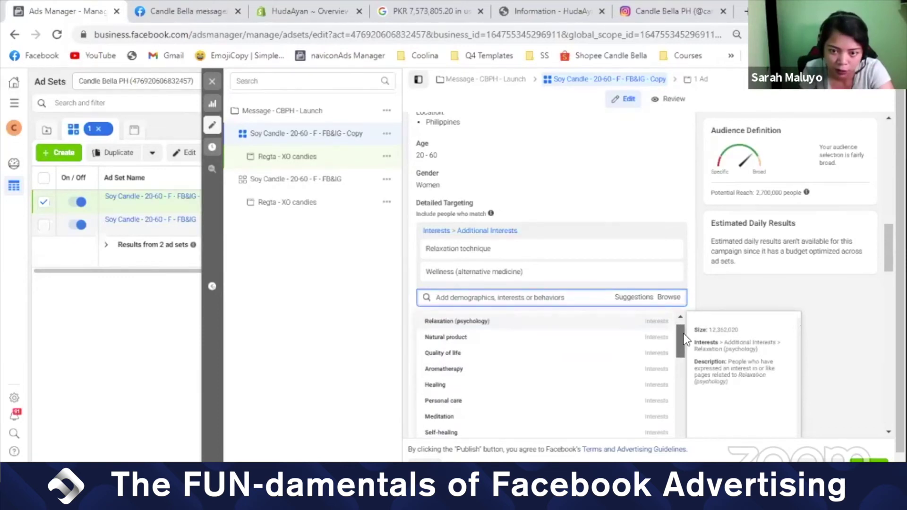
pyautogui.scroll(1, 683, 338)
pyautogui.scroll(-2, 682, 338)
pyautogui.scroll(2, 683, 338)
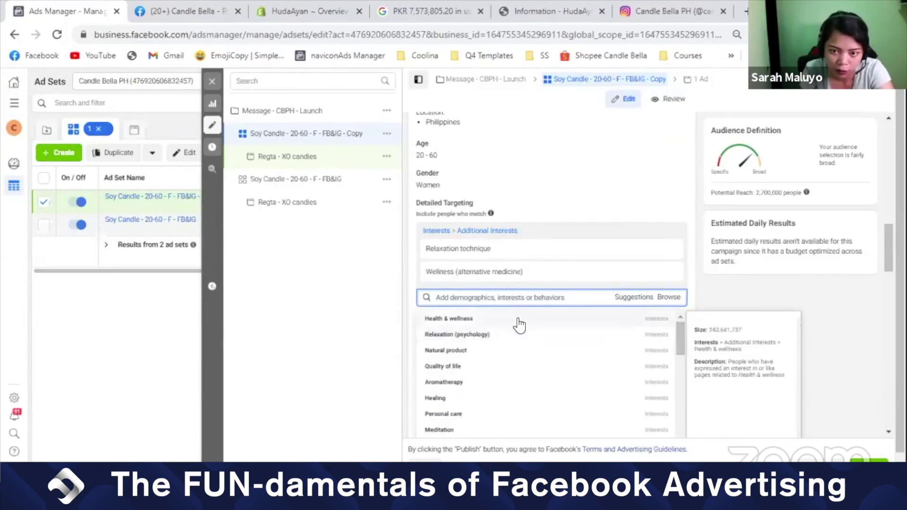
pyautogui.click(609, 318)
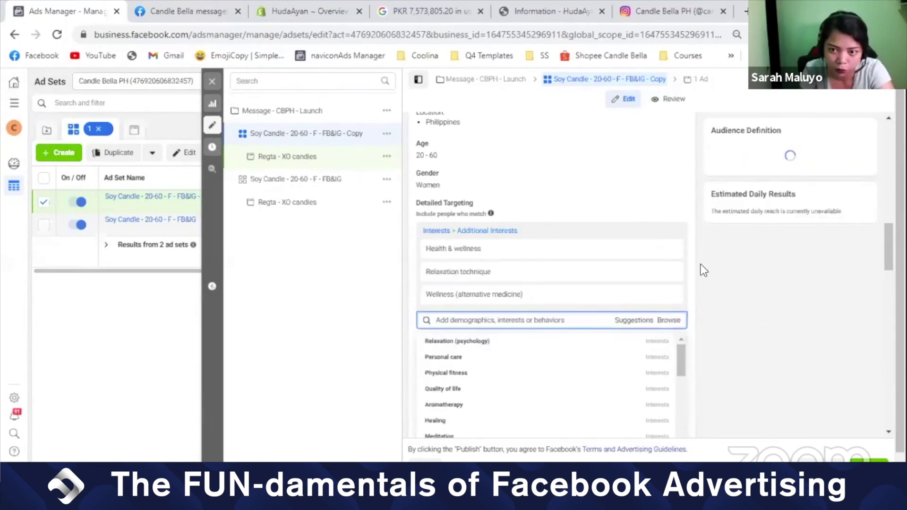
pyautogui.click(806, 344)
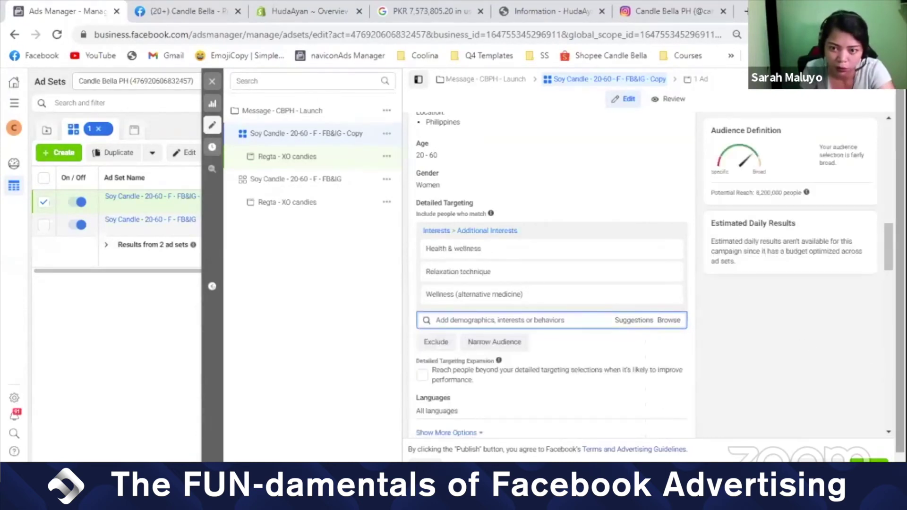
# - Narrow the copied ad set's audience to people who must also match the "Soy candle" interest
pyautogui.scroll(-2, 550, 274)
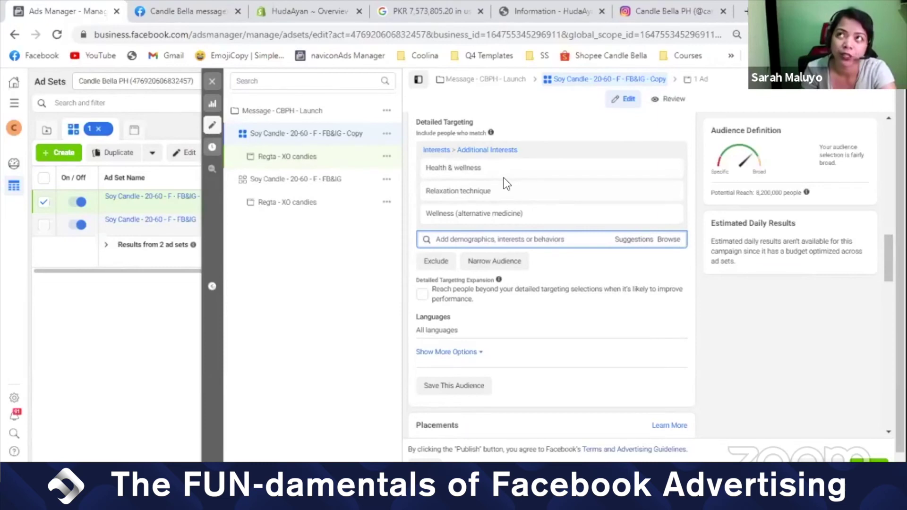
pyautogui.moveTo(518, 183)
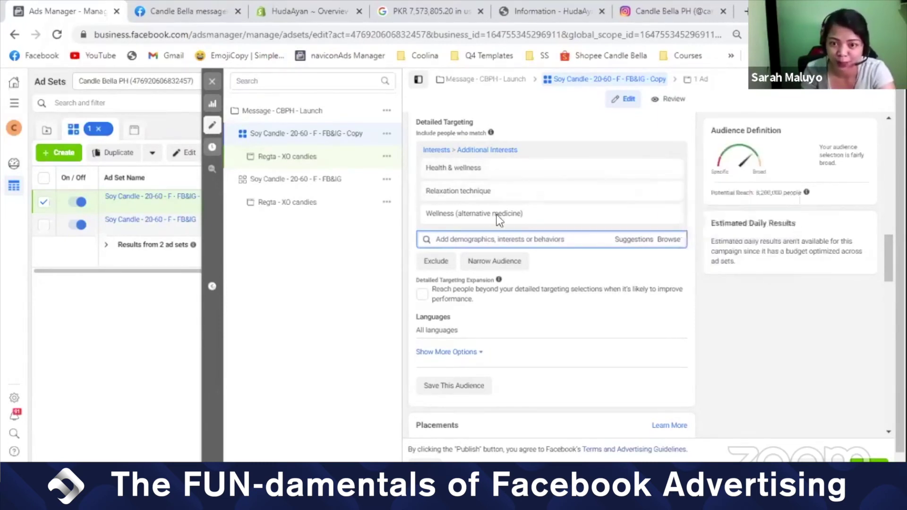
pyautogui.click(491, 263)
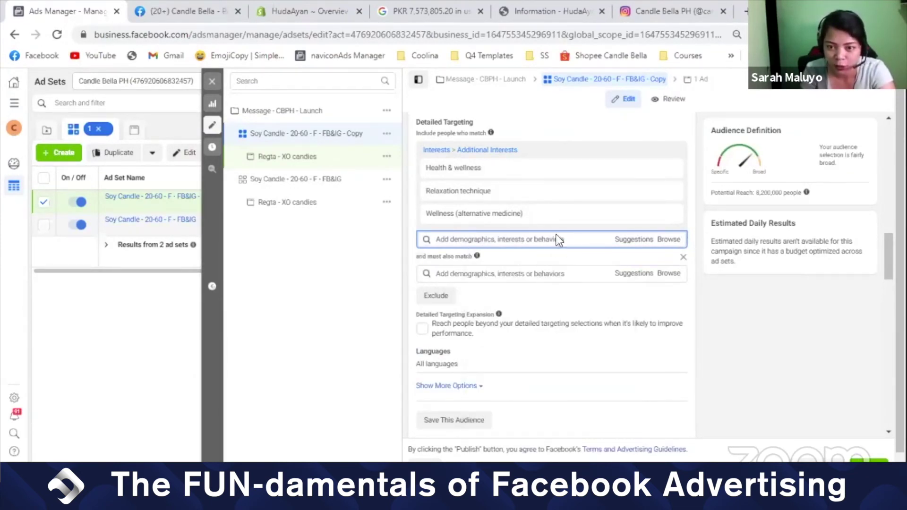
pyautogui.click(459, 275)
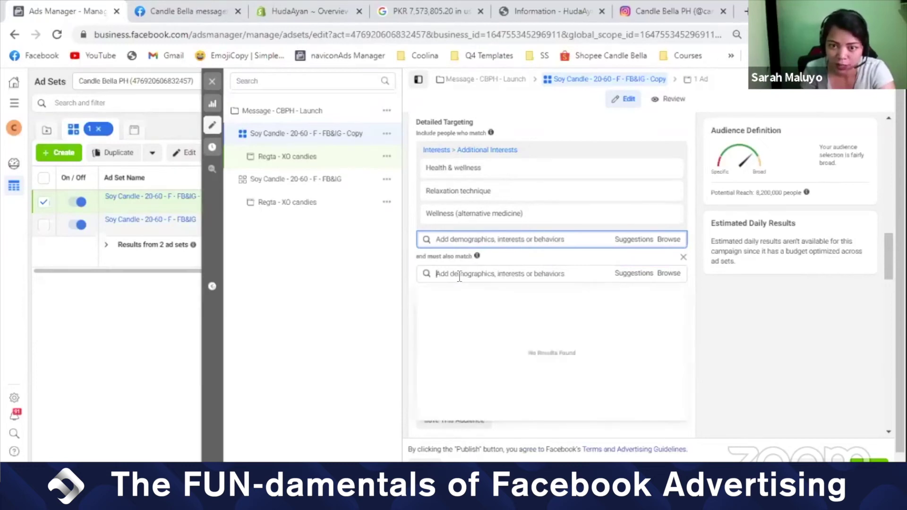
pyautogui.write('soy')
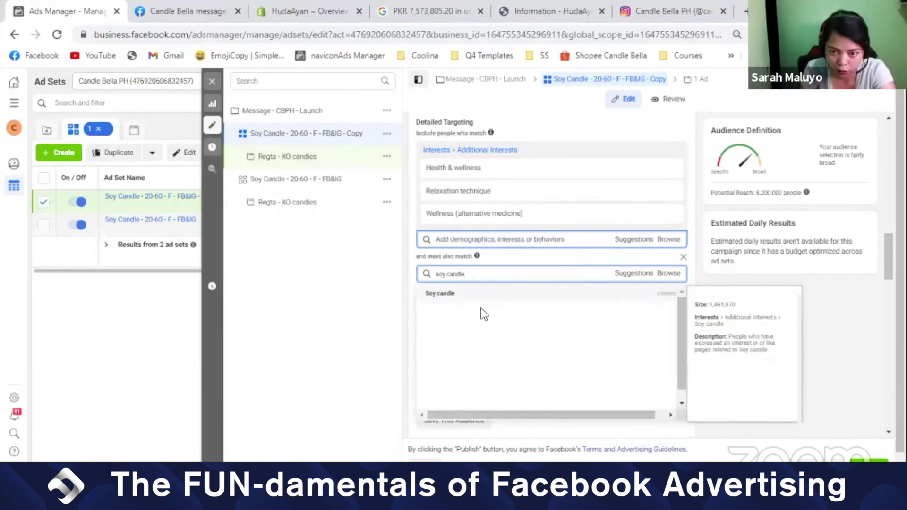
pyautogui.write(' candle')
pyautogui.click(499, 295)
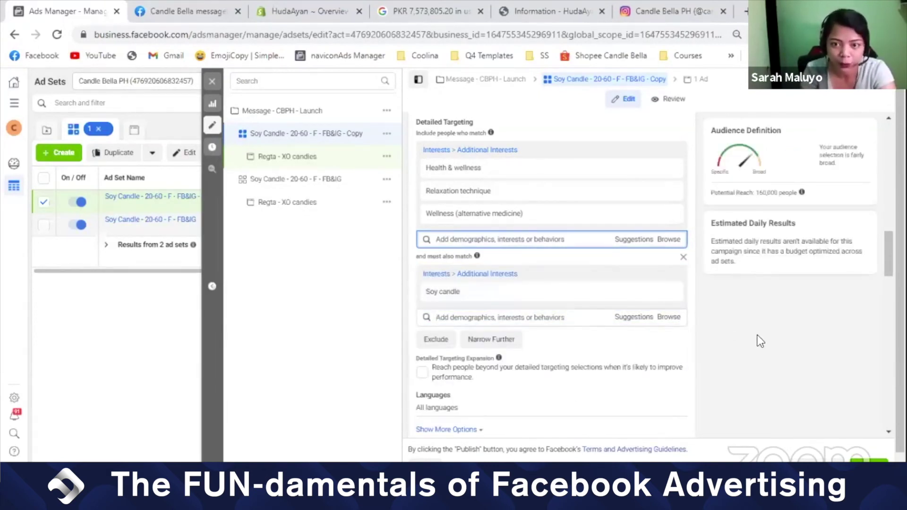
# - Review the copied ad set's detailed targeting, close its editor and publish the draft items
pyautogui.moveTo(582, 177)
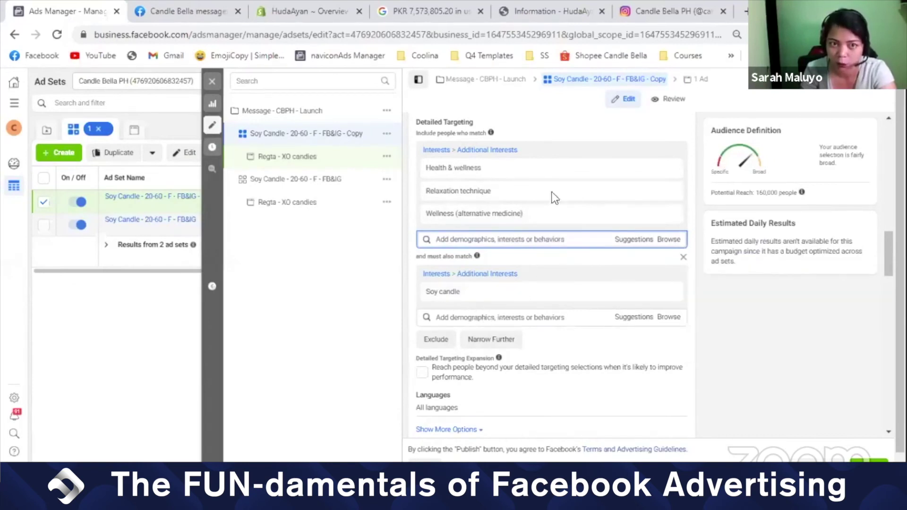
pyautogui.moveTo(543, 178)
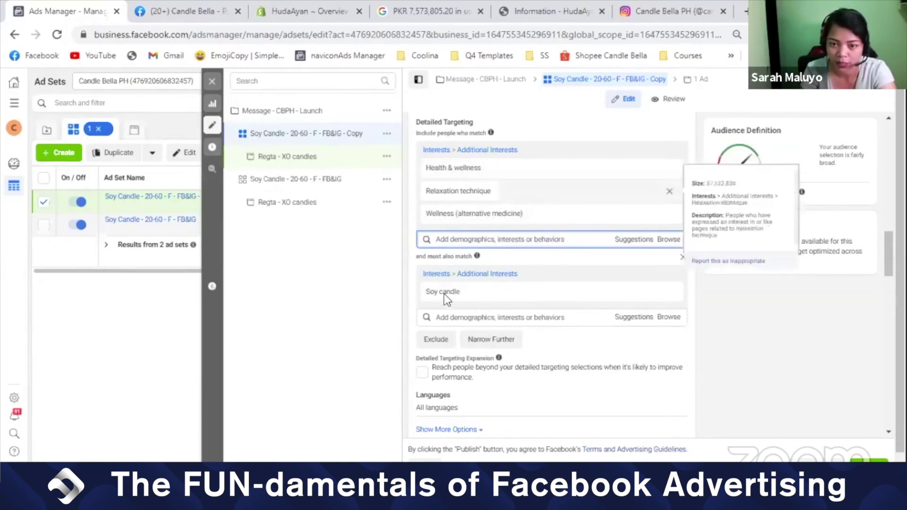
pyautogui.moveTo(436, 192)
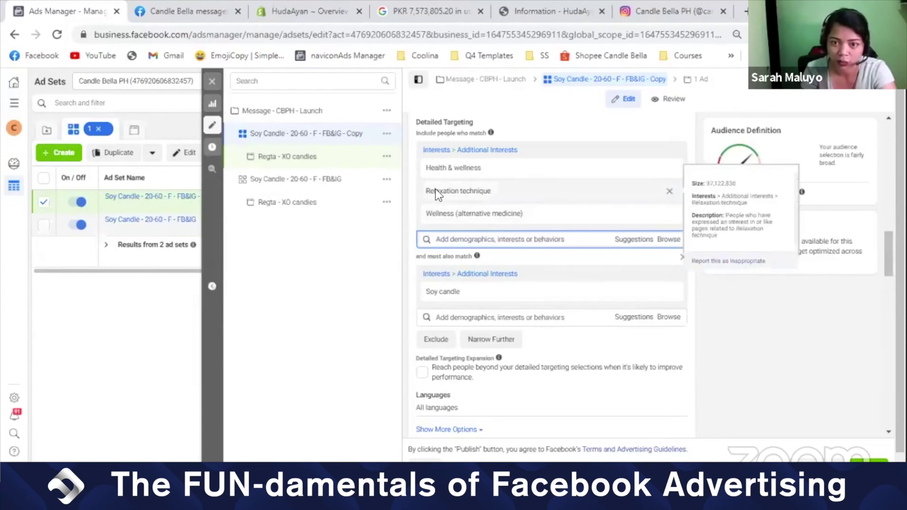
pyautogui.moveTo(455, 307)
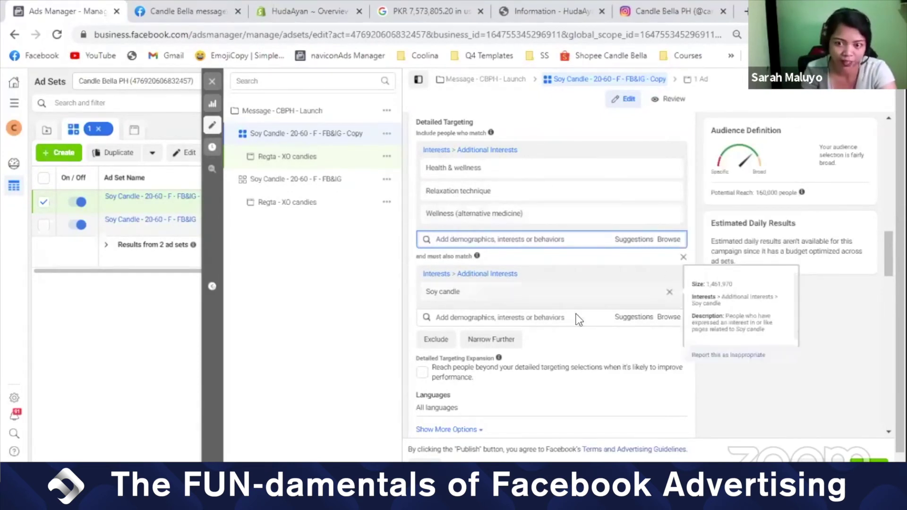
pyautogui.scroll(-1, 889, 254)
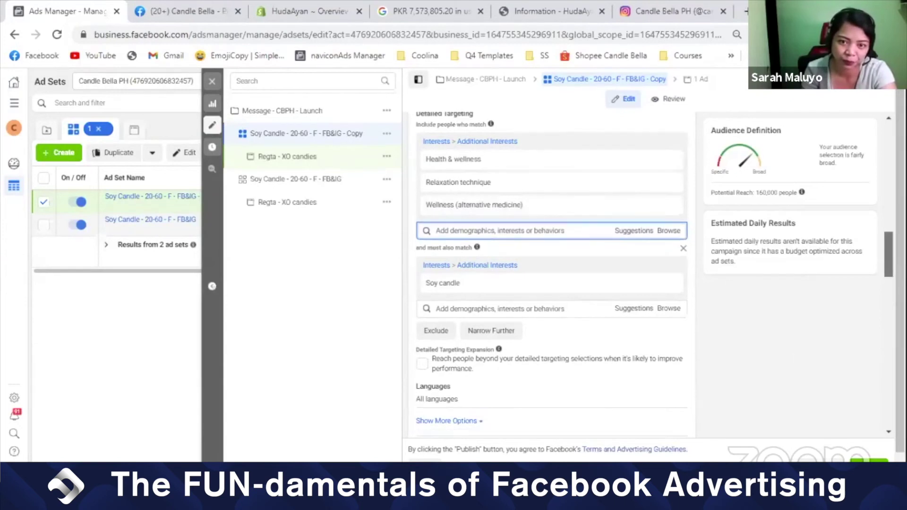
pyautogui.scroll(-5, 550, 274)
pyautogui.scroll(7, 550, 274)
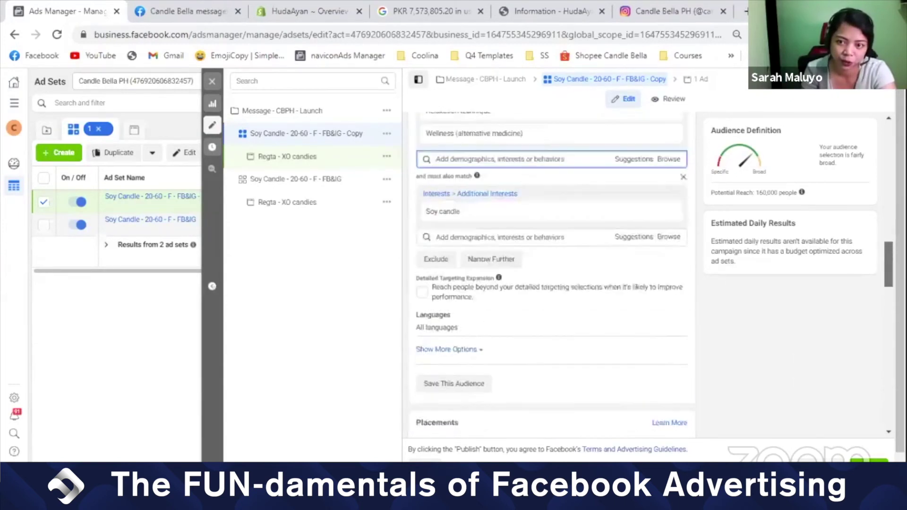
pyautogui.click(212, 80)
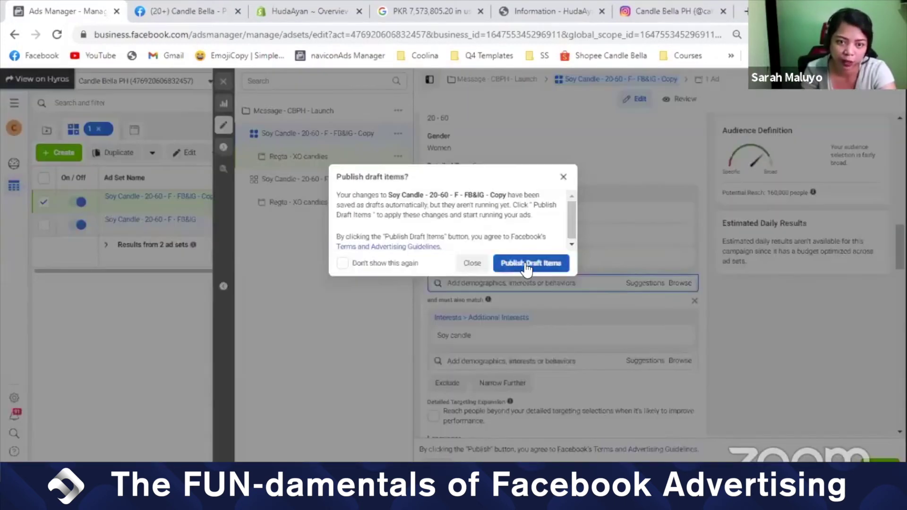
pyautogui.click(526, 264)
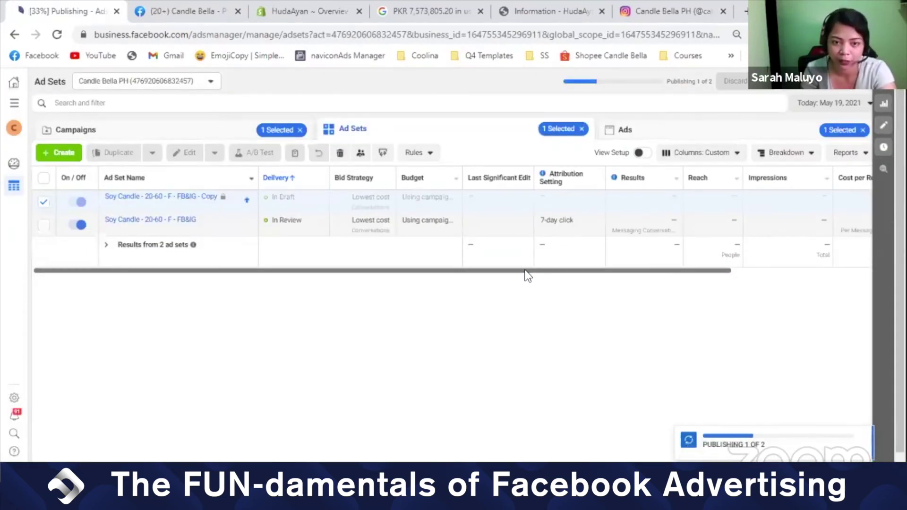
# - Look over the ads and ad sets, return to the campaigns list and close the Candle Bella Facebook post page
pyautogui.click(129, 220)
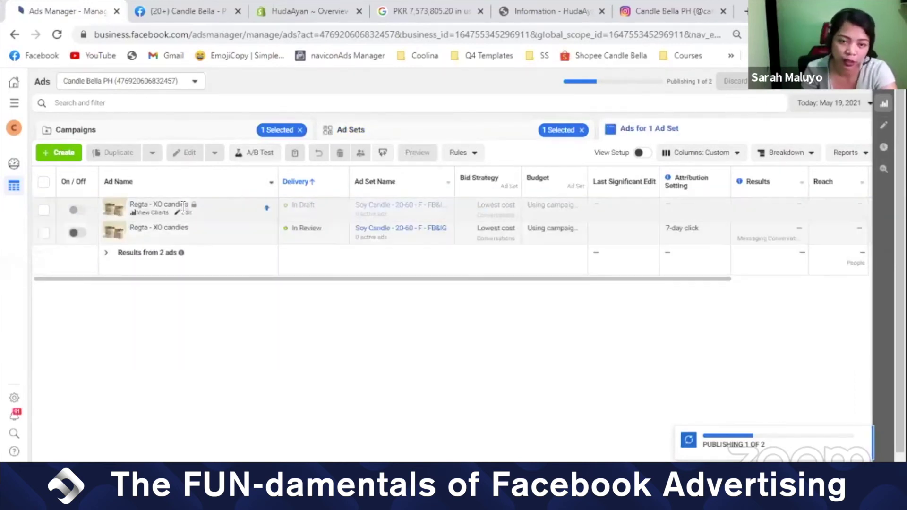
pyautogui.click(437, 135)
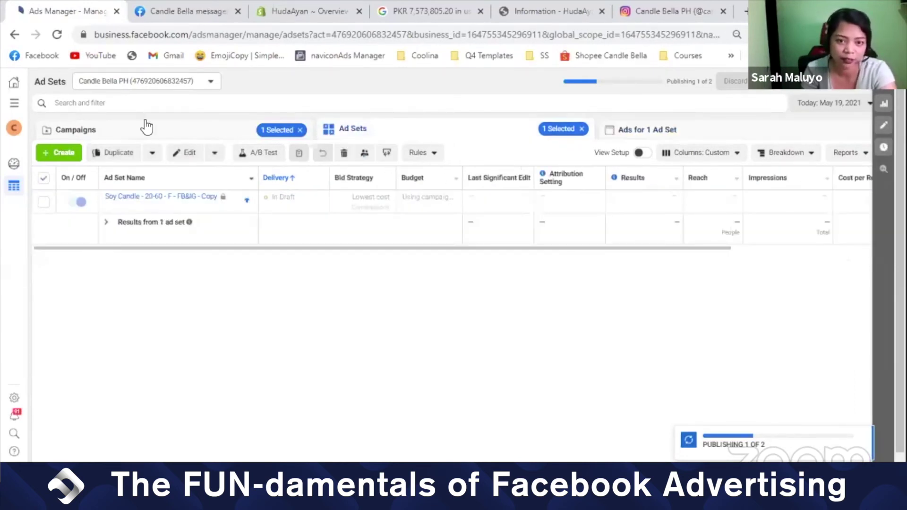
pyautogui.click(166, 130)
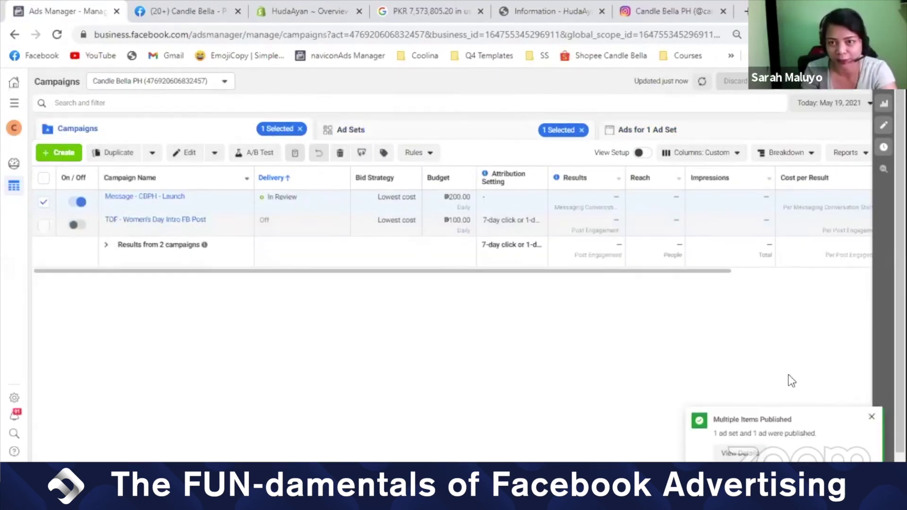
pyautogui.click(208, 15)
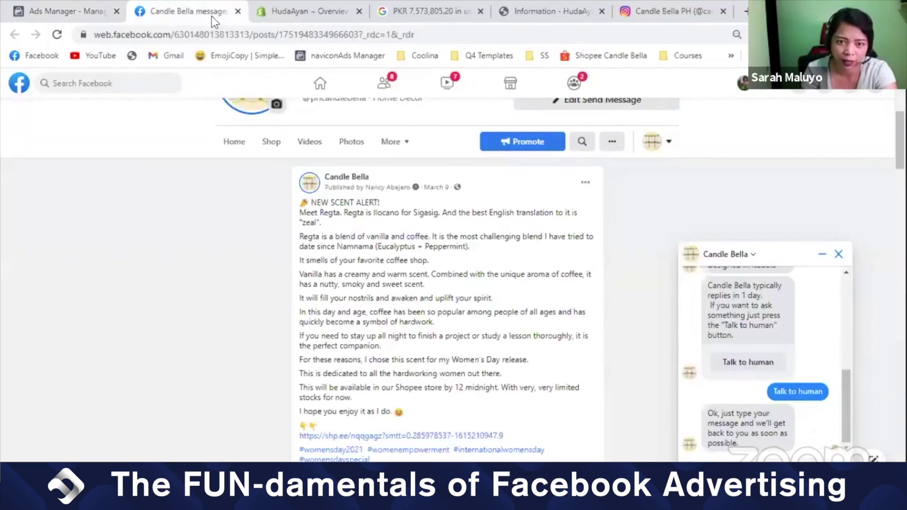
pyautogui.click(237, 11)
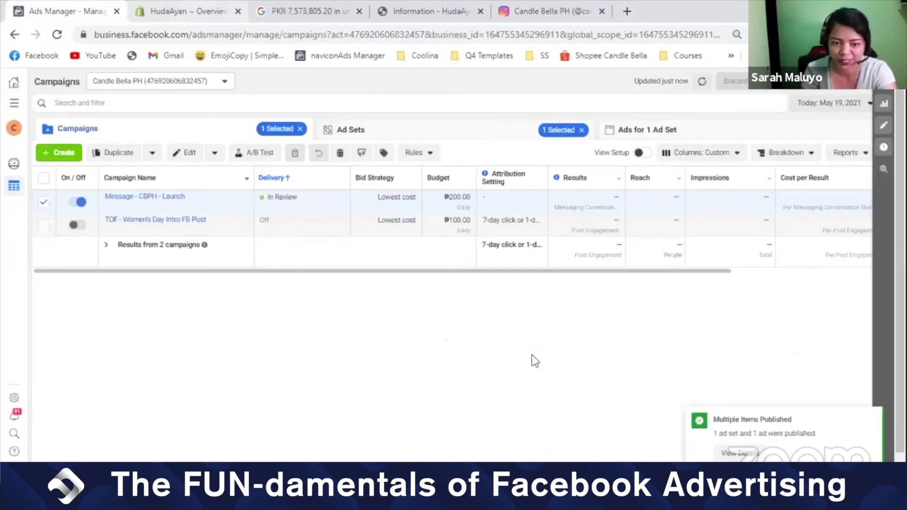
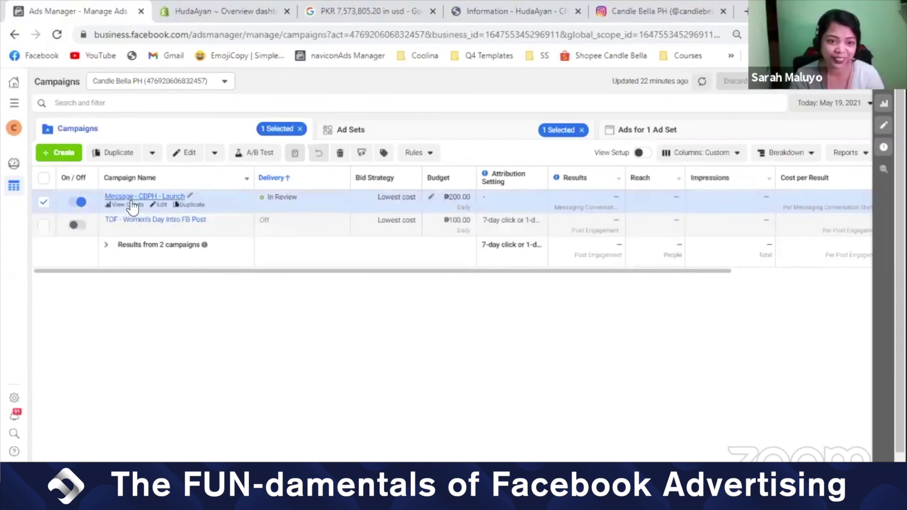
# - Turn off the original ad set "Soy Candle - 20-60 - F - FB&IG" in the "Message - CBPH - Launch" campaign and return to the campaigns list
pyautogui.click(131, 200)
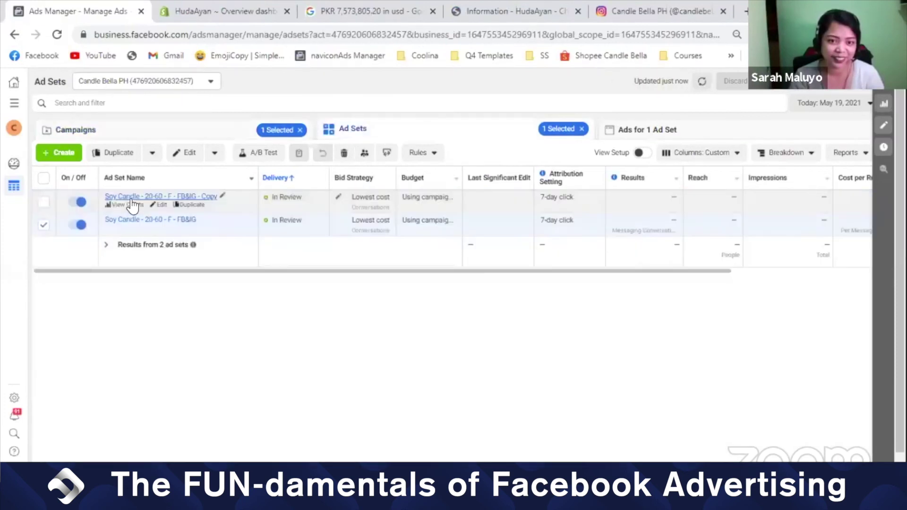
pyautogui.click(84, 228)
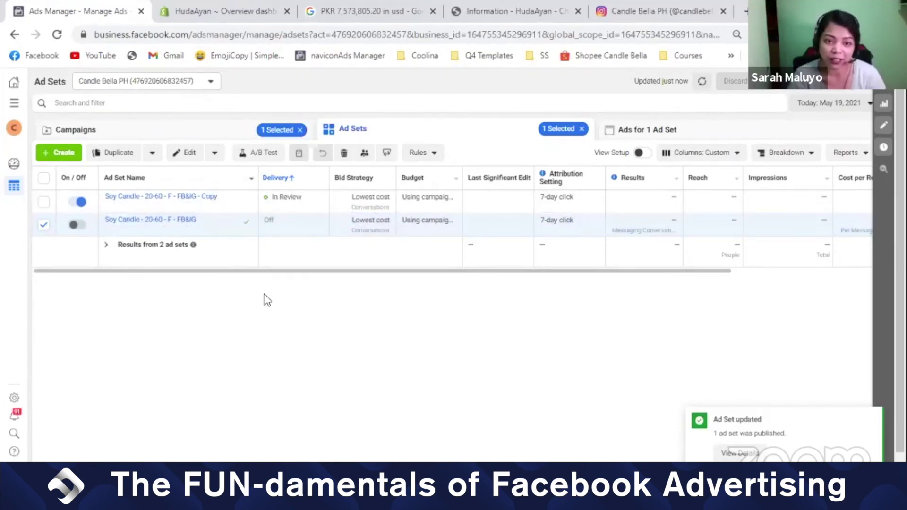
pyautogui.click(200, 136)
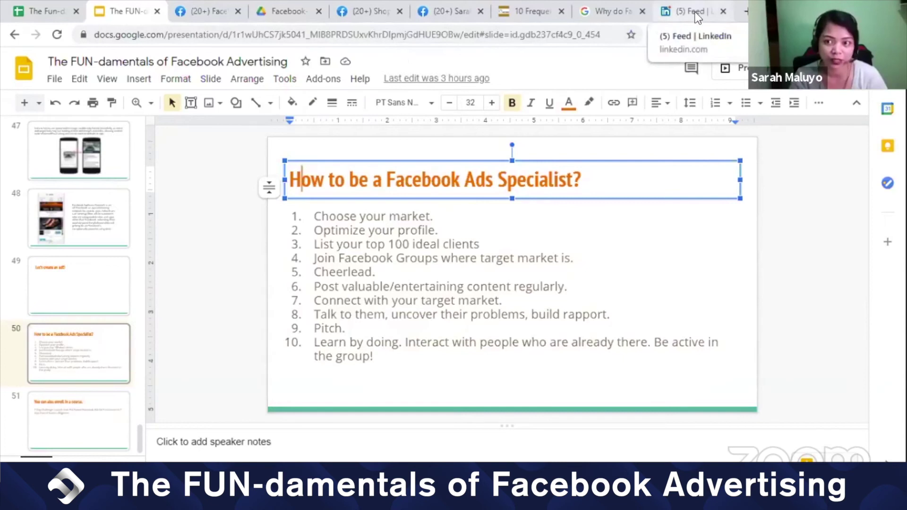
# - Examine the Google search results for "Why do Facebook ads get rejected after submission?"
pyautogui.click(598, 16)
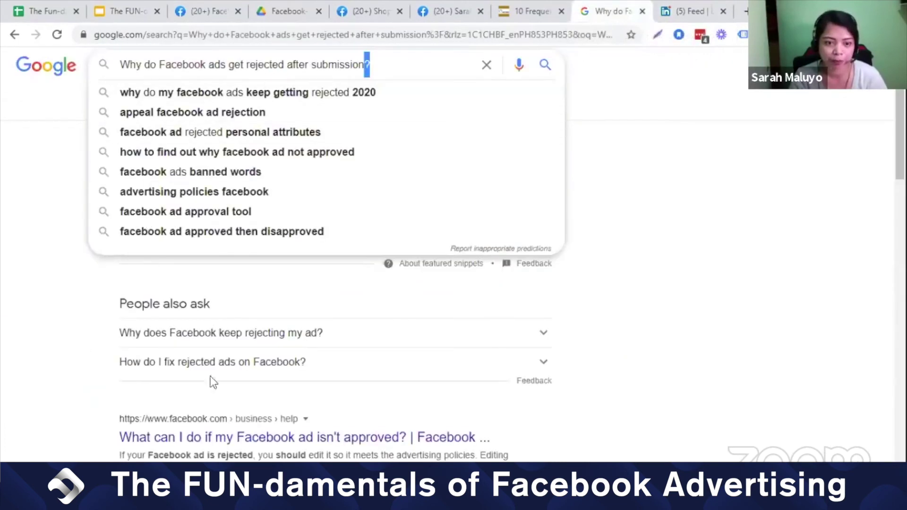
pyautogui.click(780, 222)
pyautogui.scroll(-2, 900, 141)
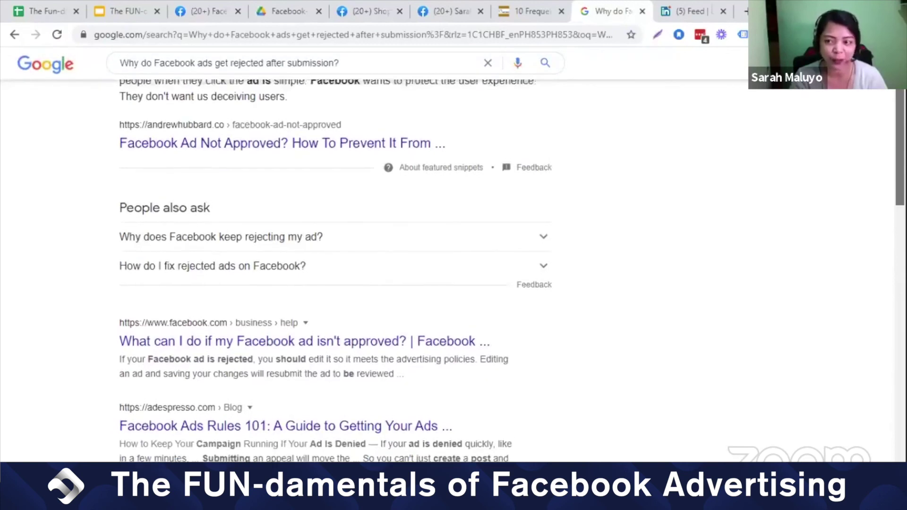
pyautogui.scroll(2, 453, 253)
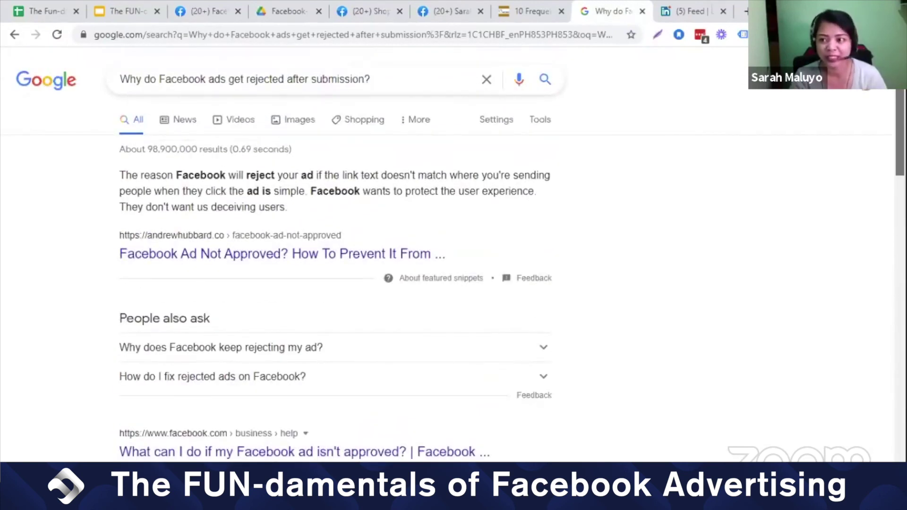
pyautogui.scroll(-4, 900, 142)
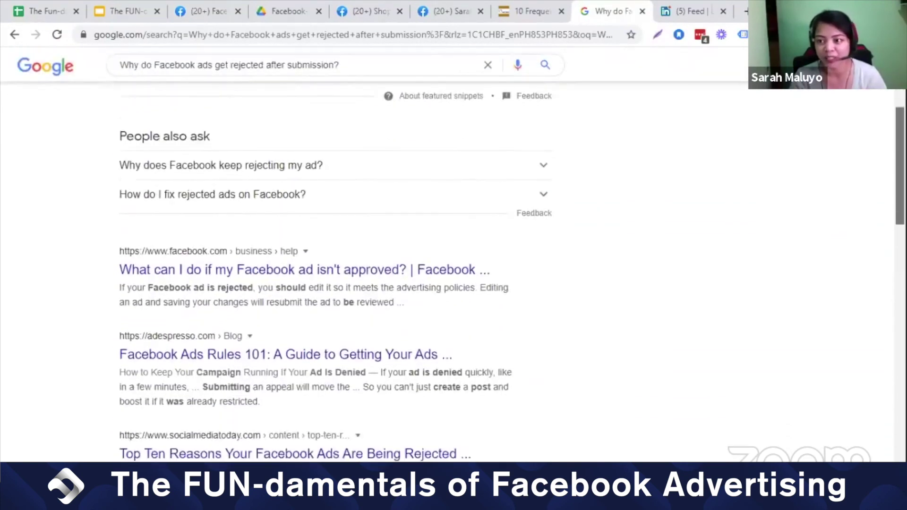
pyautogui.scroll(-2, 454, 274)
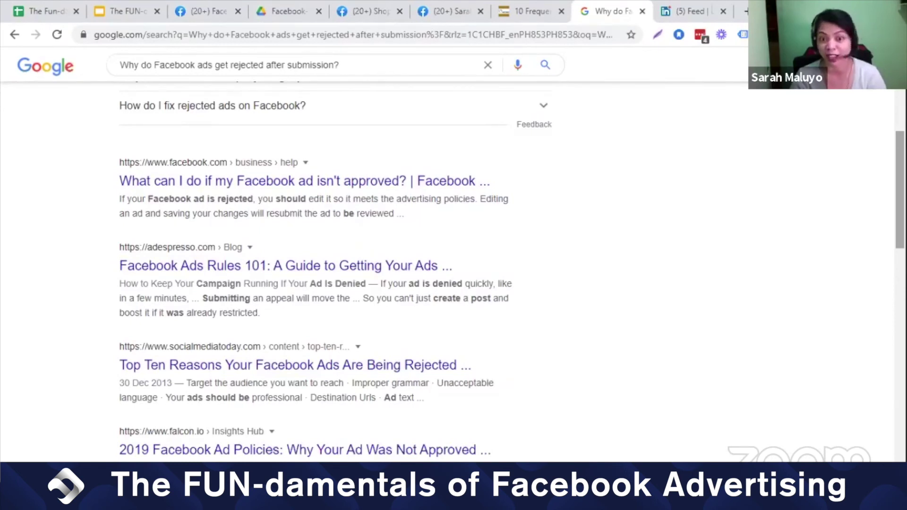
pyautogui.scroll(6, 453, 274)
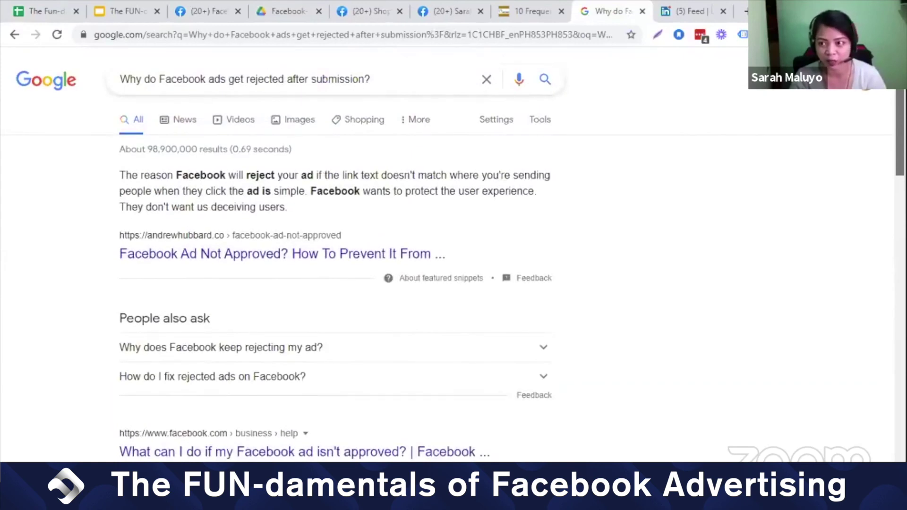
pyautogui.scroll(-1, 454, 274)
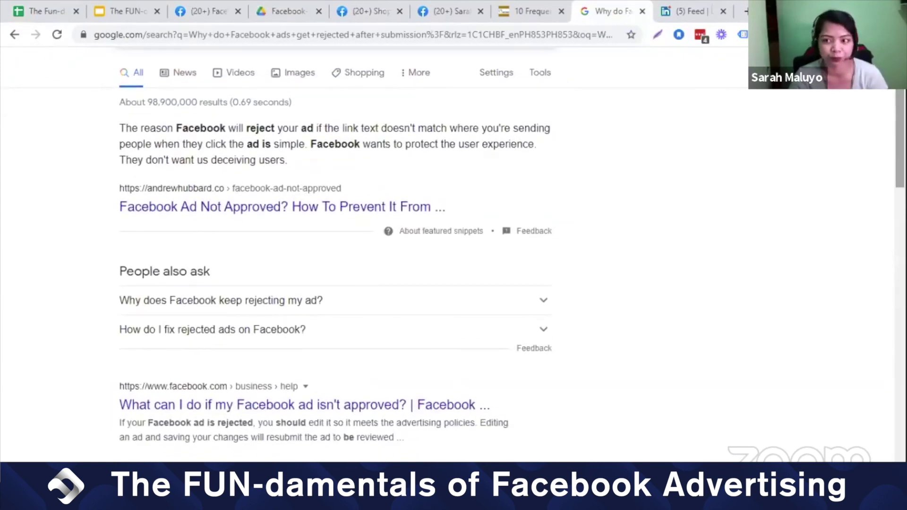
pyautogui.scroll(1, 454, 274)
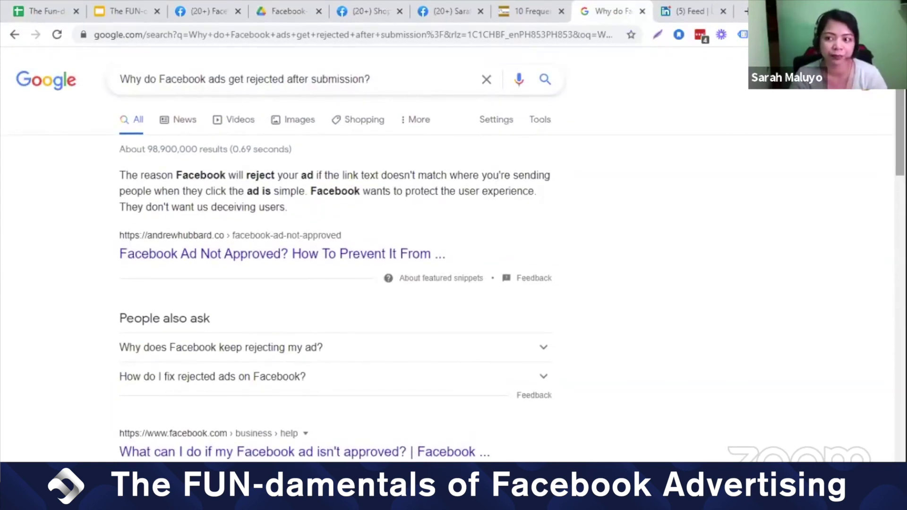
pyautogui.scroll(-4, 454, 275)
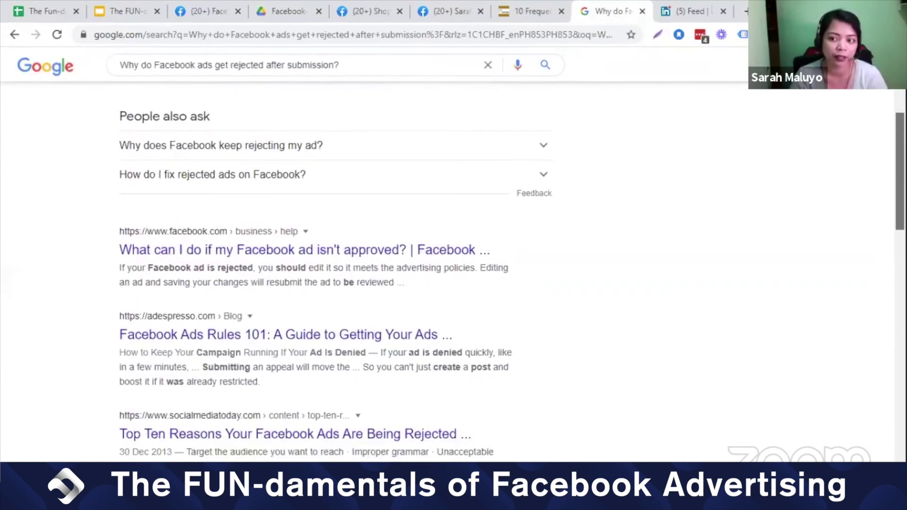
pyautogui.scroll(4, 453, 274)
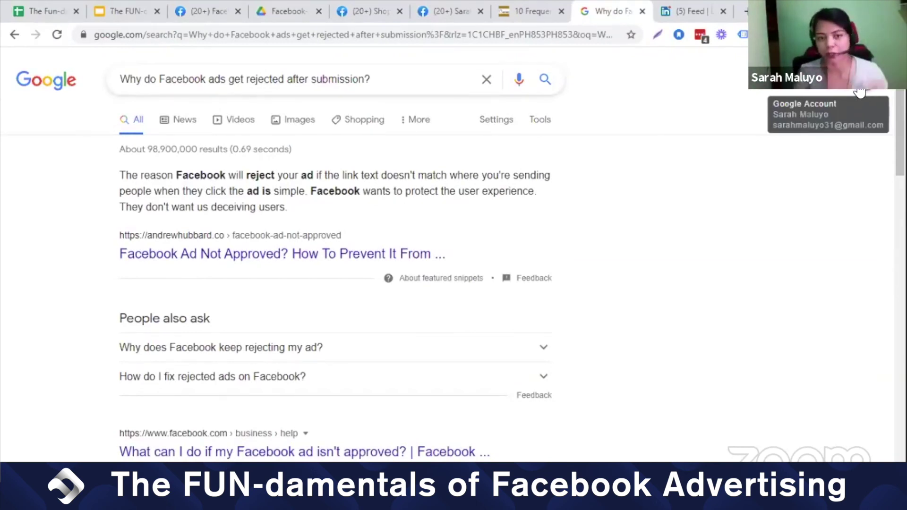
# - Switch back to Ads Manager and open the "Regta - XO candies" ad under the copied ad set in the campaign editor
pyautogui.click(129, 13)
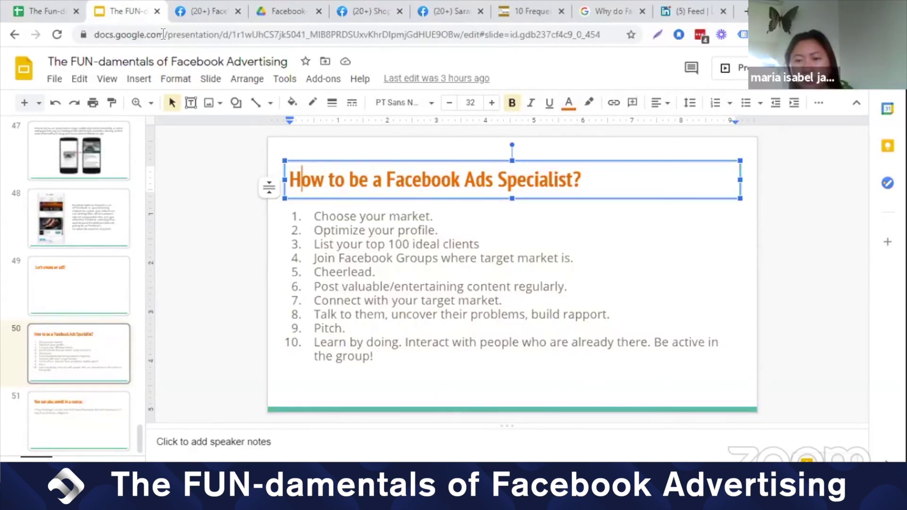
pyautogui.hotkey('alt', 'Tab')
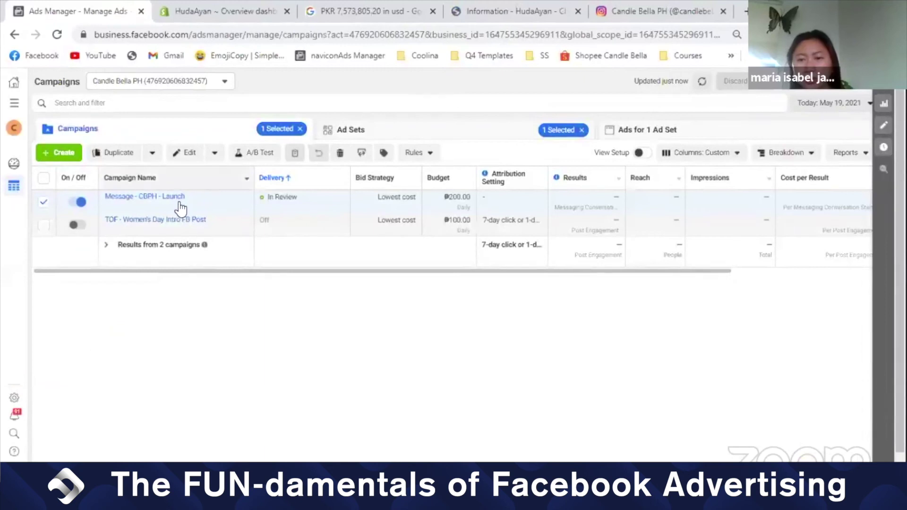
pyautogui.click(161, 205)
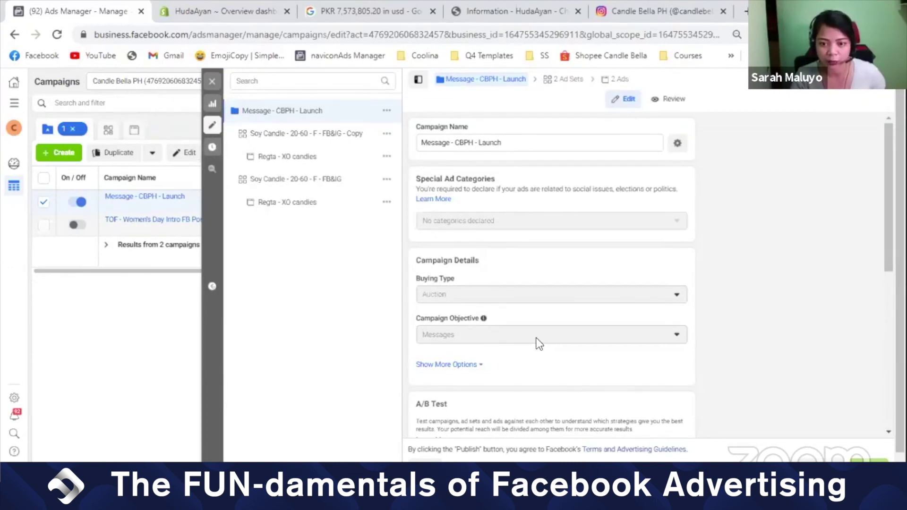
pyautogui.click(277, 156)
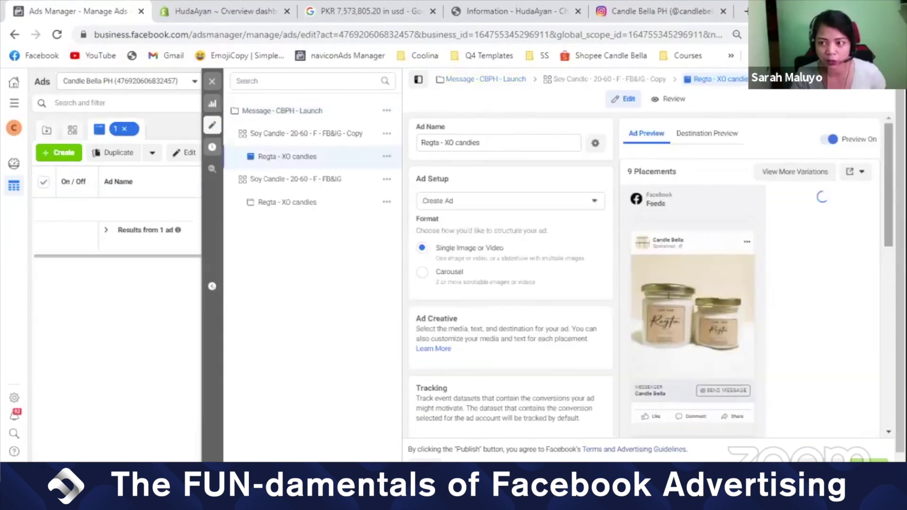
# - Examine the ad's setup, creative, text fields, call to action and message template alongside its preview
pyautogui.scroll(-3, 648, 264)
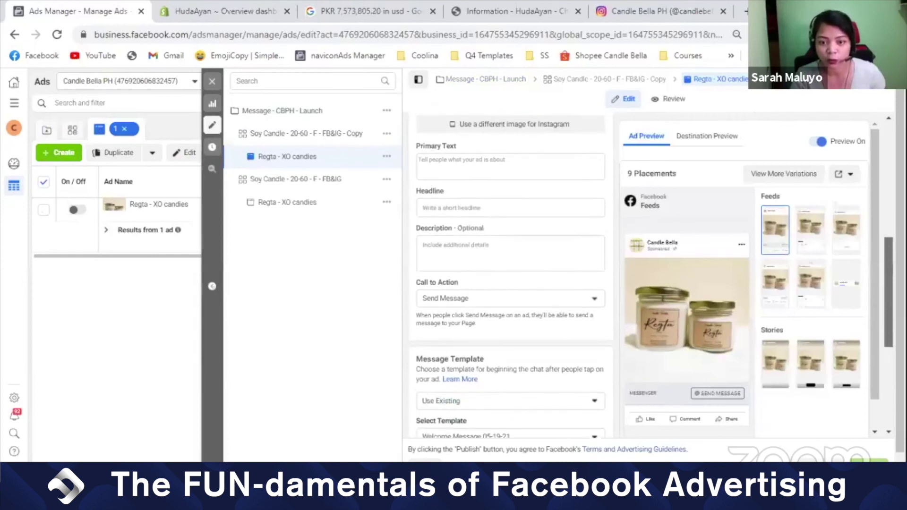
pyautogui.scroll(-3, 511, 284)
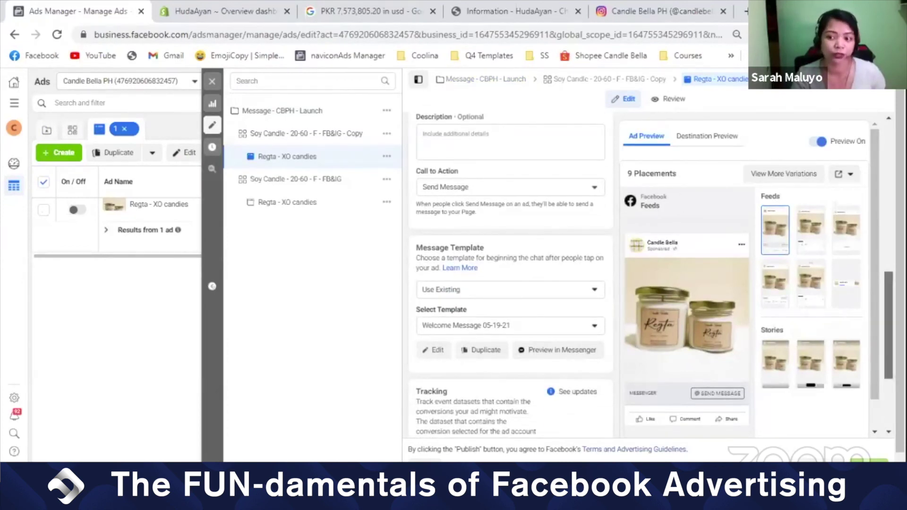
pyautogui.moveTo(888, 299); pyautogui.dragTo(886, 150)
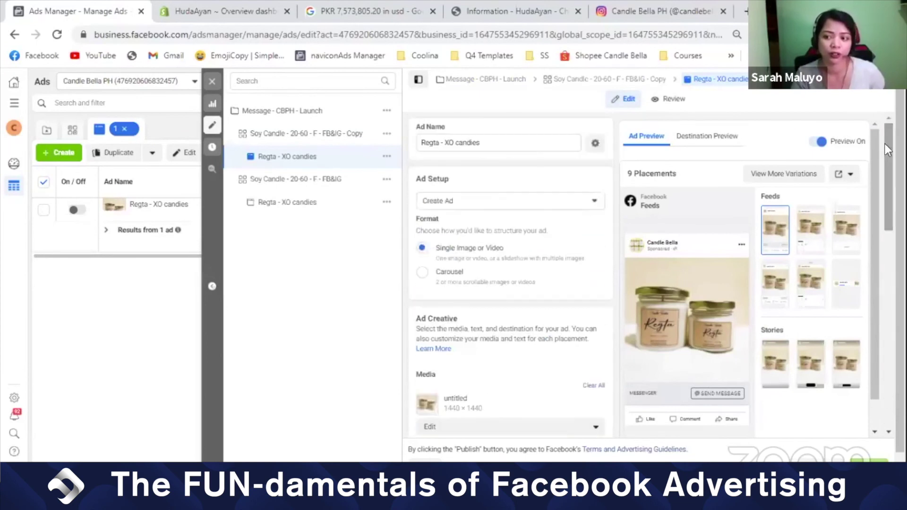
pyautogui.scroll(-1, 877, 172)
pyautogui.moveTo(886, 212); pyautogui.dragTo(887, 315)
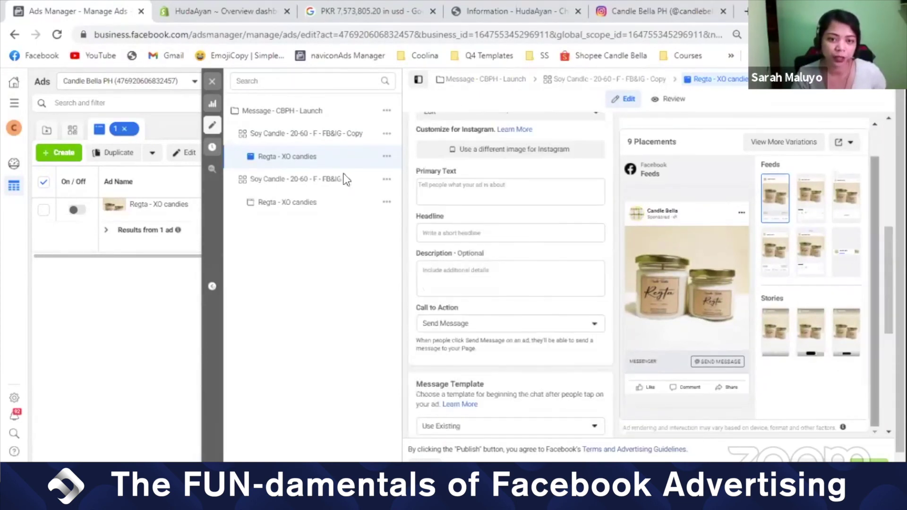
# - Open the audience settings of the ad set "Soy Candle - 20-60 - F - FB&IG - Copy" and view the available custom audience sources
pyautogui.click(265, 137)
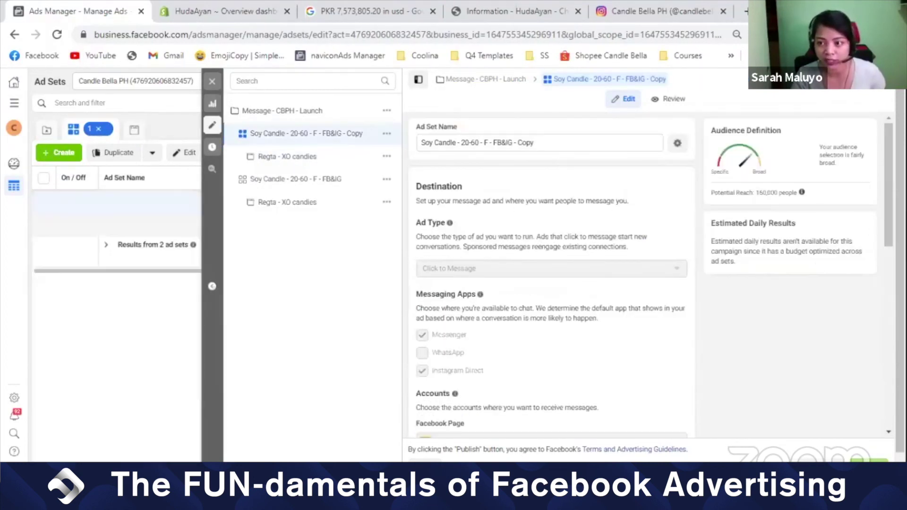
pyautogui.scroll(-4, 552, 274)
pyautogui.scroll(-8, 741, 227)
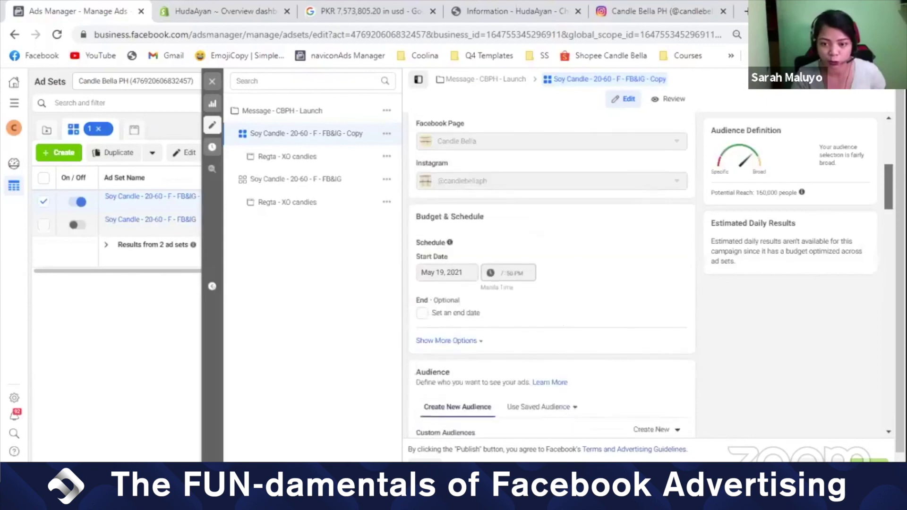
pyautogui.click(651, 177)
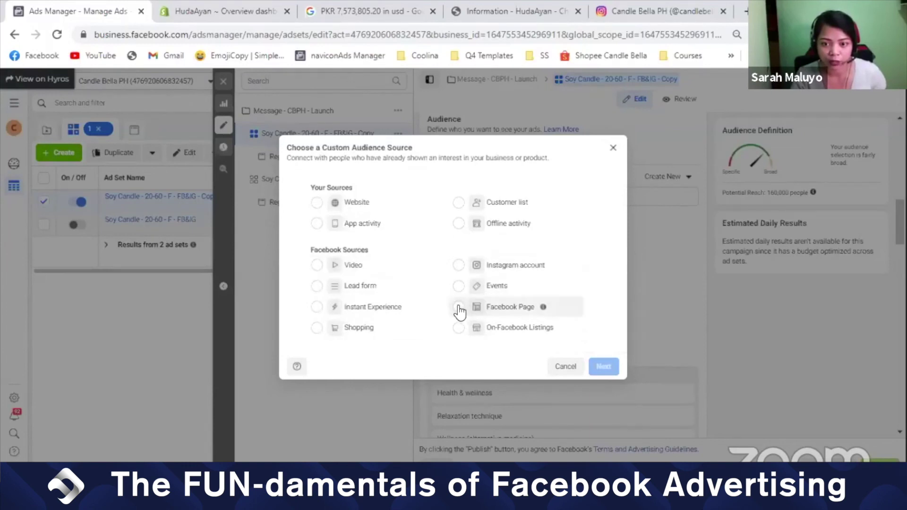
pyautogui.click(613, 148)
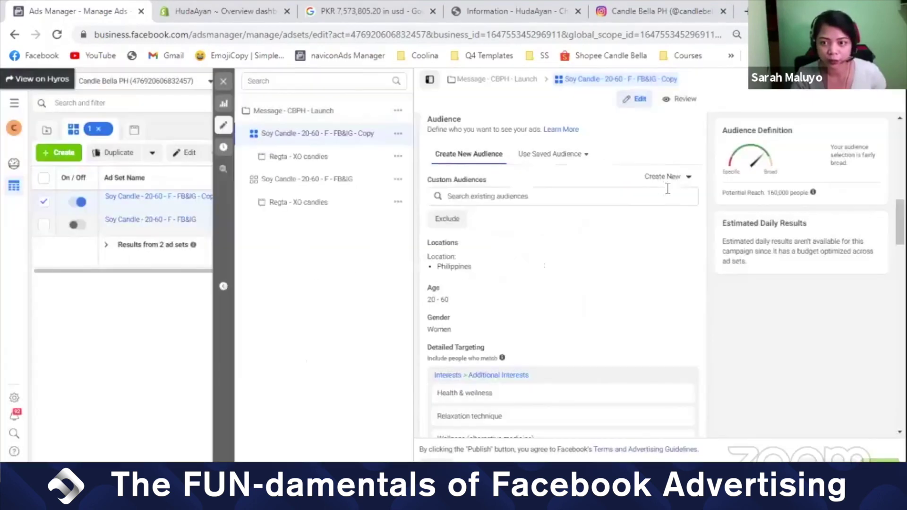
# - Start a new custom audience from the Facebook Page source and select the Candle Bella page
pyautogui.click(669, 179)
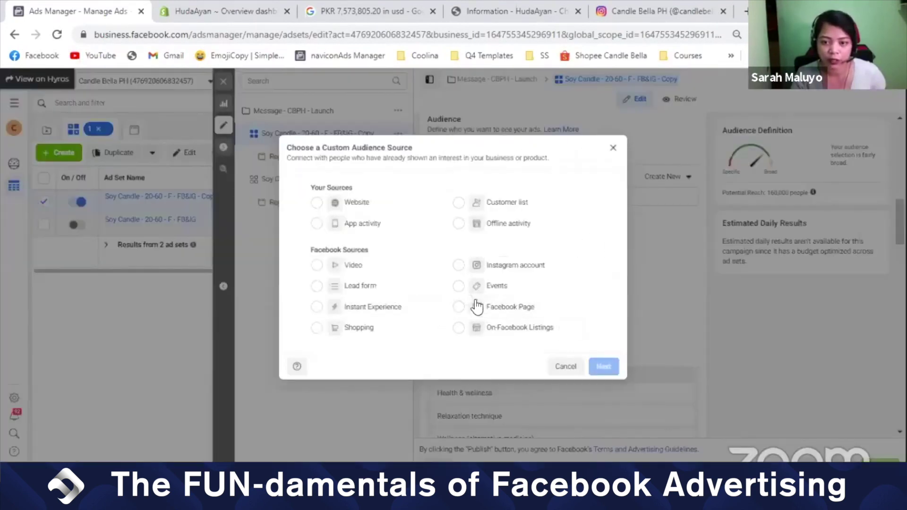
pyautogui.click(459, 311)
pyautogui.click(604, 358)
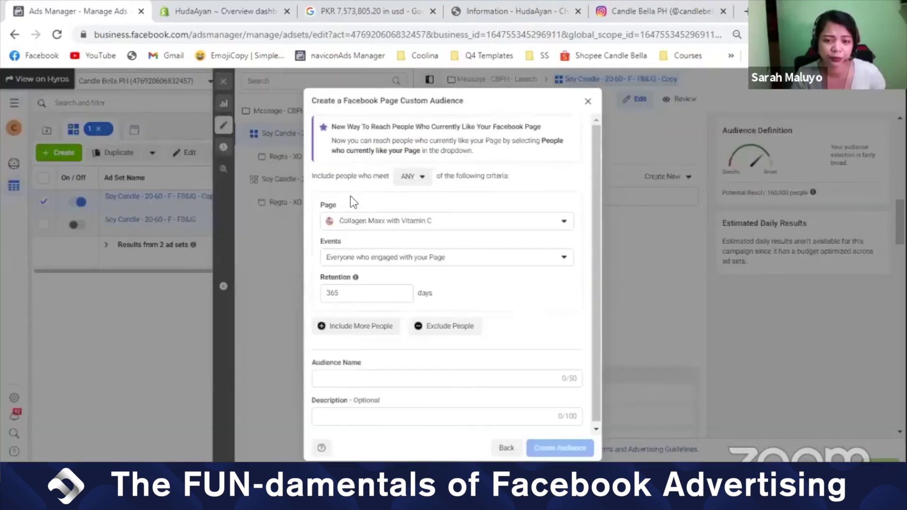
pyautogui.click(401, 228)
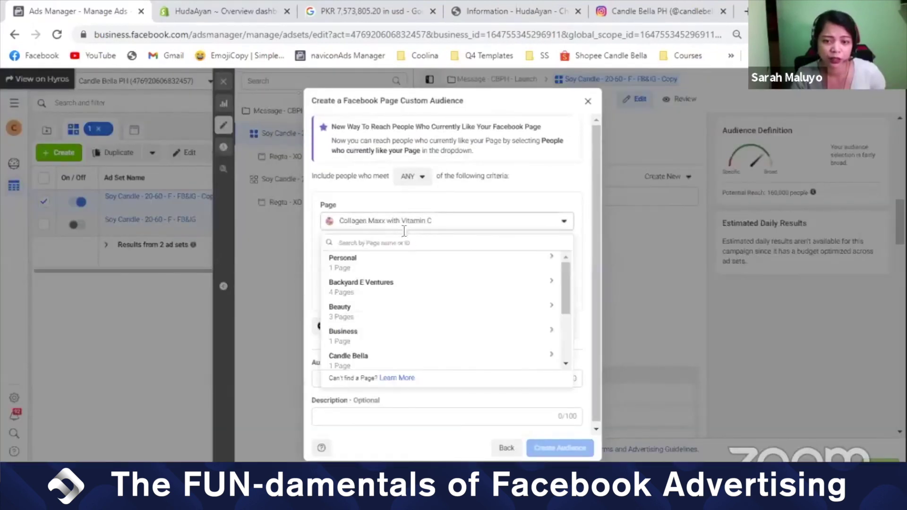
pyautogui.scroll(-2, 565, 300)
pyautogui.click(439, 306)
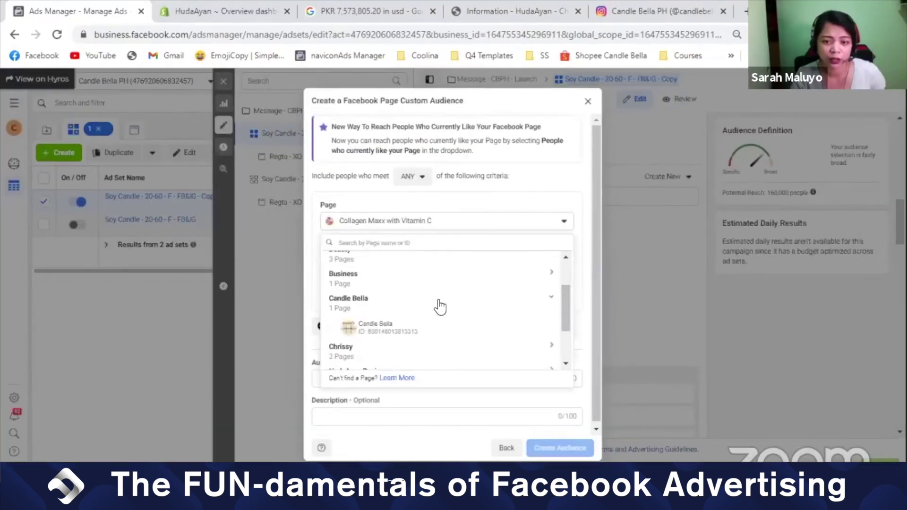
pyautogui.click(425, 323)
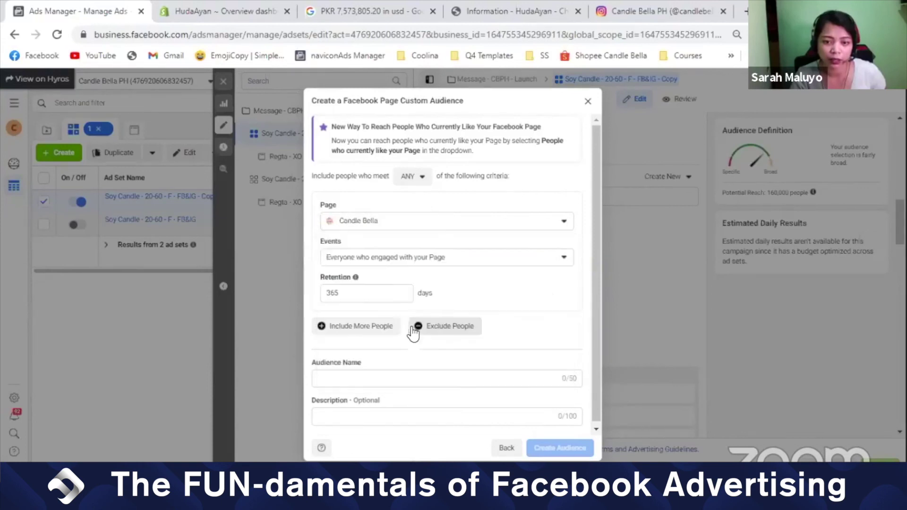
# - Review the event options for the Facebook Page custom audience and close it without creating the audience
pyautogui.click(473, 260)
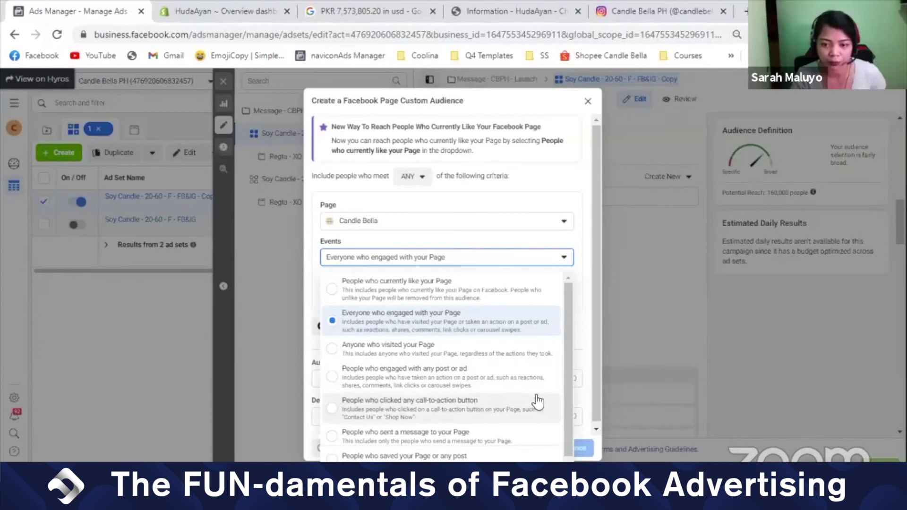
pyautogui.click(662, 211)
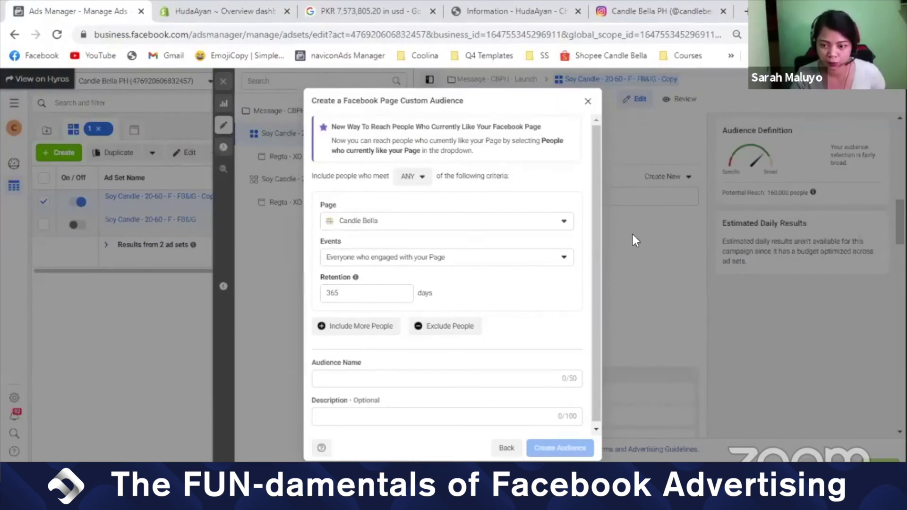
pyautogui.click(588, 101)
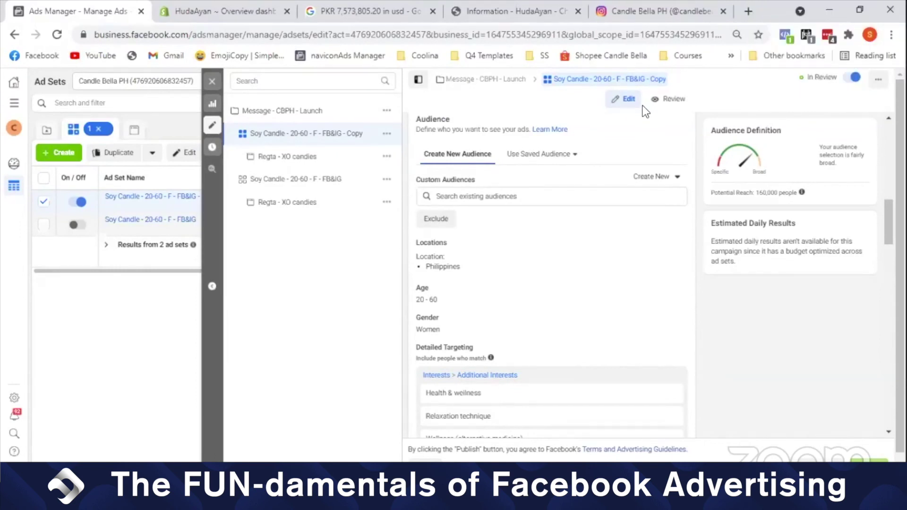
# - Return to the campaigns list and open the copied ad set's "Regta - XO candies" ad through the "Message - CBPH - Launch" campaign editor
pyautogui.click(211, 82)
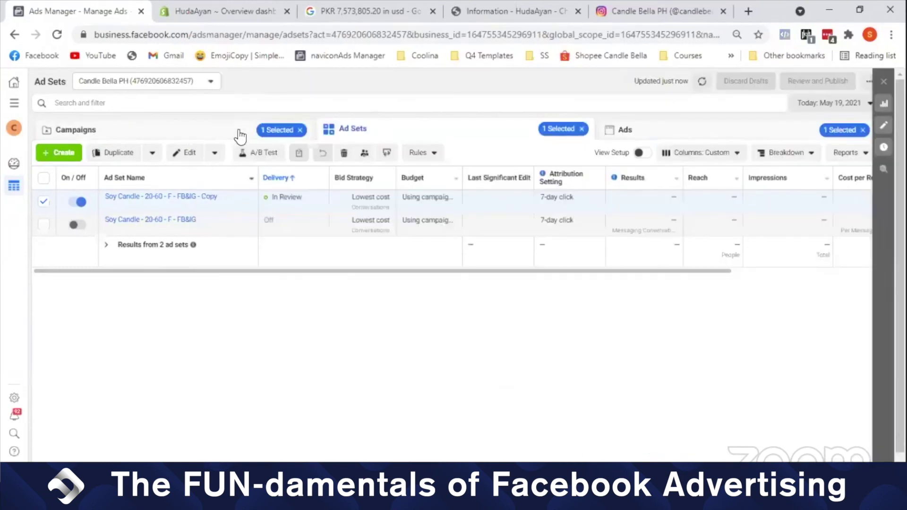
pyautogui.click(240, 131)
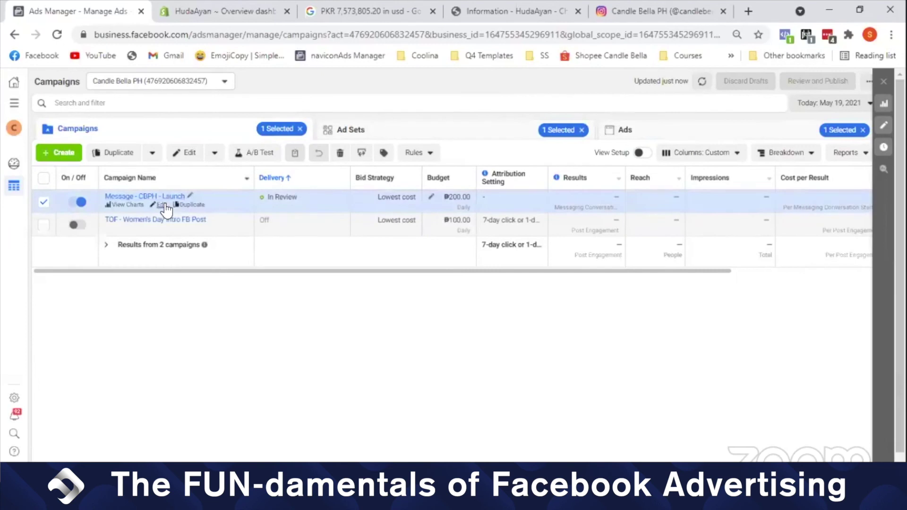
pyautogui.click(162, 205)
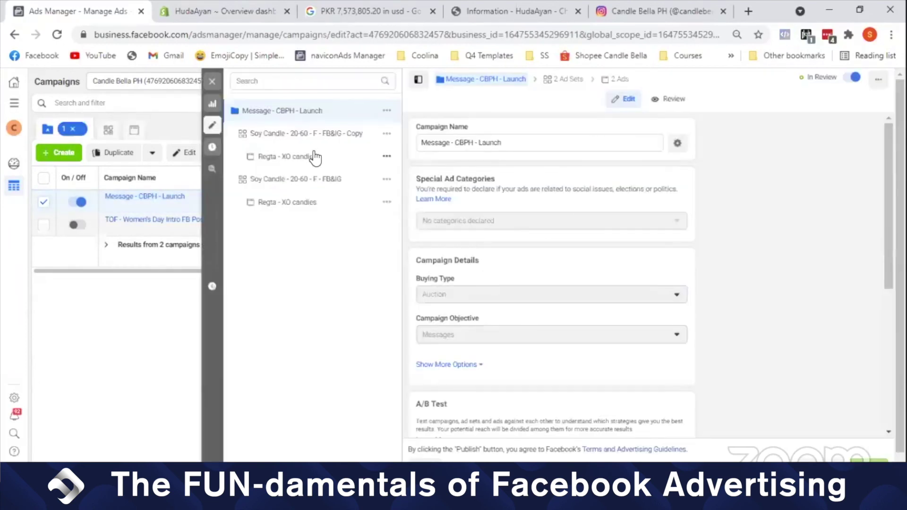
pyautogui.click(310, 161)
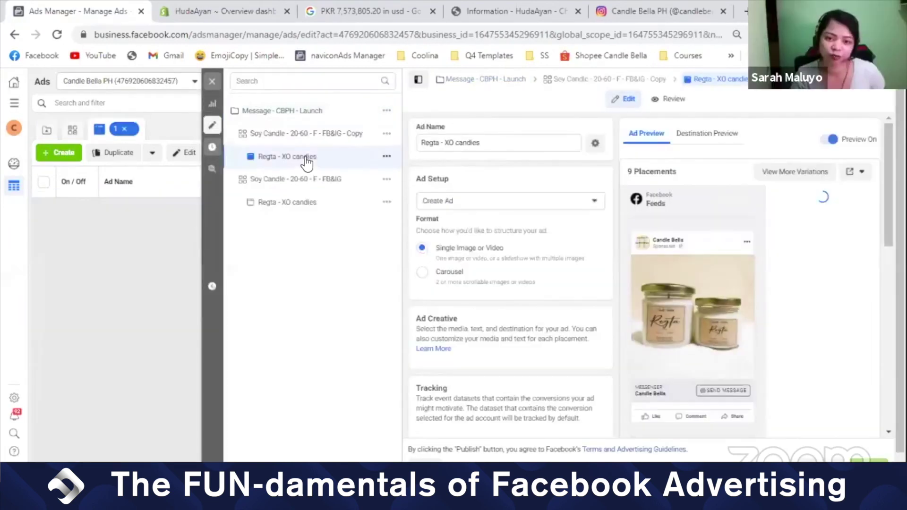